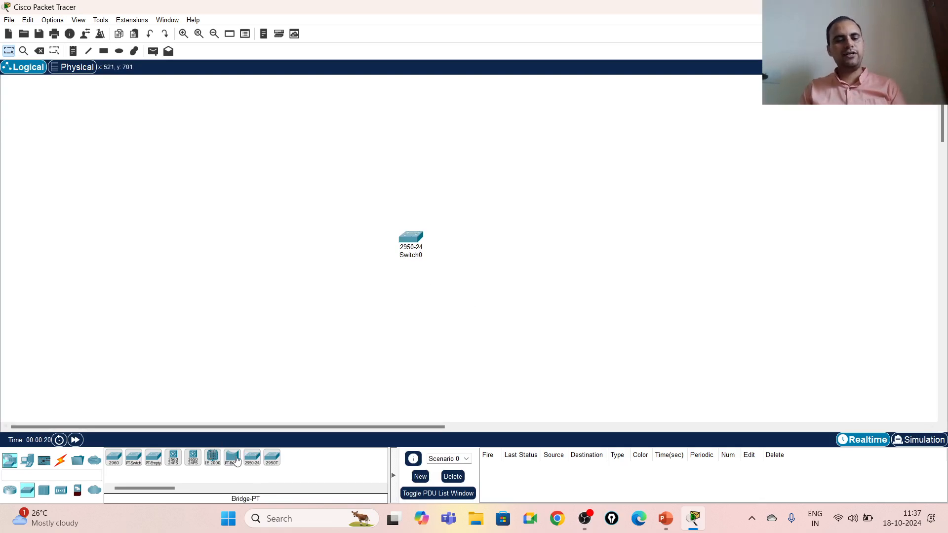
# - Place a second 2950-24 switch to the right of Switch0 and one PC below each switch
pyautogui.click(251, 458)
pyautogui.click(638, 248)
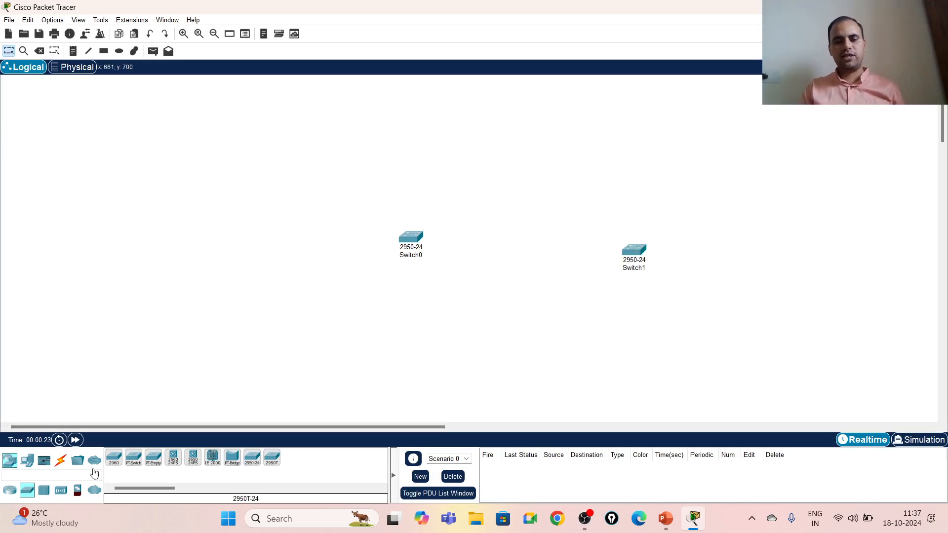
pyautogui.click(28, 460)
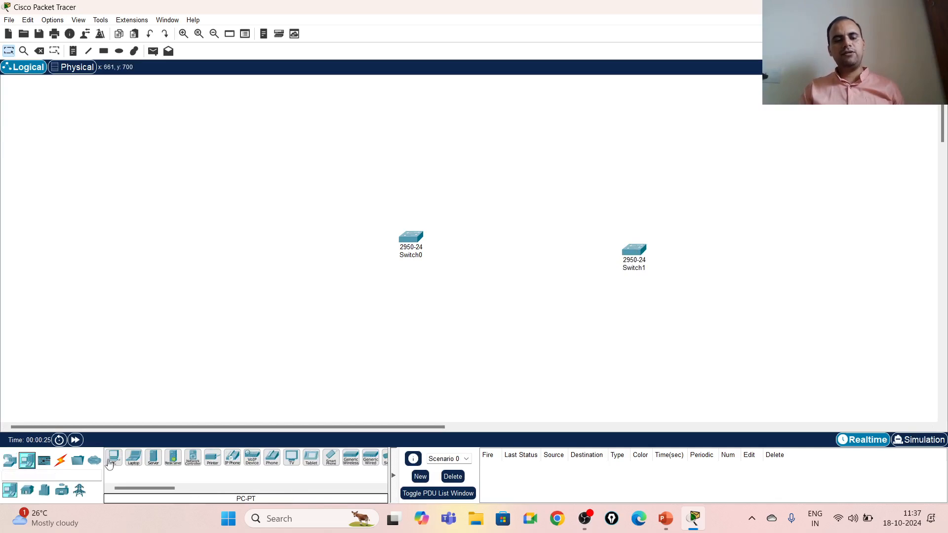
pyautogui.click(113, 466)
pyautogui.click(340, 315)
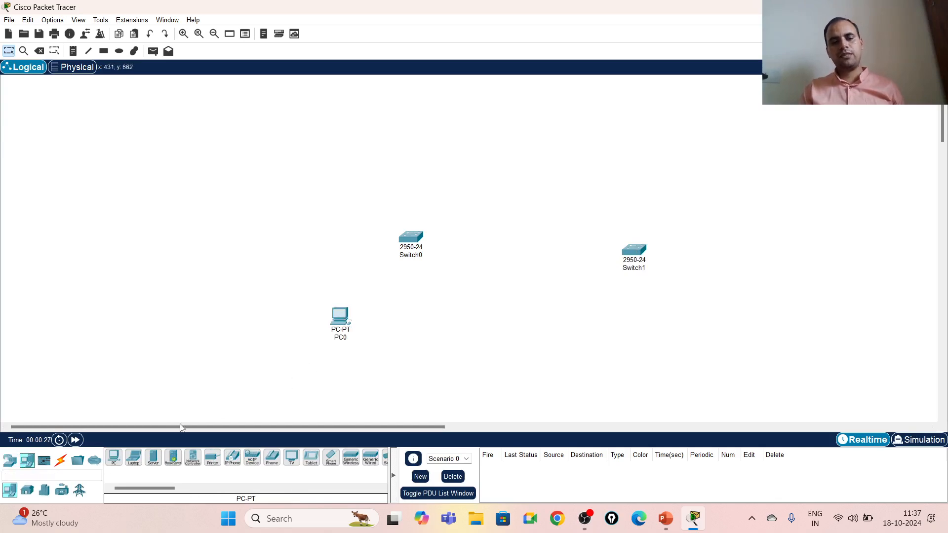
pyautogui.click(113, 458)
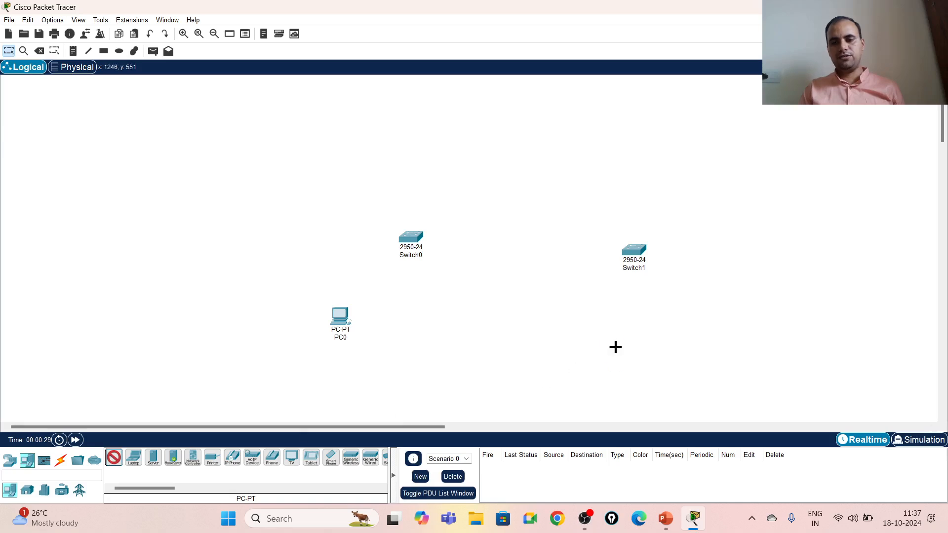
pyautogui.click(615, 346)
# - Place two laptops in the workspace, one to the right of each PC
pyautogui.click(131, 461)
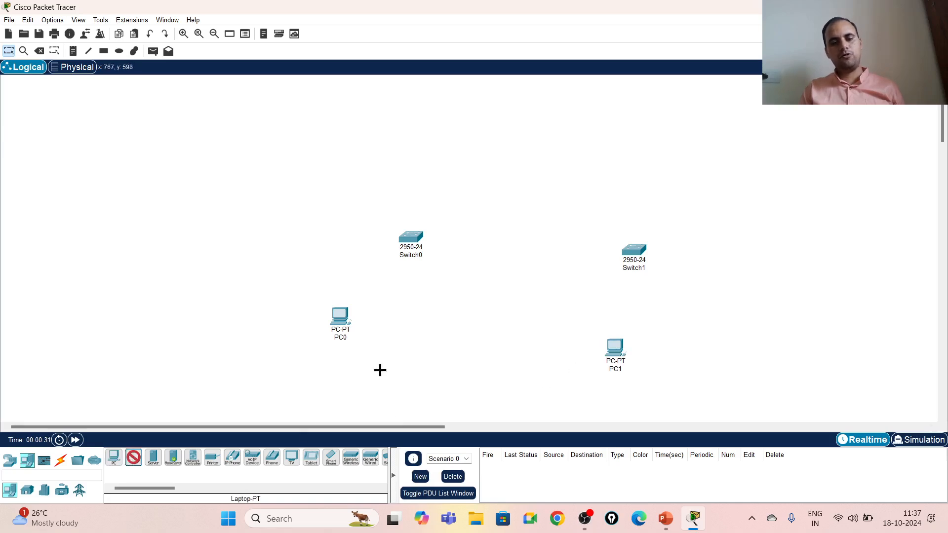
pyautogui.click(430, 321)
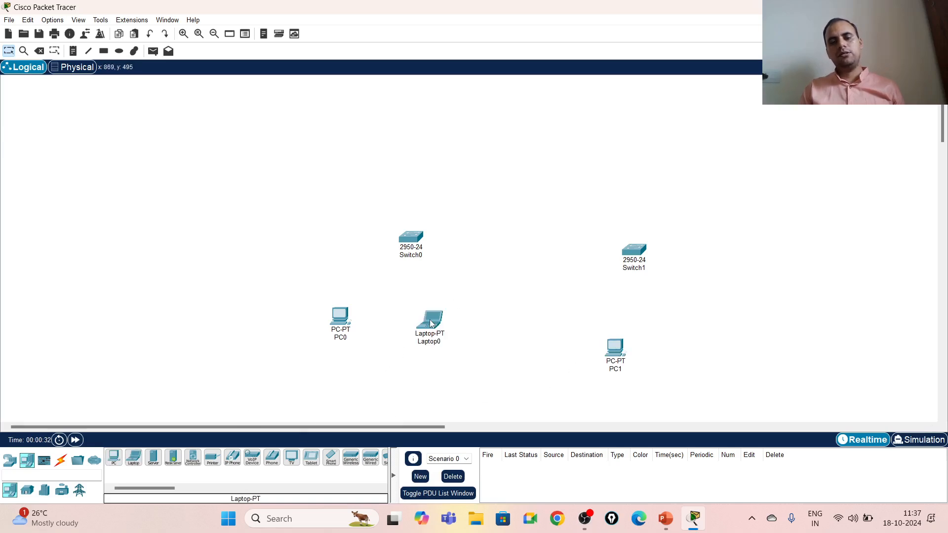
pyautogui.click(134, 457)
pyautogui.click(703, 344)
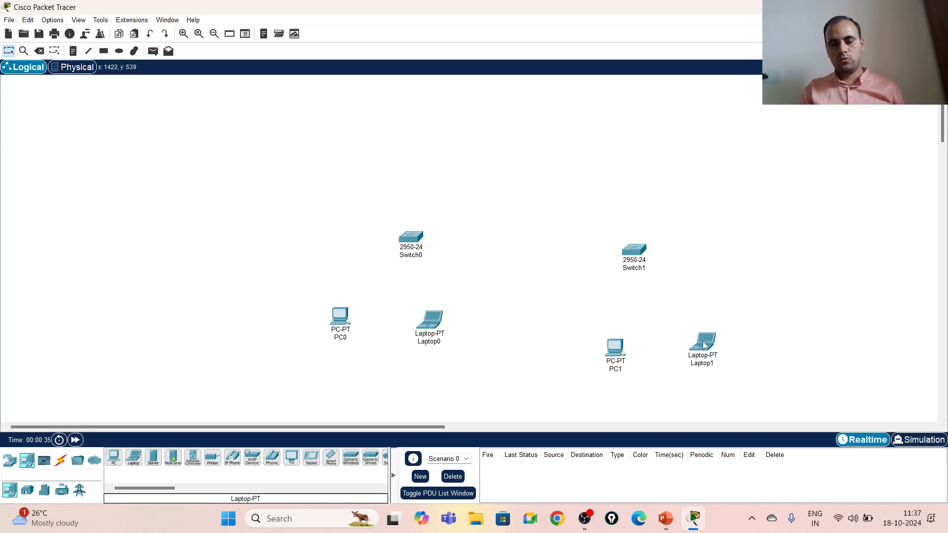
# - Connect PC0's FastEthernet0 port to Switch0's FastEthernet0/1 with a copper straight-through cable
pyautogui.click(61, 462)
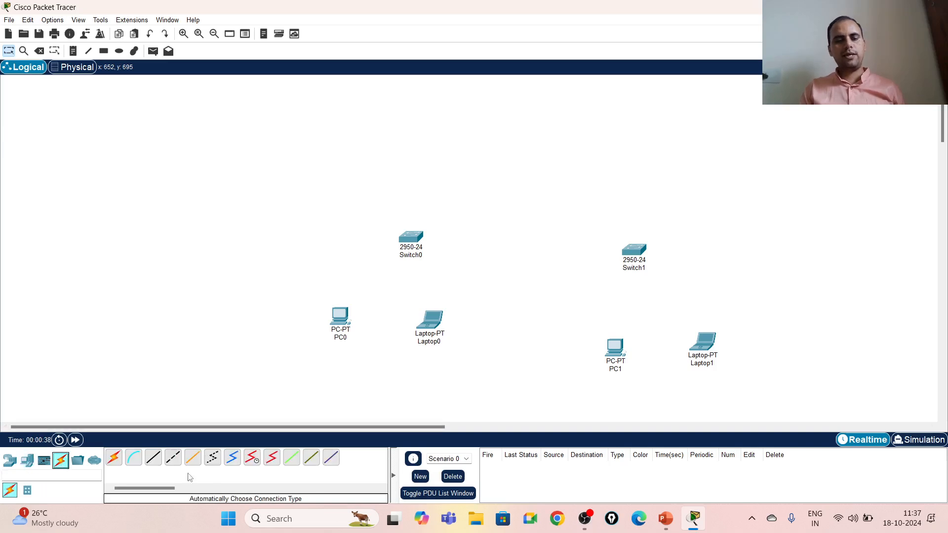
pyautogui.click(153, 460)
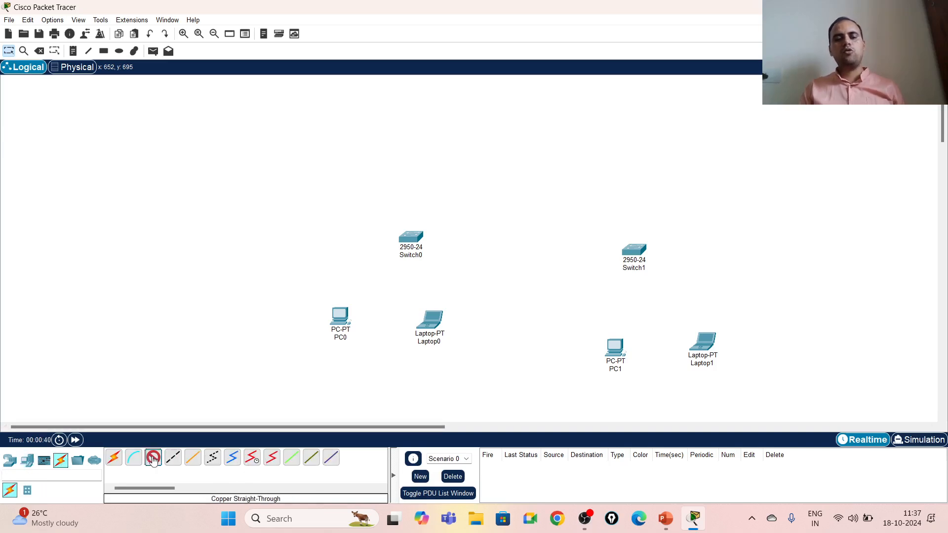
pyautogui.click(342, 319)
pyautogui.click(375, 359)
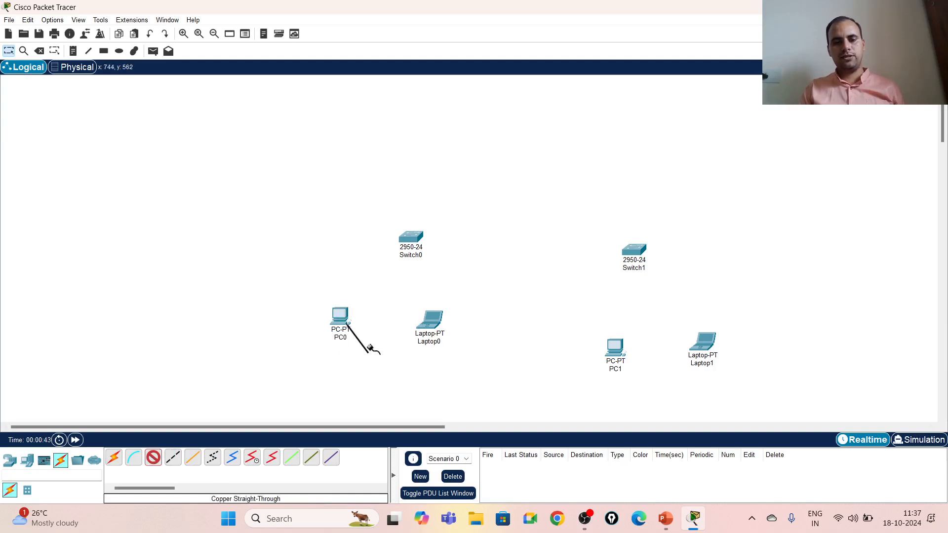
pyautogui.click(409, 240)
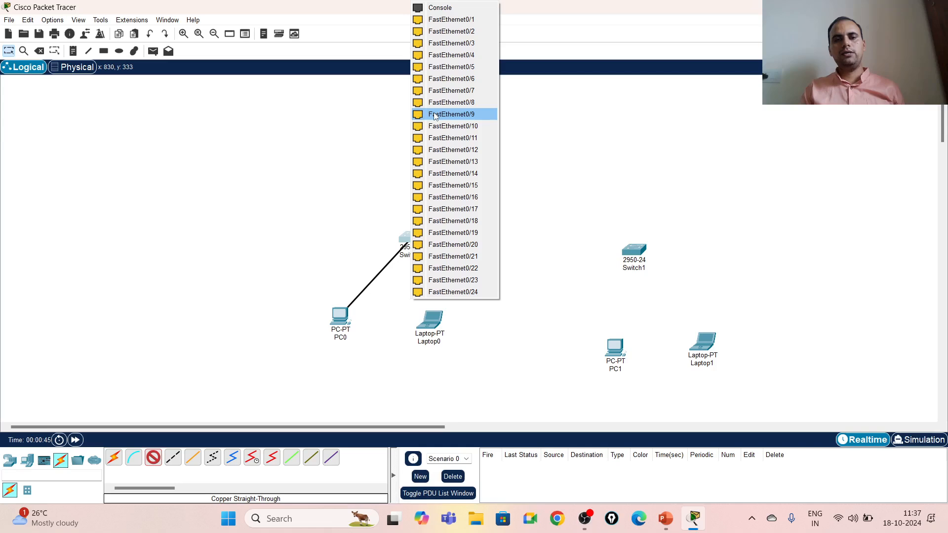
pyautogui.click(449, 19)
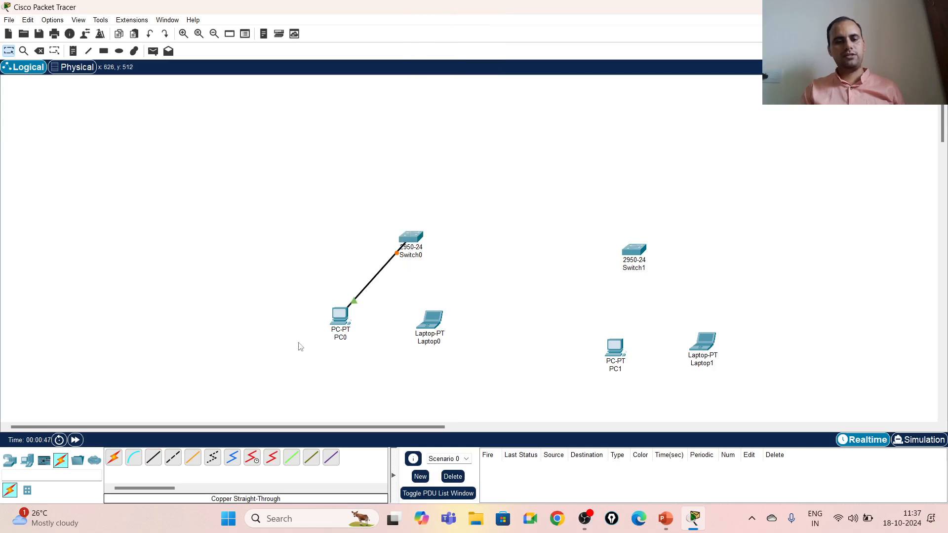
# - Connect Switch0's FastEthernet0/2 port to Laptop0's FastEthernet0 with a copper straight-through cable
pyautogui.click(153, 458)
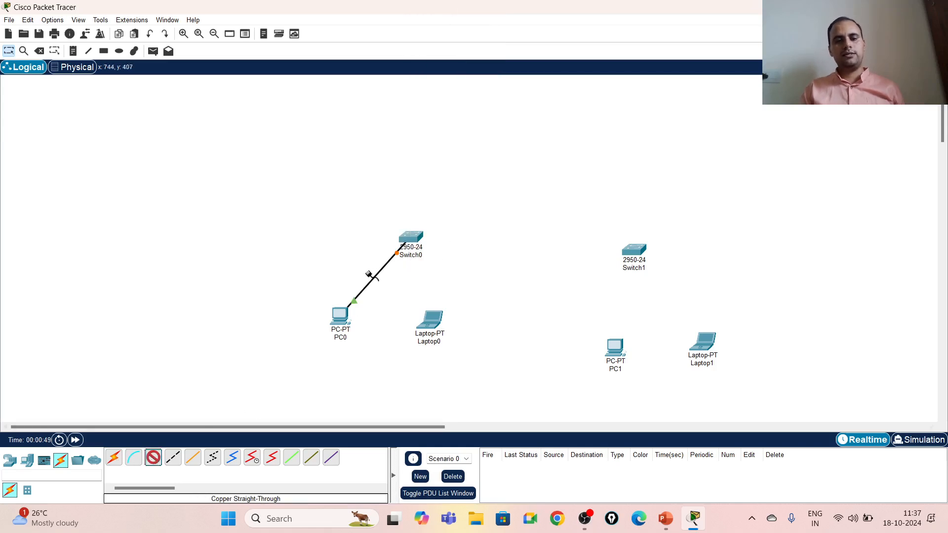
pyautogui.click(412, 238)
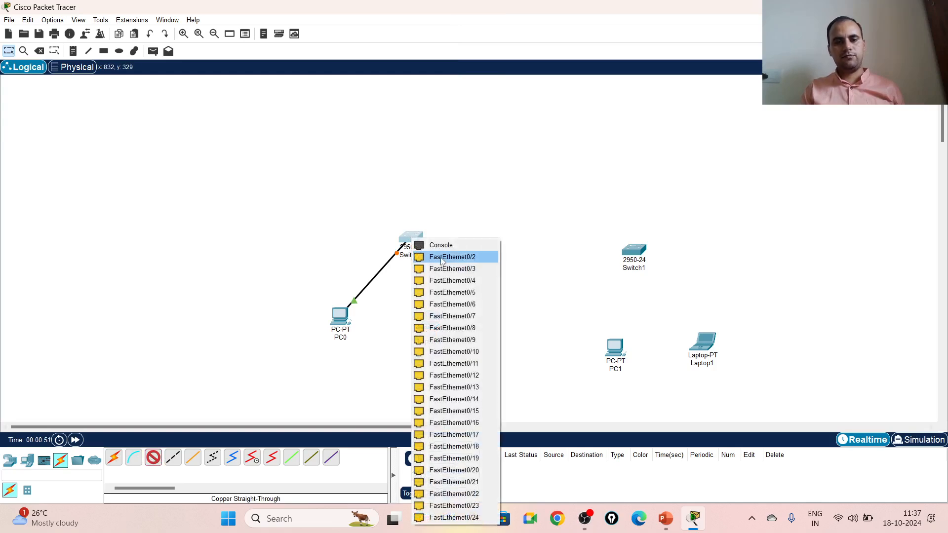
pyautogui.press('Escape')
pyautogui.click(432, 325)
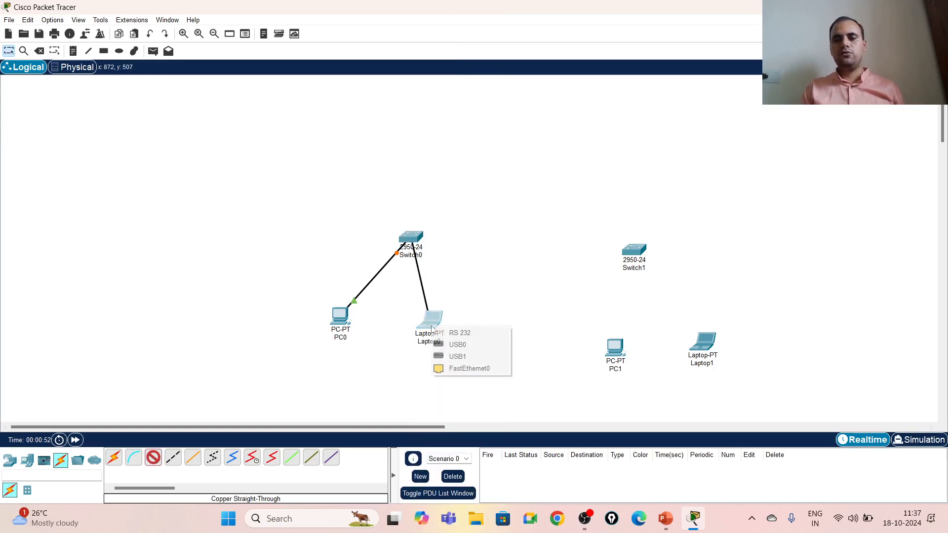
pyautogui.click(464, 369)
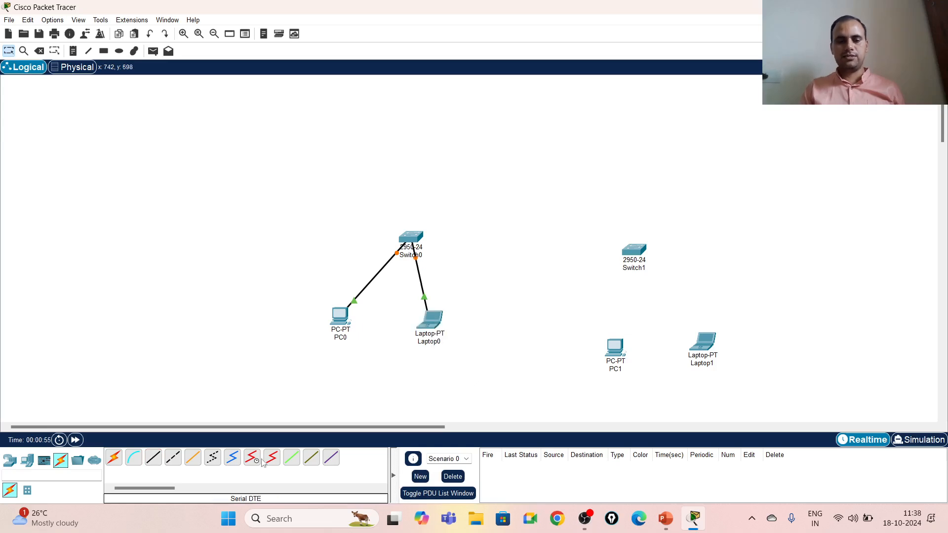
# - Connect PC1's FastEthernet0 port to Switch1's FastEthernet0/1 with a copper straight-through cable
pyautogui.click(153, 458)
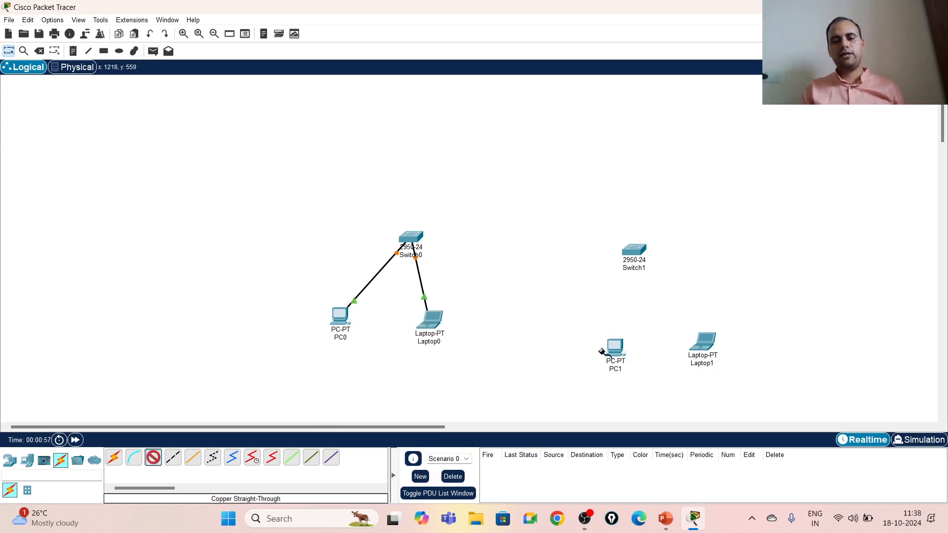
pyautogui.click(615, 347)
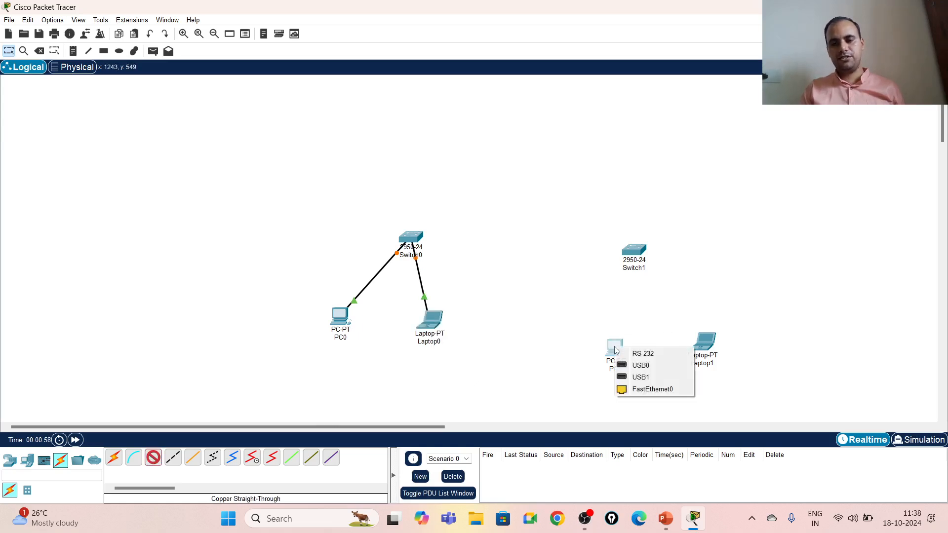
pyautogui.click(646, 390)
pyautogui.click(634, 251)
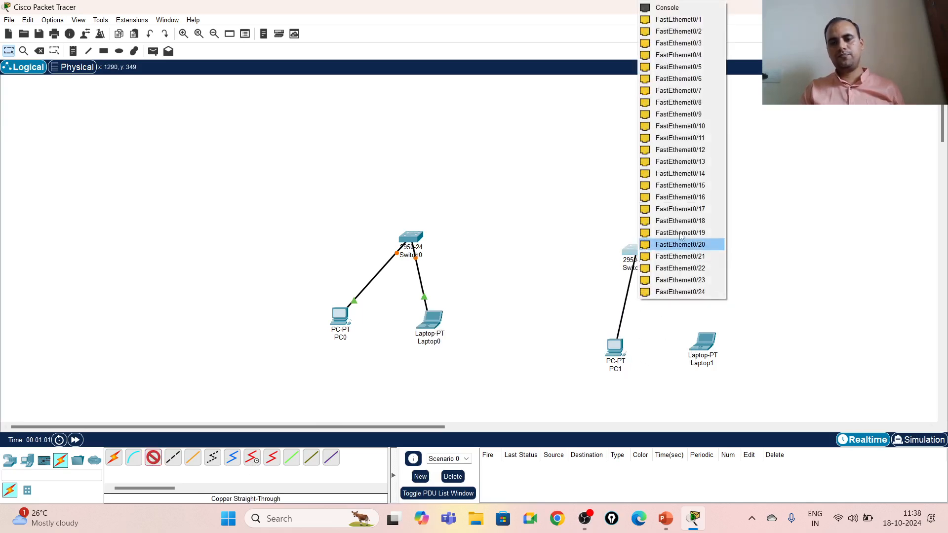
pyautogui.click(669, 21)
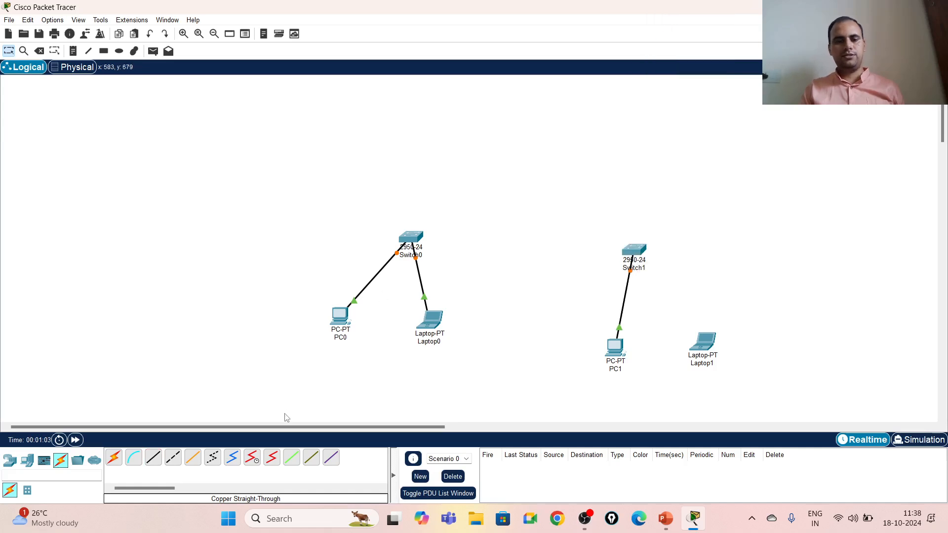
# - Connect Switch1's FastEthernet0/2 port to Laptop1's FastEthernet0 with a copper straight-through cable
pyautogui.click(153, 457)
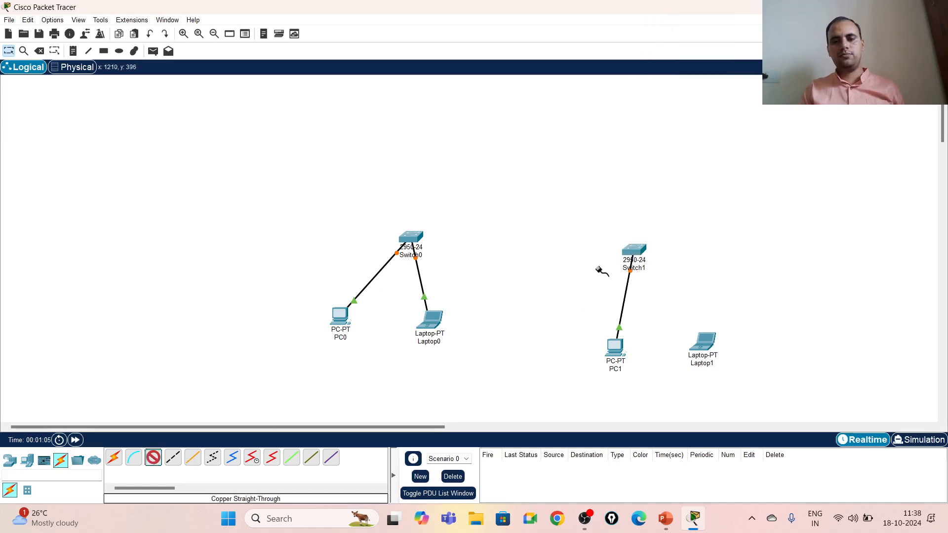
pyautogui.click(635, 250)
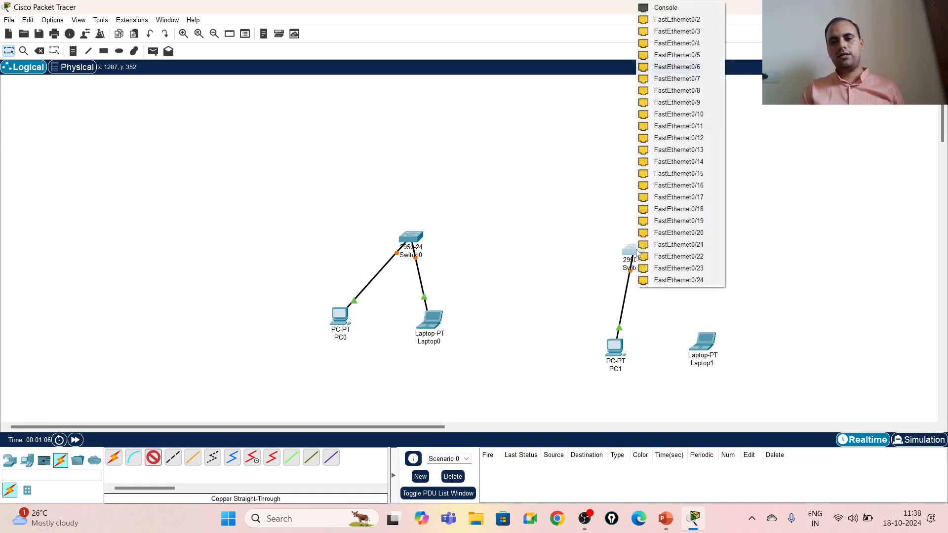
pyautogui.click(695, 20)
pyautogui.click(706, 346)
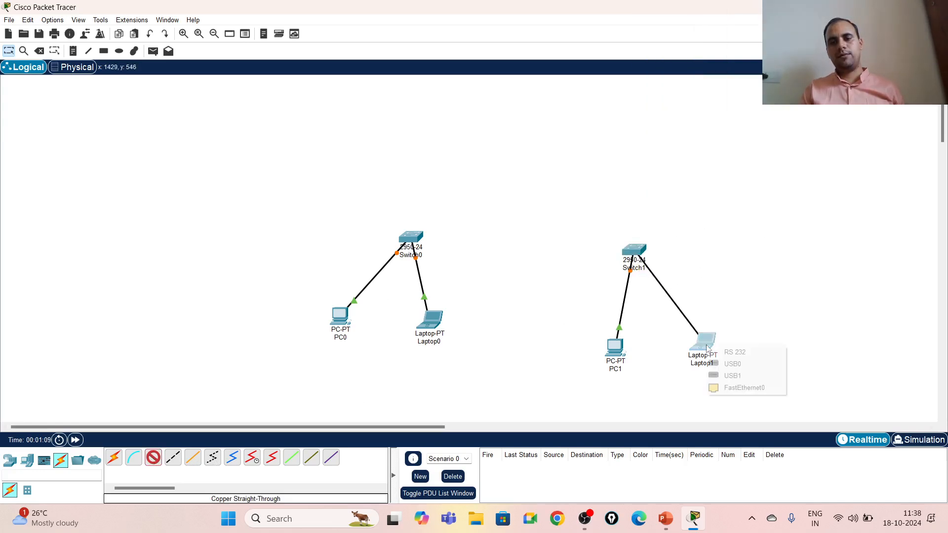
pyautogui.click(743, 388)
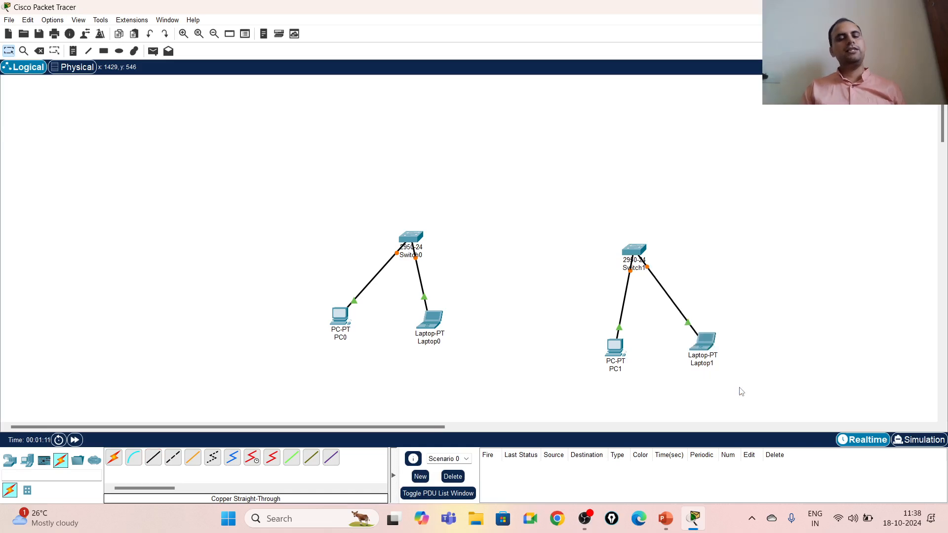
# - Add a text note reading 10.10.10.1 below PC0
pyautogui.click(73, 51)
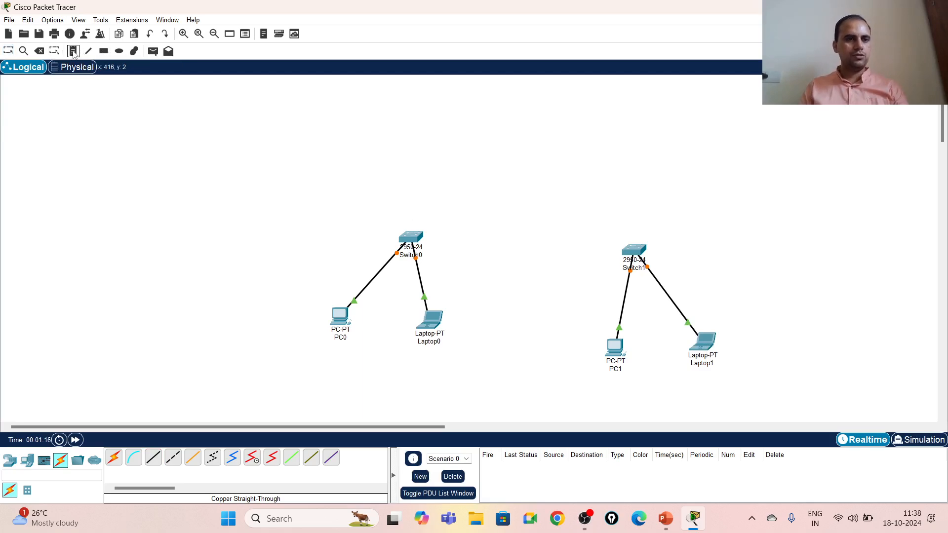
pyautogui.click(309, 347)
pyautogui.write('10.10.')
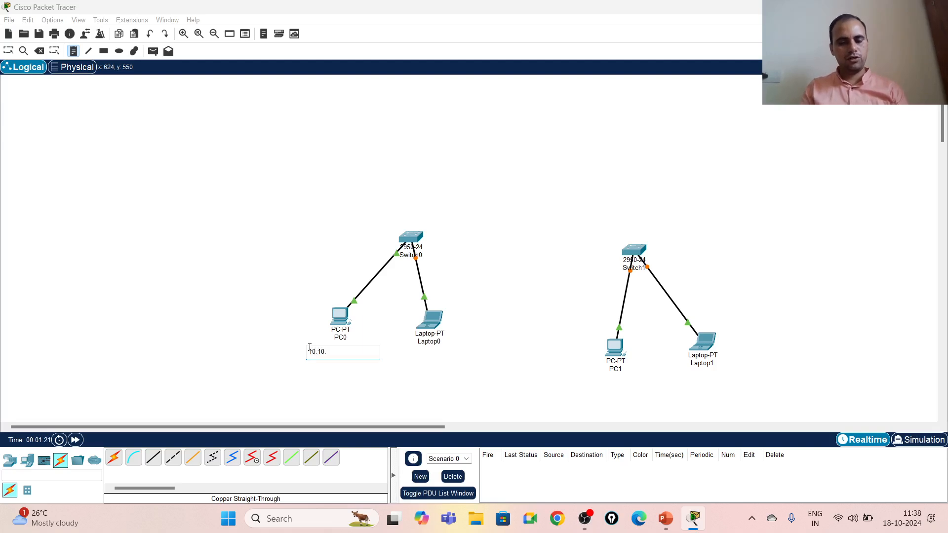
pyautogui.write('10.')
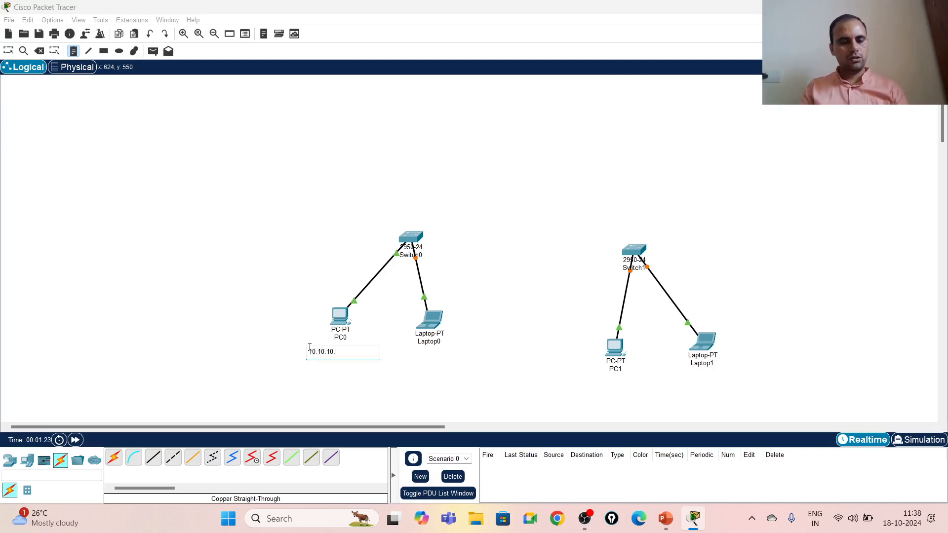
pyautogui.write('1')
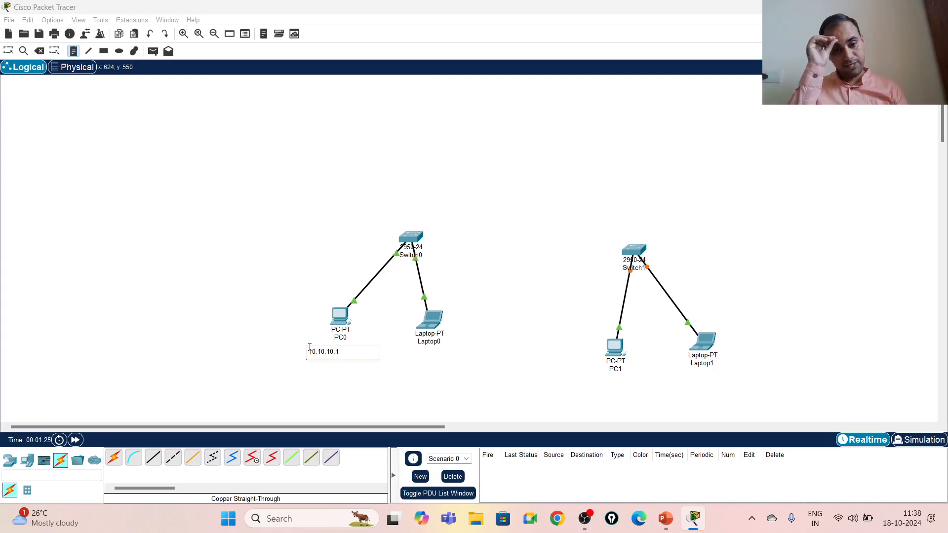
# - Add a text note reading 10.10.10.2 below Laptop0
pyautogui.click(438, 378)
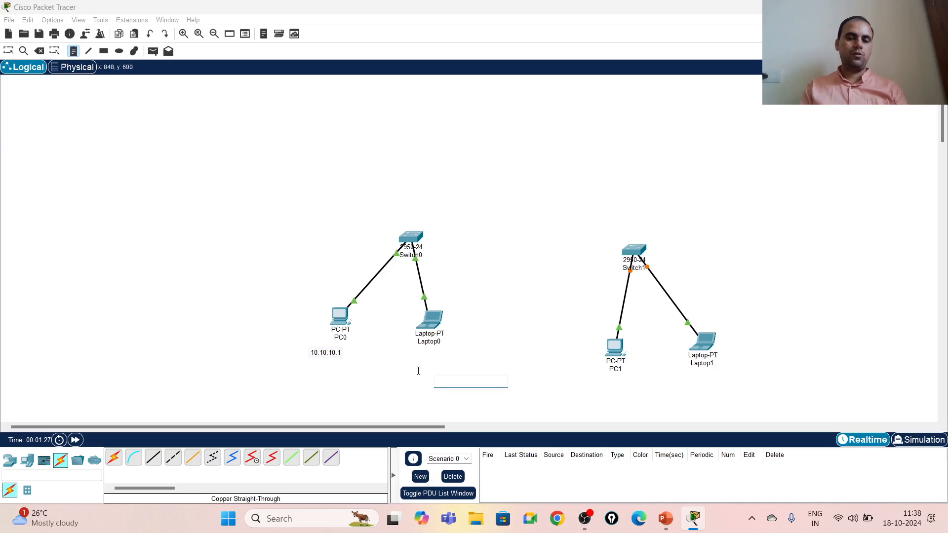
pyautogui.click(412, 354)
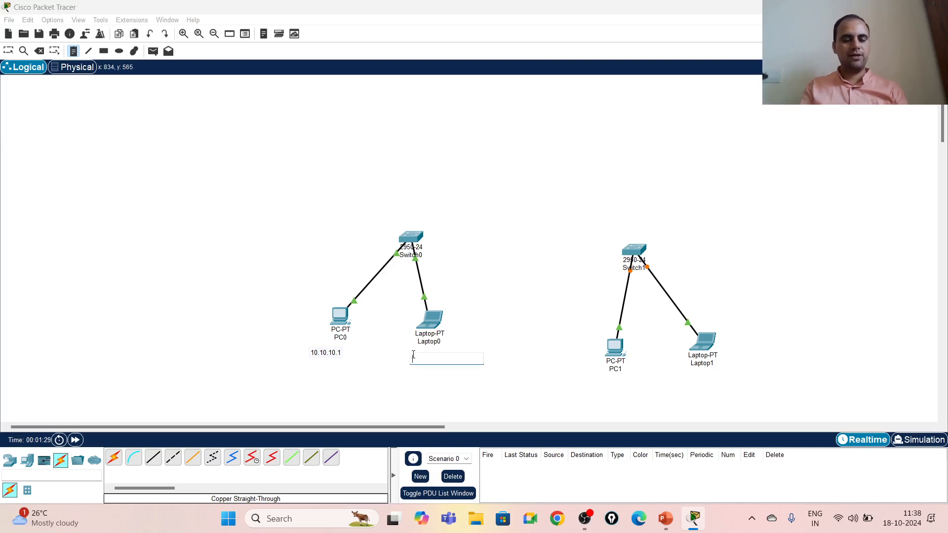
pyautogui.write('10.10.10.2')
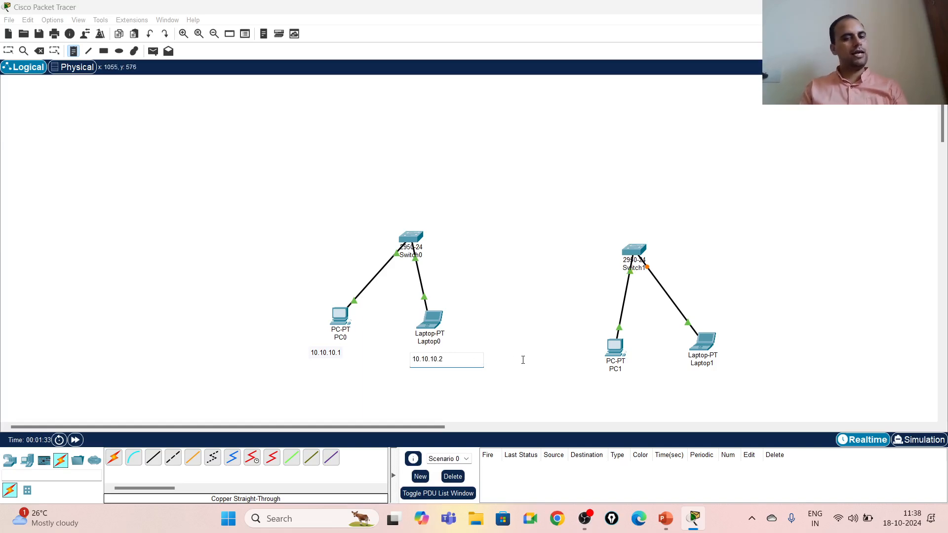
# - Add a note left of Switch0 reading LAN1, with network address 10.10.10.0 and subnet mask 255.0.0.0 on separate lines below
pyautogui.click(609, 383)
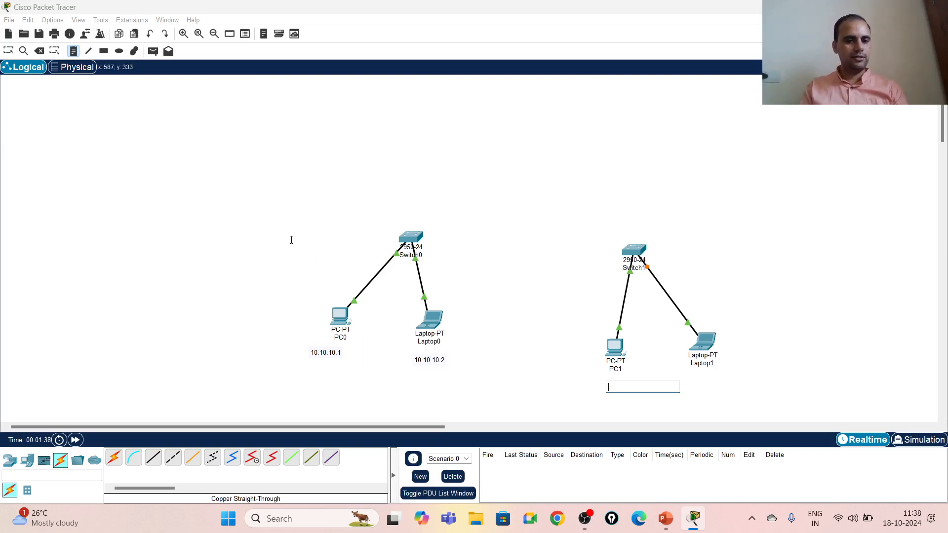
pyautogui.click(291, 240)
pyautogui.write('1')
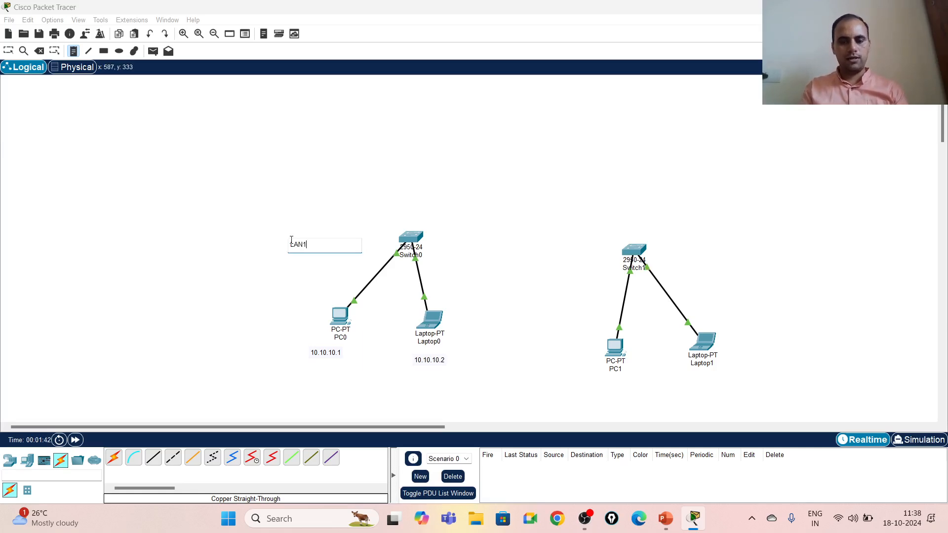
pyautogui.press('Return')
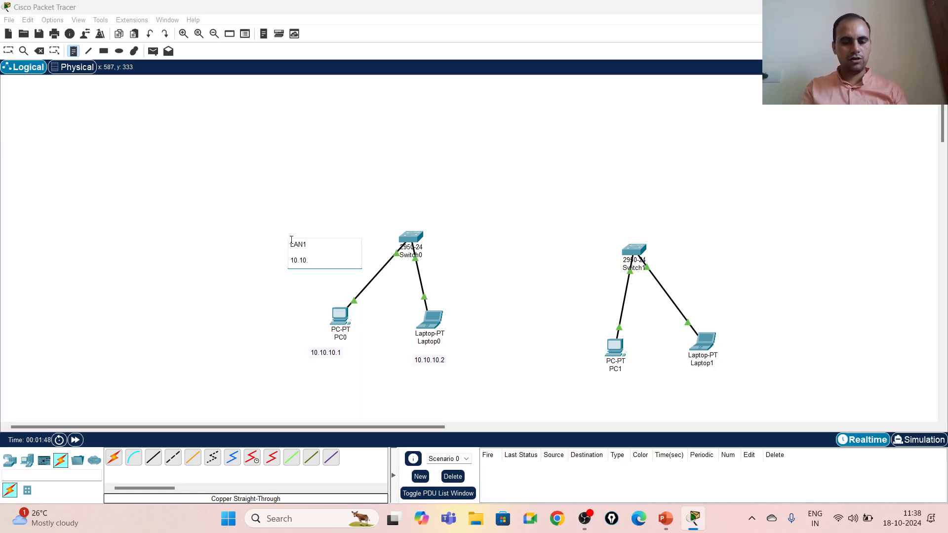
pyautogui.press('Return')
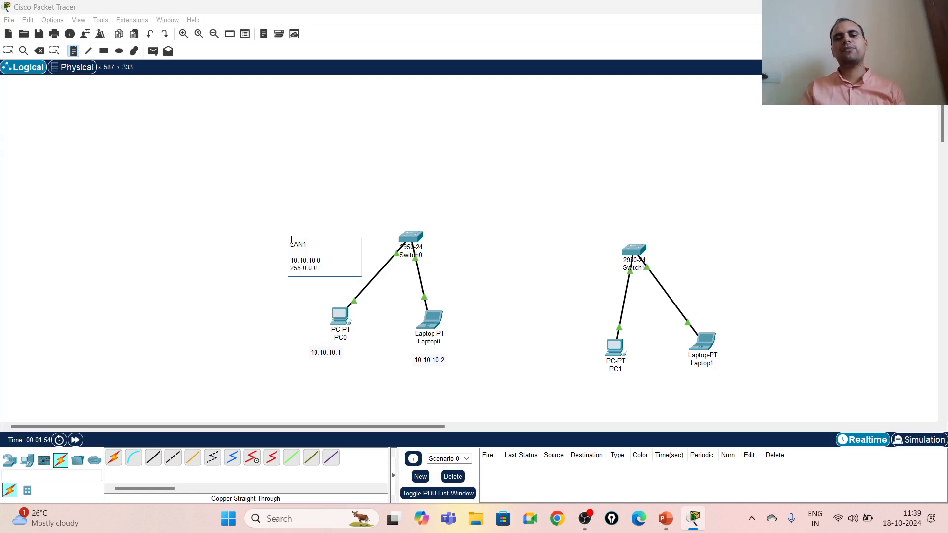
# - Check the addressing plan in the PowerPoint topology slide, return to Packet Tracer, and add a text note reading 192.168.1.1 below PC1
pyautogui.click(607, 379)
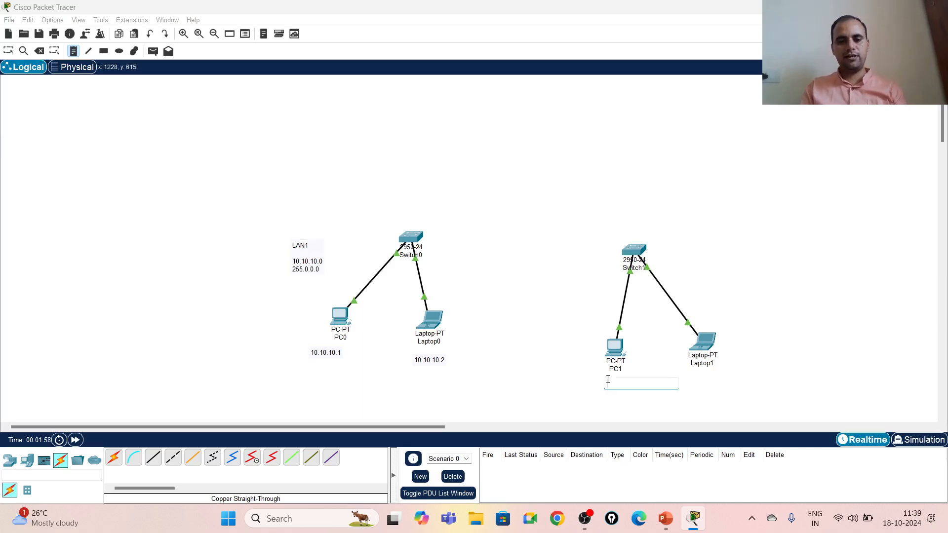
pyautogui.click(663, 524)
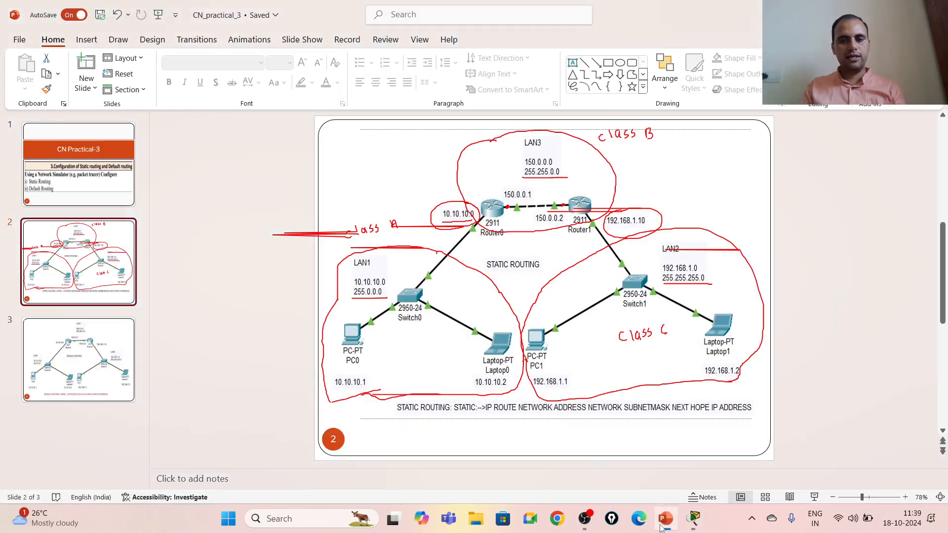
pyautogui.click(700, 519)
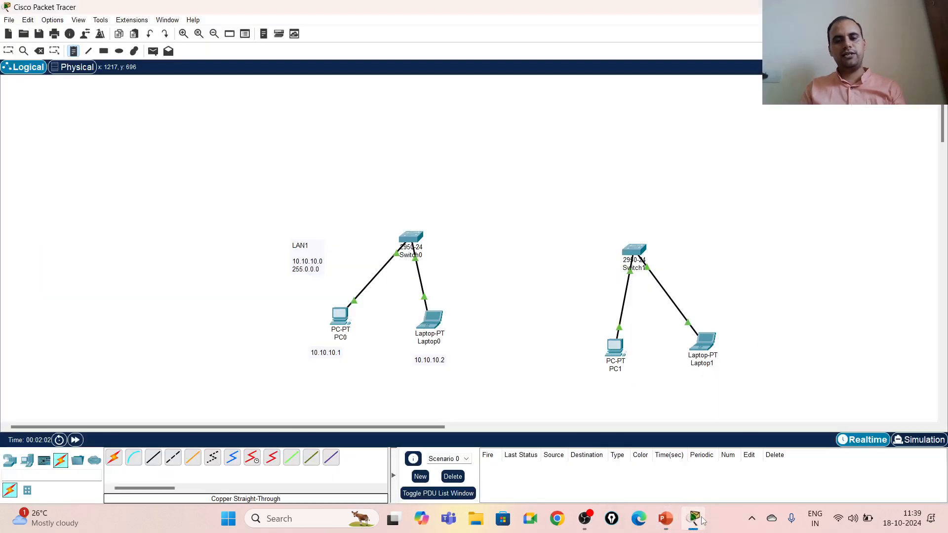
pyautogui.click(614, 385)
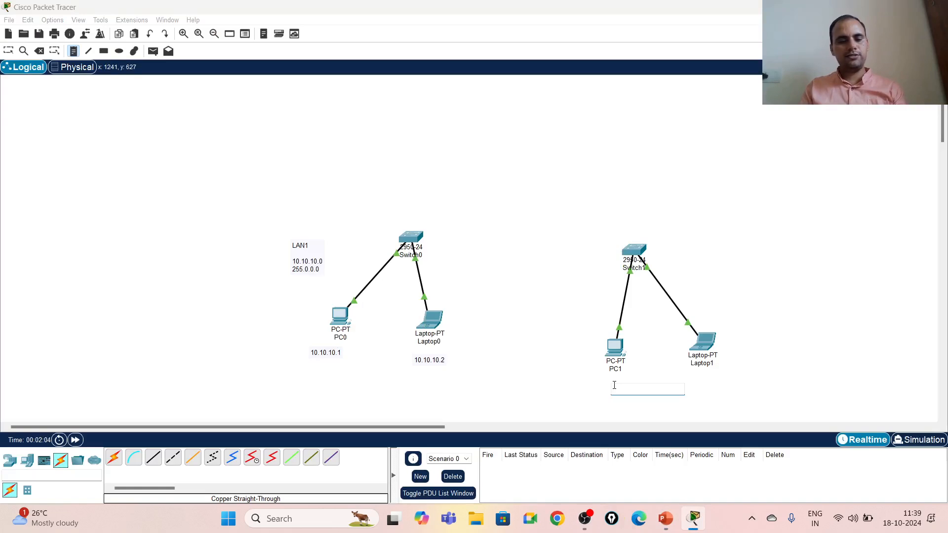
pyautogui.write('1')
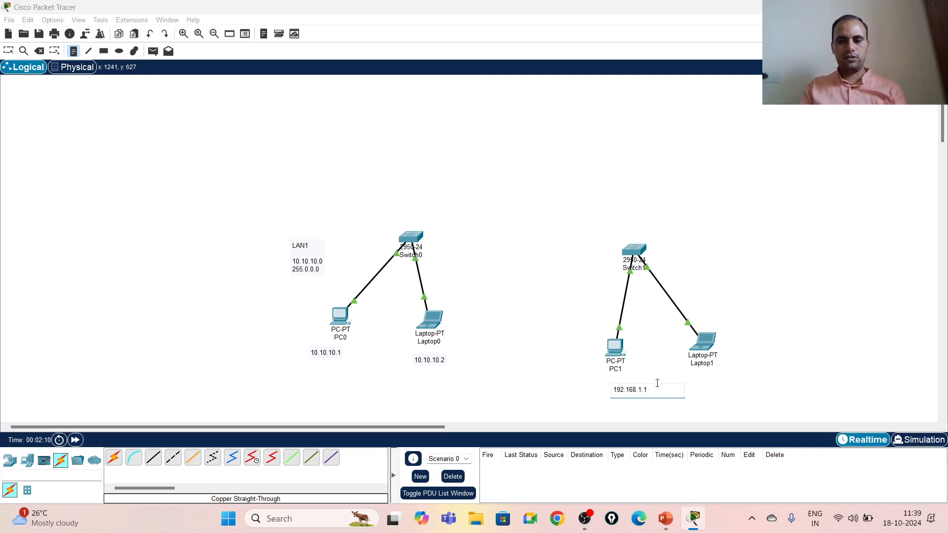
pyautogui.write('92.168.1.1')
# - Add a text note reading 192.168.1.2 below Laptop1
pyautogui.click(704, 380)
pyautogui.write('1')
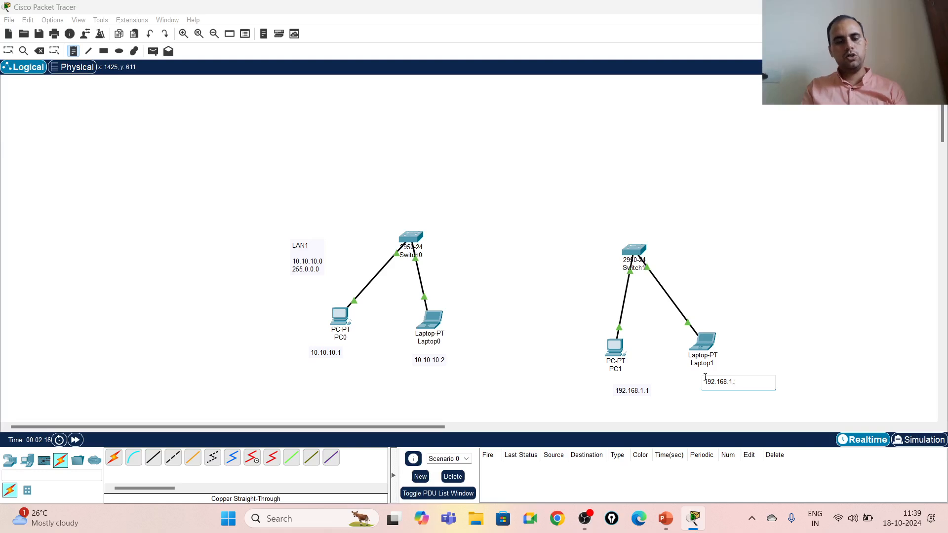
pyautogui.click(468, 143)
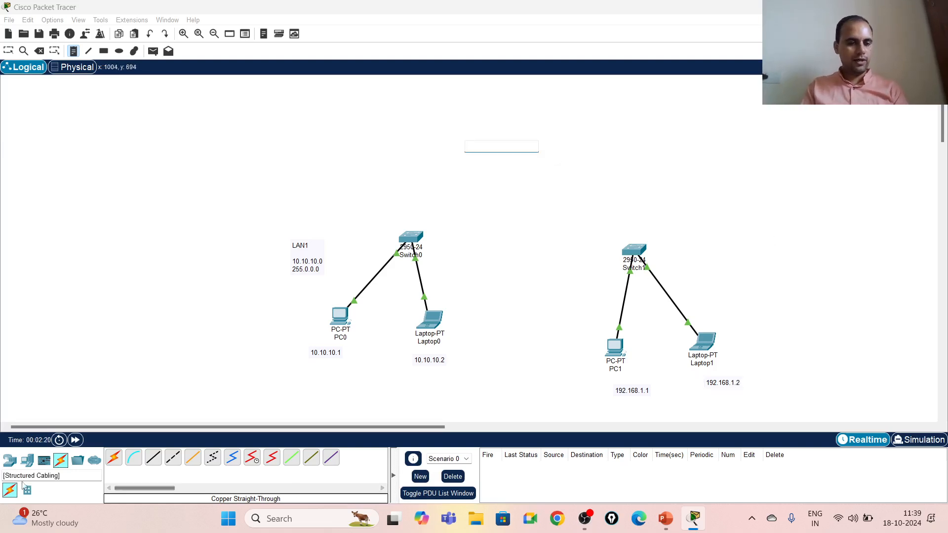
# - Place two 2901 routers side by side above the switches, one for each LAN
pyautogui.click(16, 465)
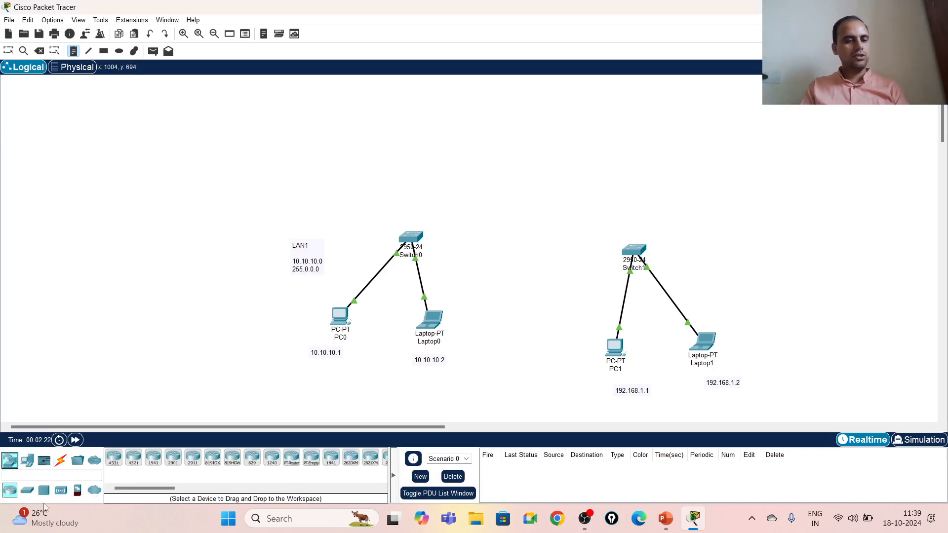
pyautogui.click(173, 464)
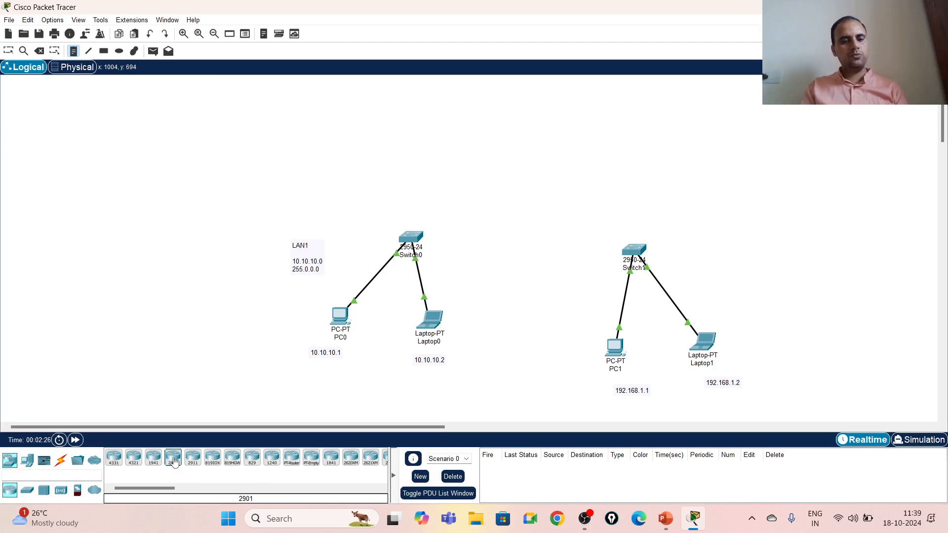
pyautogui.click(472, 138)
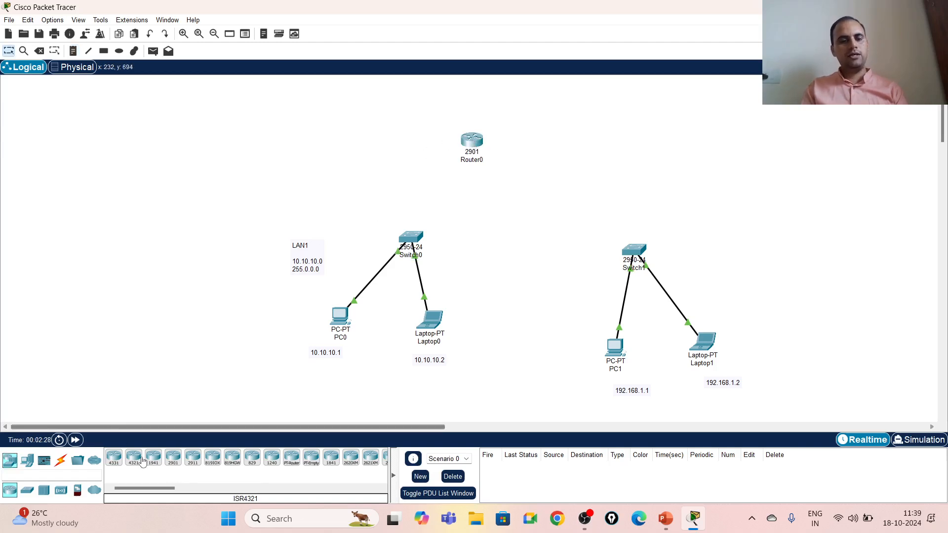
pyautogui.click(173, 459)
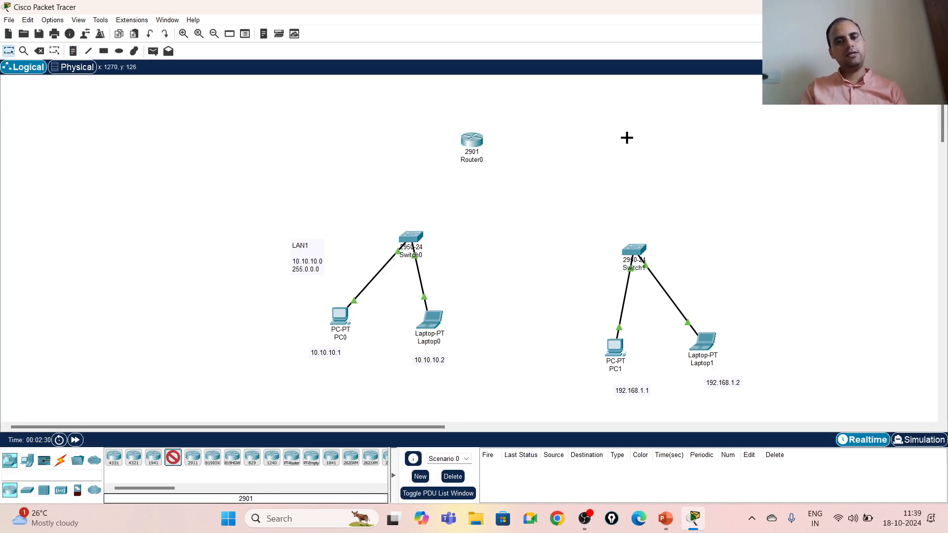
pyautogui.click(627, 138)
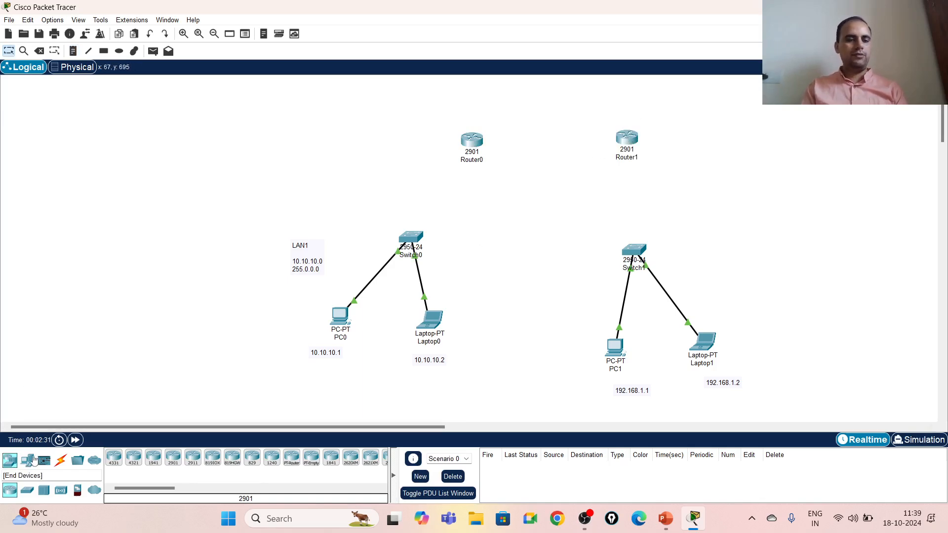
# - Connect Switch0 to Router0's GigabitEthernet0/0 port with a copper straight-through cable
pyautogui.click(58, 461)
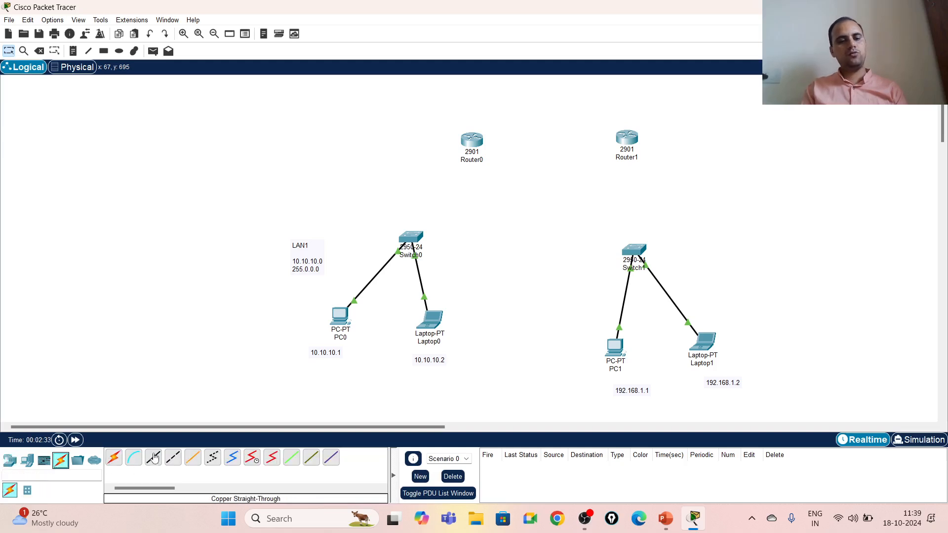
pyautogui.click(153, 457)
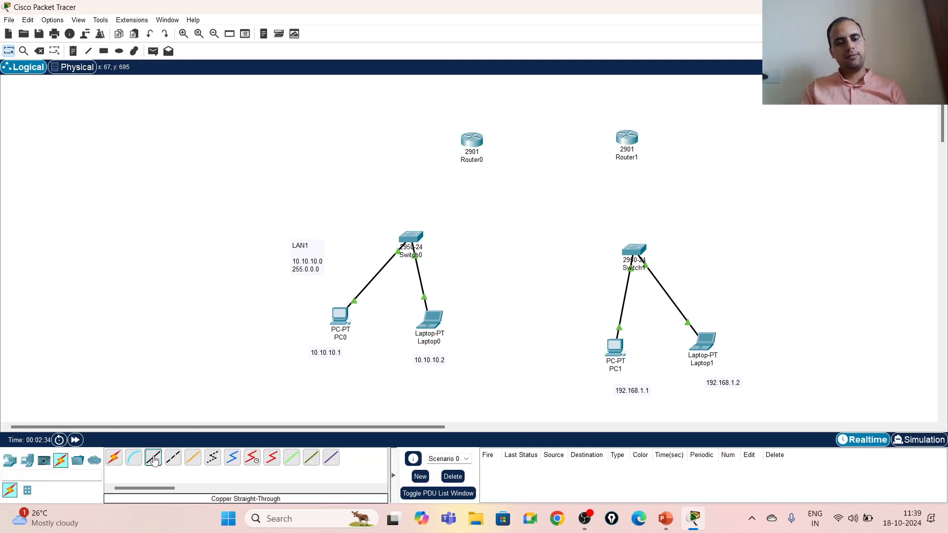
pyautogui.click(411, 239)
pyautogui.click(445, 256)
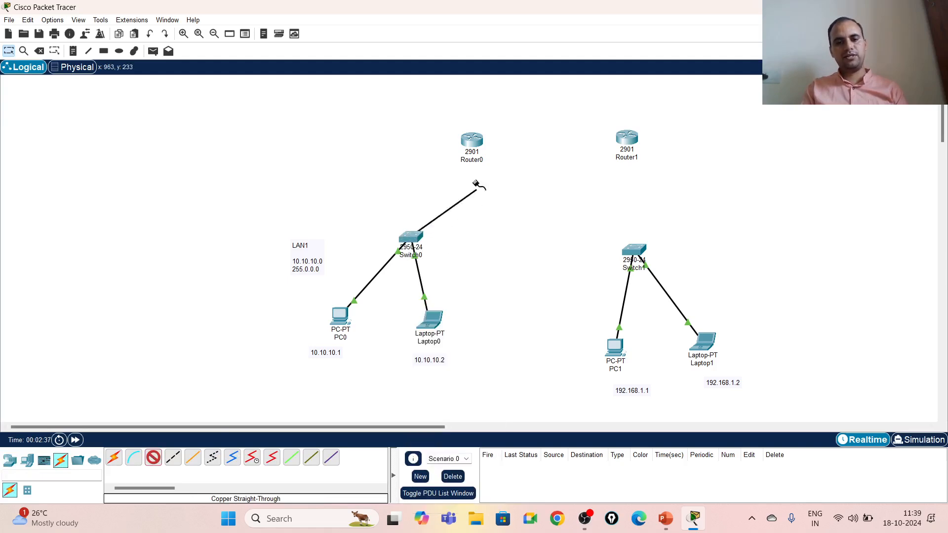
pyautogui.click(472, 141)
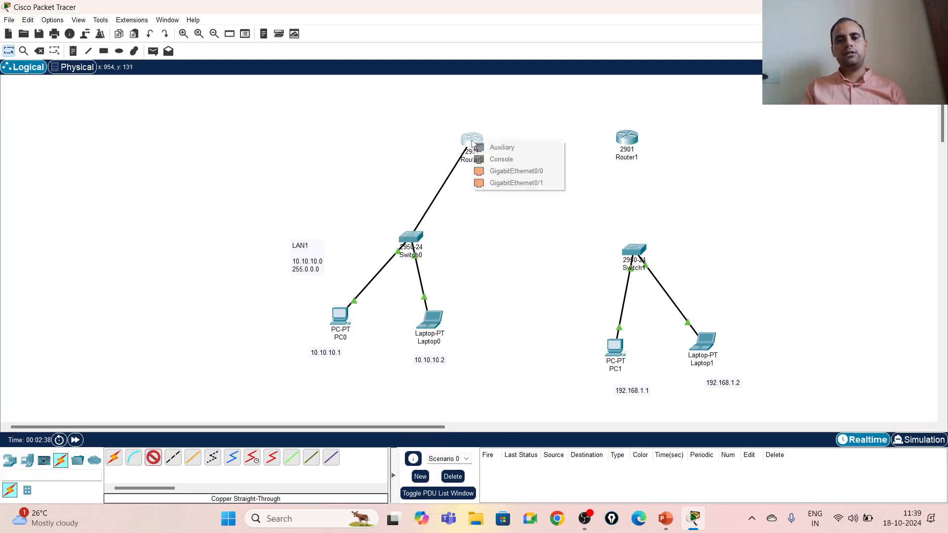
pyautogui.click(503, 172)
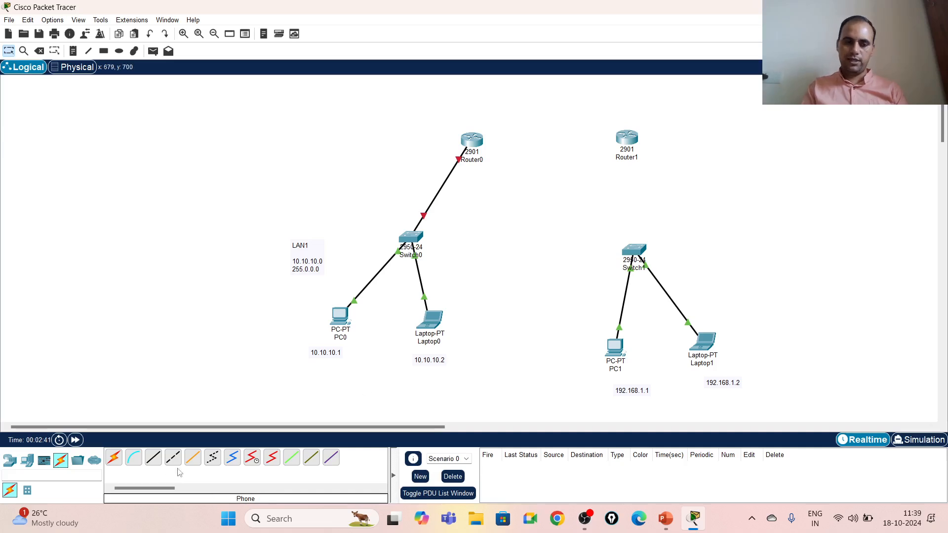
# - Connect Router1's GigabitEthernet0/1 port to Switch1 with a copper straight-through cable
pyautogui.click(153, 457)
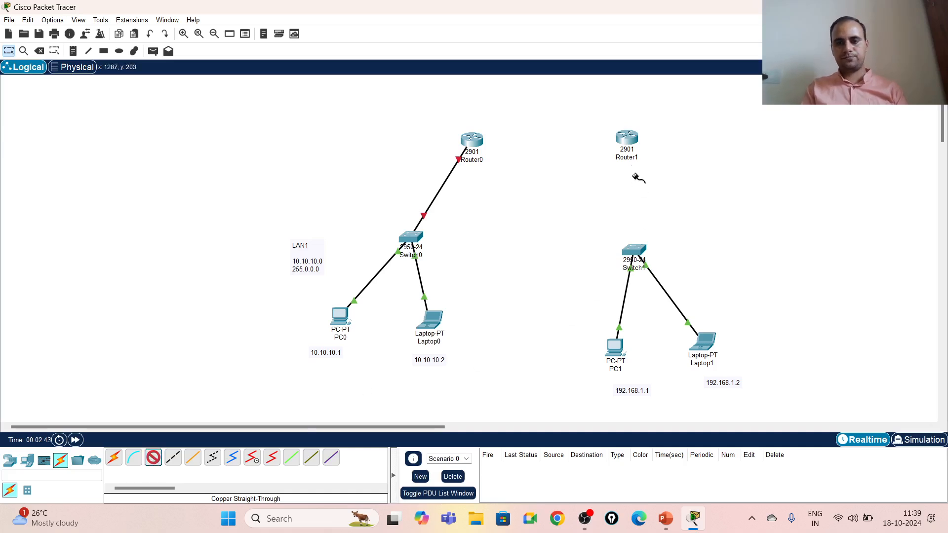
pyautogui.click(628, 141)
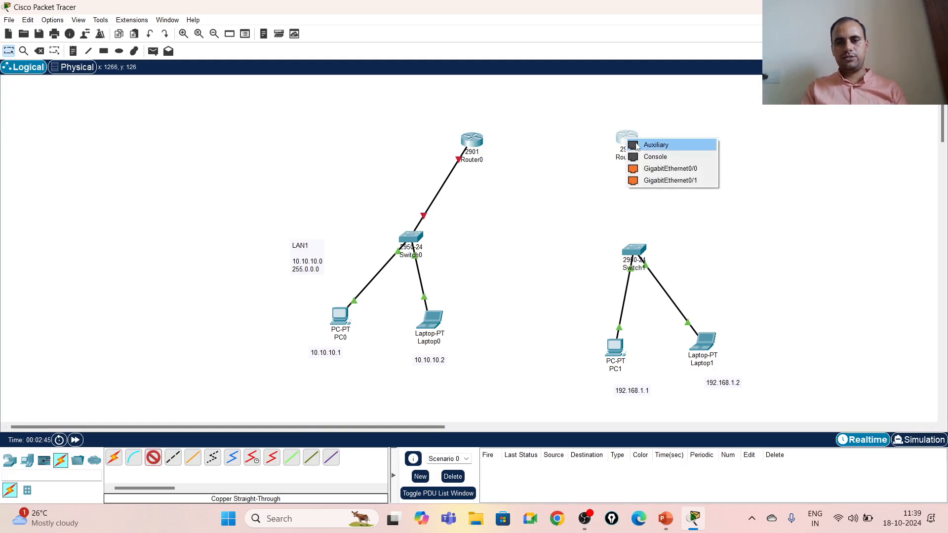
pyautogui.click(680, 181)
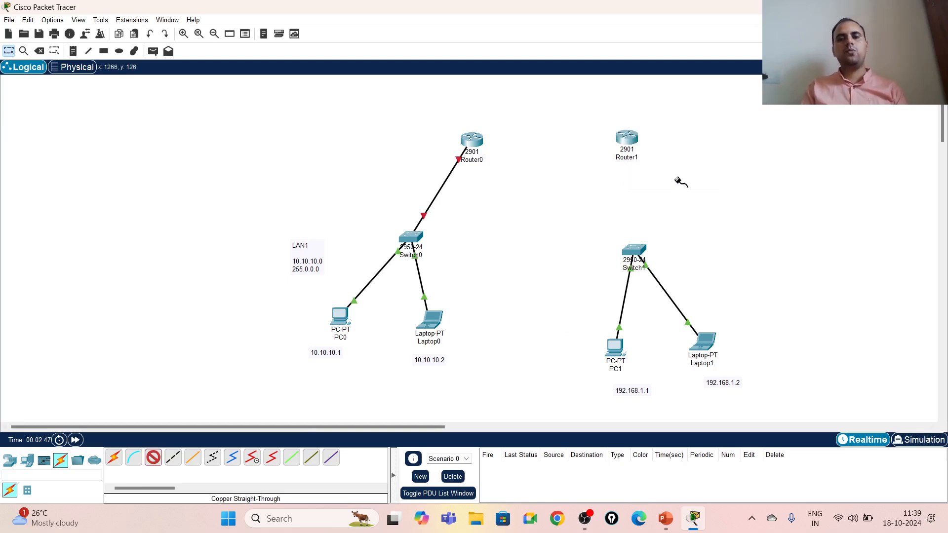
pyautogui.click(635, 248)
pyautogui.click(689, 268)
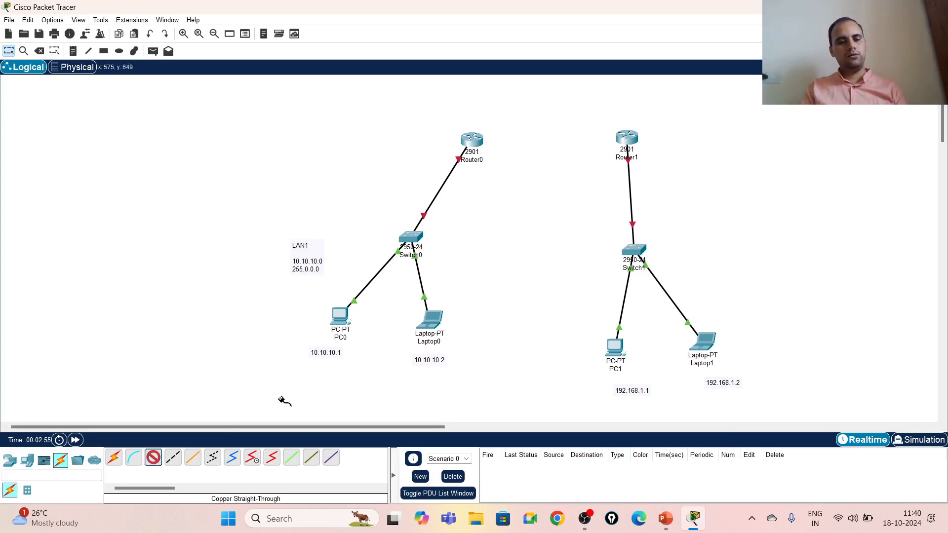
# - Connect Router0's GigabitEthernet0/1 port to Router1's free GigabitEthernet0/0 port with a copper cross-over cable
pyautogui.click(176, 460)
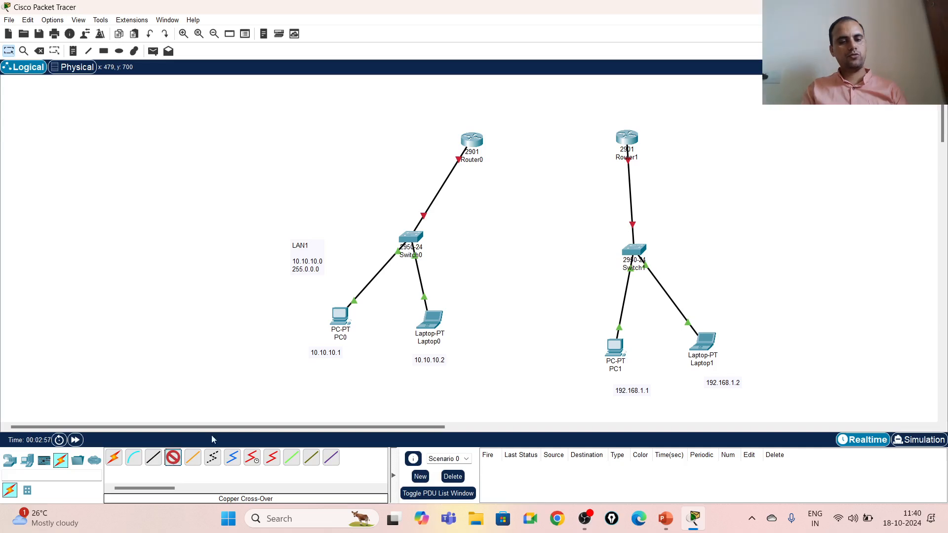
pyautogui.click(472, 142)
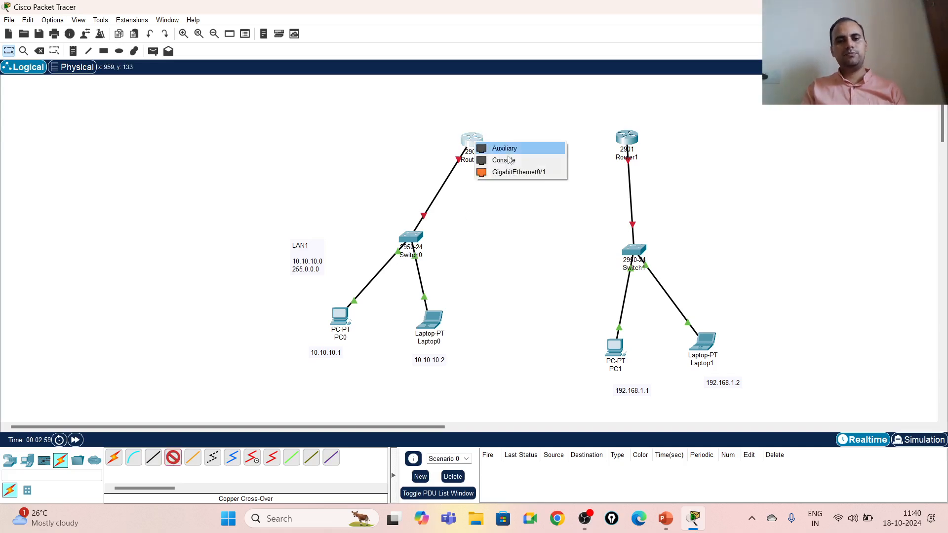
pyautogui.click(517, 170)
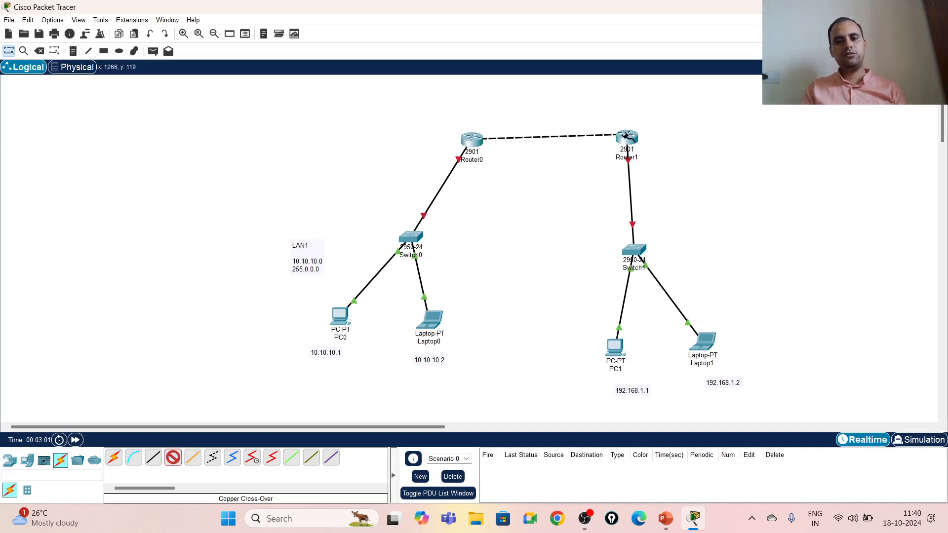
pyautogui.click(626, 138)
pyautogui.click(660, 167)
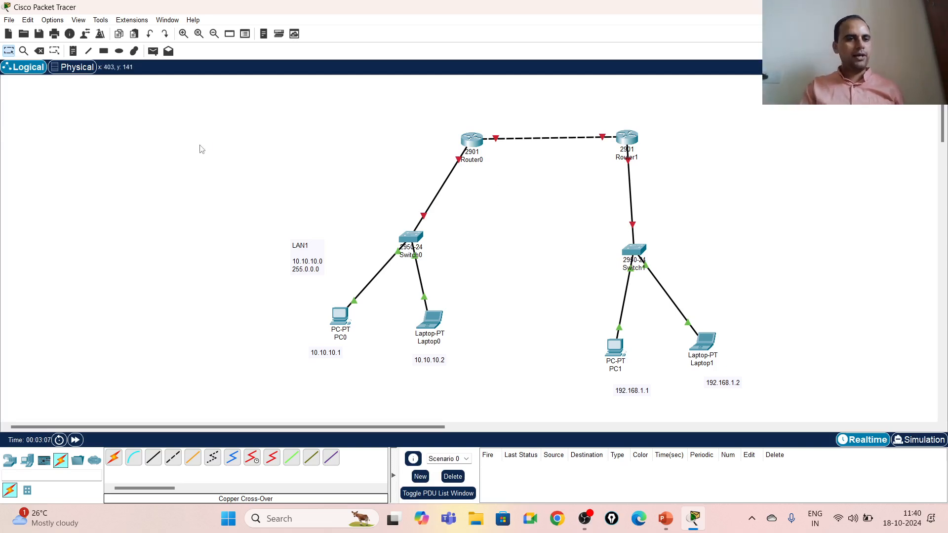
# - Add text notes reading 10.10.10.10 to the left of Router0 and 192.168.1.10 to the right of Router1
pyautogui.click(74, 51)
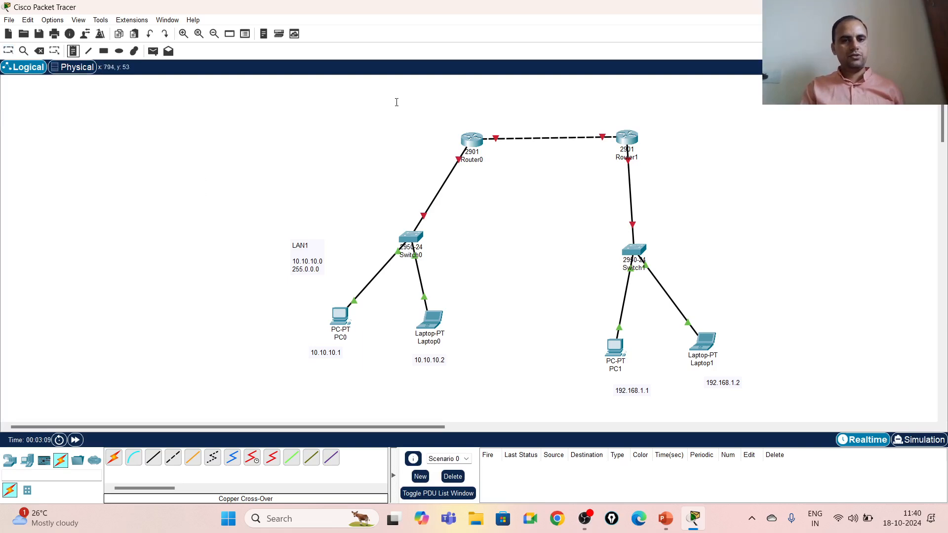
pyautogui.click(356, 144)
pyautogui.write('10.10.10.10')
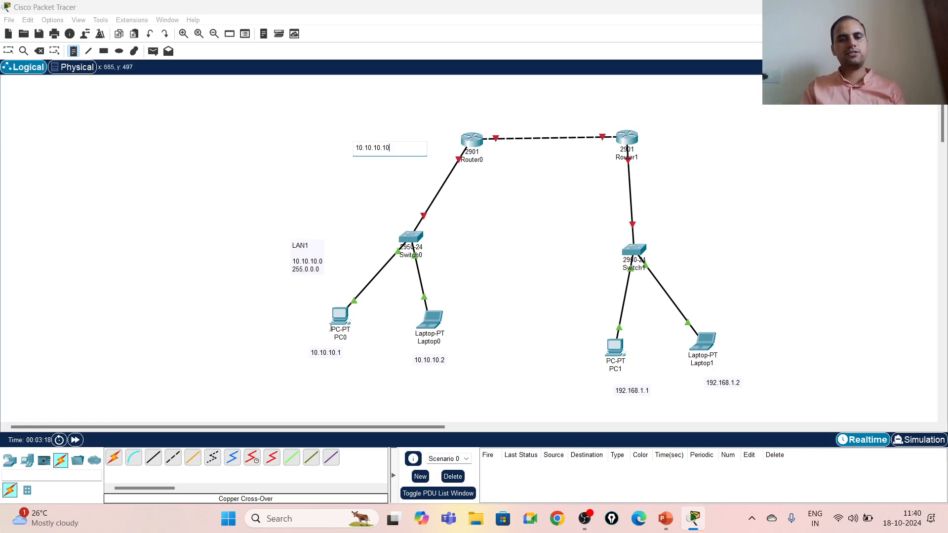
pyautogui.click(673, 142)
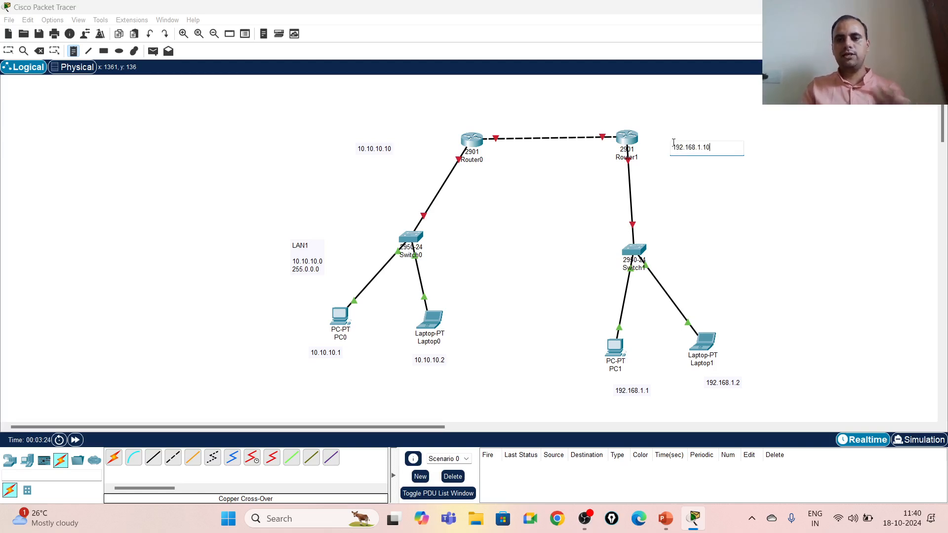
pyautogui.click(698, 189)
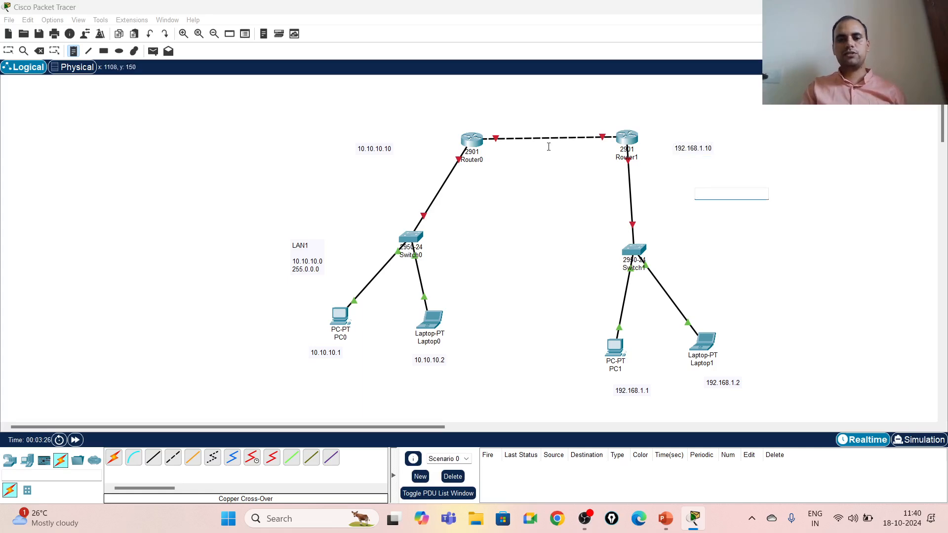
pyautogui.click(489, 121)
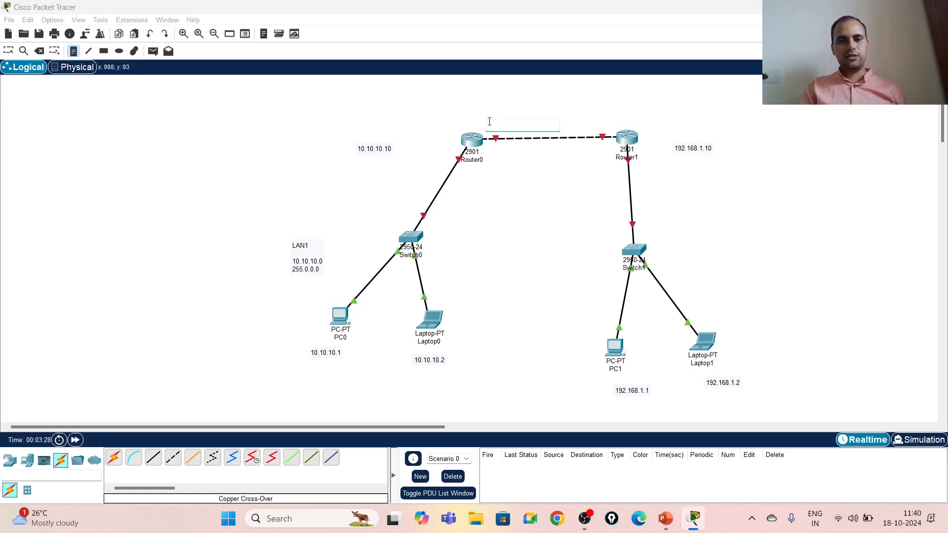
# - Add a text note to the right of Switch1 reading LAN2, a blank line, 192.168.1.0 and 255.255.255.0 on separate lines
pyautogui.click(704, 235)
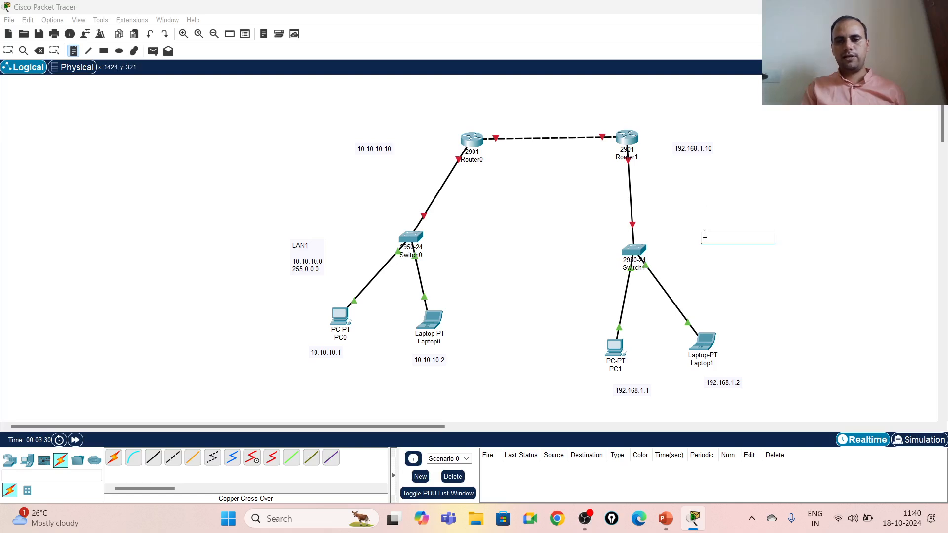
pyautogui.write('LAN')
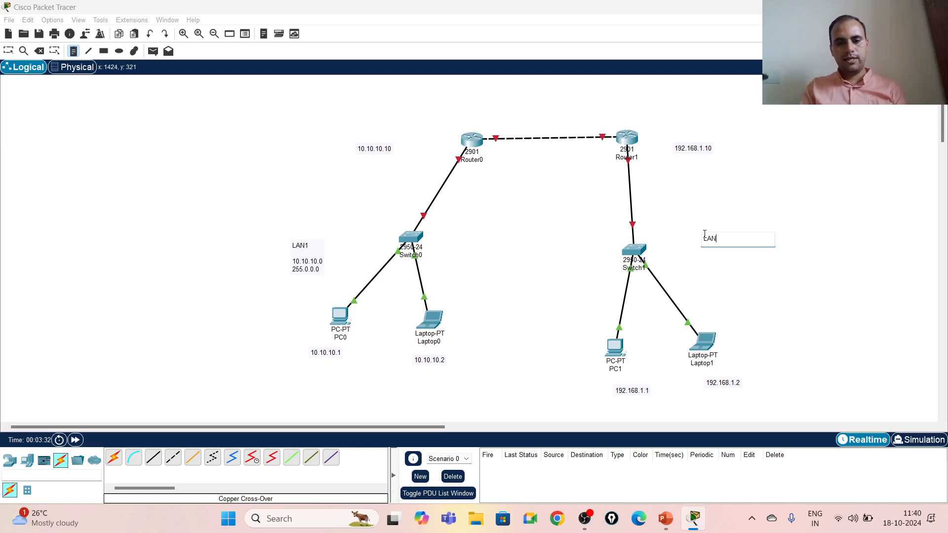
pyautogui.press('Return')
pyautogui.press('Return')
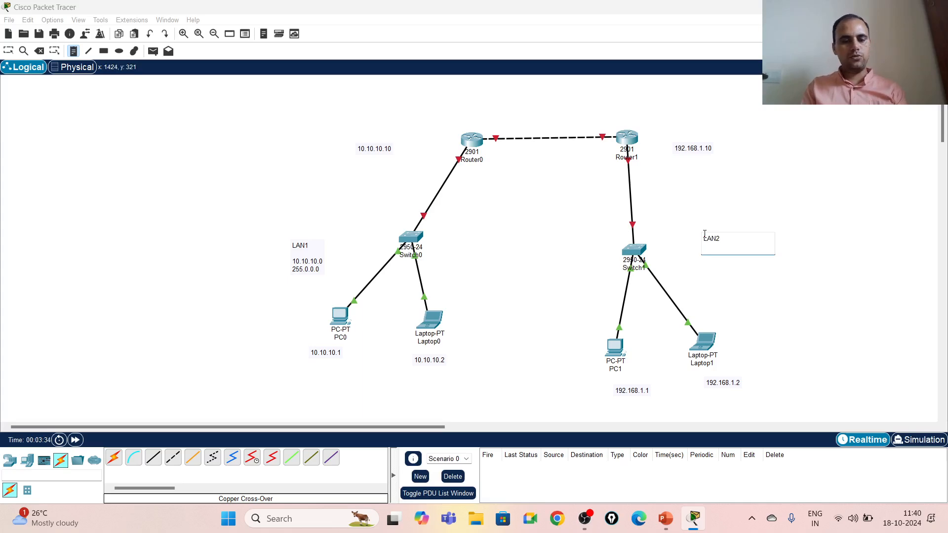
pyautogui.write('192.1')
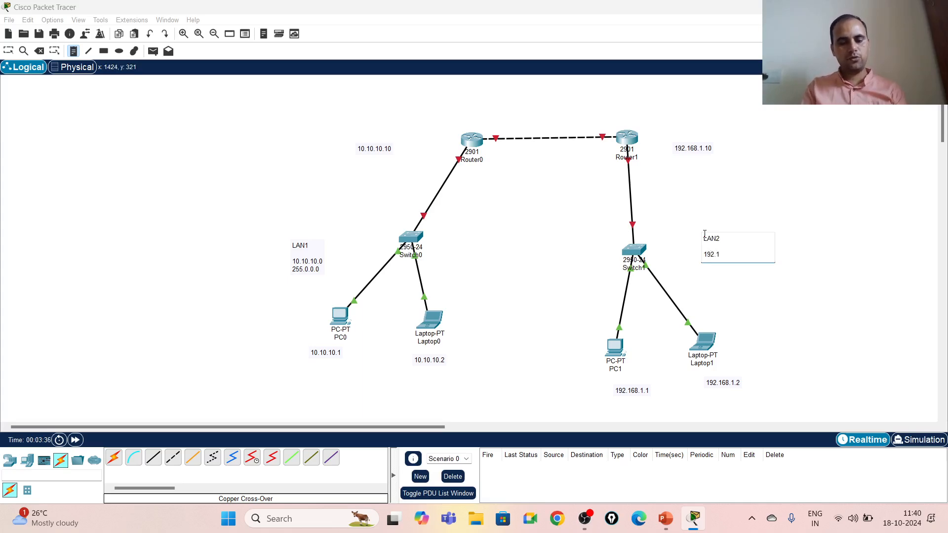
pyautogui.write('68.1.0')
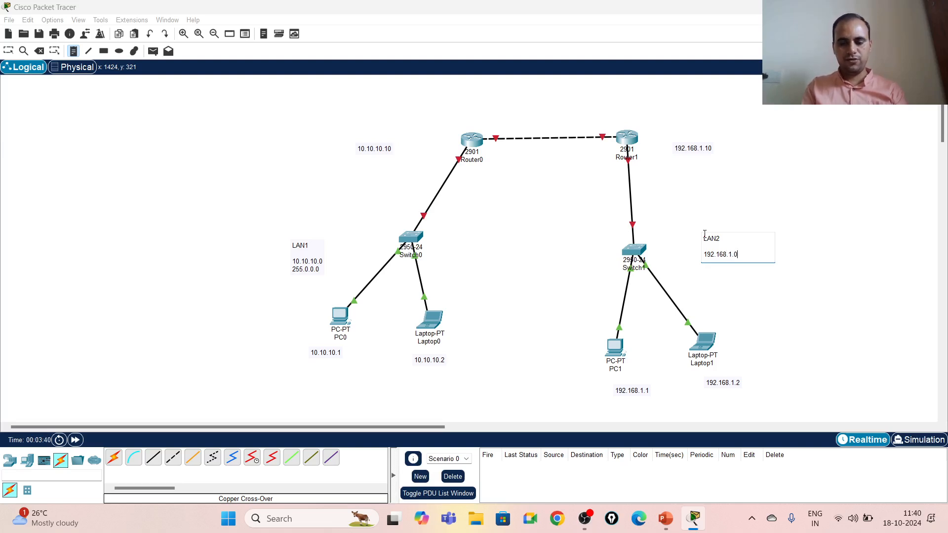
pyautogui.press('Return')
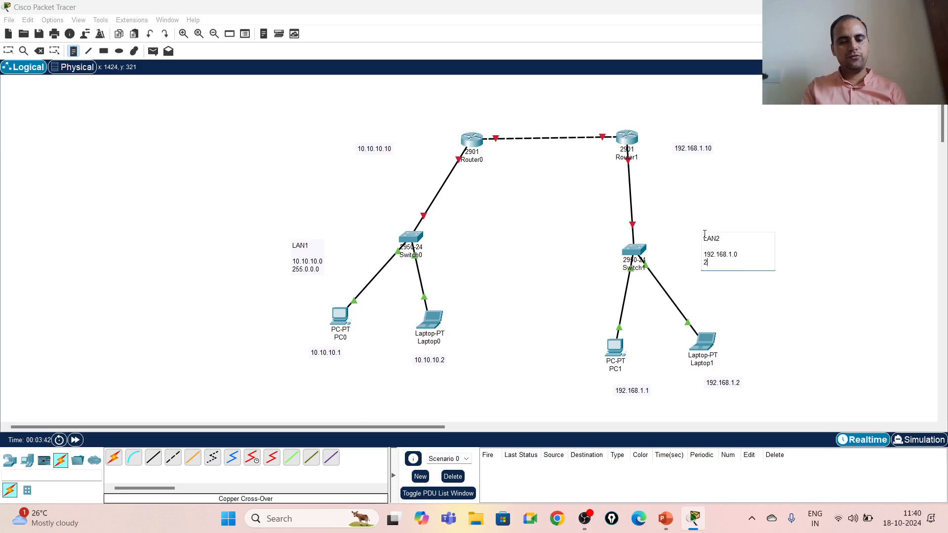
pyautogui.write('255.255.0')
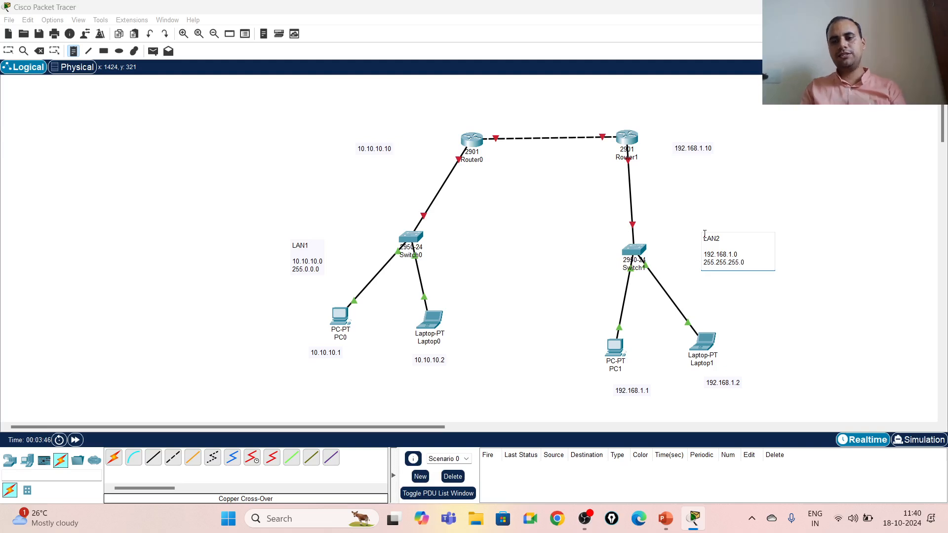
# - Add a text note reading LAN3 above the link between the two routers
pyautogui.click(524, 105)
pyautogui.click(522, 92)
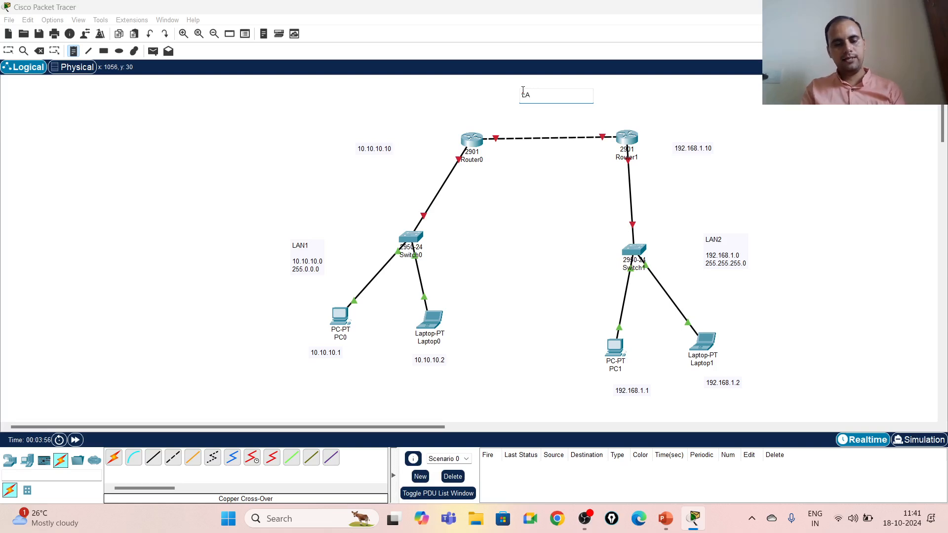
pyautogui.write('LAN3')
pyautogui.press('Return')
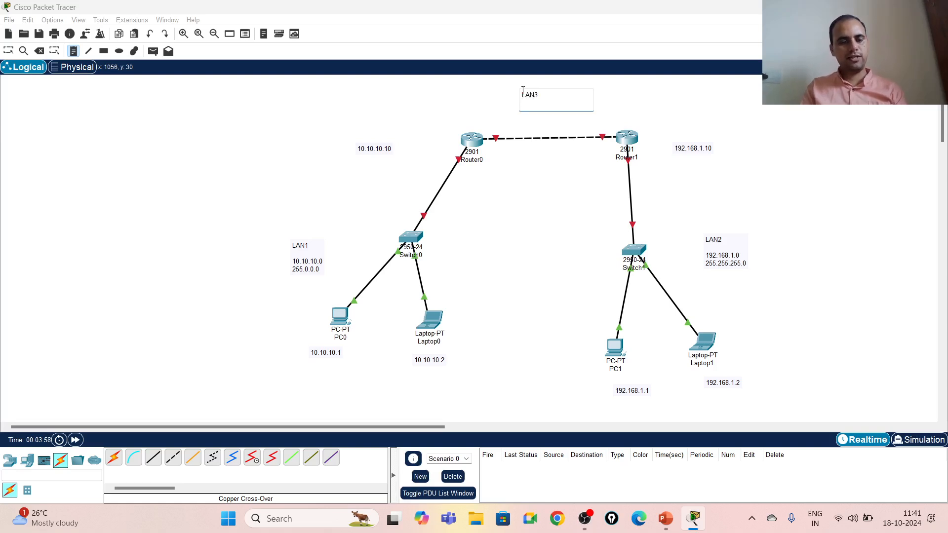
pyautogui.click(666, 519)
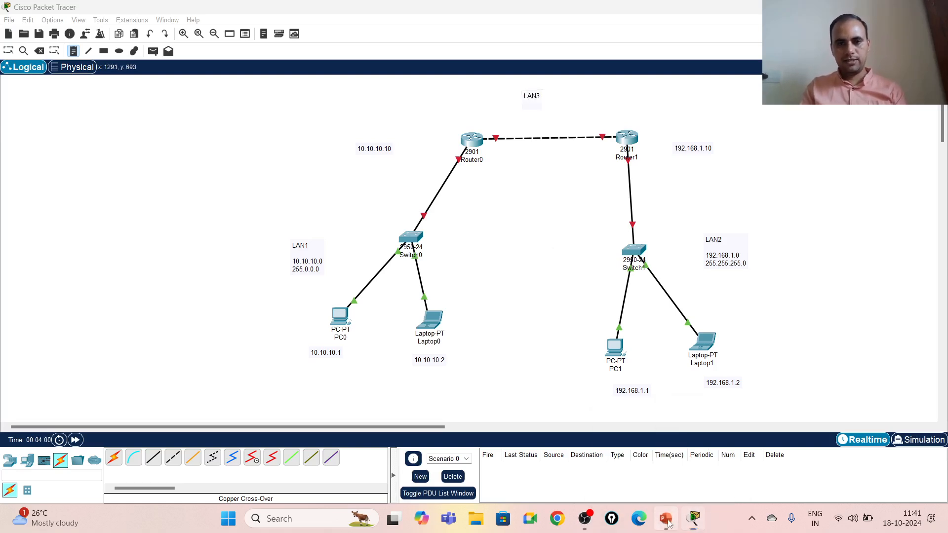
pyautogui.click(694, 518)
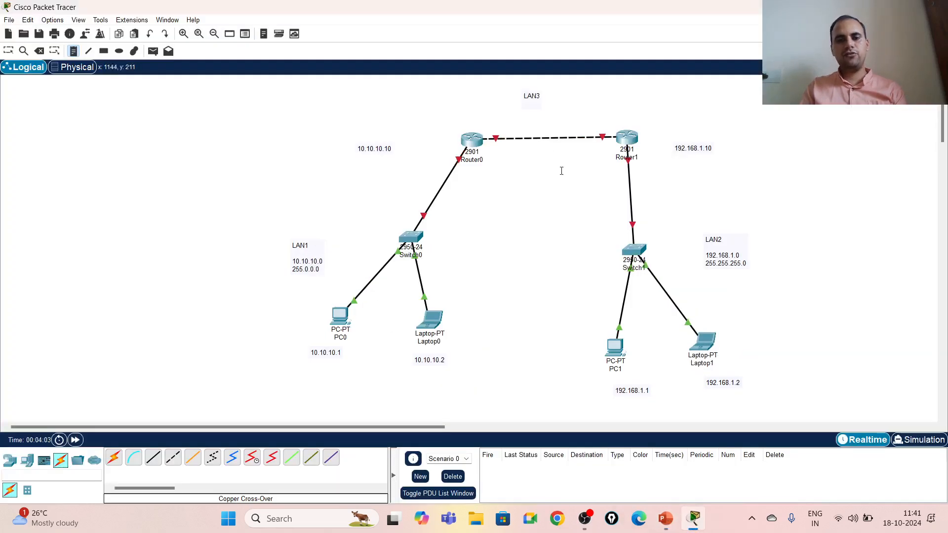
# - Extend the LAN3 note with a blank line, the network address 150.0.0.0 and the mask 255.255.0.0
pyautogui.click(529, 97)
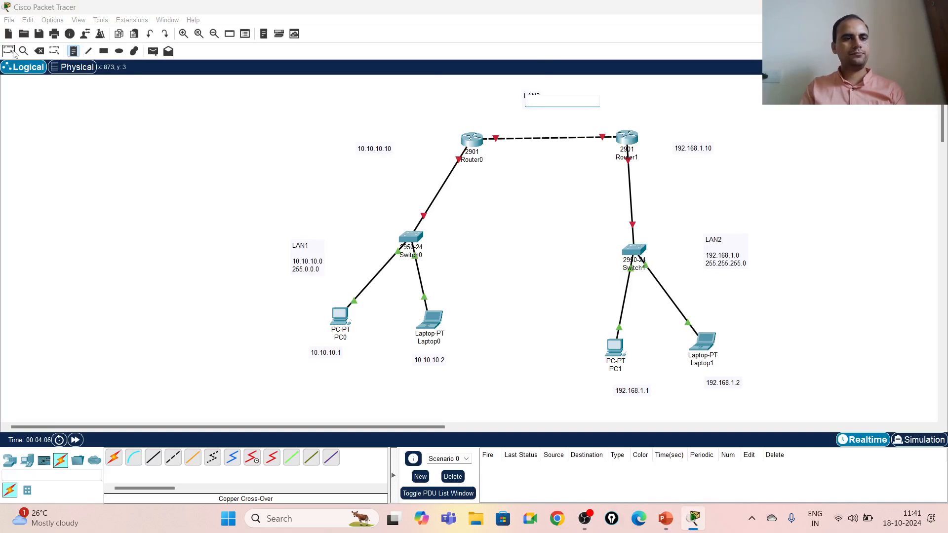
pyautogui.doubleClick(533, 95)
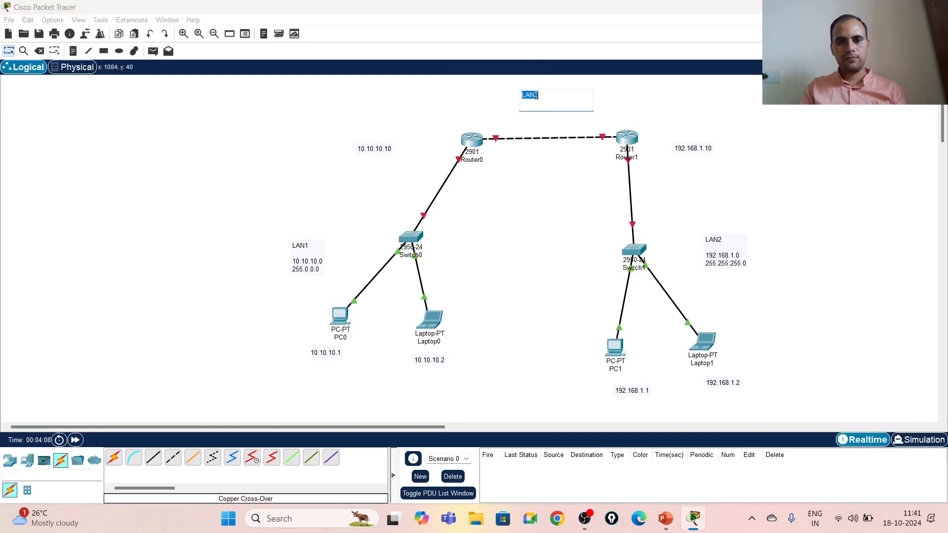
pyautogui.click(525, 103)
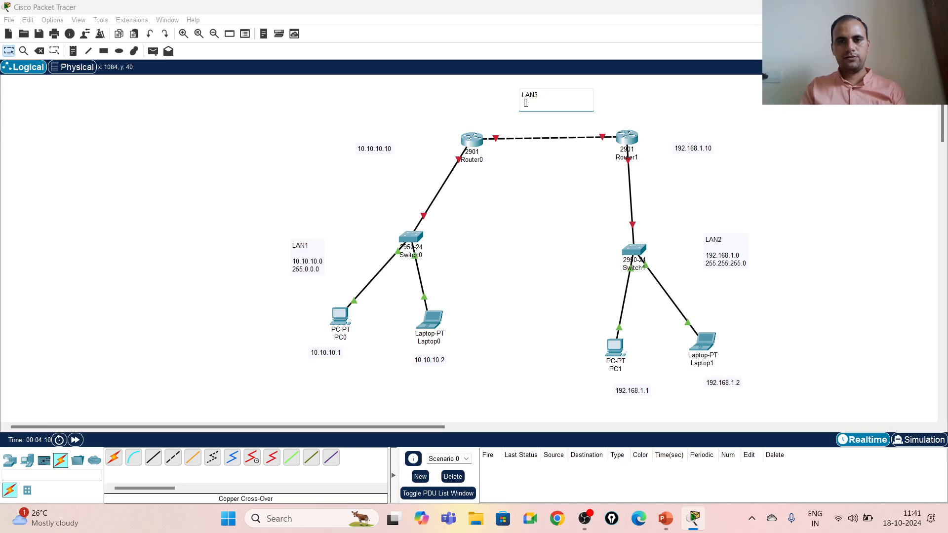
pyautogui.press('Return')
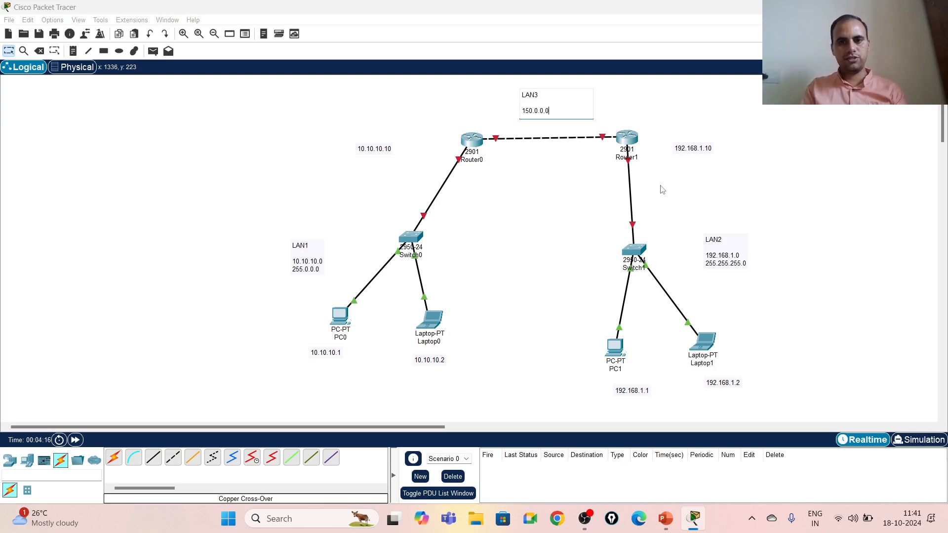
pyautogui.write('150.0.0.0')
pyautogui.press('Return')
pyautogui.write('255.')
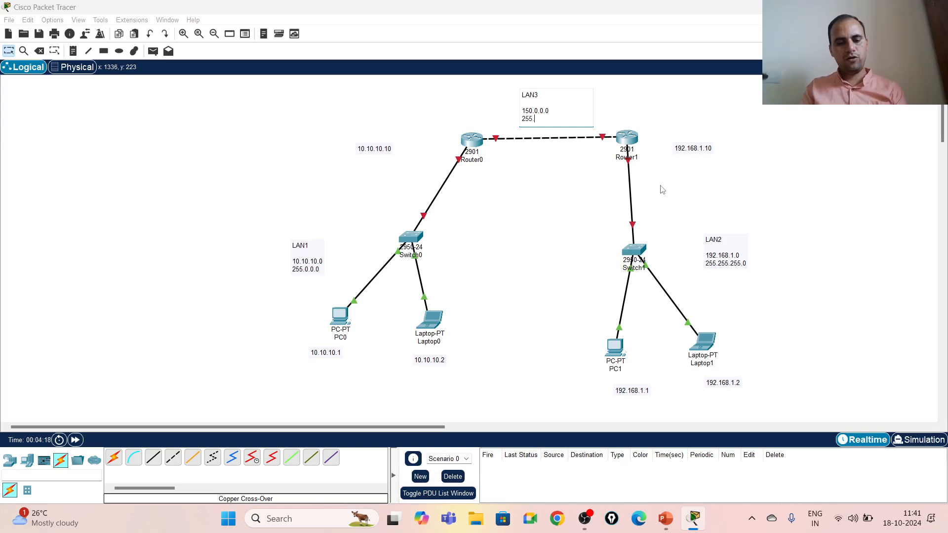
pyautogui.write('255.0.0')
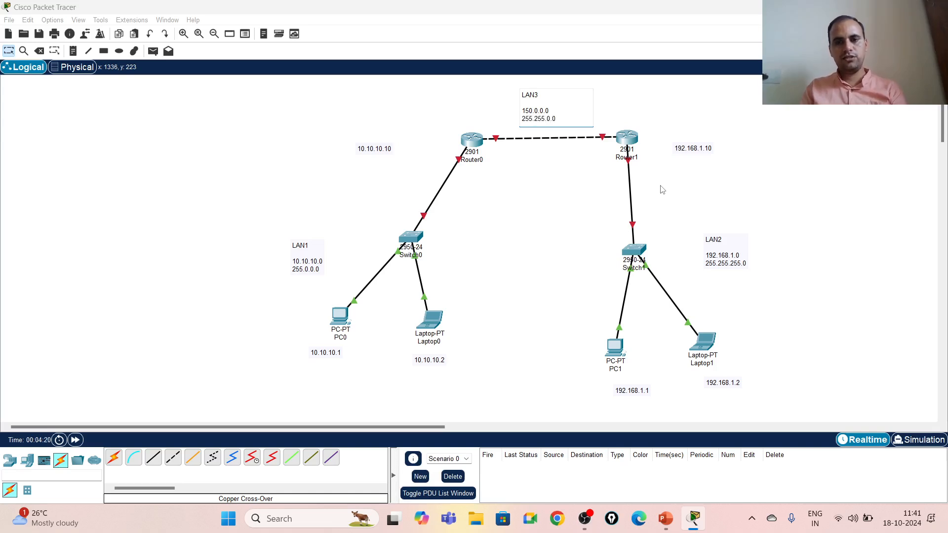
pyautogui.click(792, 167)
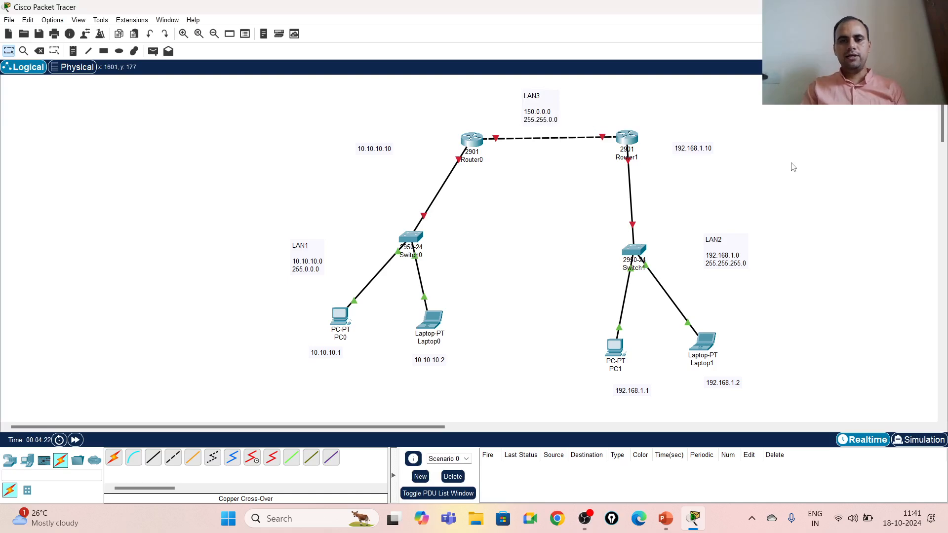
# - Add text notes above the ends of the router link, reading 150.0.0.1 at Router0 and 150.0.0.2 at Router1
pyautogui.click(73, 51)
pyautogui.click(467, 123)
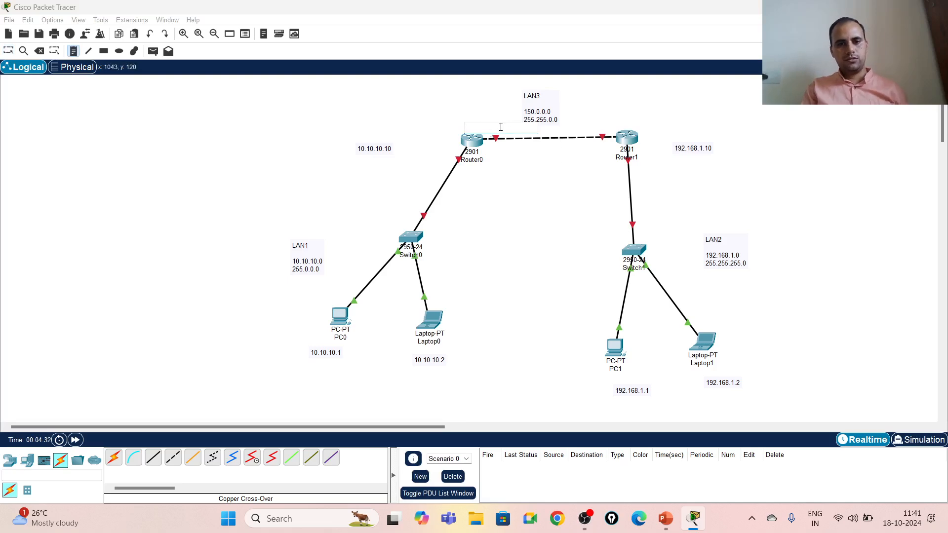
pyautogui.write('150.0.0.1')
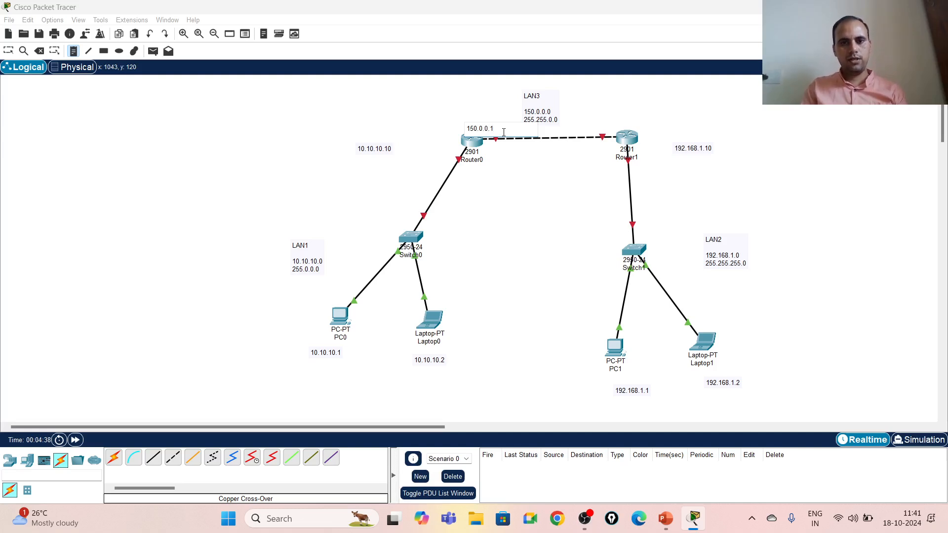
pyautogui.click(601, 121)
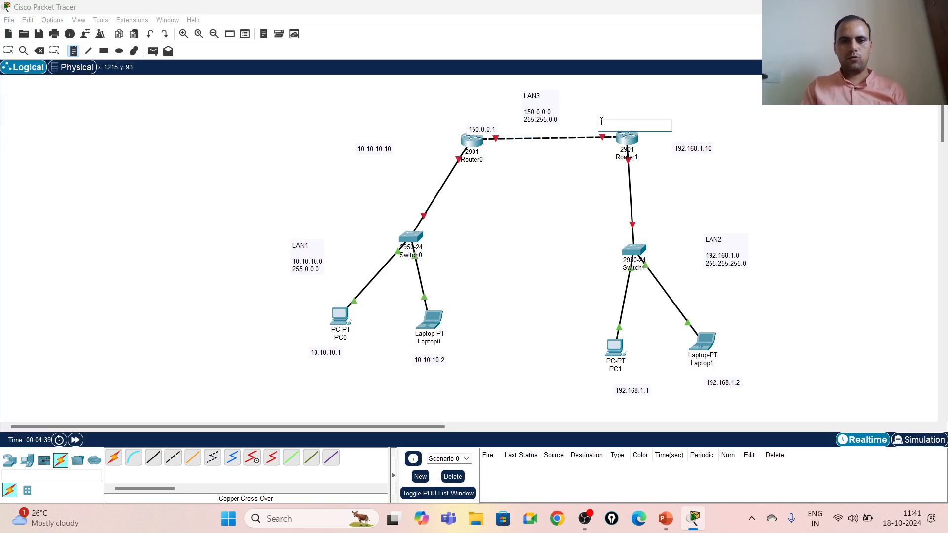
pyautogui.write('150.')
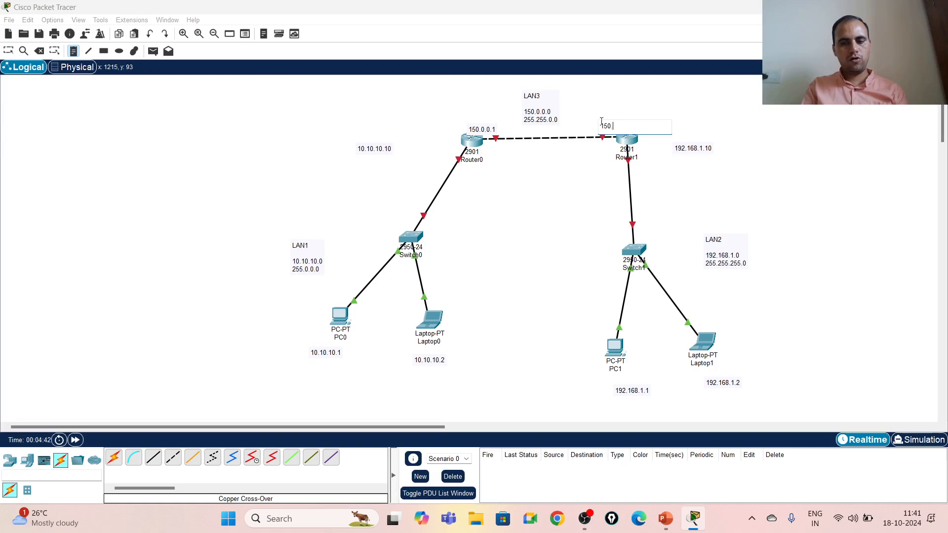
pyautogui.write('0.0.2')
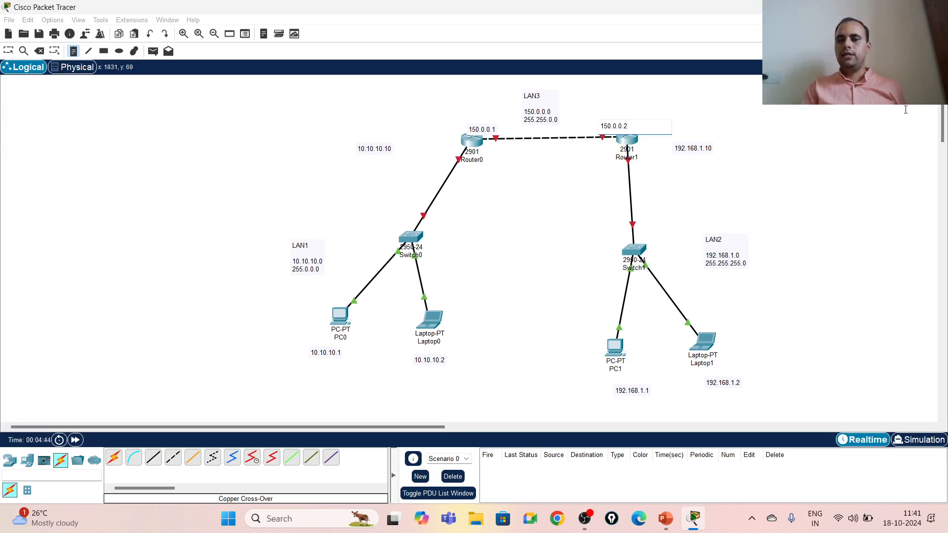
pyautogui.click(877, 108)
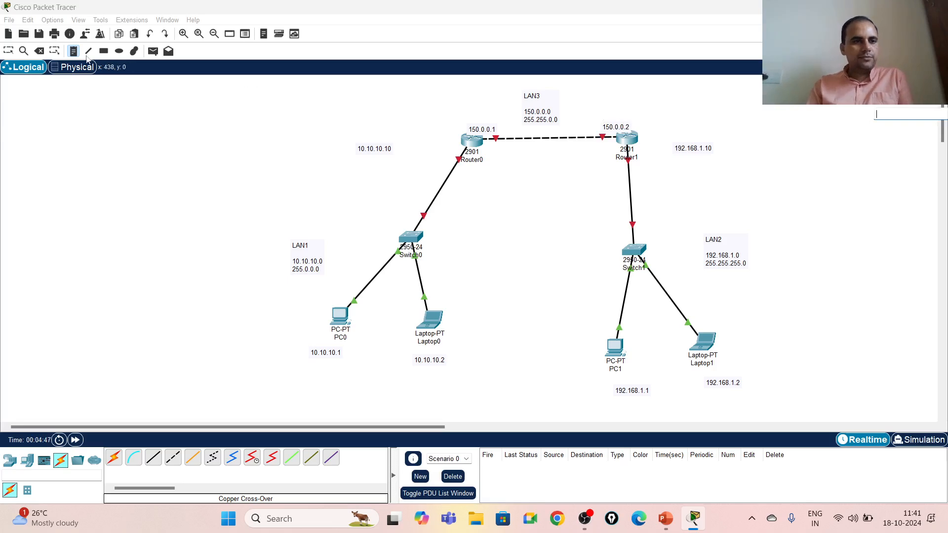
pyautogui.click(12, 52)
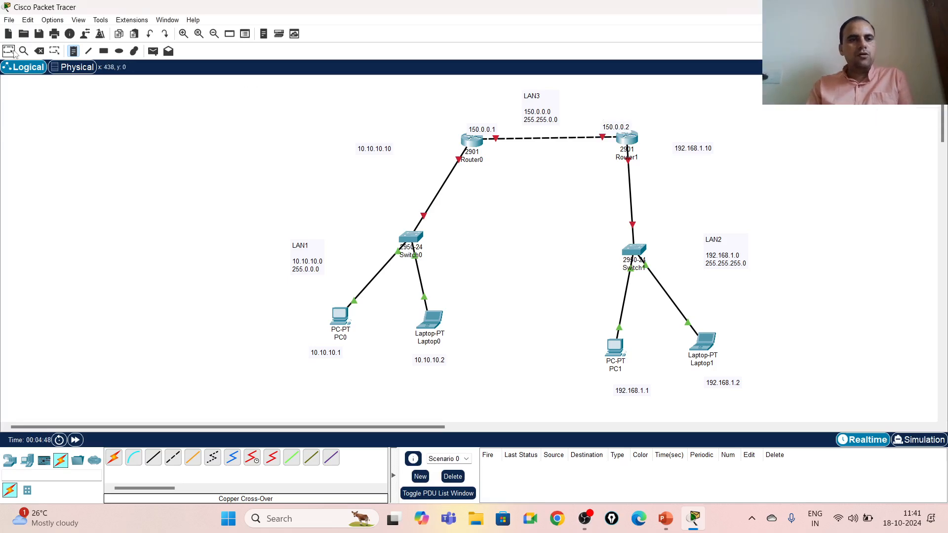
# - Reposition the router notes: 150.0.0.2 below the link, 150.0.0.1 and LAN3 slightly higher and to the right, and 192.168.1.10 closer to Router1
pyautogui.doubleClick(483, 129)
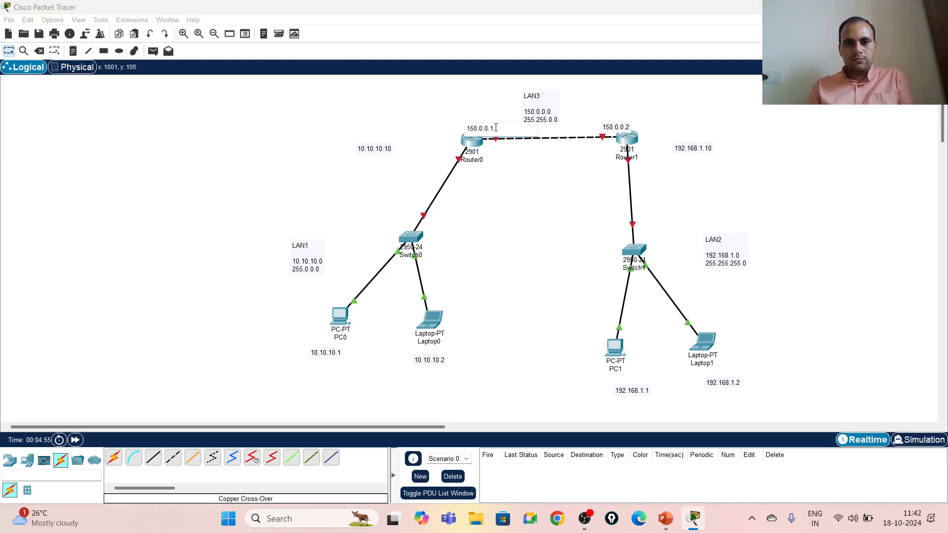
pyautogui.click(606, 127)
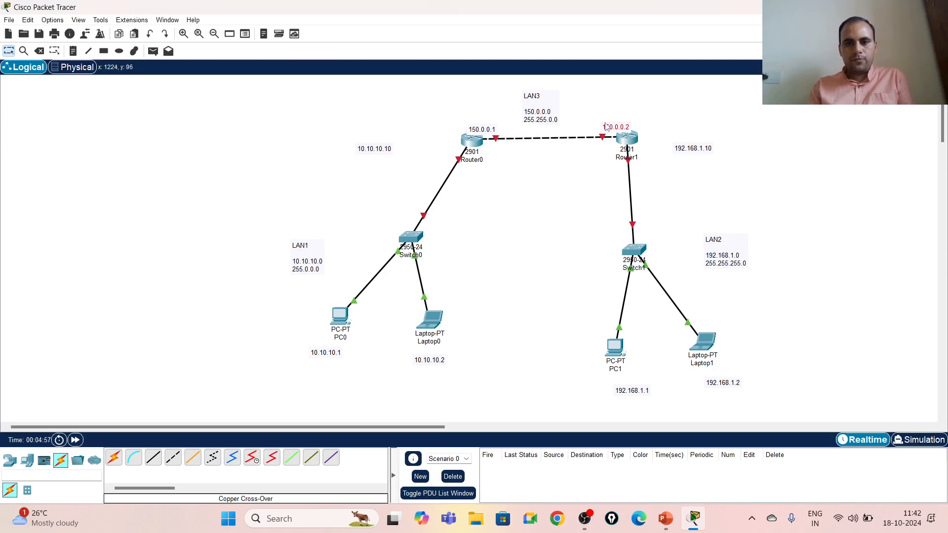
pyautogui.moveTo(603, 123); pyautogui.dragTo(585, 144)
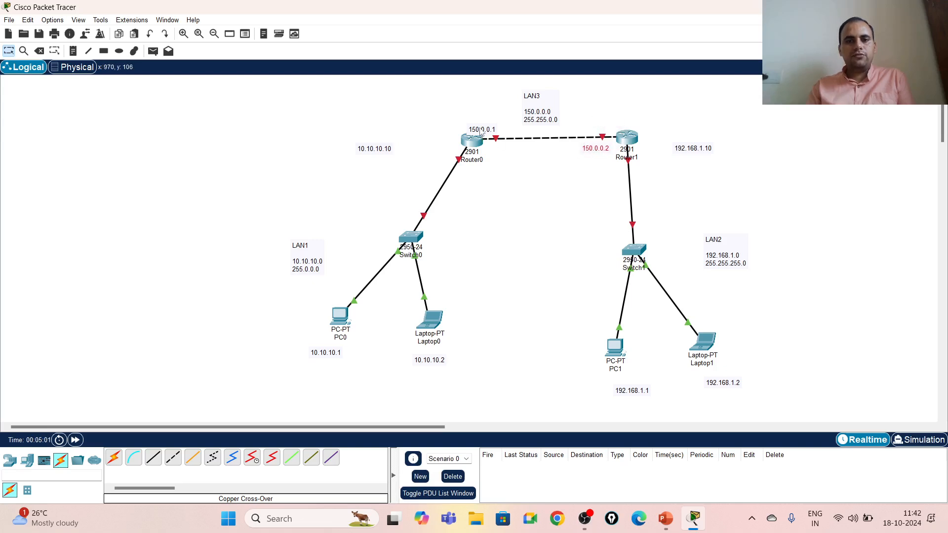
pyautogui.moveTo(480, 131); pyautogui.dragTo(484, 124)
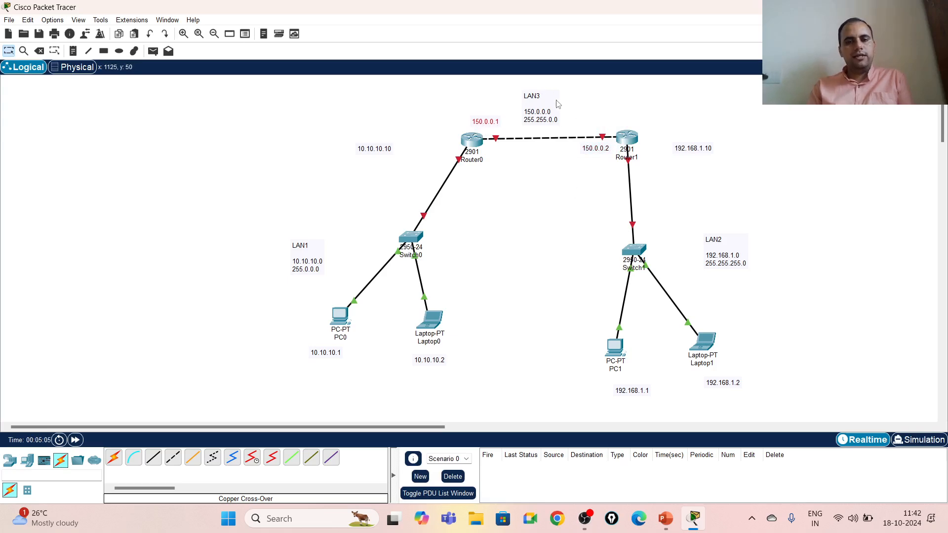
pyautogui.moveTo(558, 104)
pyautogui.mouseDown()
pyautogui.moveTo(587, 102)
pyautogui.moveTo(572, 94)
pyautogui.mouseUp()
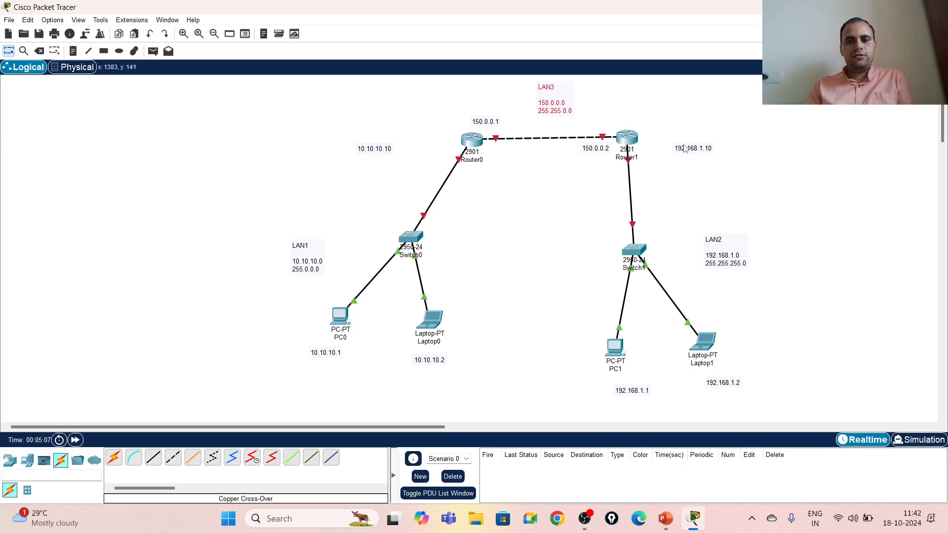
pyautogui.moveTo(684, 149); pyautogui.dragTo(656, 152)
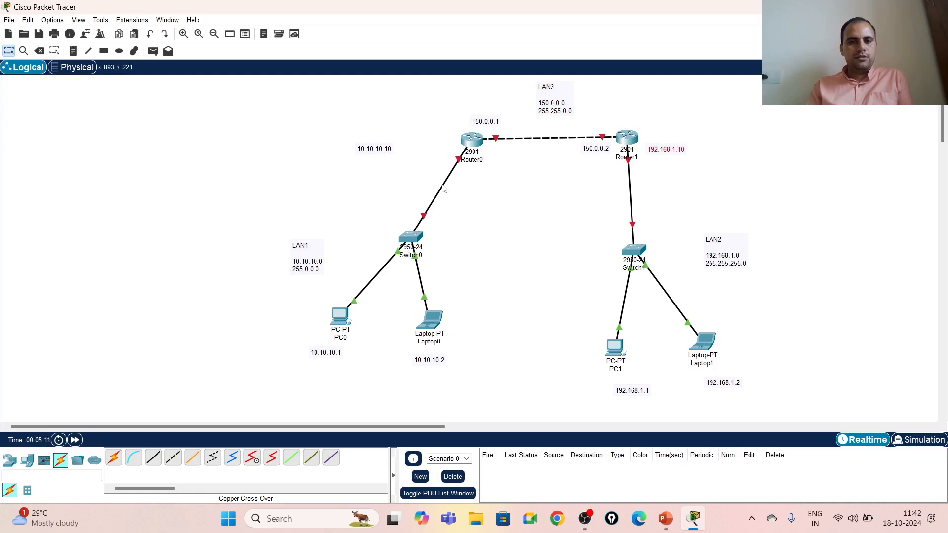
# - Move Switch0 up and outward from Router0, Switch1 up and outward from Router1, and the 192.168.1.10 note slightly away from Router1
pyautogui.moveTo(411, 237); pyautogui.dragTo(376, 223)
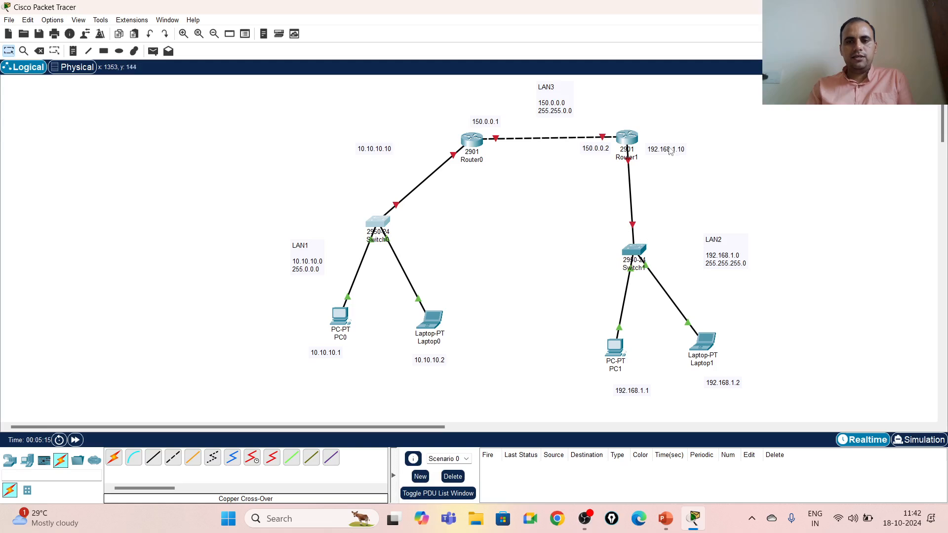
pyautogui.moveTo(670, 151); pyautogui.dragTo(689, 140)
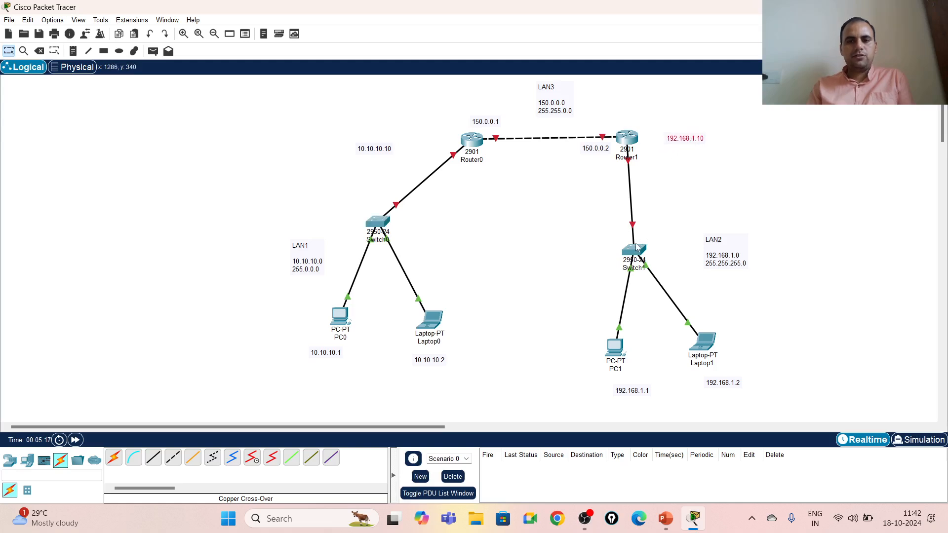
pyautogui.moveTo(636, 252); pyautogui.dragTo(695, 203)
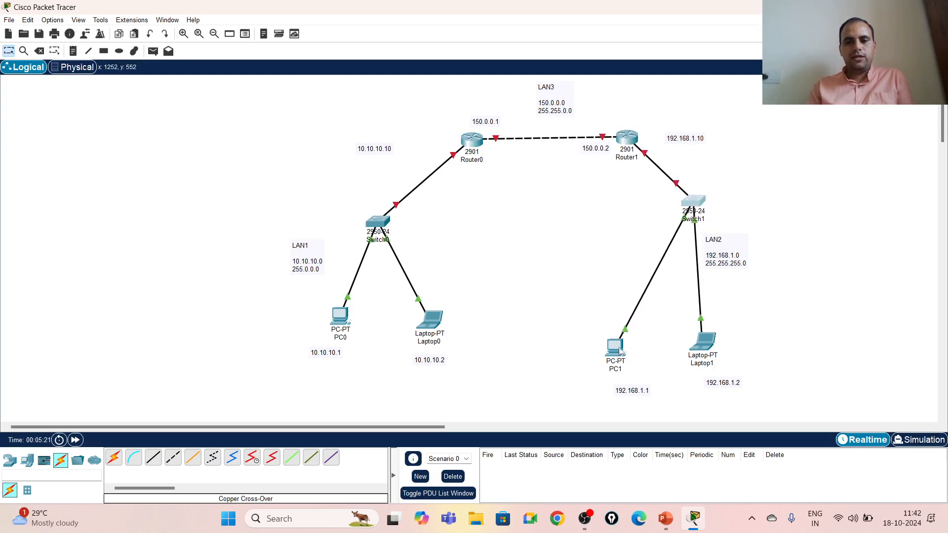
# - Spread the end devices out below their switches: PC1 and Laptop1 on either side of Switch1, PC0 and Laptop0 on either side of Switch0
pyautogui.moveTo(614, 346); pyautogui.dragTo(556, 286)
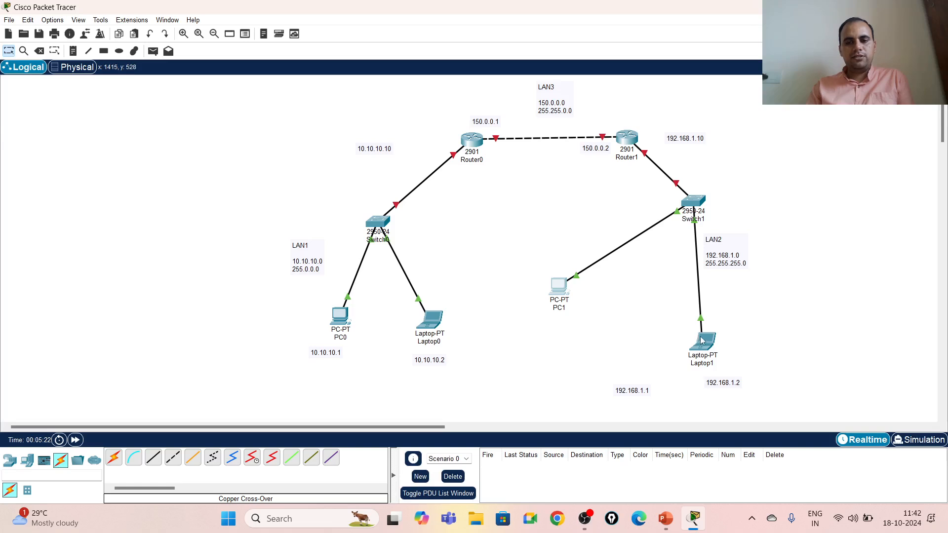
pyautogui.moveTo(702, 342); pyautogui.dragTo(811, 277)
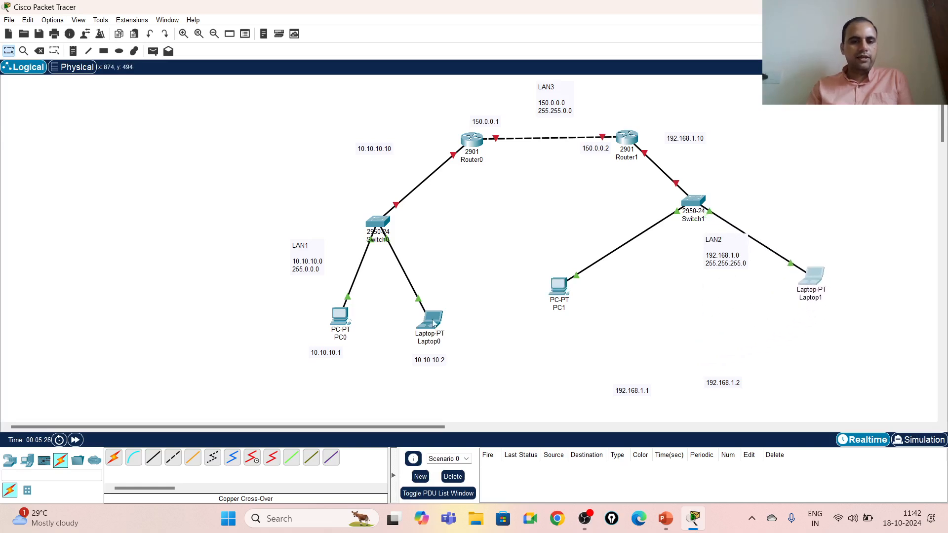
pyautogui.moveTo(432, 322); pyautogui.dragTo(522, 289)
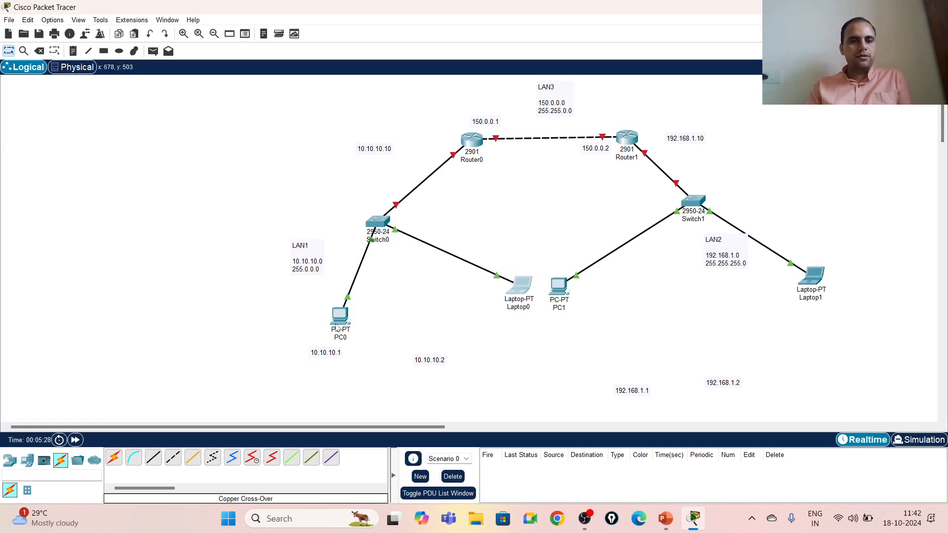
pyautogui.moveTo(339, 320); pyautogui.dragTo(286, 310)
# - Move the LAN1 note beside Switch0, each host address note beneath its PC or laptop, and the 10.10.10.10 note next to Router0
pyautogui.moveTo(298, 253); pyautogui.dragTo(309, 211)
pyautogui.moveTo(314, 353); pyautogui.dragTo(278, 336)
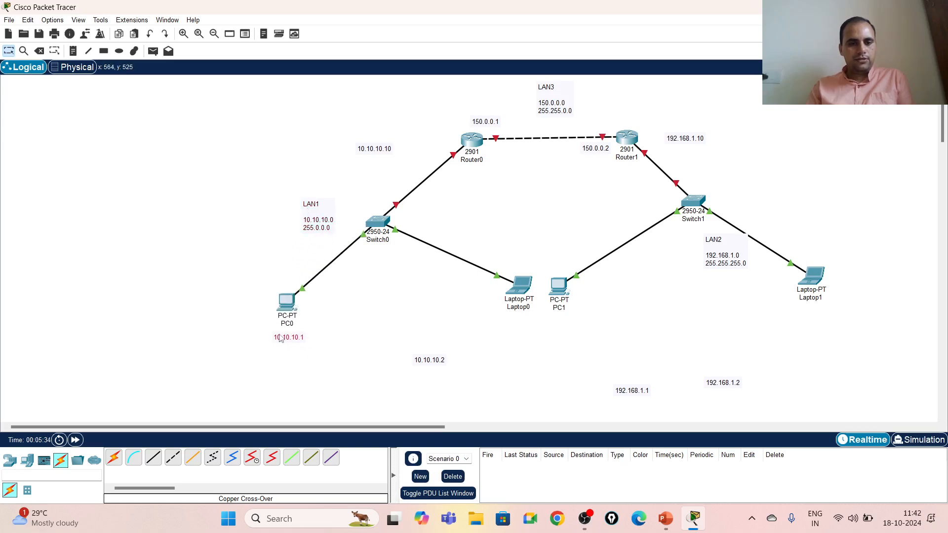
pyautogui.moveTo(431, 359); pyautogui.dragTo(487, 326)
pyautogui.moveTo(640, 395); pyautogui.dragTo(568, 328)
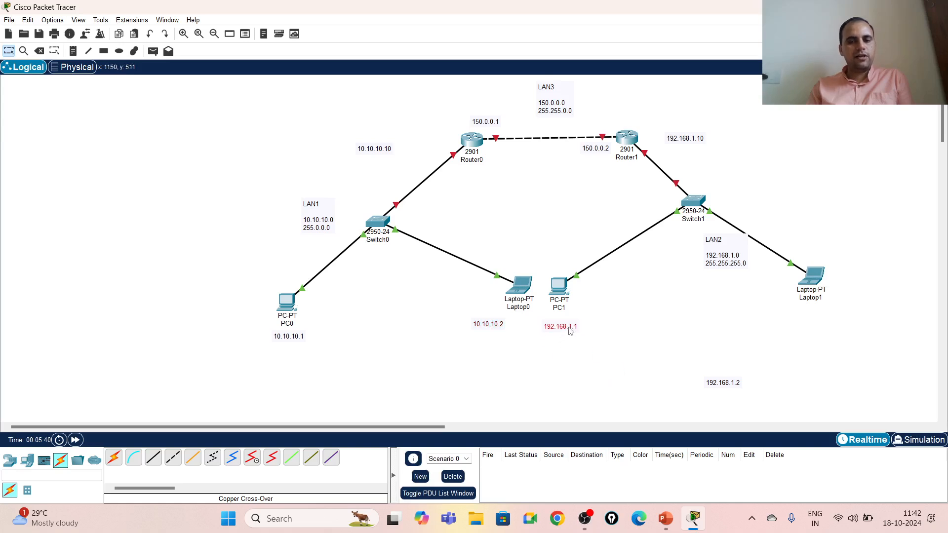
pyautogui.moveTo(712, 383); pyautogui.dragTo(787, 314)
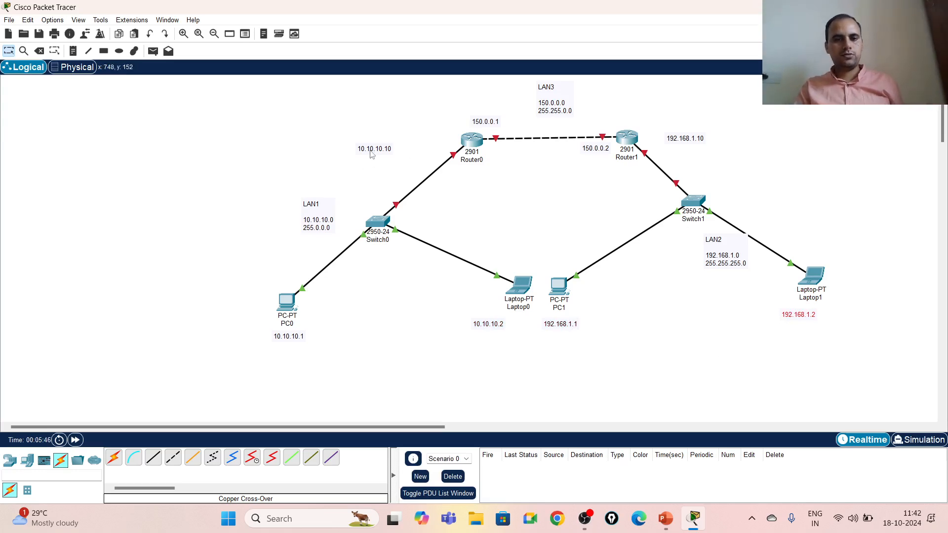
pyautogui.moveTo(371, 149); pyautogui.dragTo(428, 141)
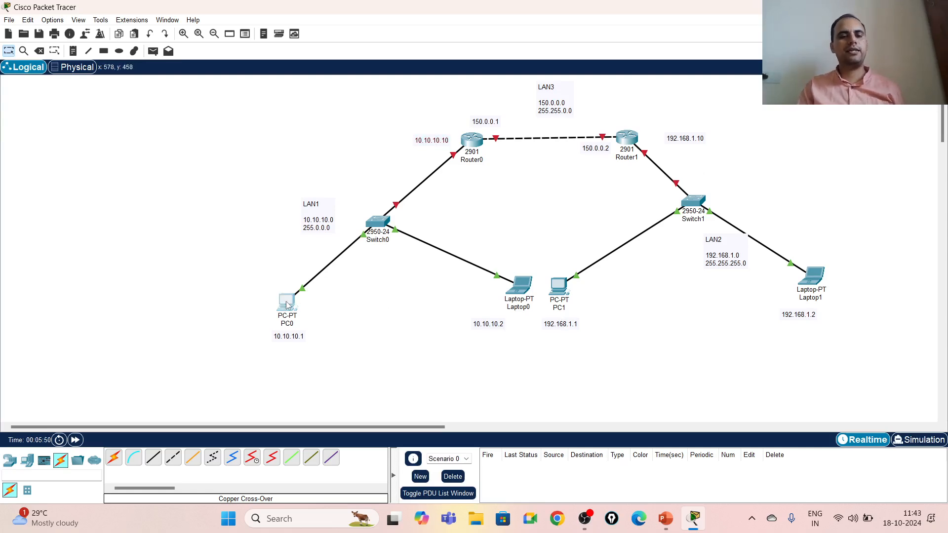
# - Configure PC0 with static IPv4 address 10.10.10.1, subnet mask 255.0.0.0 and default gateway 10.10.10.10, and close its window
pyautogui.click(286, 302)
pyautogui.click(414, 99)
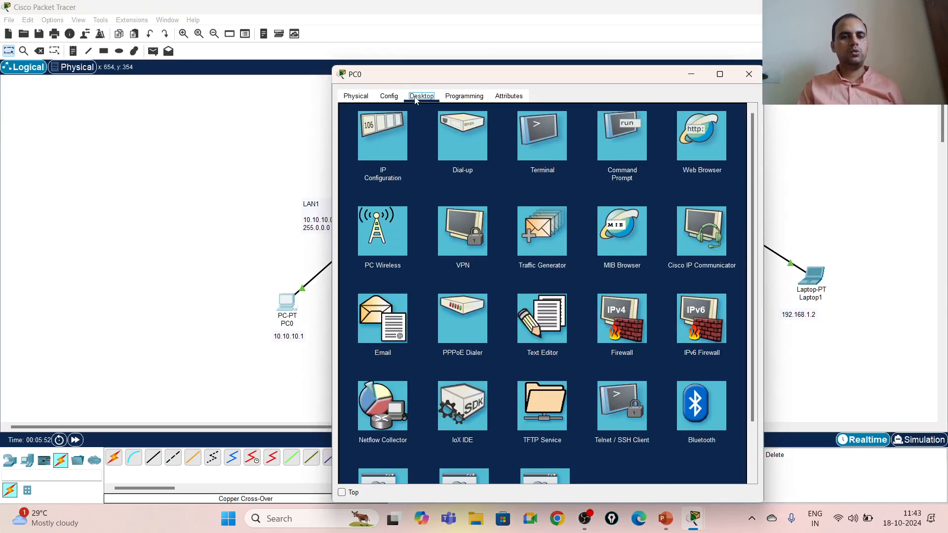
pyautogui.click(379, 134)
pyautogui.moveTo(545, 74); pyautogui.dragTo(730, 72)
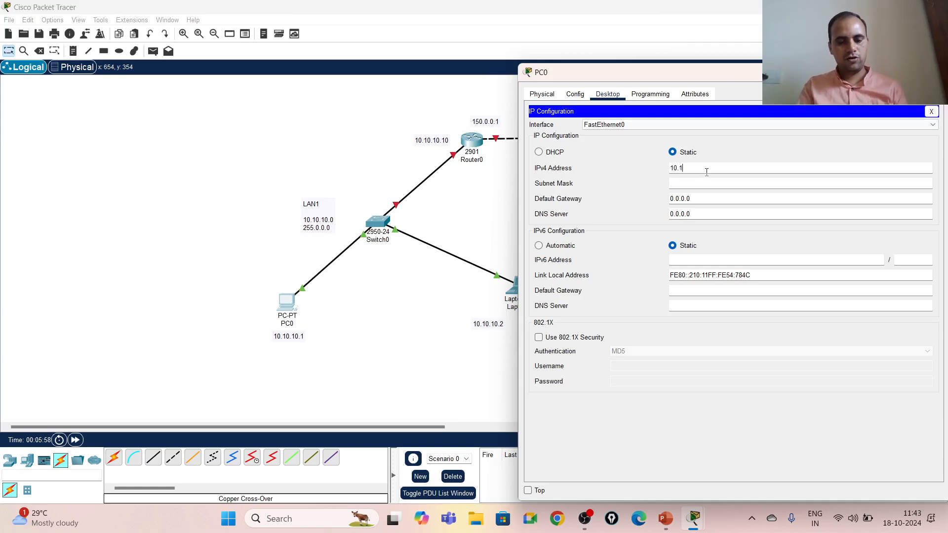
pyautogui.write('10.1')
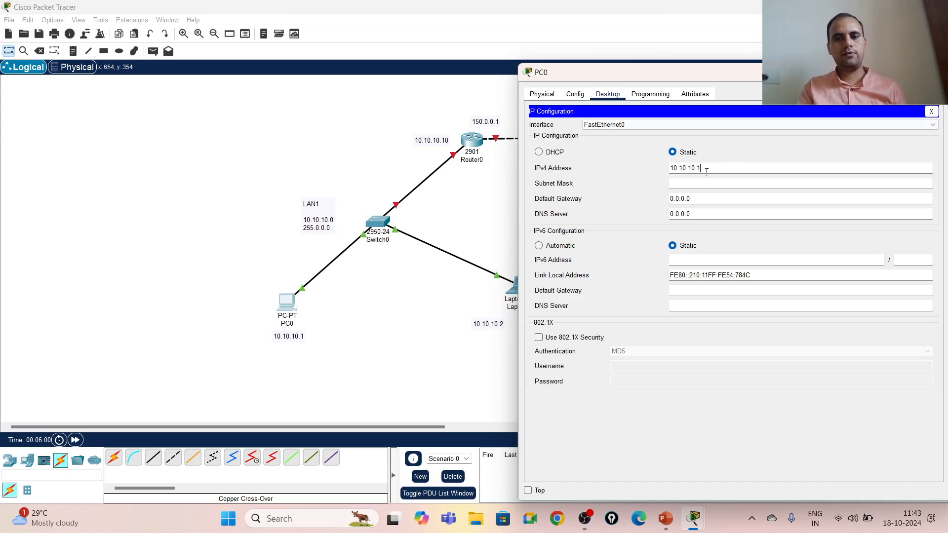
pyautogui.doubleClick(706, 172)
pyautogui.hotkey('ctrl', 'c')
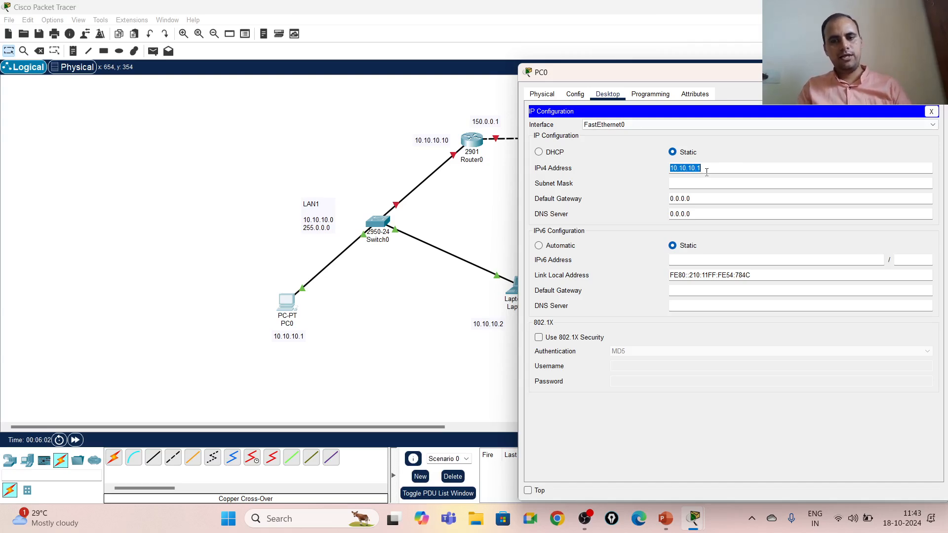
pyautogui.click(699, 184)
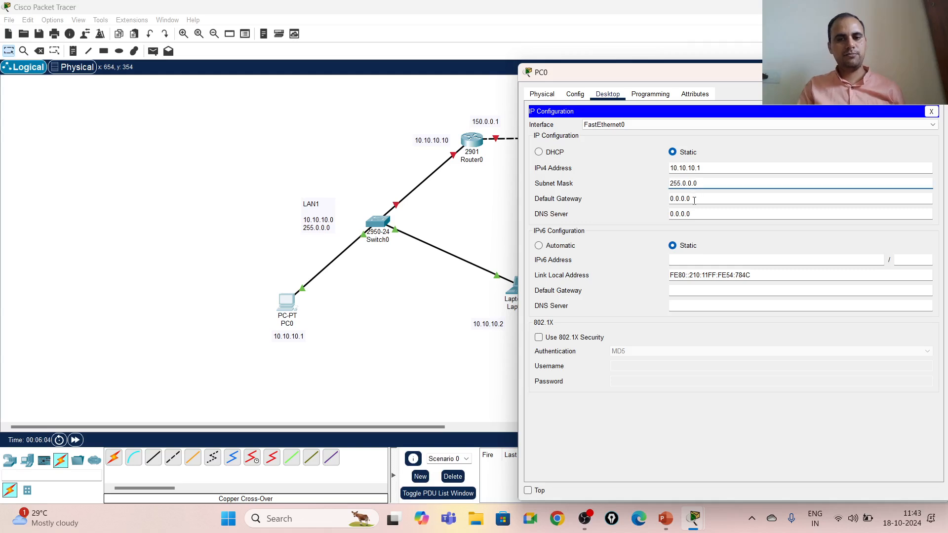
pyautogui.moveTo(692, 199); pyautogui.dragTo(665, 201)
pyautogui.hotkey('ctrl', 'v')
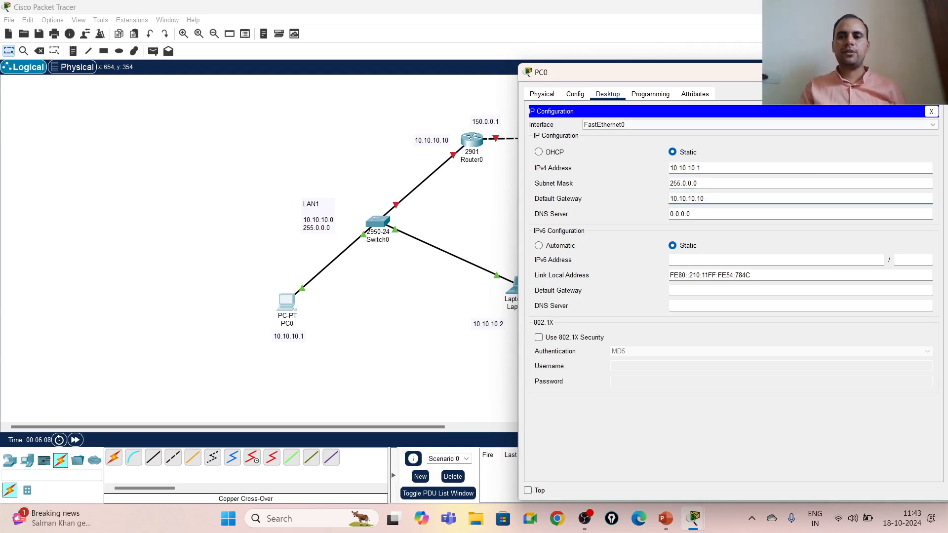
pyautogui.click(934, 72)
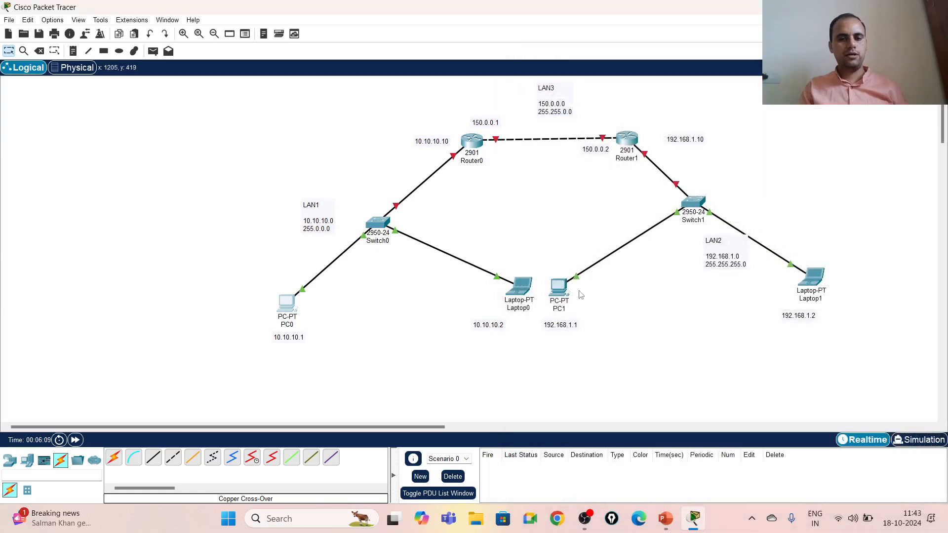
# - Configure Laptop0 with static IPv4 address 10.10.10.2, subnet mask 255.0.0.0 and default gateway 10.10.10.10, and close its window
pyautogui.click(520, 292)
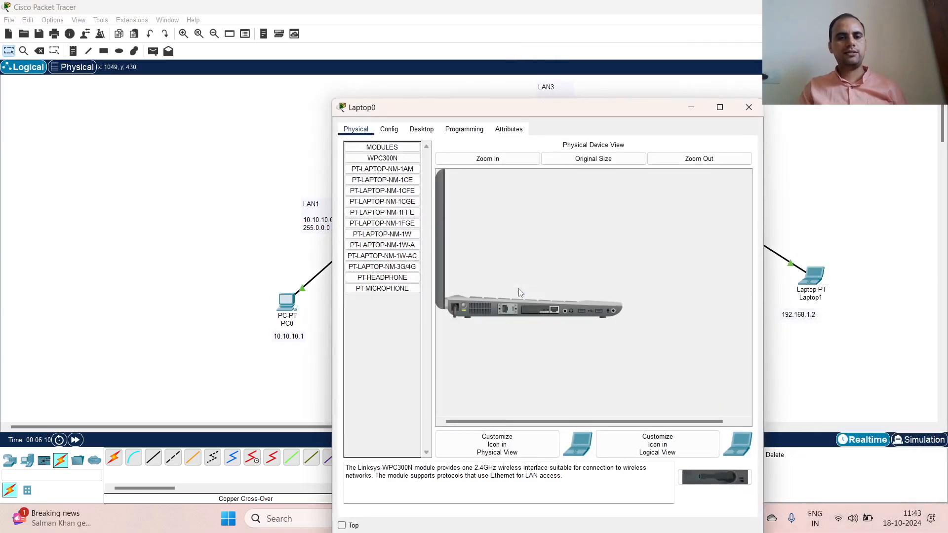
pyautogui.click(421, 130)
pyautogui.click(374, 174)
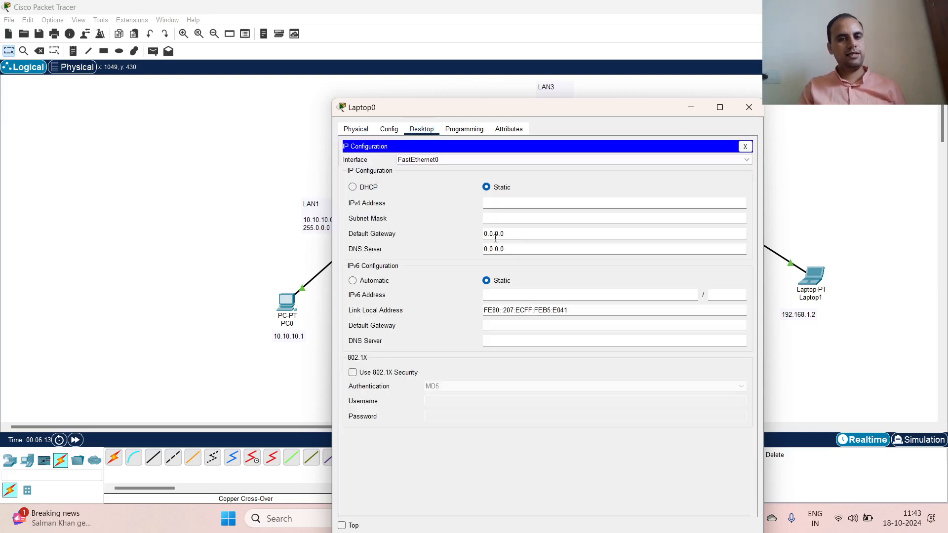
pyautogui.write('10.10.10.1')
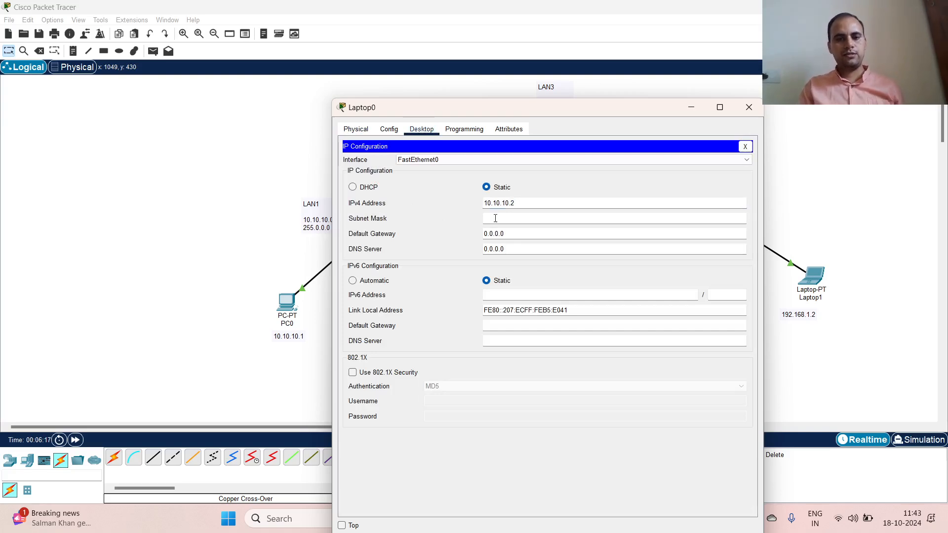
pyautogui.click(495, 219)
pyautogui.press('Tab')
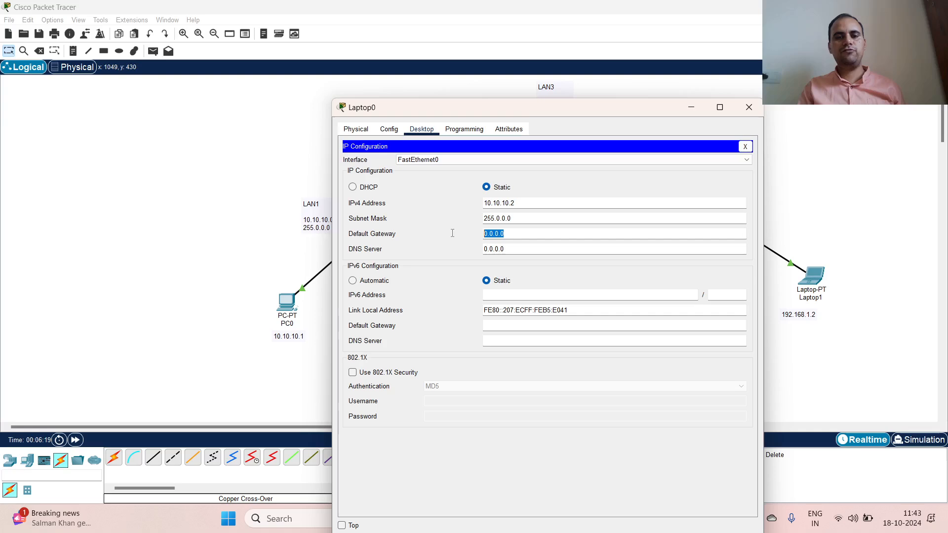
pyautogui.write('10.10.10.1')
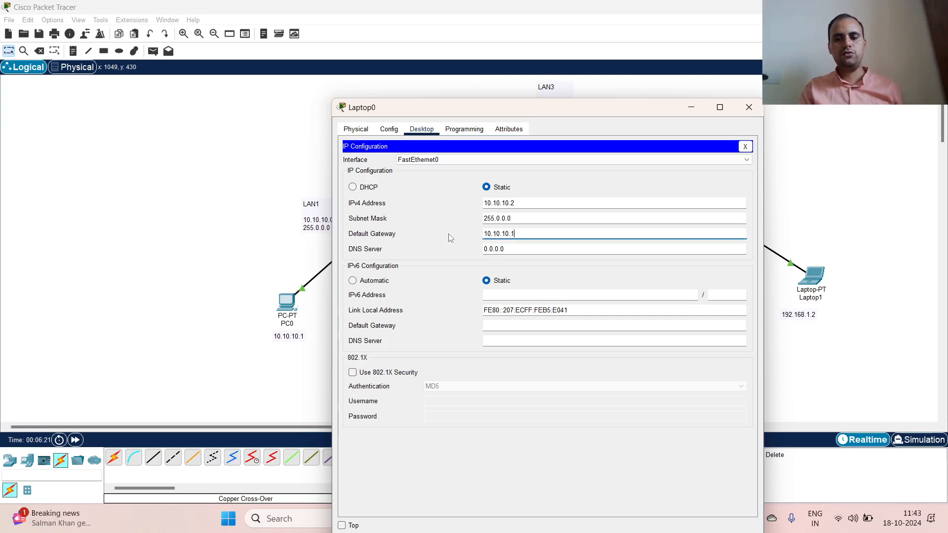
pyautogui.write('0')
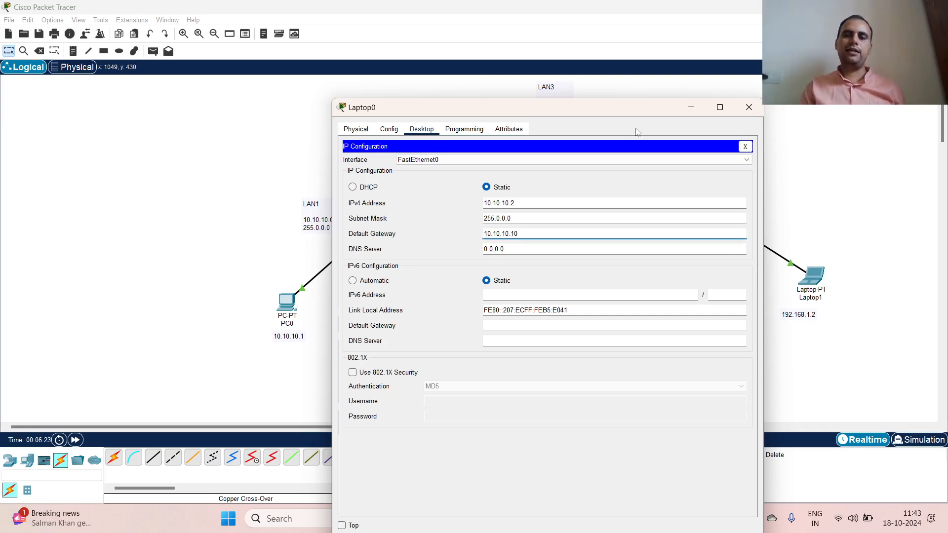
pyautogui.click(748, 107)
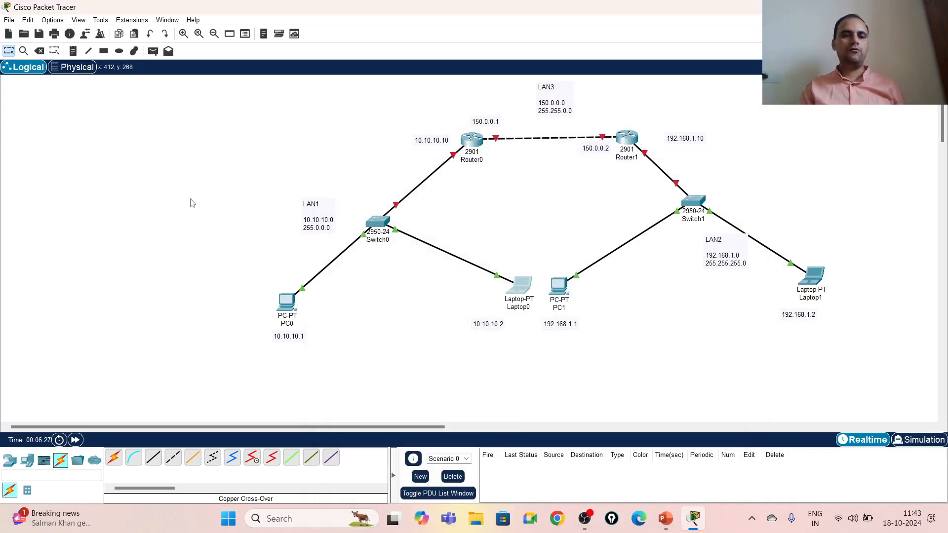
# - Send a simple PDU from PC0 to Laptop0 to test connectivity within LAN1
pyautogui.click(153, 51)
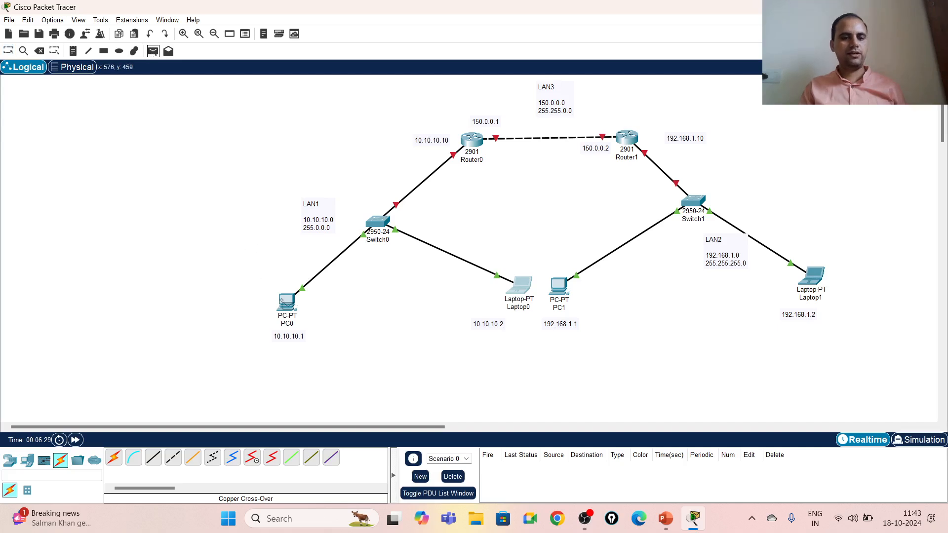
pyautogui.click(286, 302)
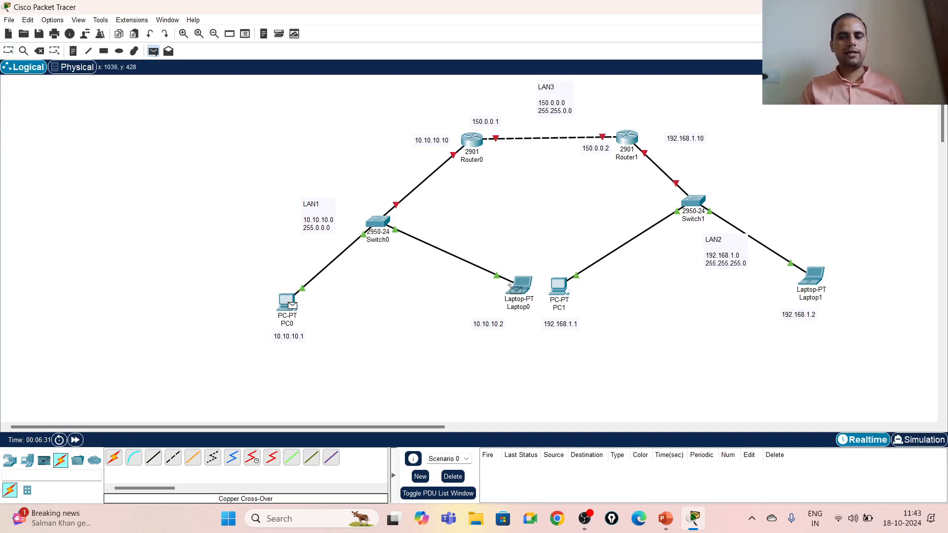
pyautogui.moveTo(509, 285)
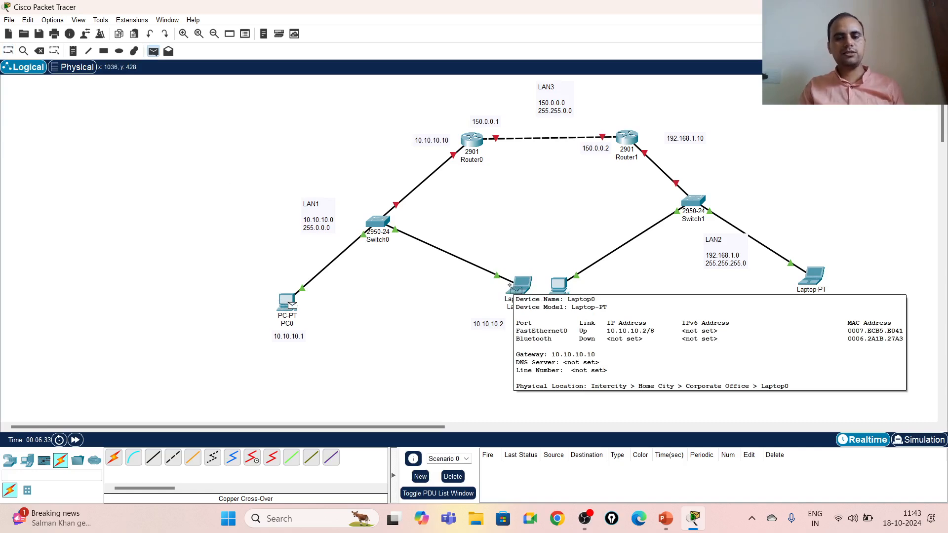
pyautogui.click(509, 285)
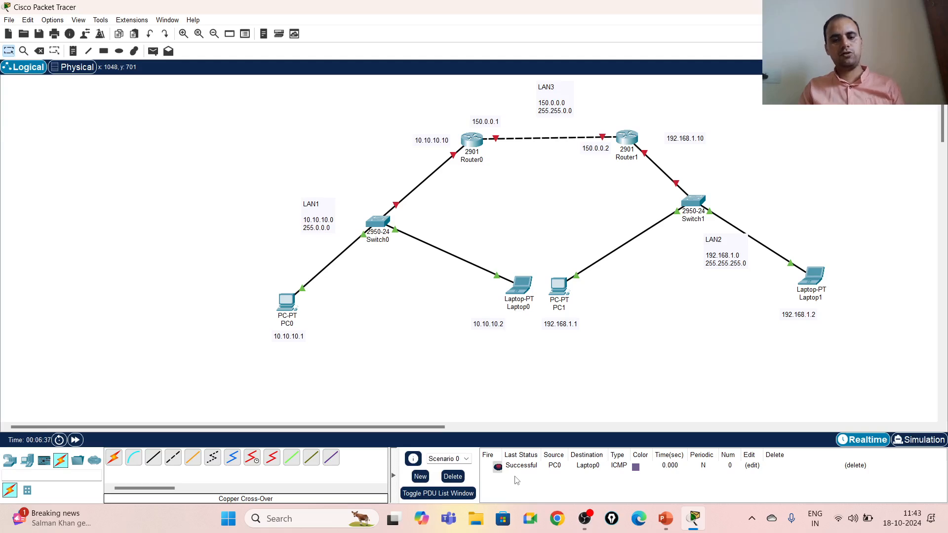
# - Launch ZoomIt, magnify the PDU list to examine the status of the PC0 to Laptop0 test, and exit the magnified view
pyautogui.click(284, 520)
pyautogui.write('z')
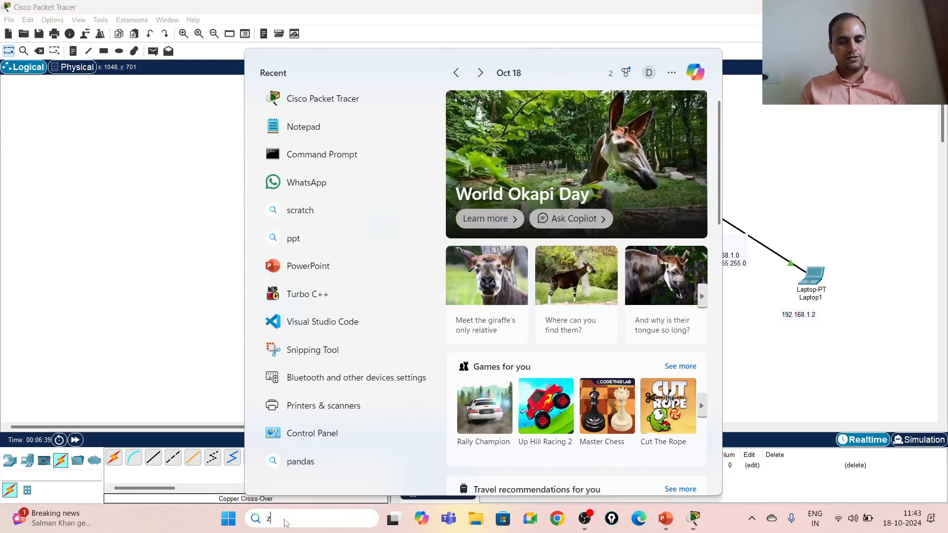
pyautogui.write('oom')
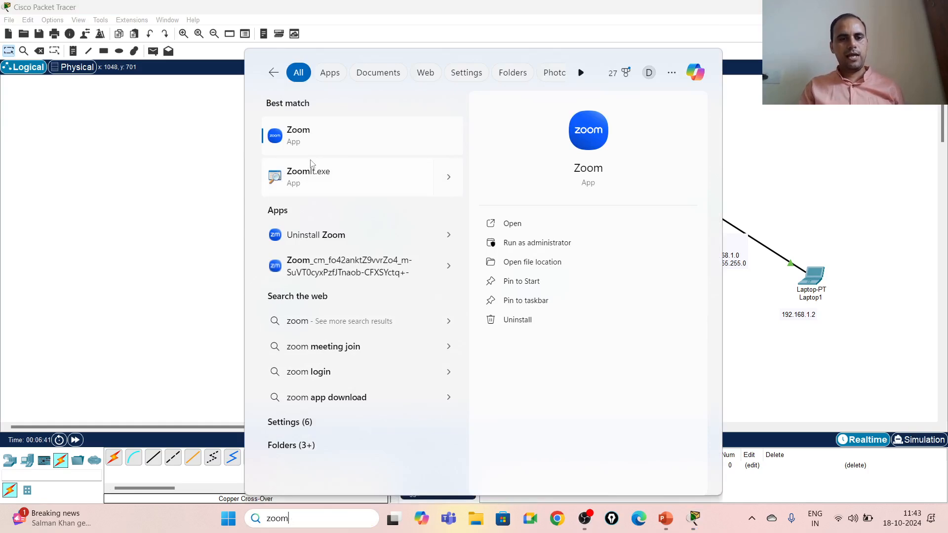
pyautogui.click(298, 178)
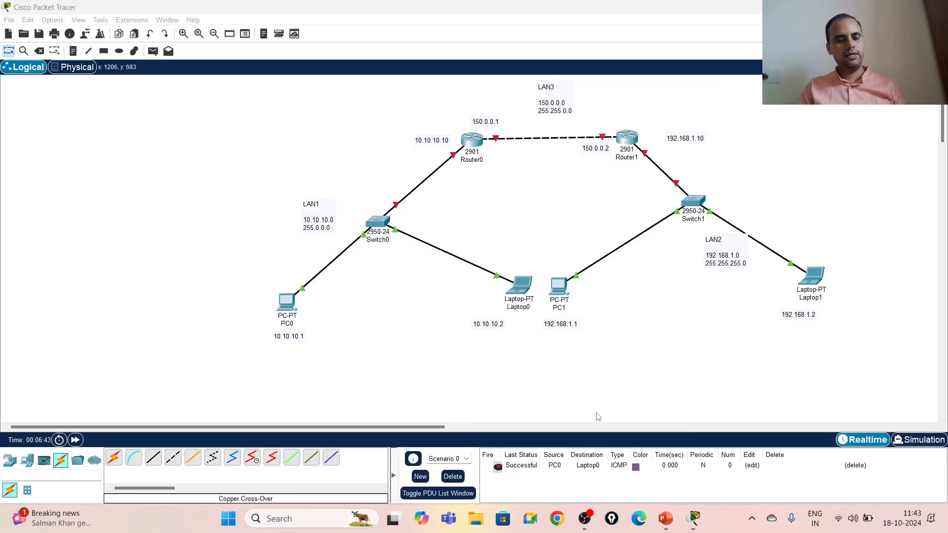
pyautogui.hotkey('ctrl', '1')
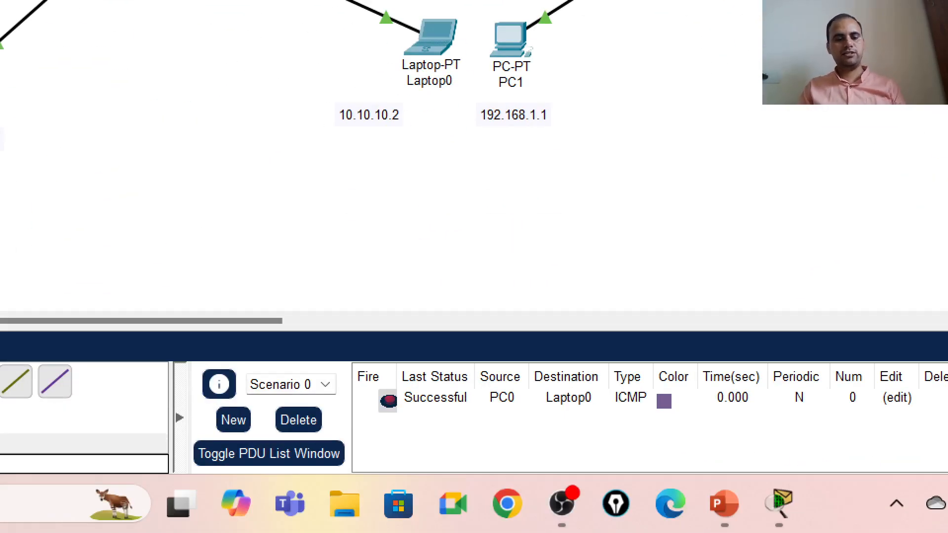
pyautogui.press('Escape')
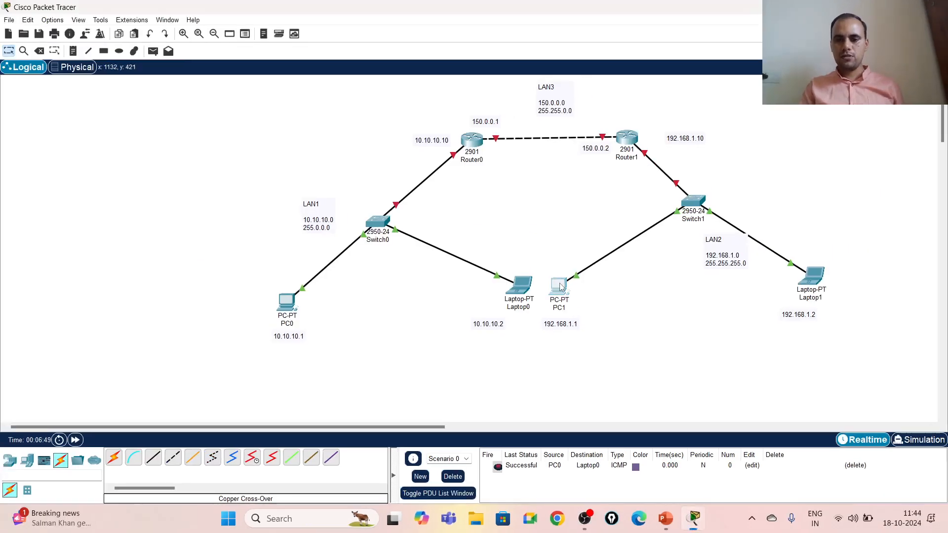
# - Configure PC1 with static IPv4 address 192.168.1.1, subnet mask 255.255.255.0 and default gateway 192.168.1.10, and close its window
pyautogui.click(559, 283)
pyautogui.click(435, 96)
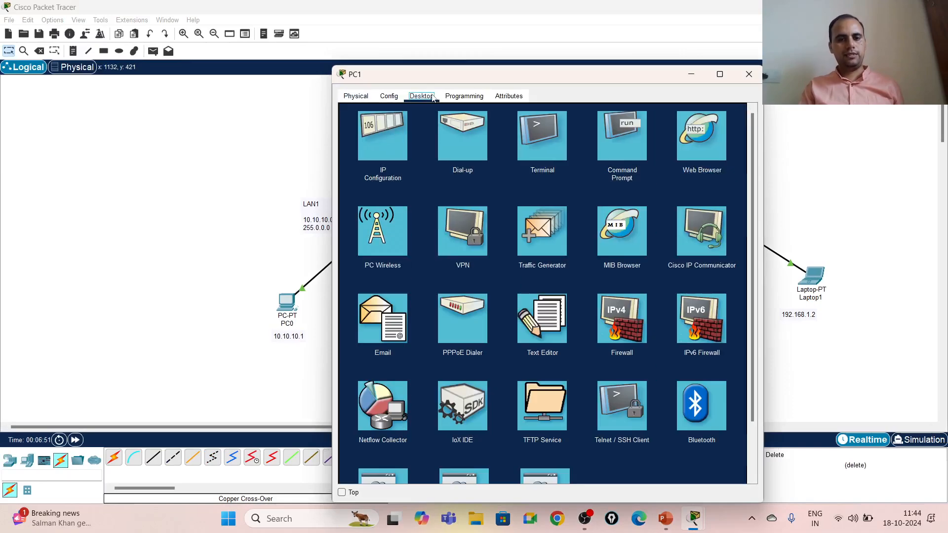
pyautogui.click(369, 147)
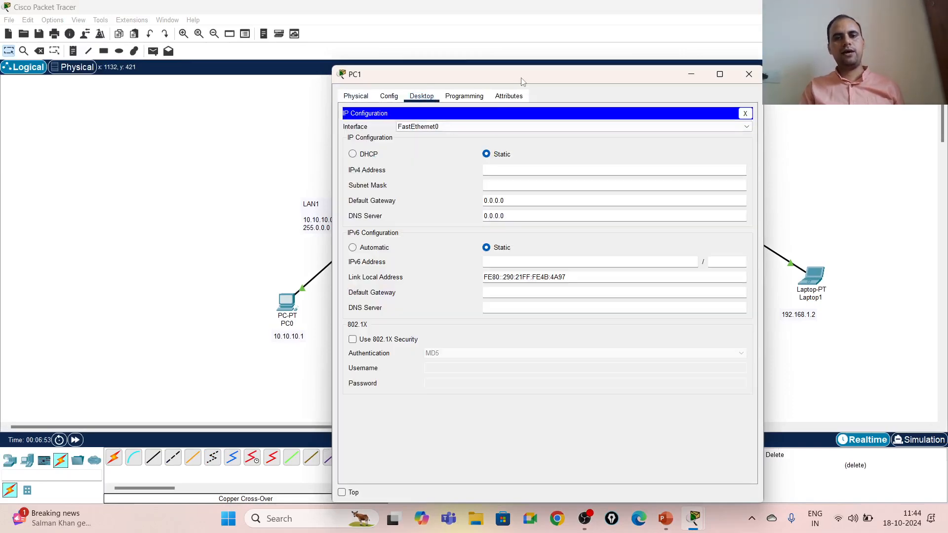
pyautogui.moveTo(521, 79); pyautogui.dragTo(269, 49)
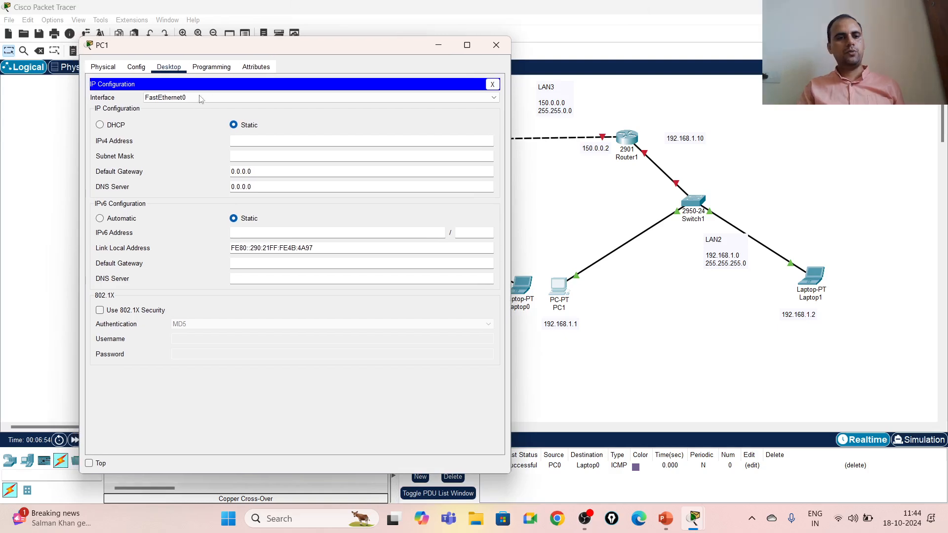
pyautogui.click(242, 140)
pyautogui.write('192')
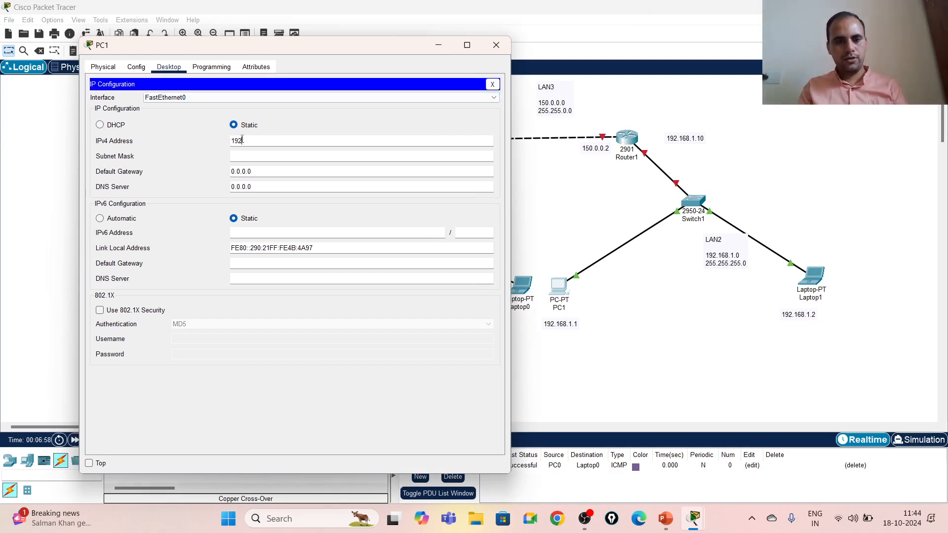
pyautogui.write('.168.1')
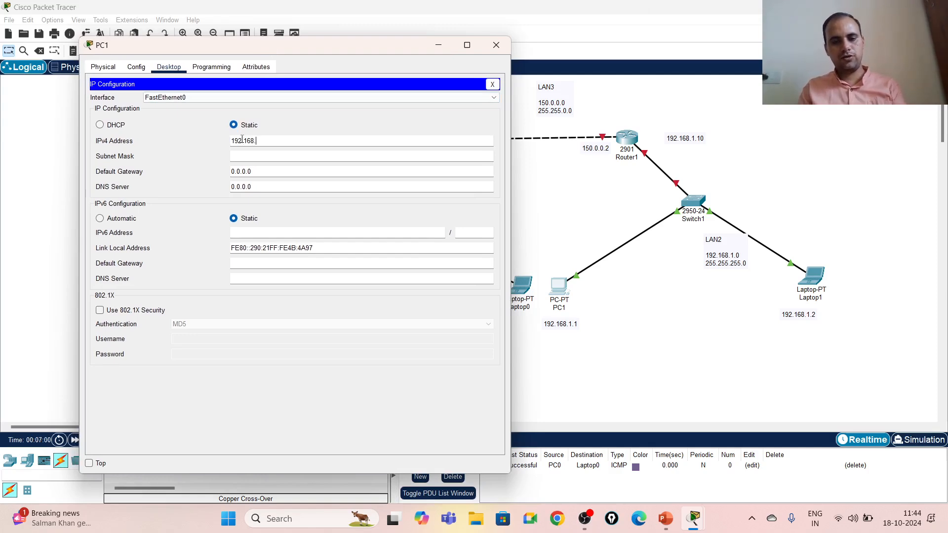
pyautogui.write('.1')
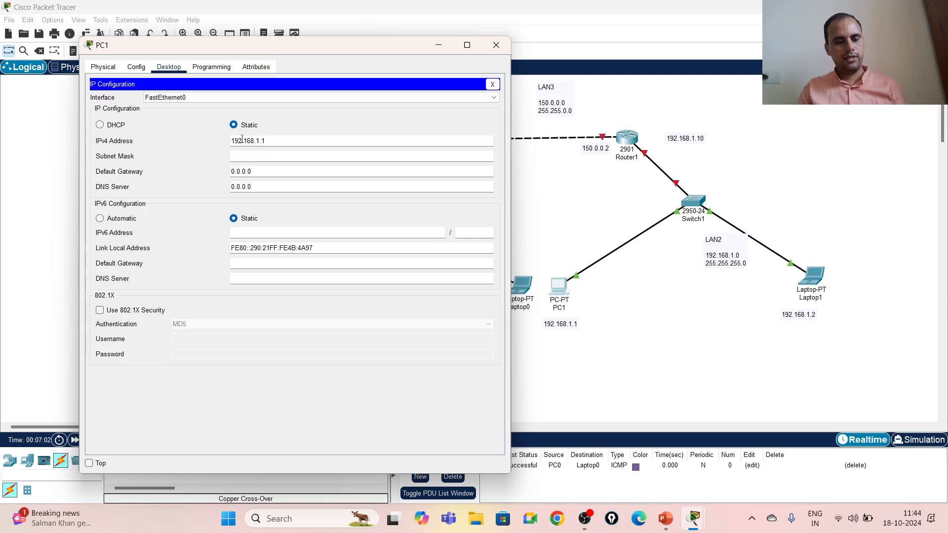
pyautogui.doubleClick(242, 140)
pyautogui.click(247, 157)
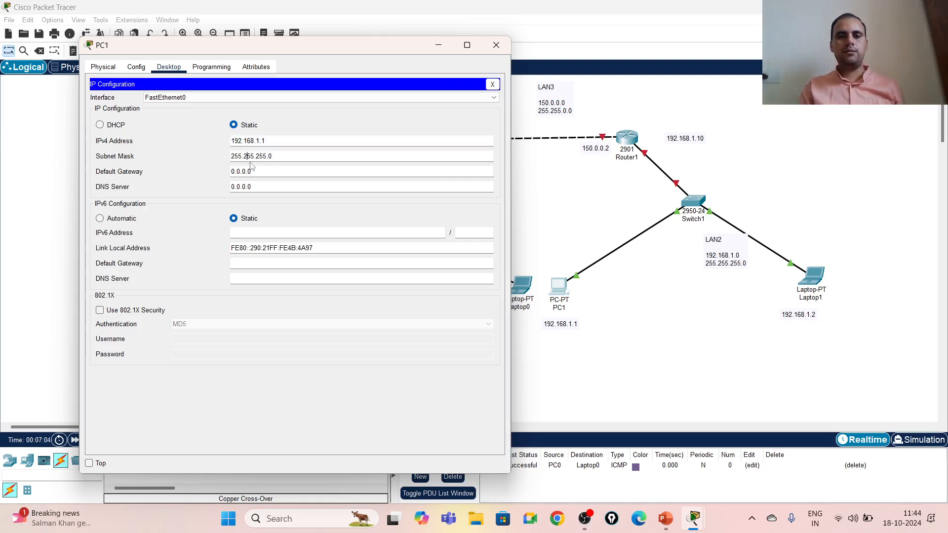
pyautogui.press('Tab')
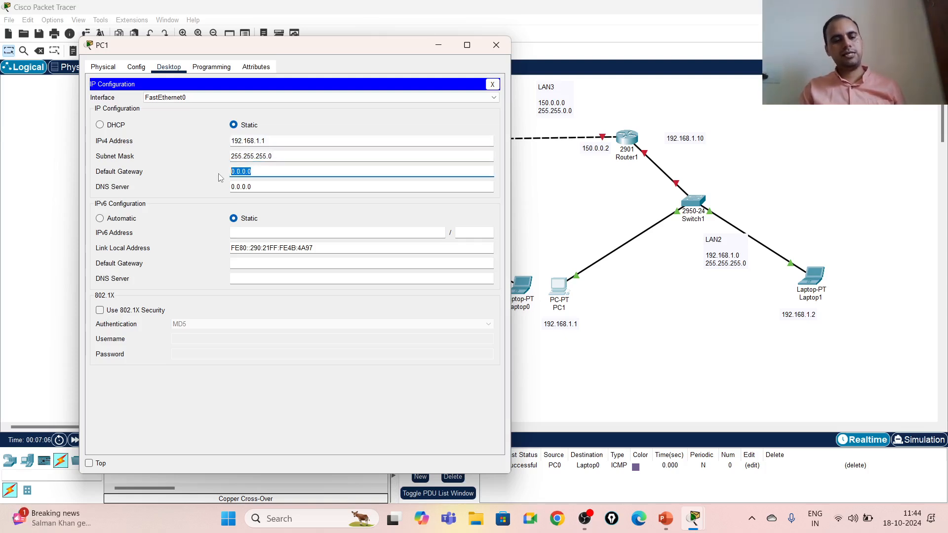
pyautogui.write('192.168.1.10')
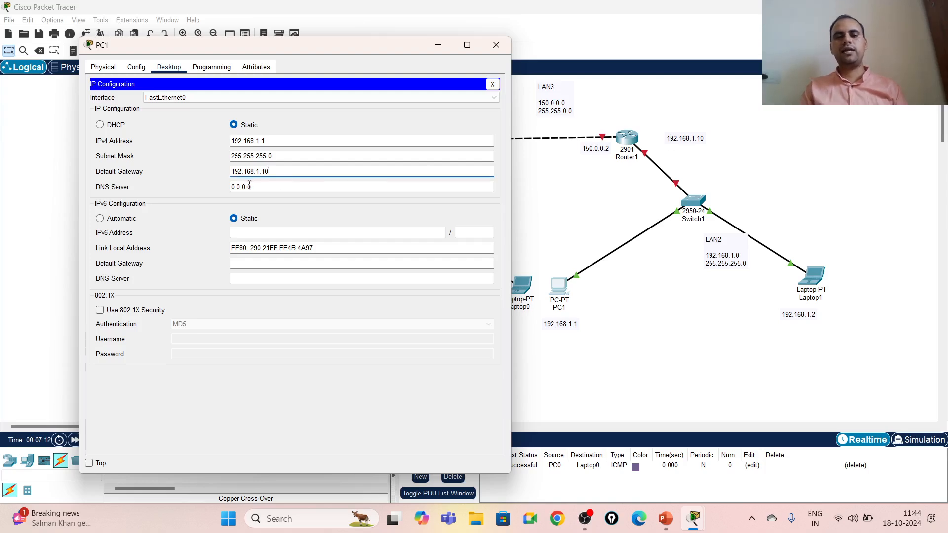
pyautogui.click(496, 45)
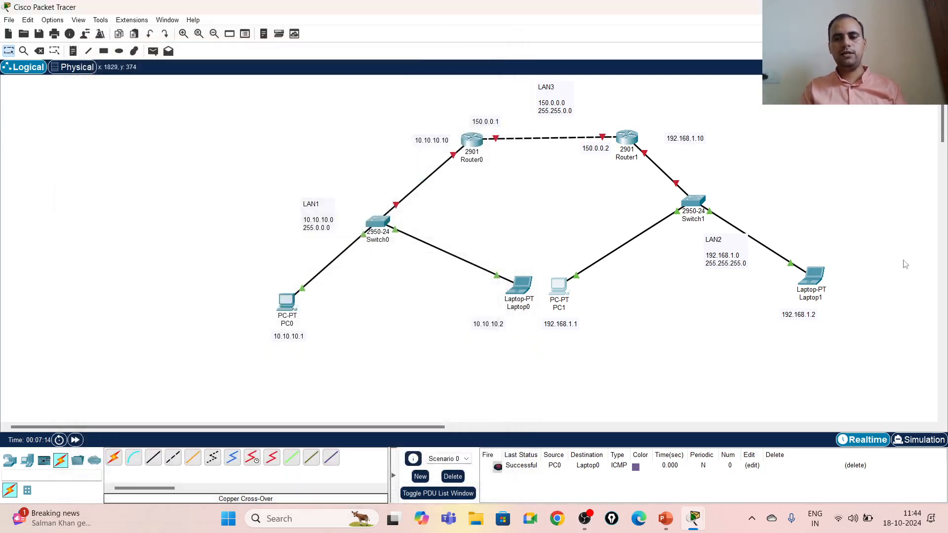
# - Configure Laptop1 with static IPv4 address 192.168.1.2, subnet mask 255.255.255.0 and default gateway 192.168.1.10, and close its window
pyautogui.click(812, 276)
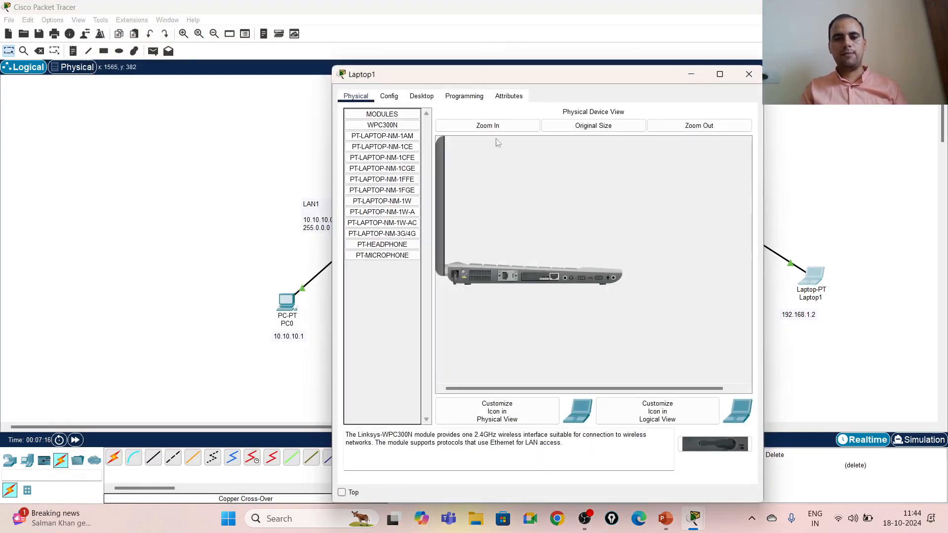
pyautogui.click(421, 96)
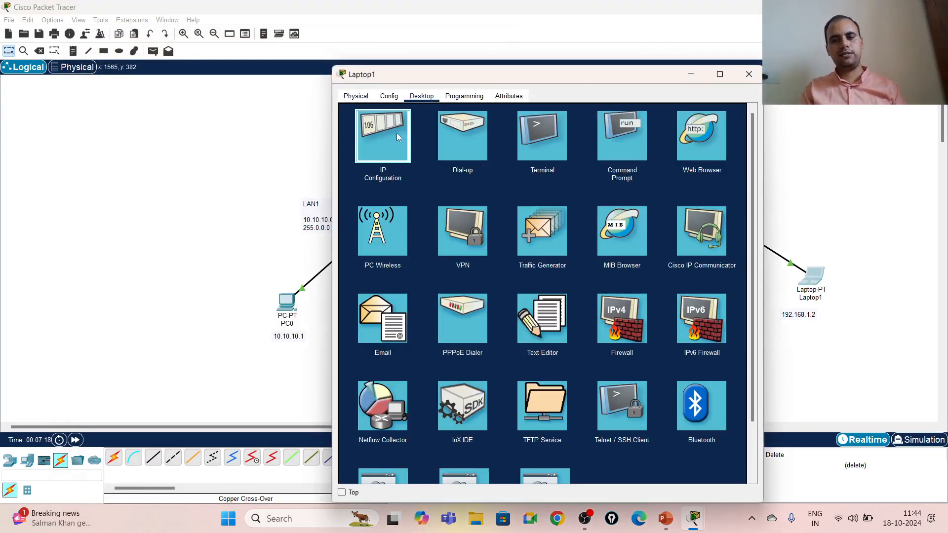
pyautogui.click(398, 137)
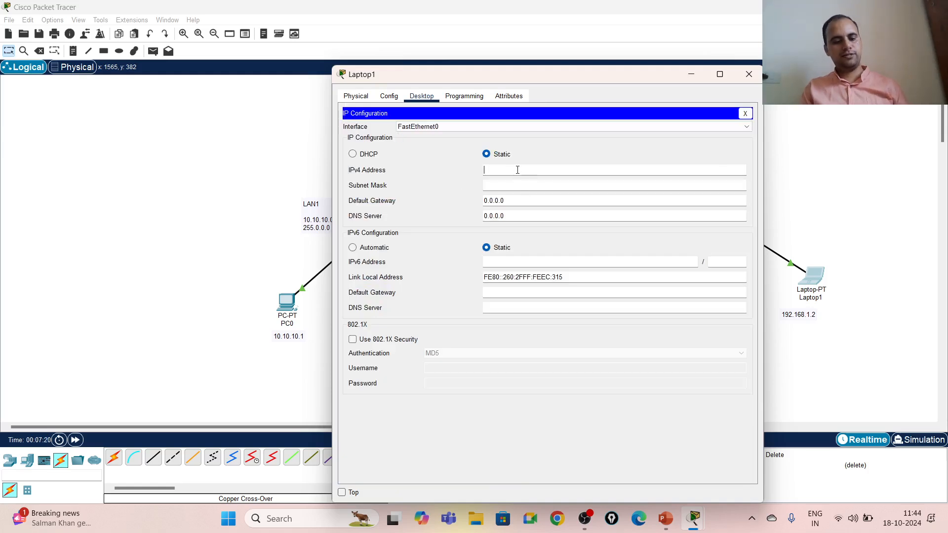
pyautogui.write('192.168.1.1')
pyautogui.press('BackSpace')
pyautogui.write('2')
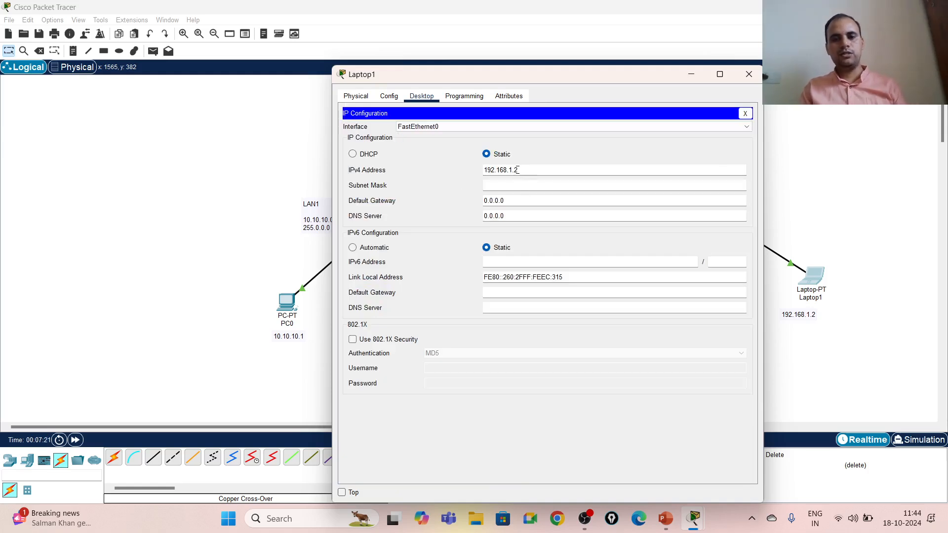
pyautogui.click(504, 185)
pyautogui.moveTo(510, 200); pyautogui.dragTo(457, 199)
pyautogui.write('192.168.1.1')
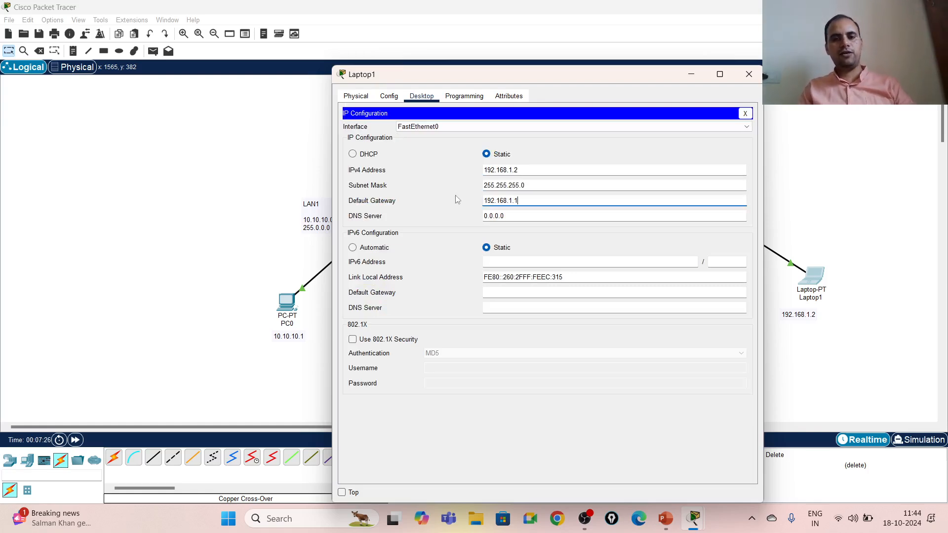
pyautogui.write('0')
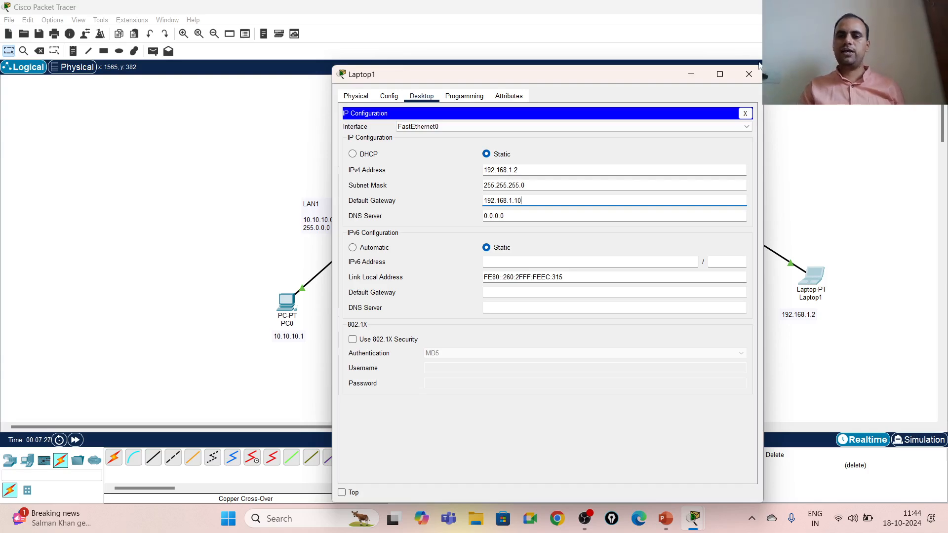
pyautogui.click(748, 75)
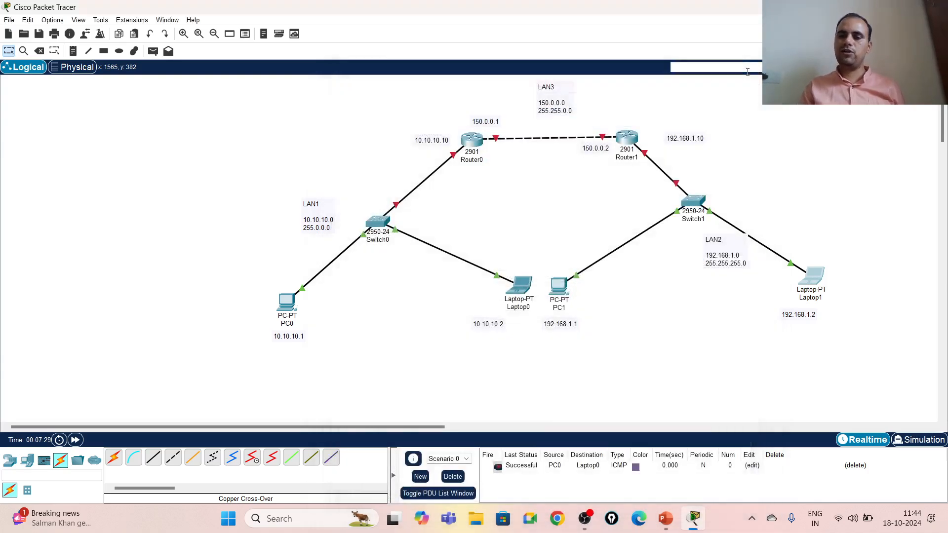
# - Clear the previous PDU test, send a simple PDU from Laptop1 to PC1 to test LAN2, and clear the PDU list again
pyautogui.click(453, 476)
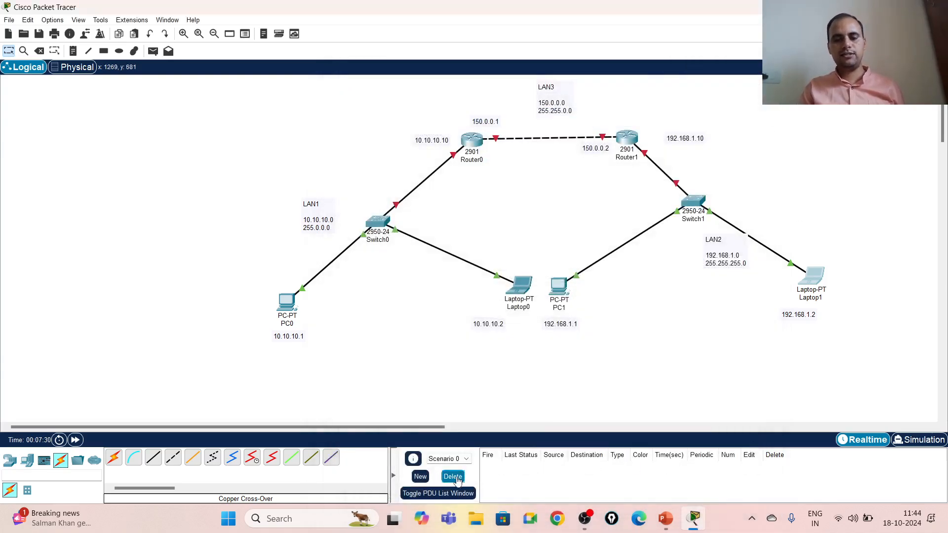
pyautogui.click(152, 51)
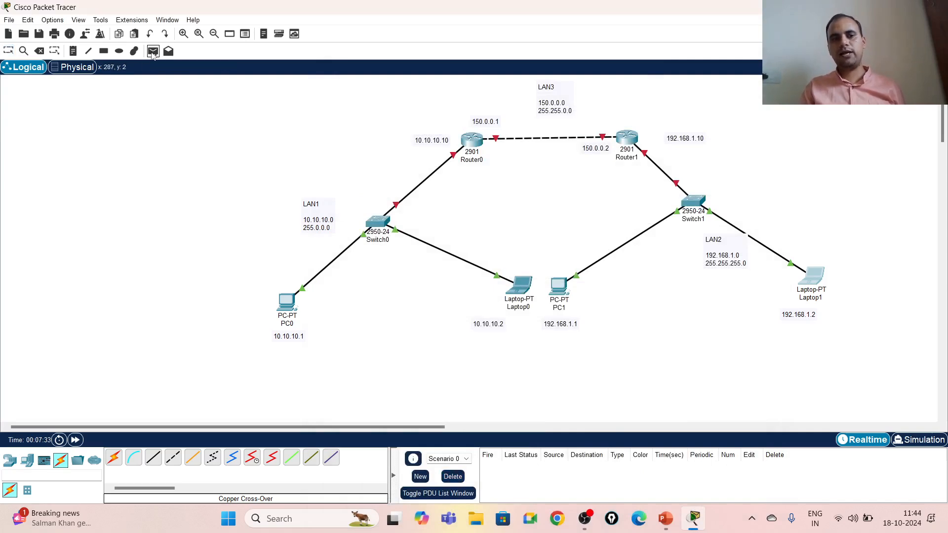
pyautogui.click(814, 275)
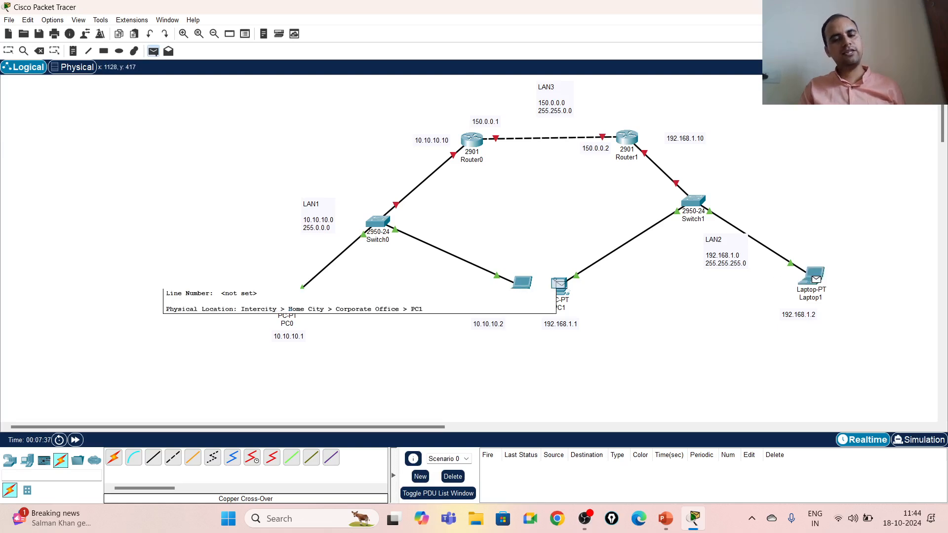
pyautogui.click(559, 283)
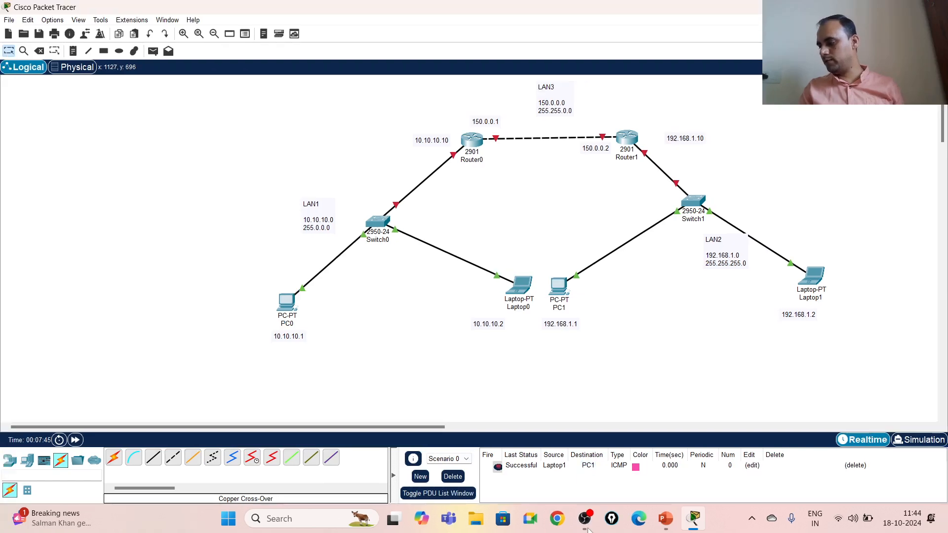
pyautogui.click(453, 478)
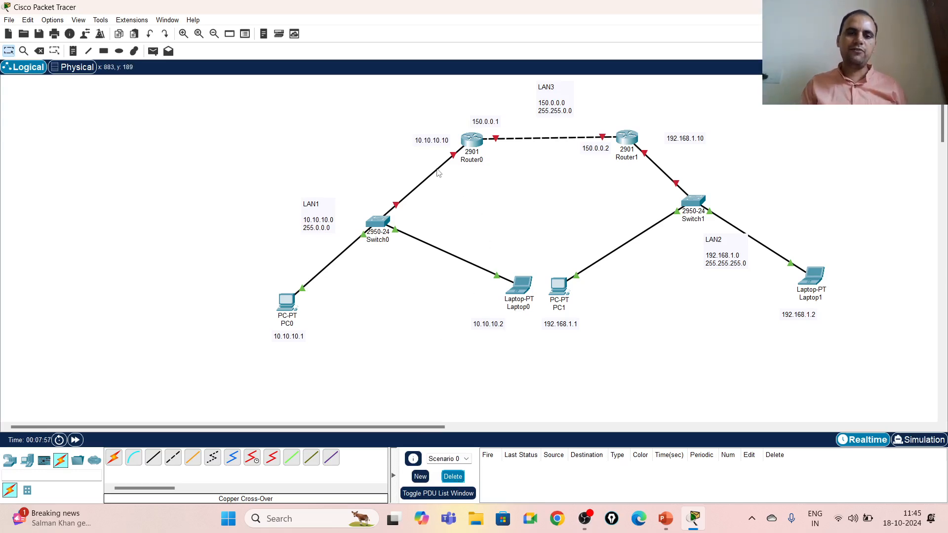
pyautogui.moveTo(437, 172)
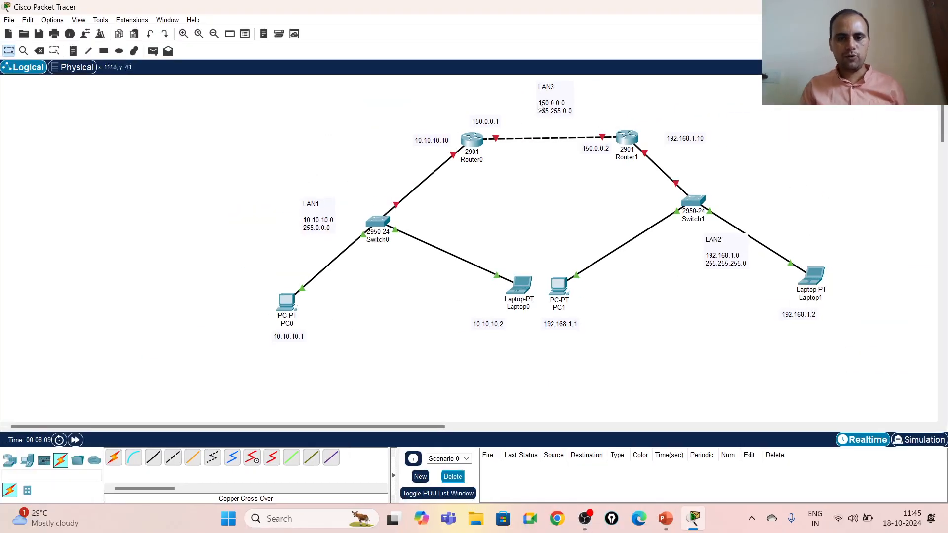
pyautogui.moveTo(505, 141)
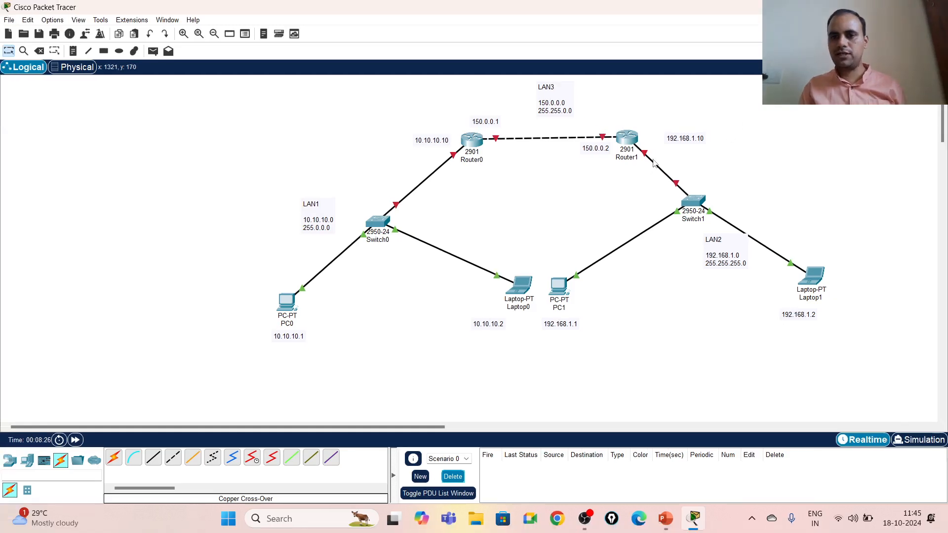
pyautogui.moveTo(653, 162)
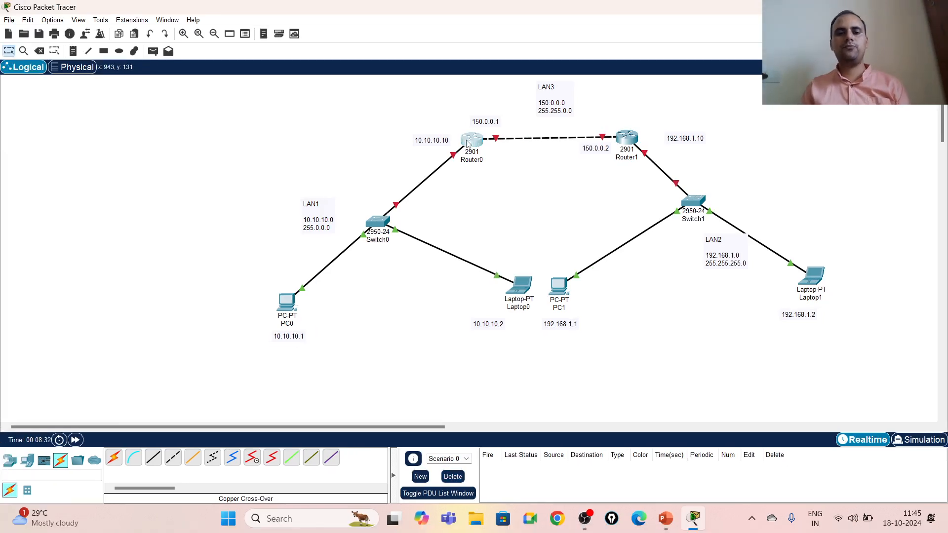
# - Open Router0's command line and decline the initial configuration dialog to reach the user prompt
pyautogui.click(467, 143)
pyautogui.click(414, 96)
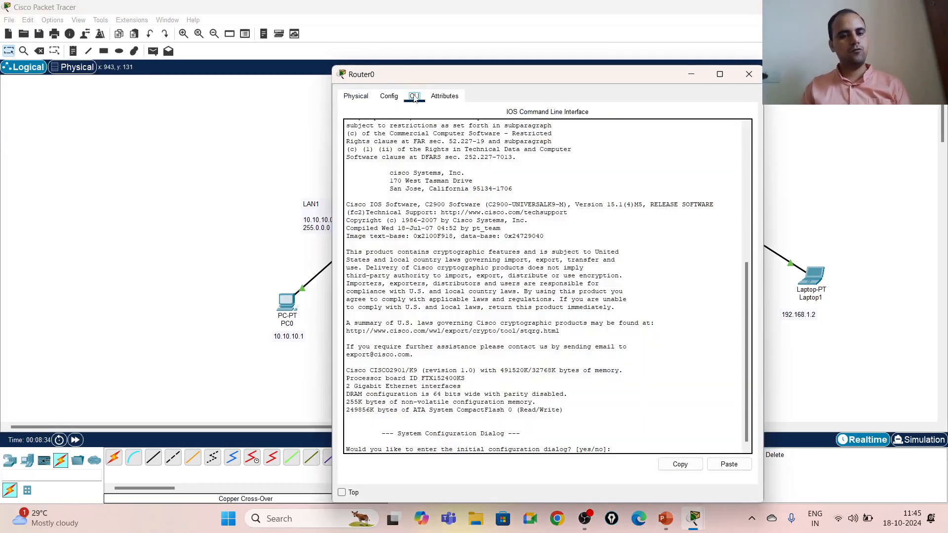
pyautogui.click(624, 450)
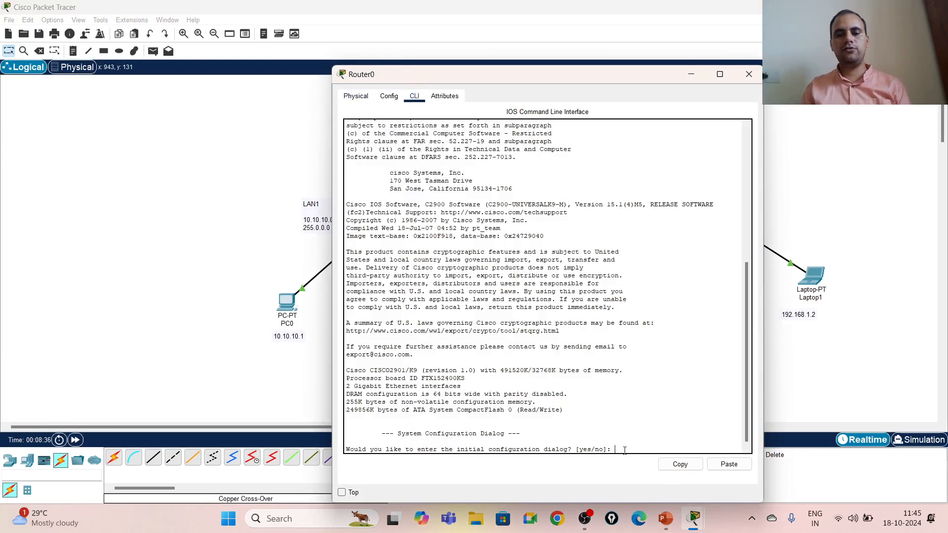
pyautogui.write('n')
pyautogui.press('Return')
pyautogui.press('Return')
pyautogui.press('Return')
pyautogui.press('Return')
pyautogui.press('Return')
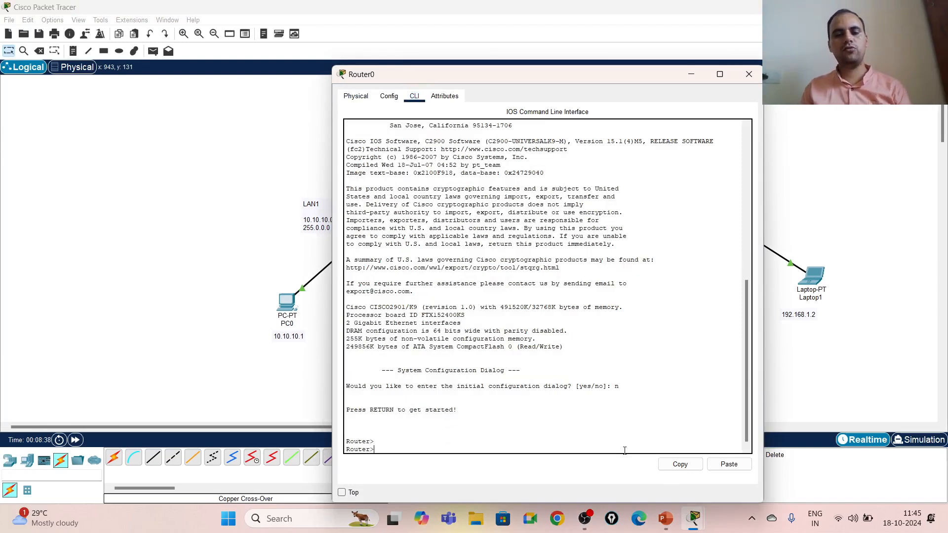
# - Enter privileged EXEC mode on Router0 with the enable command
pyautogui.write('en')
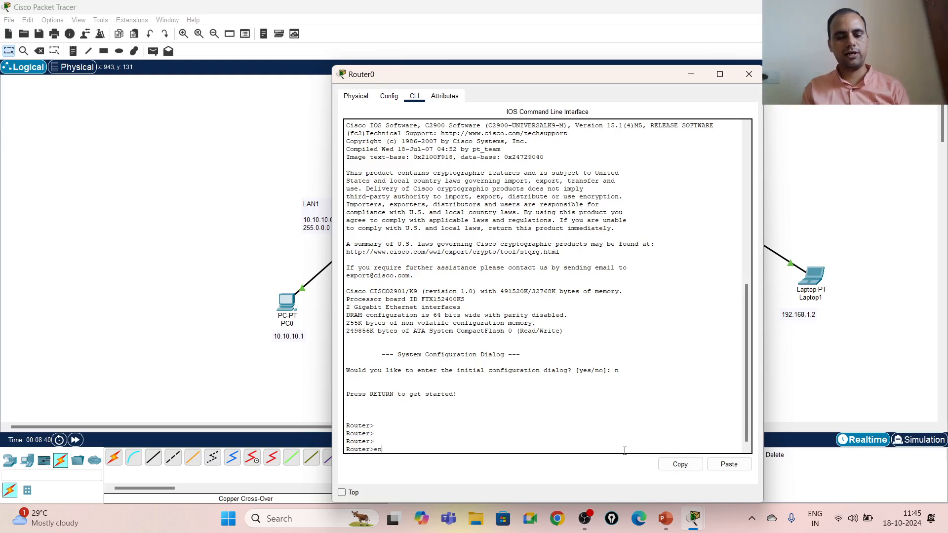
pyautogui.write('a')
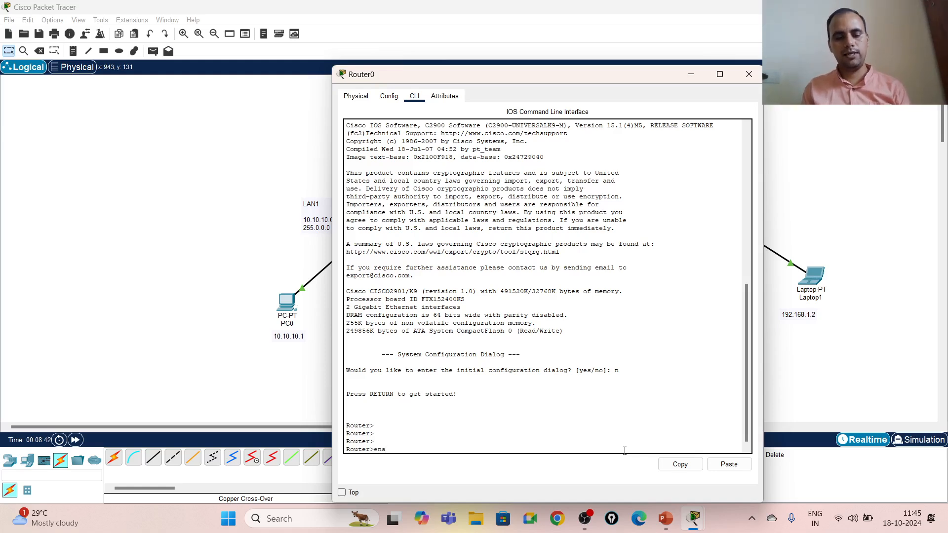
pyautogui.press('Tab')
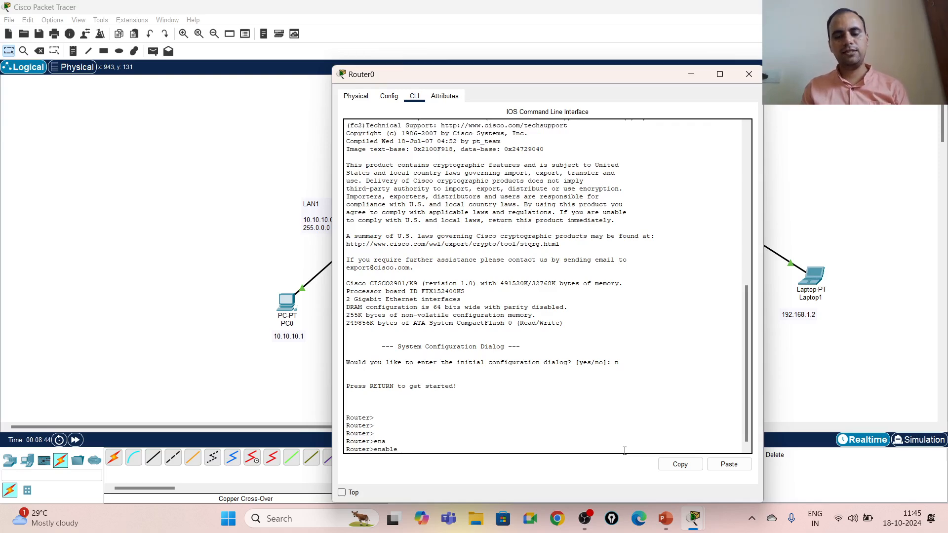
pyautogui.press('Return')
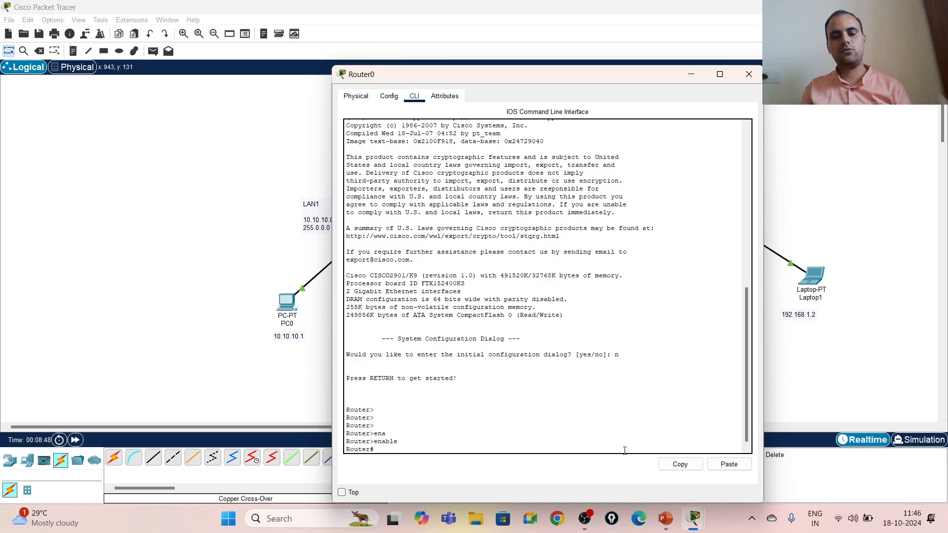
# - Enter global configuration mode on Router0 with the configure terminal command
pyautogui.write('con')
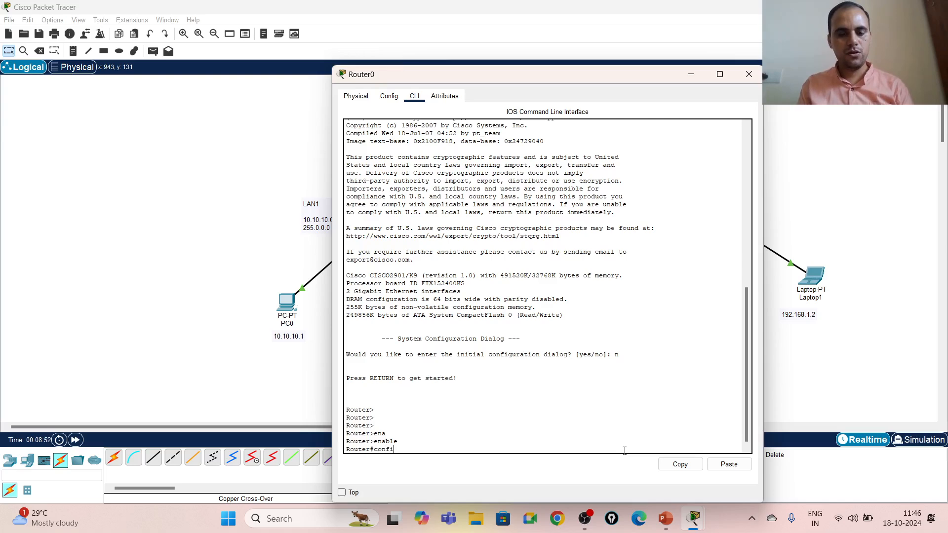
pyautogui.write('fi')
pyautogui.press('Tab')
pyautogui.write('t')
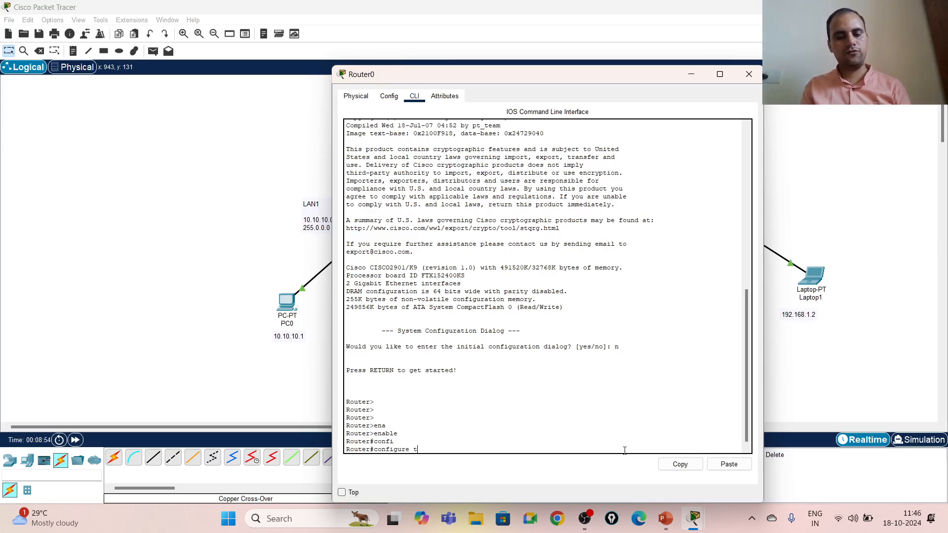
pyautogui.write('ermin')
pyautogui.press('Tab')
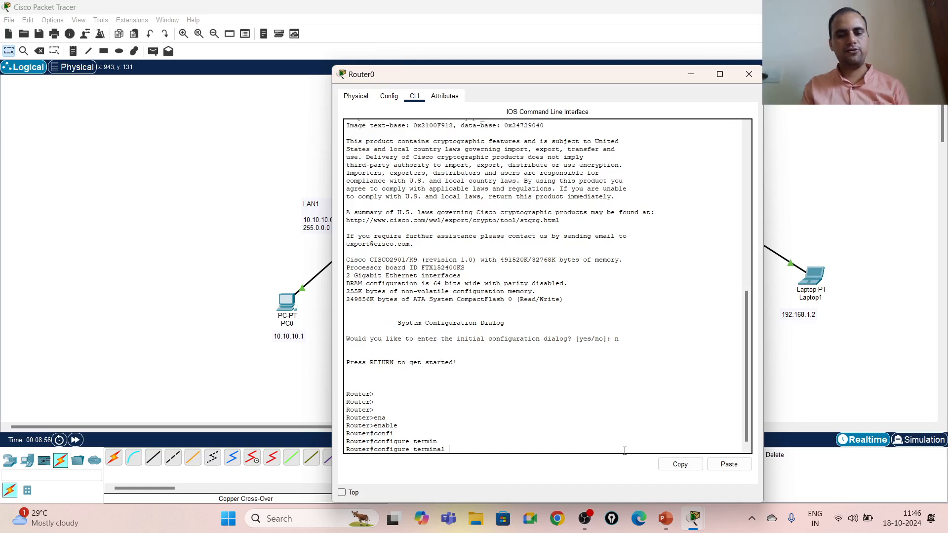
pyautogui.press('Return')
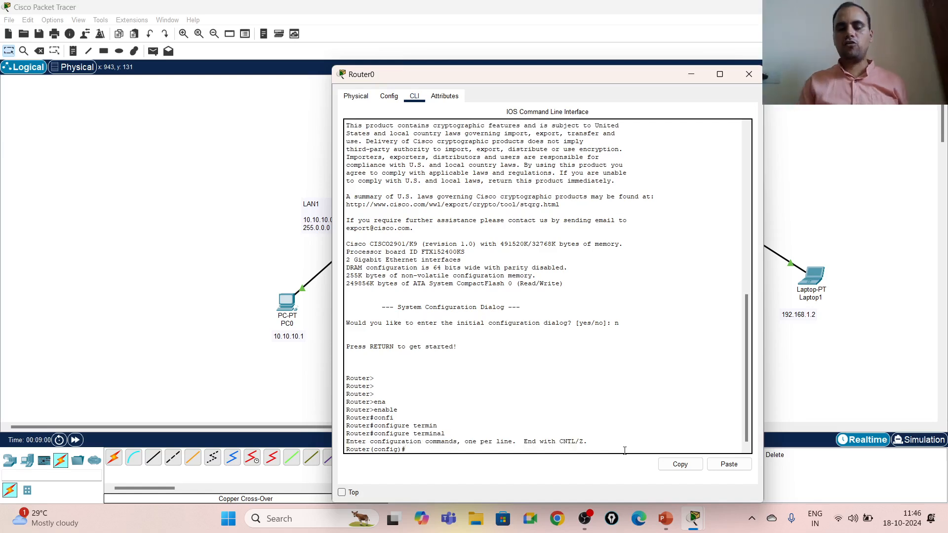
# - Check Router0's interface list, move its window clear of LAN1, and enter configuration of interface gigabitEthernet 0/0 from the command line
pyautogui.click(385, 99)
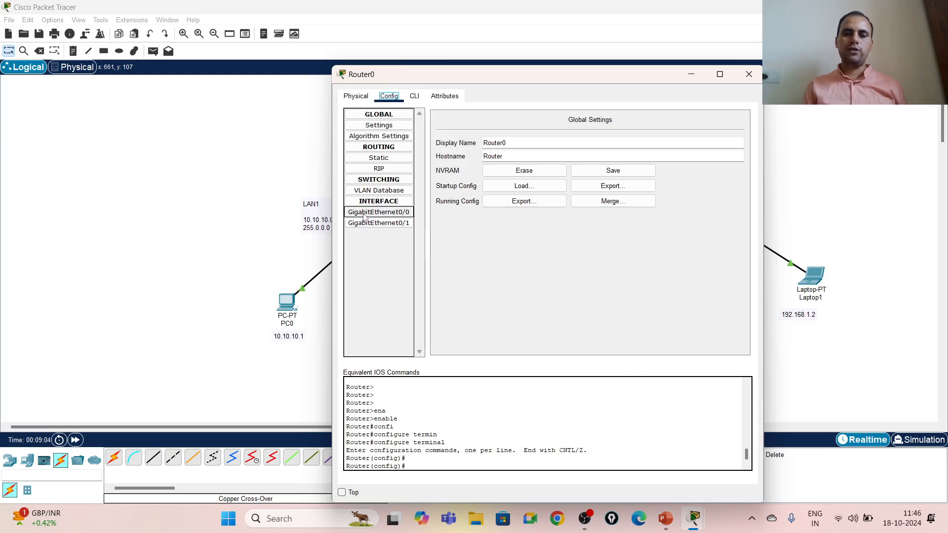
pyautogui.click(412, 98)
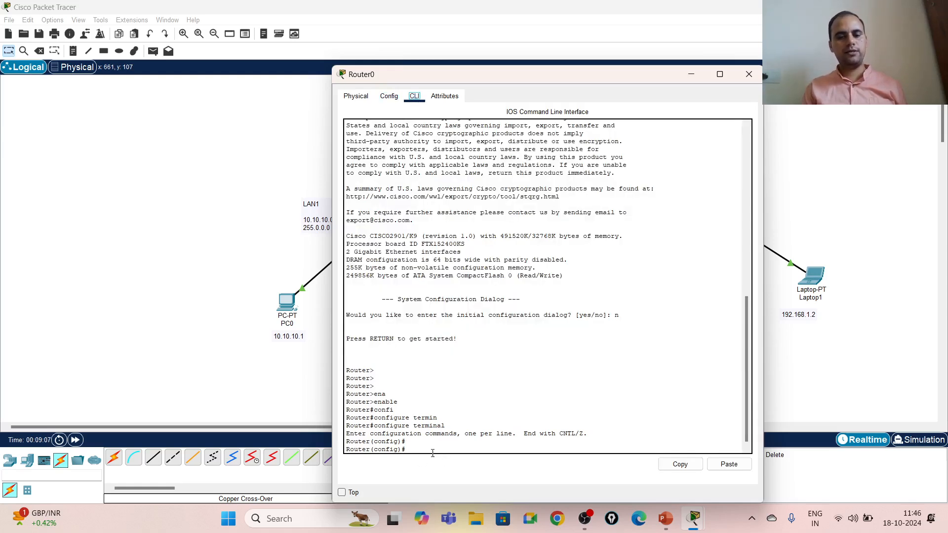
pyautogui.moveTo(522, 80); pyautogui.dragTo(711, 107)
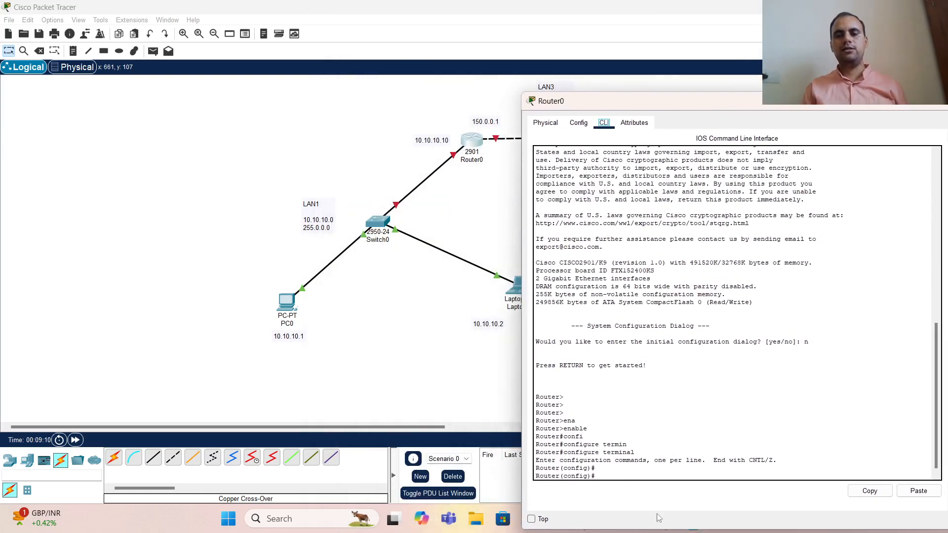
pyautogui.click(606, 476)
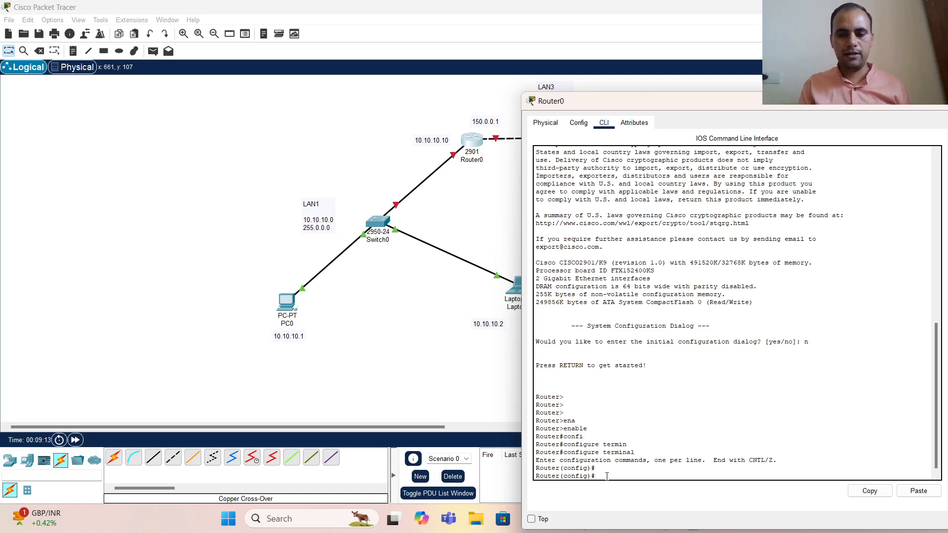
pyautogui.write('in')
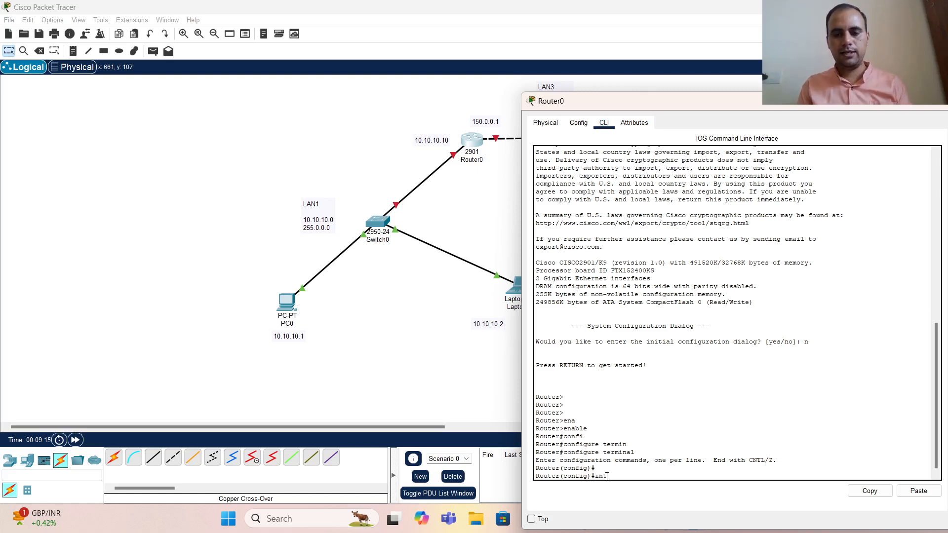
pyautogui.write('t')
pyautogui.press('Tab')
pyautogui.write('gig')
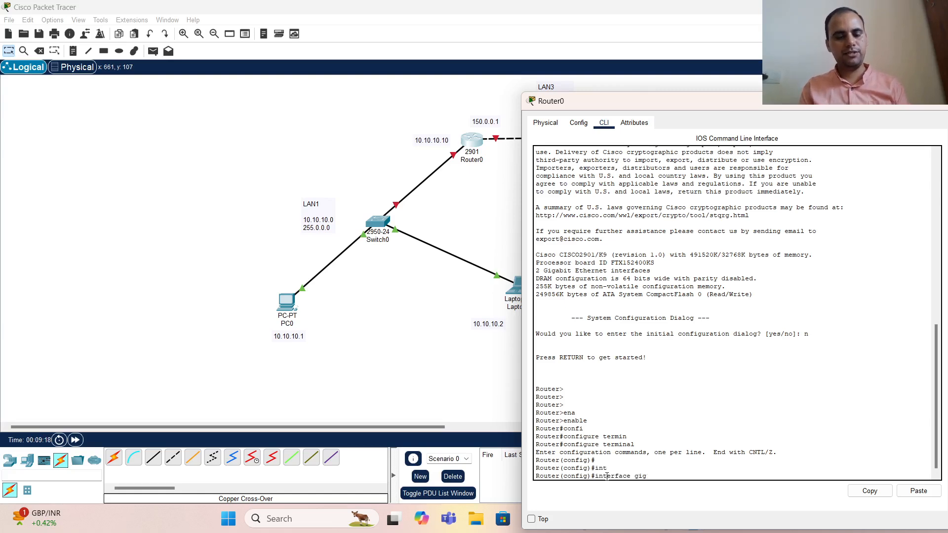
pyautogui.press('Tab')
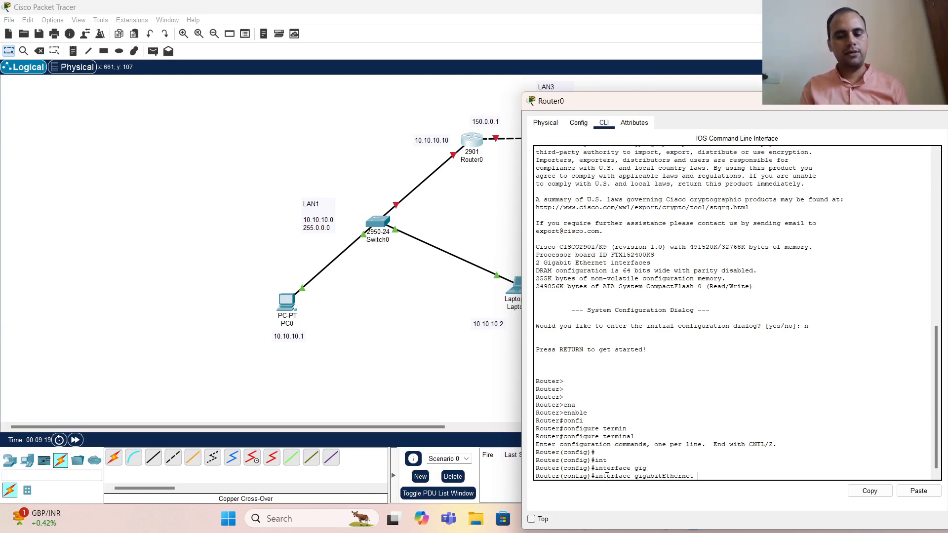
pyautogui.write('0/0')
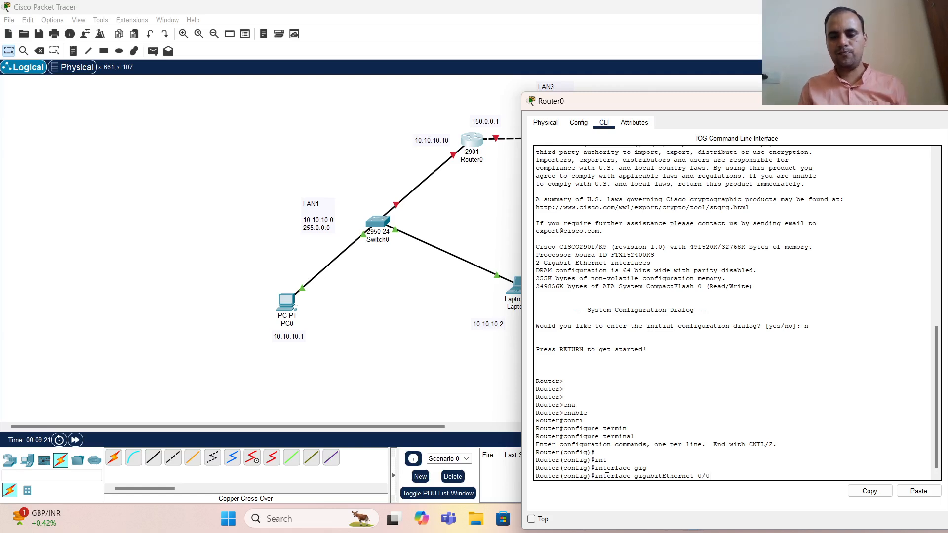
pyautogui.press('Return')
# - Assign IP address 10.10.10.10 with subnet mask 255.0.0.0 to Router0's gigabitEthernet 0/0 interface
pyautogui.write('ip')
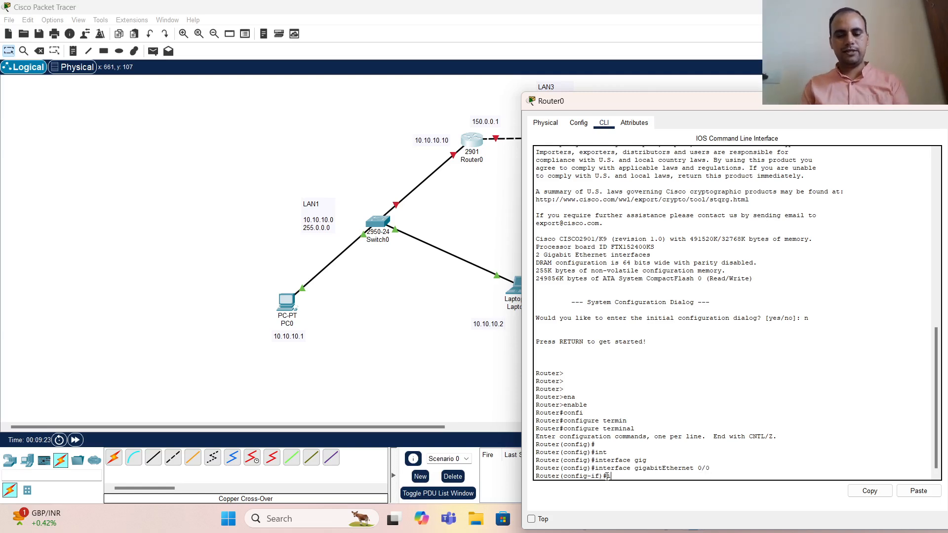
pyautogui.write(' address')
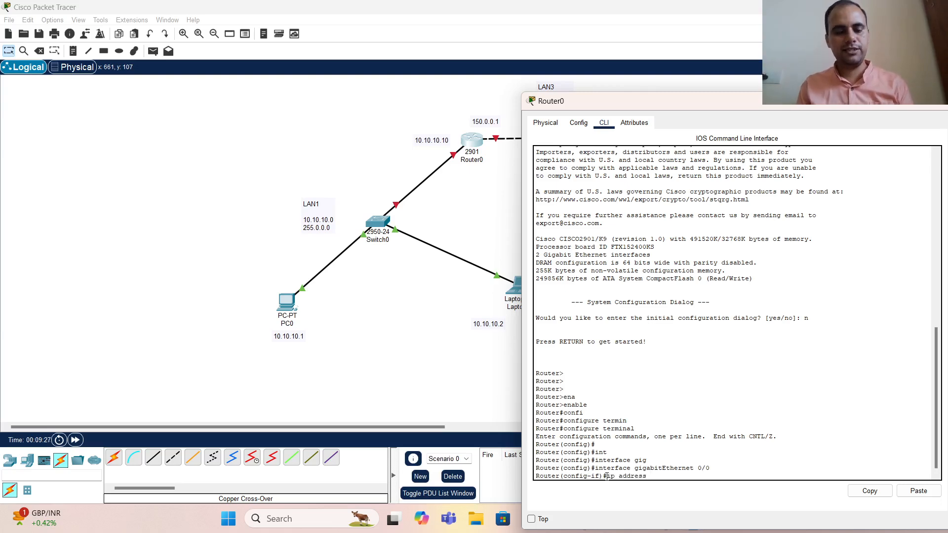
pyautogui.write(' 10')
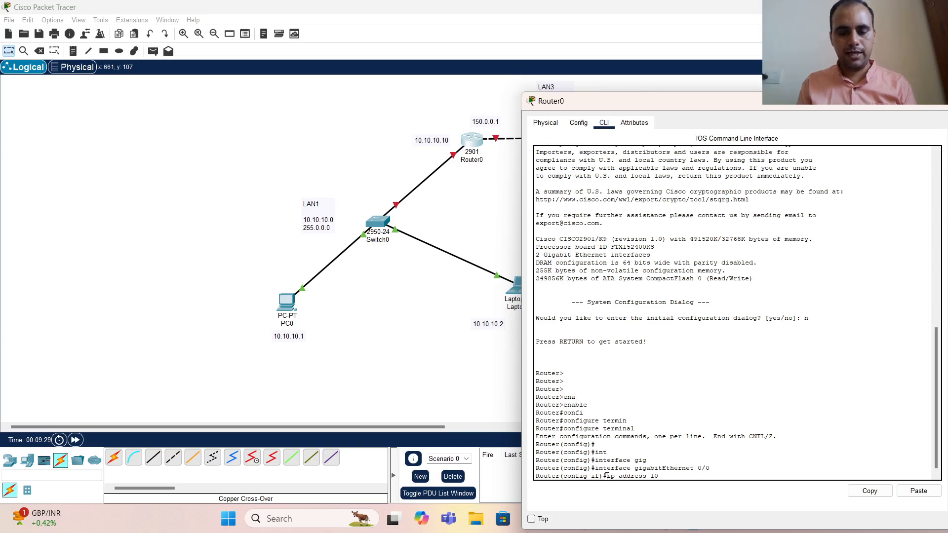
pyautogui.write('.10.10.10')
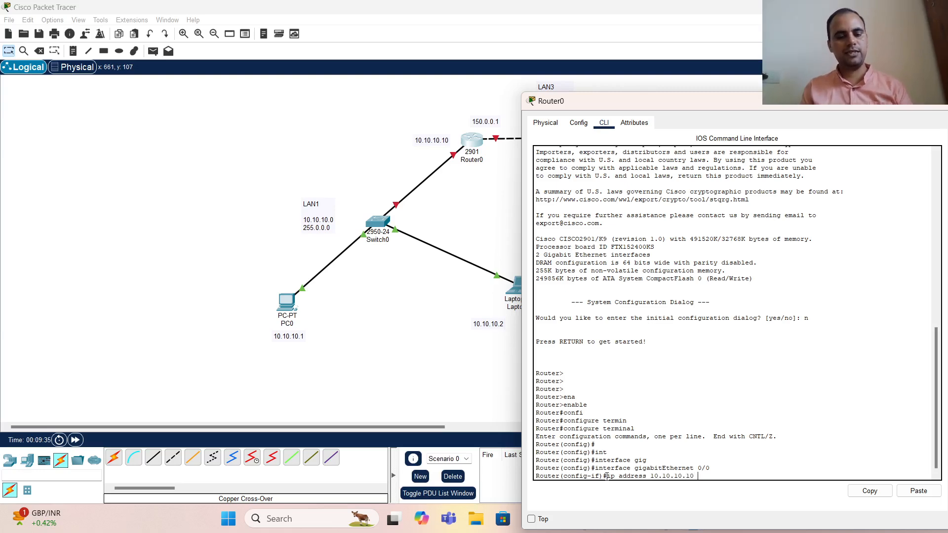
pyautogui.write(' 255')
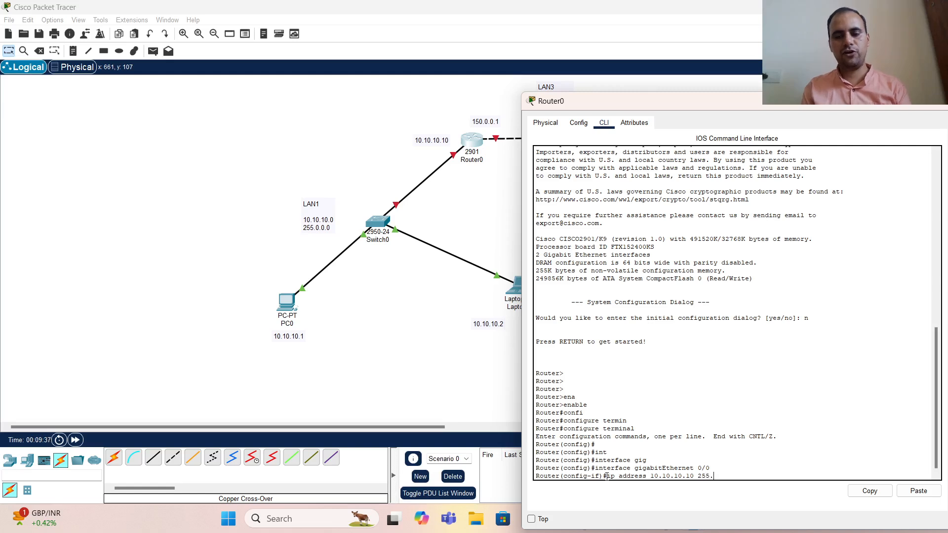
pyautogui.write('.255')
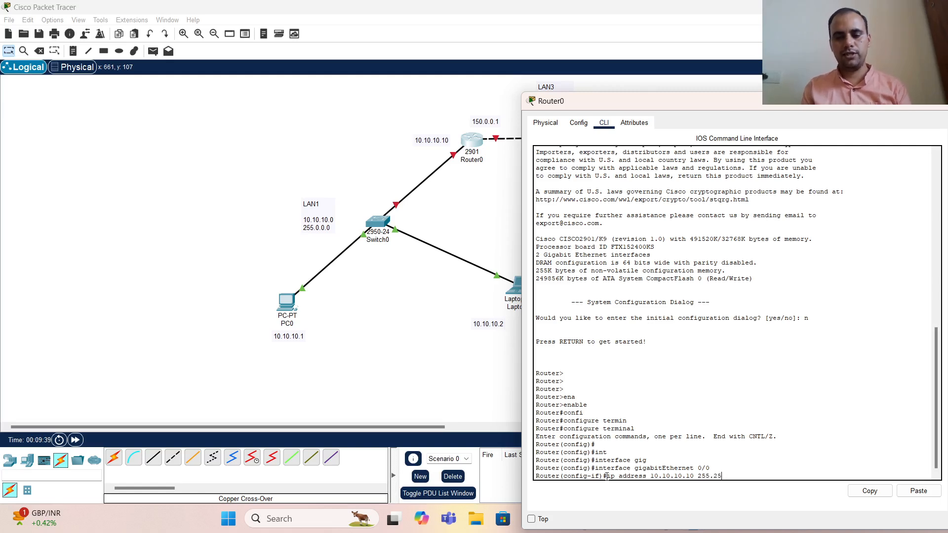
pyautogui.press('BackSpace')
pyautogui.press('BackSpace')
pyautogui.press('BackSpace')
pyautogui.write('0.0')
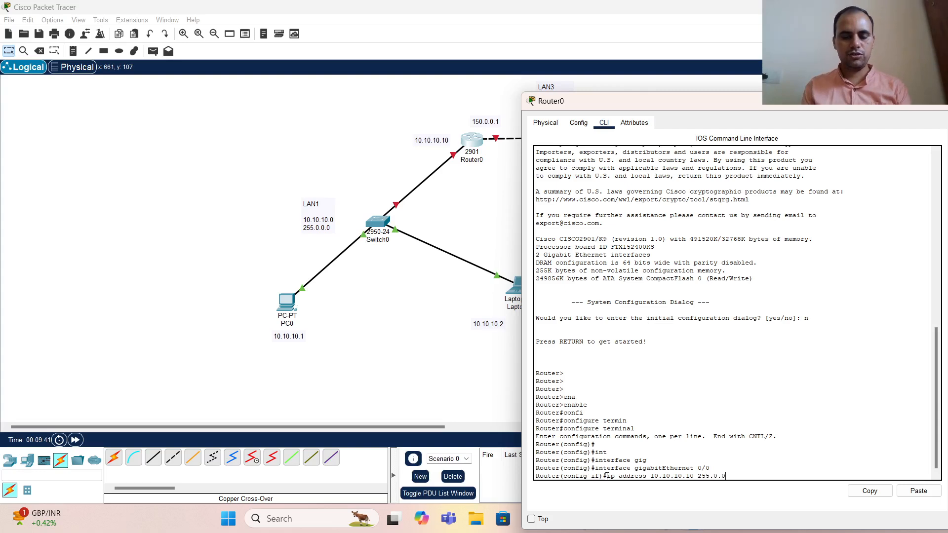
pyautogui.write('.0')
pyautogui.press('Return')
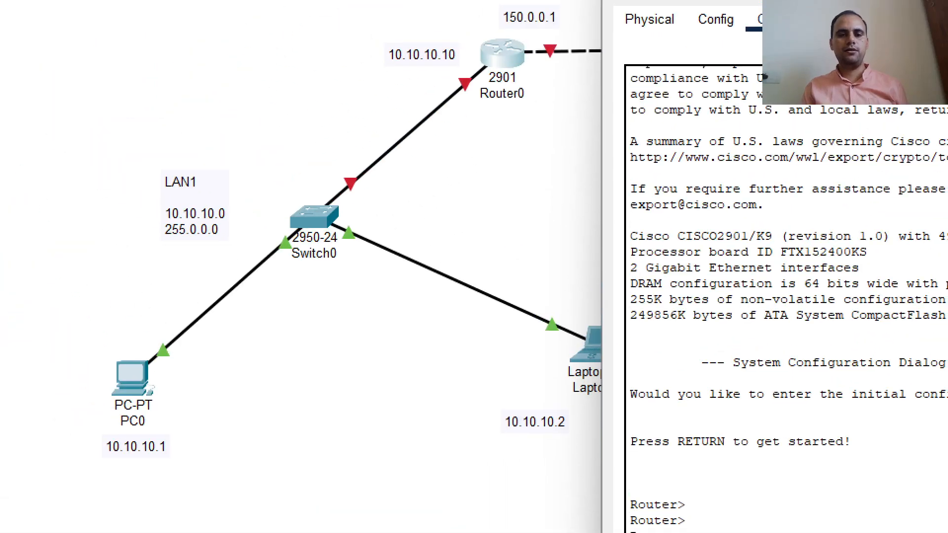
pyautogui.moveTo(464, 71)
pyautogui.mouseDown()
pyautogui.moveTo(264, 143)
pyautogui.moveTo(425, 222)
pyautogui.moveTo(492, 63)
pyautogui.moveTo(440, 72)
pyautogui.mouseUp()
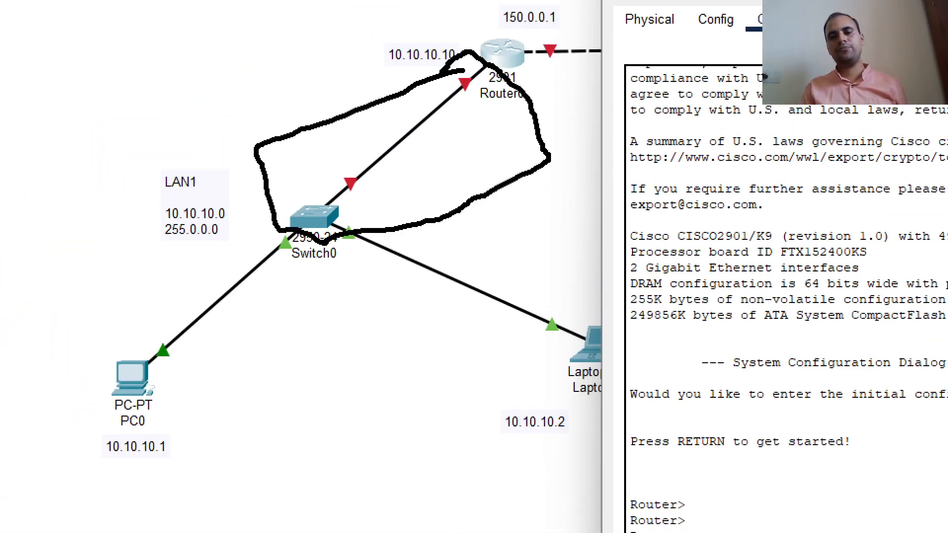
pyautogui.press('Escape')
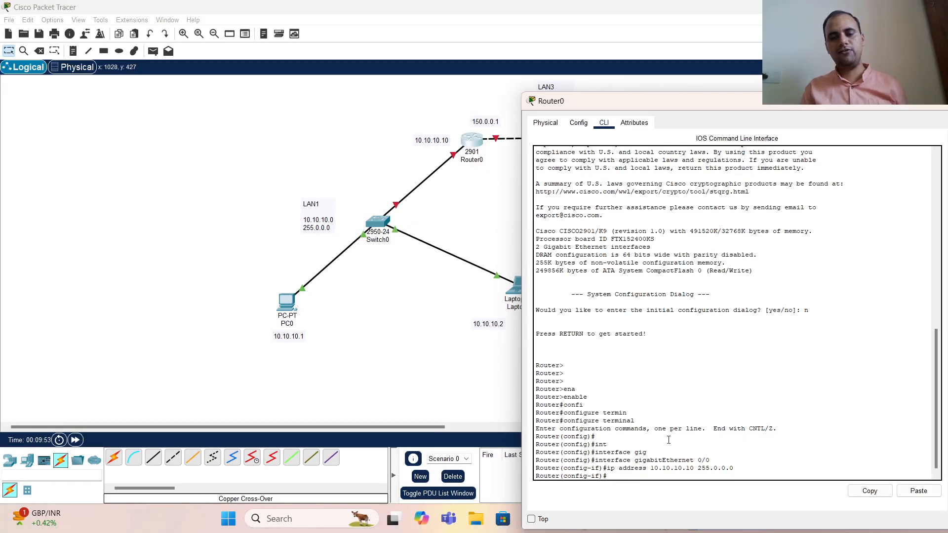
# - Enable Router0's gigabitEthernet 0/0 interface with the no shutdown command
pyautogui.write('no')
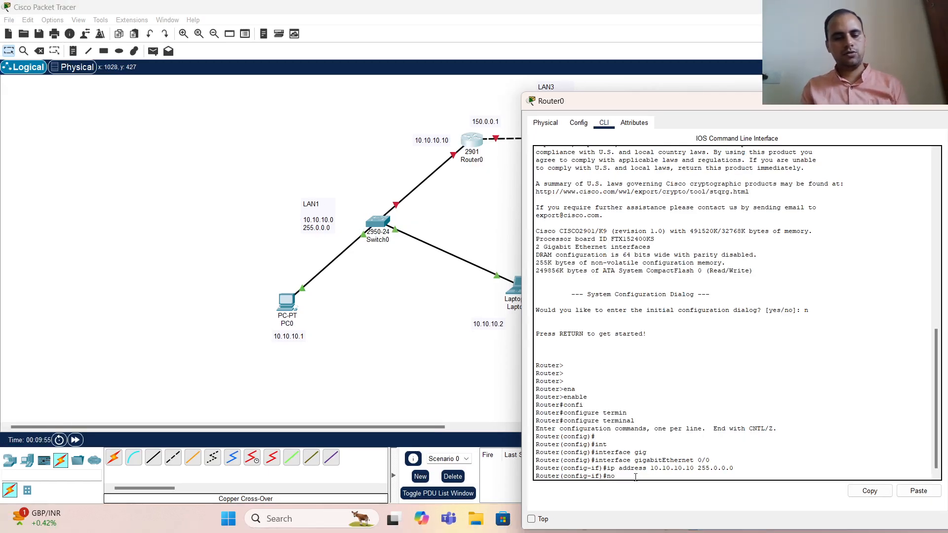
pyautogui.write(' shu')
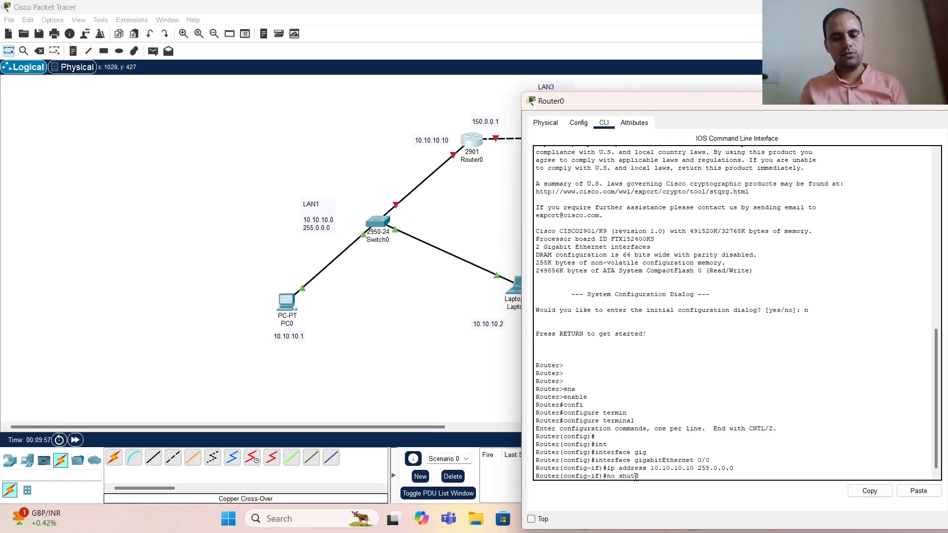
pyautogui.write('tdown')
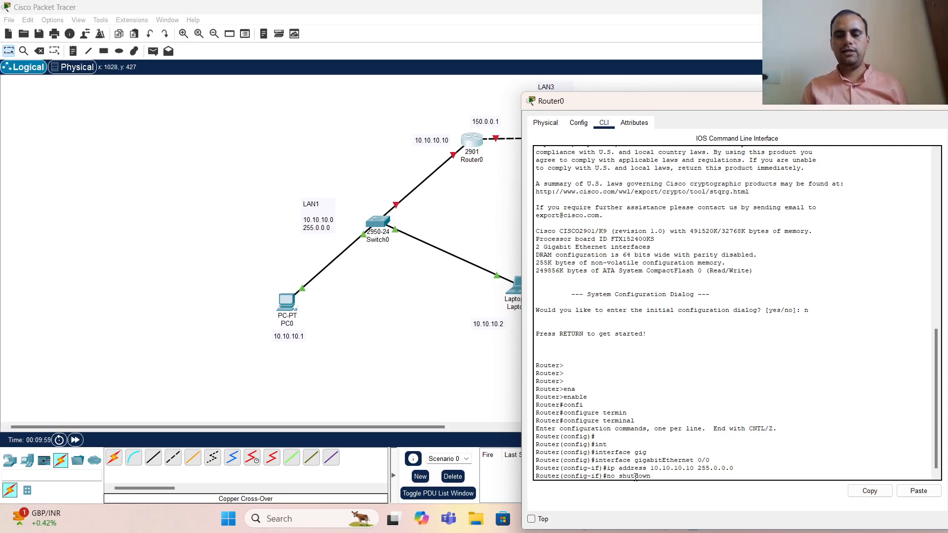
pyautogui.press('Return')
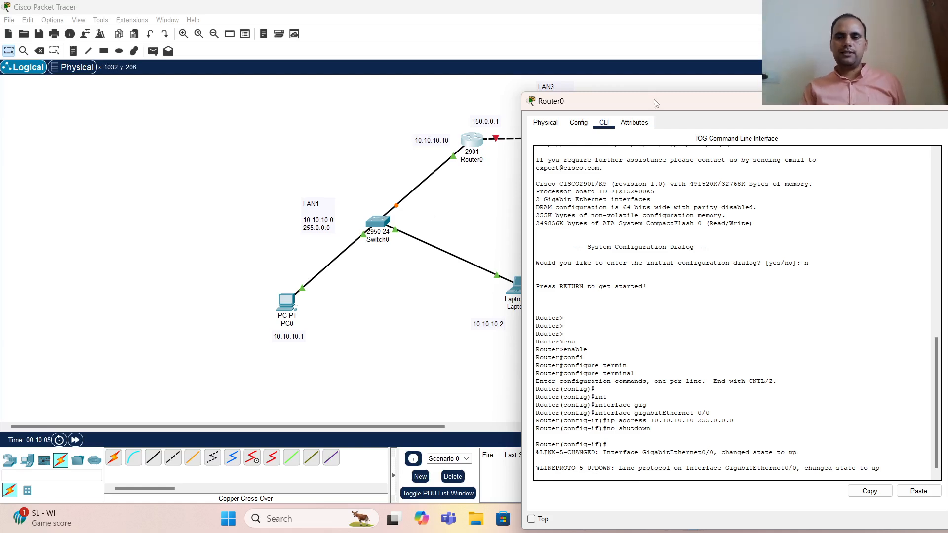
# - Close Router0's window and check which ports the link between Router0 and Router1 uses
pyautogui.moveTo(655, 103); pyautogui.dragTo(368, 104)
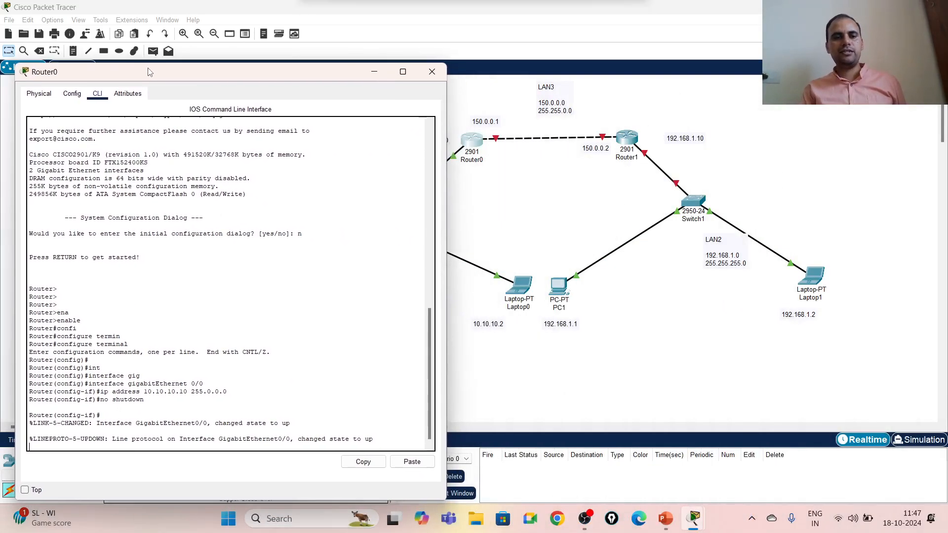
pyautogui.click(149, 72)
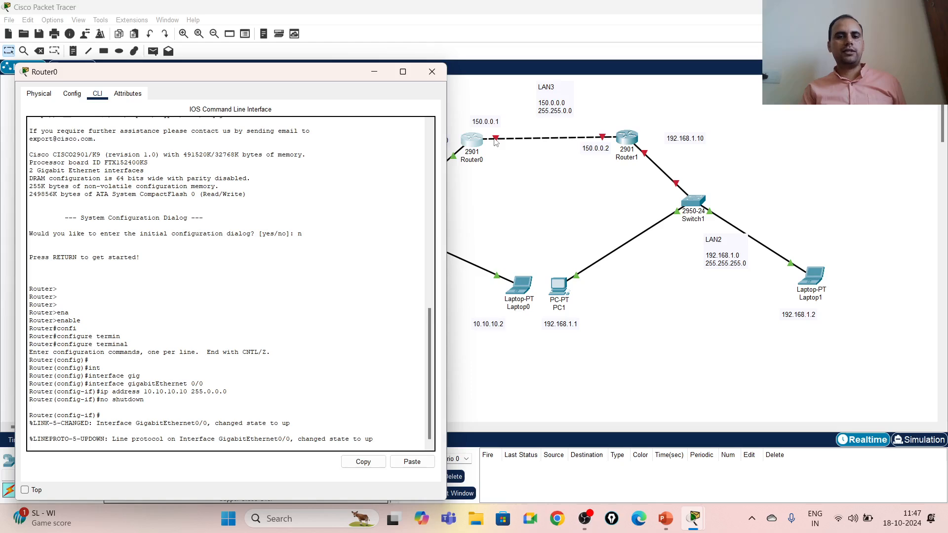
pyautogui.click(432, 72)
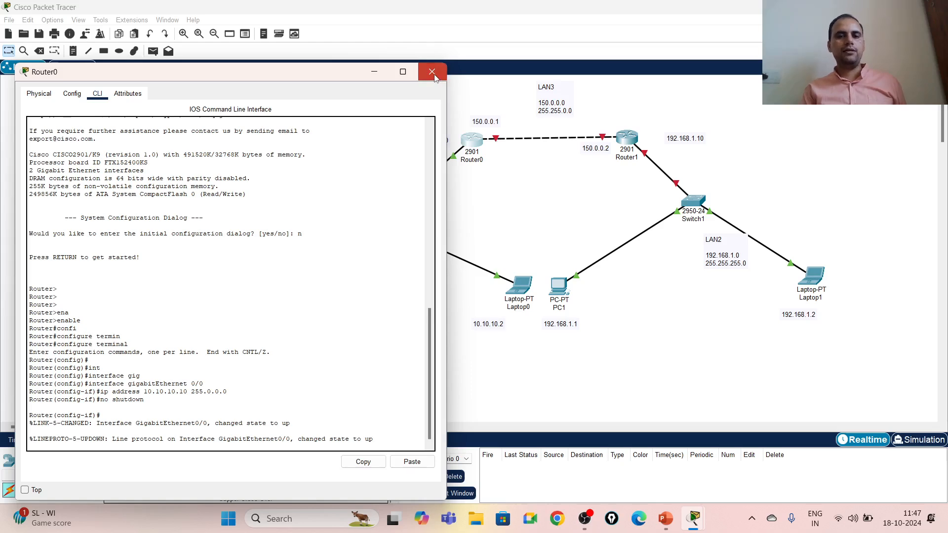
pyautogui.moveTo(491, 141)
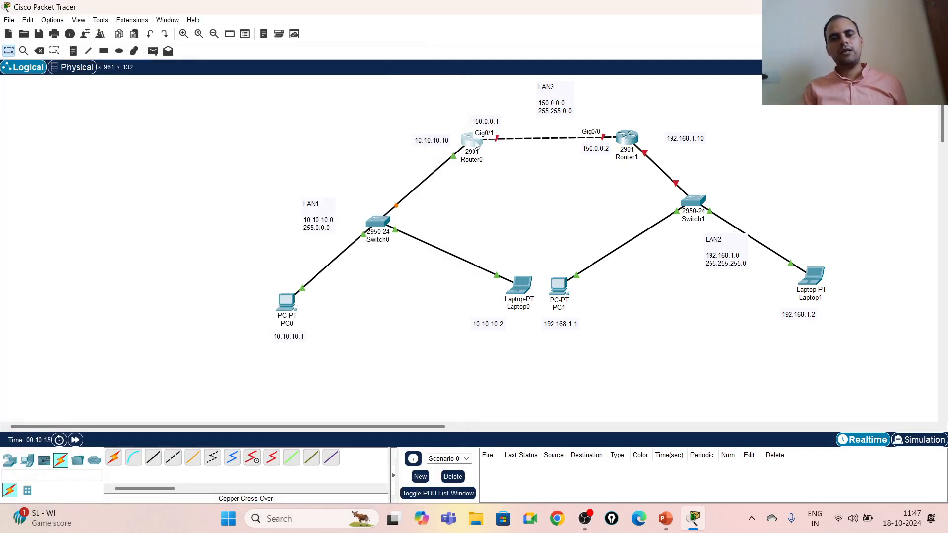
# - Open Router0's GigabitEthernet0/1 interface configuration and move its window so the link to Router1 stays in view
pyautogui.click(470, 143)
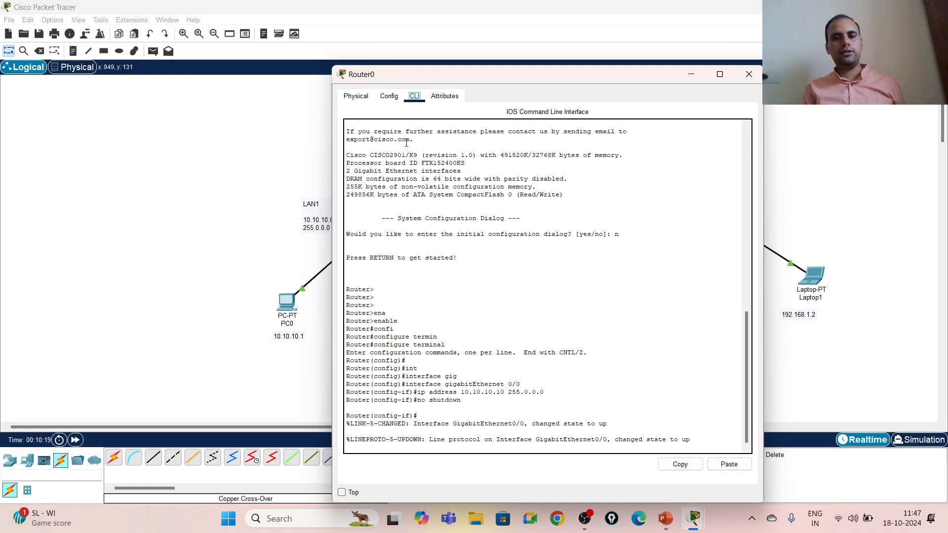
pyautogui.click(391, 98)
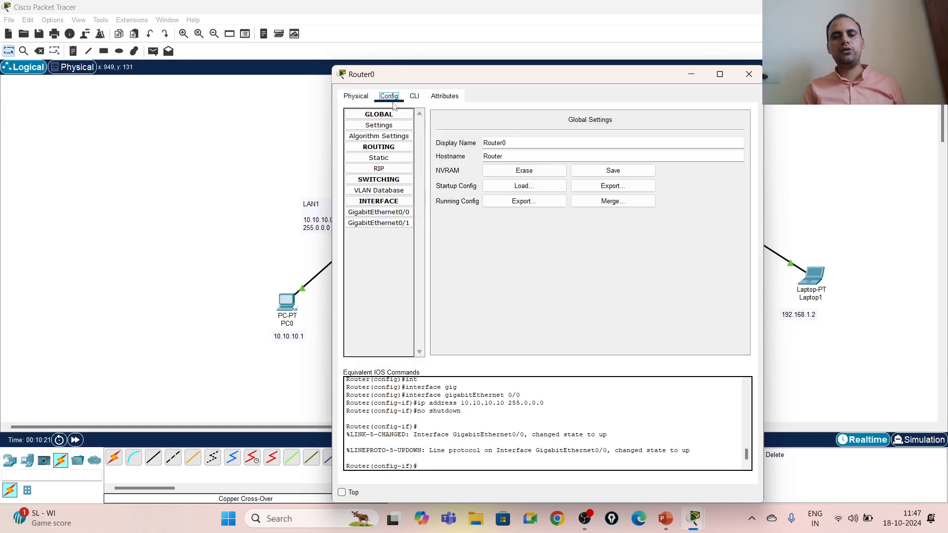
pyautogui.click(361, 224)
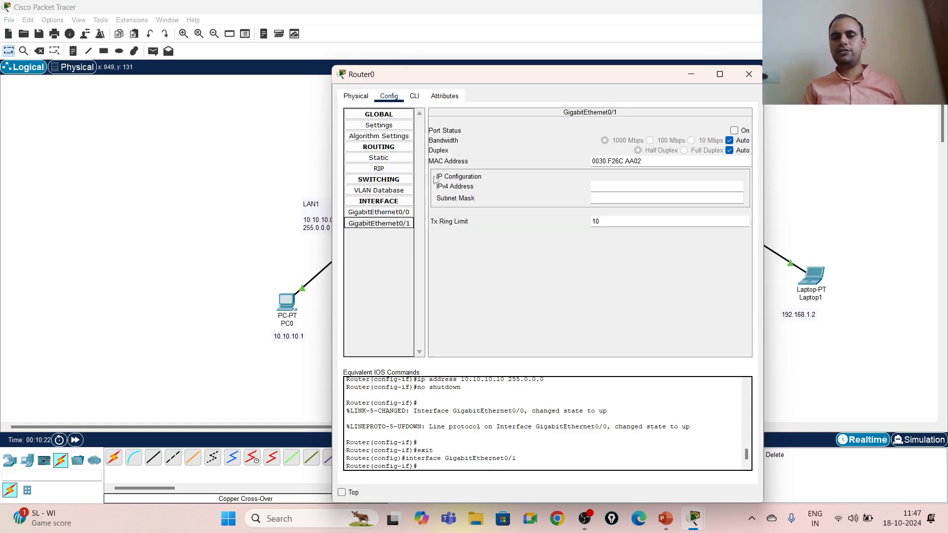
pyautogui.moveTo(497, 79); pyautogui.dragTo(334, 5)
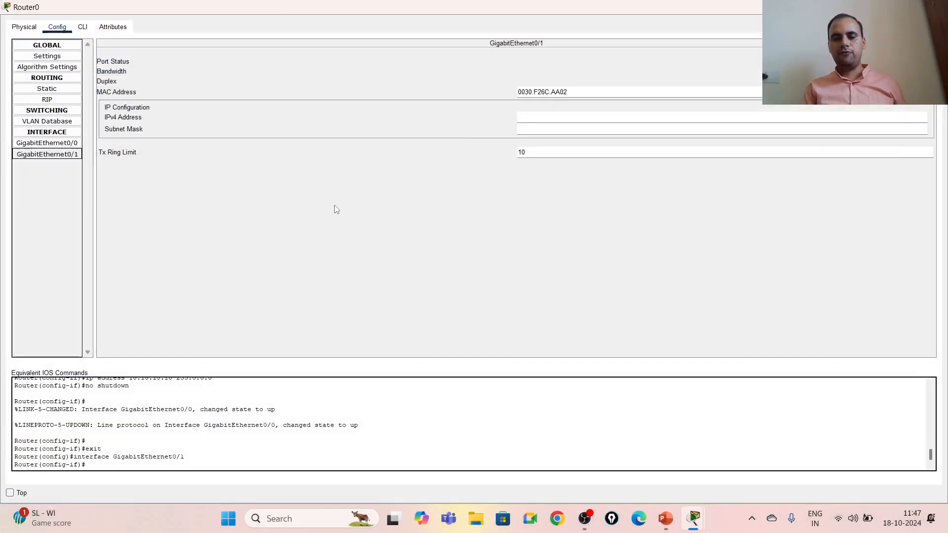
pyautogui.click(904, 7)
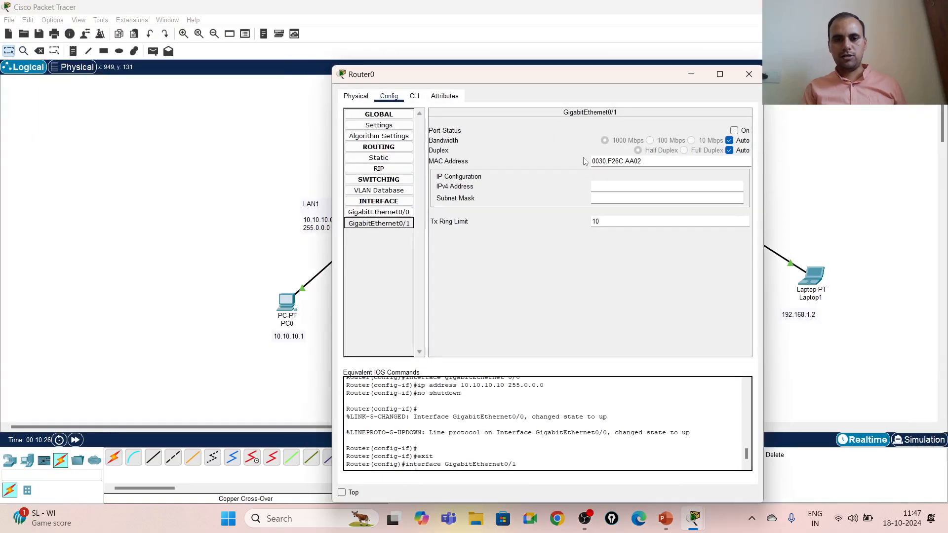
pyautogui.moveTo(583, 74); pyautogui.dragTo(367, 54)
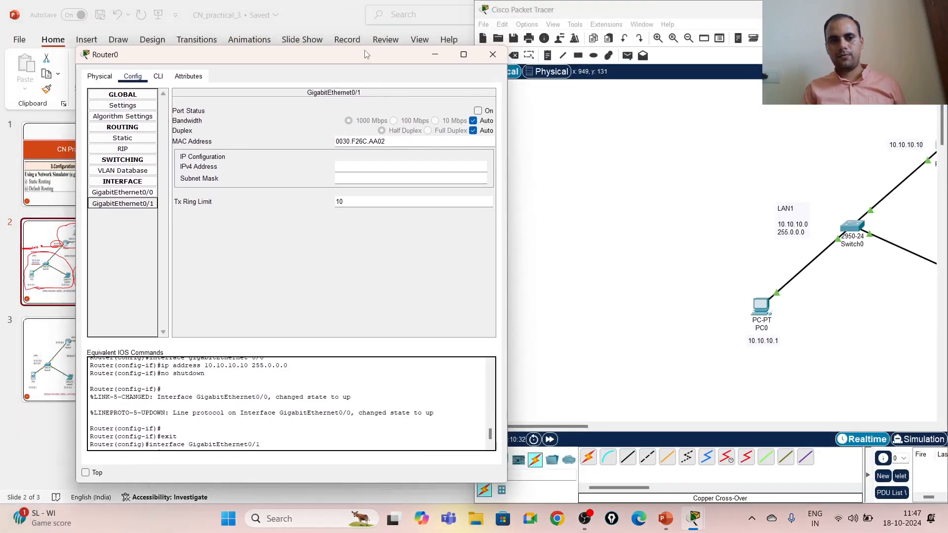
pyautogui.click(616, 141)
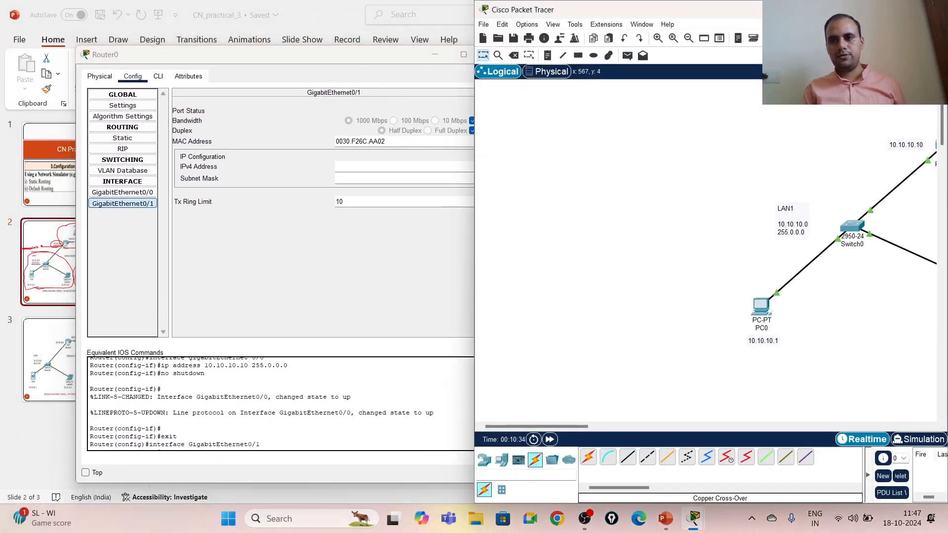
pyautogui.click(905, 9)
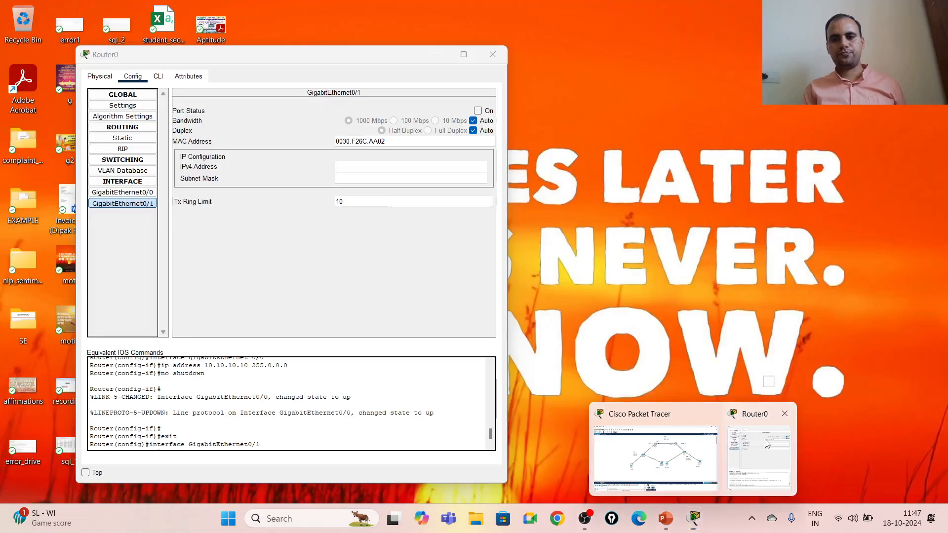
pyautogui.click(762, 446)
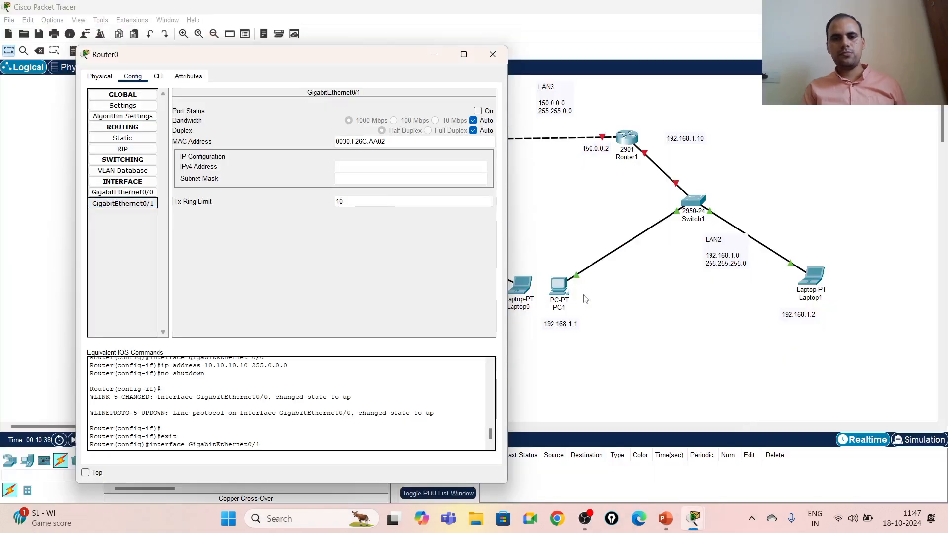
pyautogui.moveTo(374, 55); pyautogui.dragTo(340, 52)
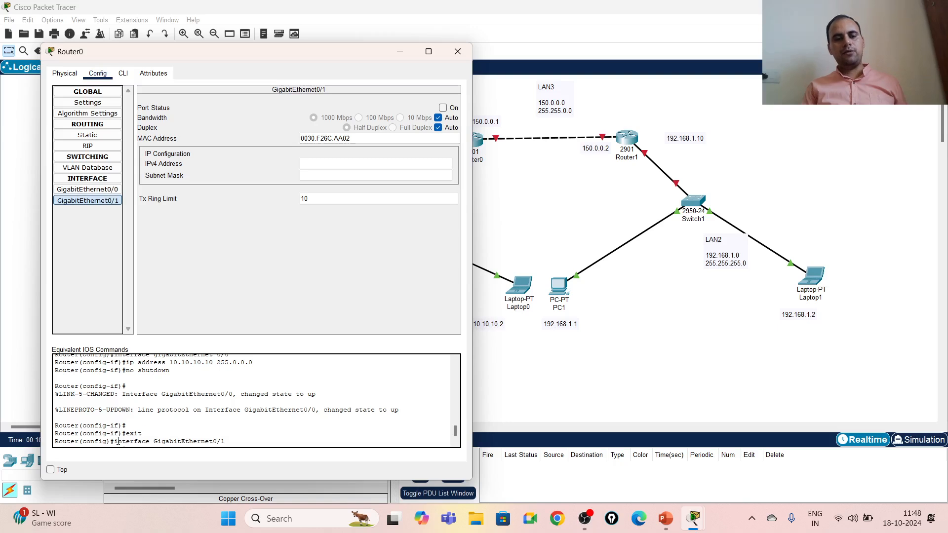
# - Assign IPv4 address 150.0.0.1 with subnet mask 255.255.0.0 to Router0's GigabitEthernet0/1 interface
pyautogui.moveTo(118, 437); pyautogui.dragTo(226, 433)
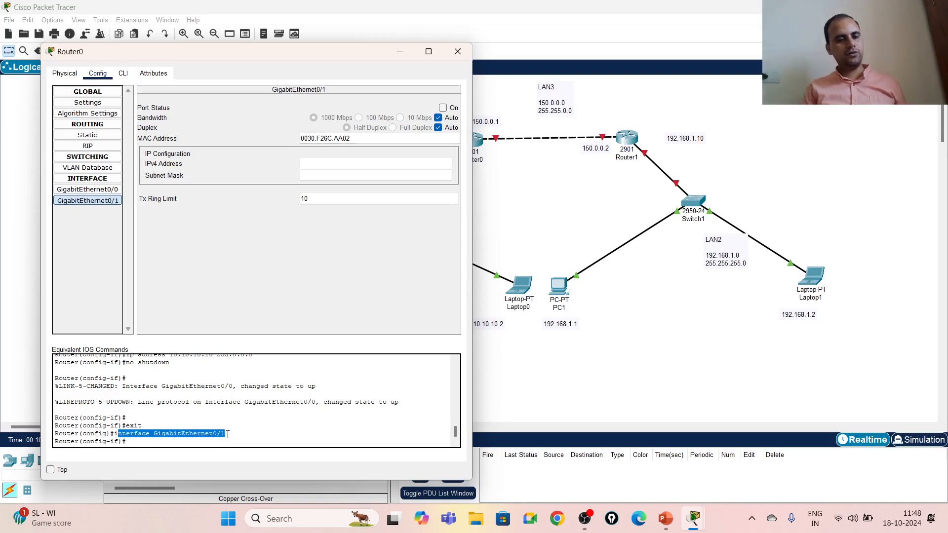
pyautogui.click(323, 161)
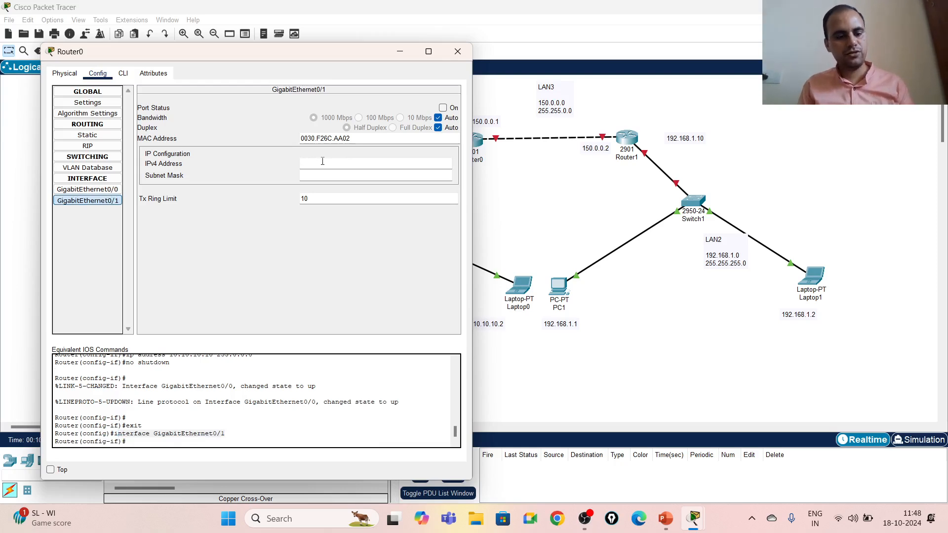
pyautogui.write('150.')
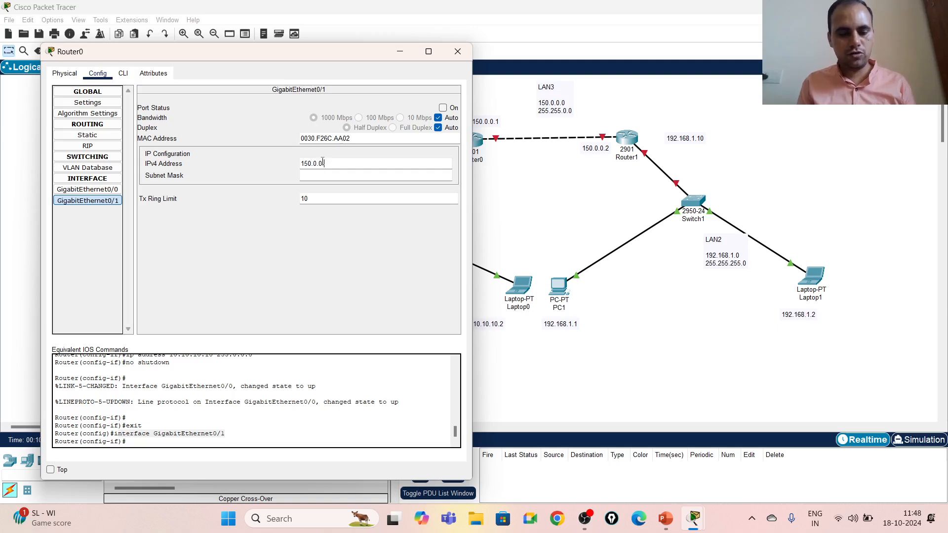
pyautogui.write('0.0.1')
pyautogui.click(316, 175)
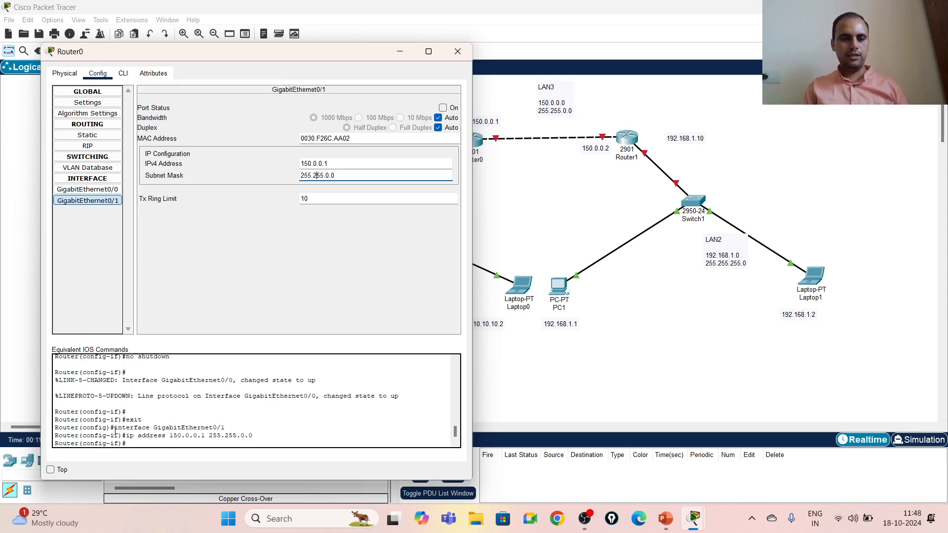
# - Review the equivalent IOS commands, turn on Router0's GigabitEthernet0/1 port and close the router's window
pyautogui.moveTo(115, 431); pyautogui.dragTo(187, 420)
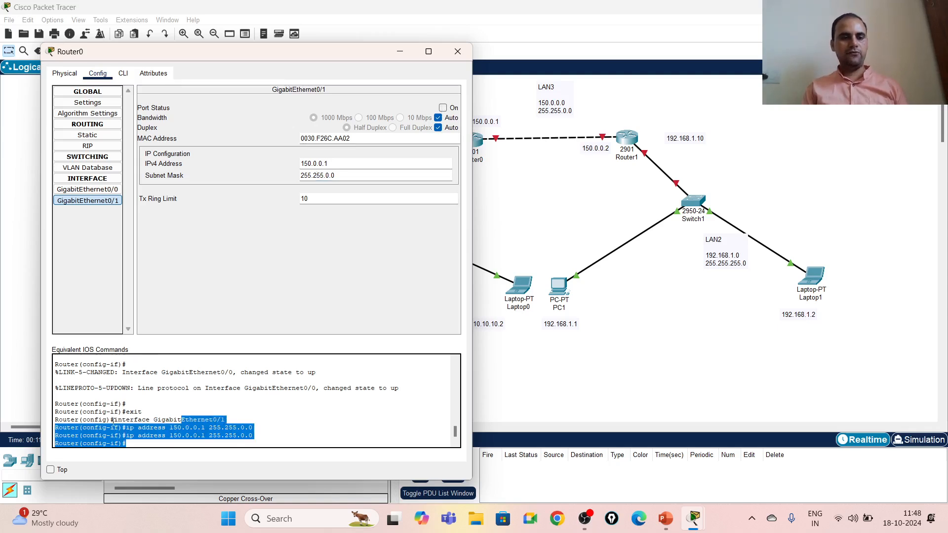
pyautogui.moveTo(114, 420); pyautogui.dragTo(157, 420)
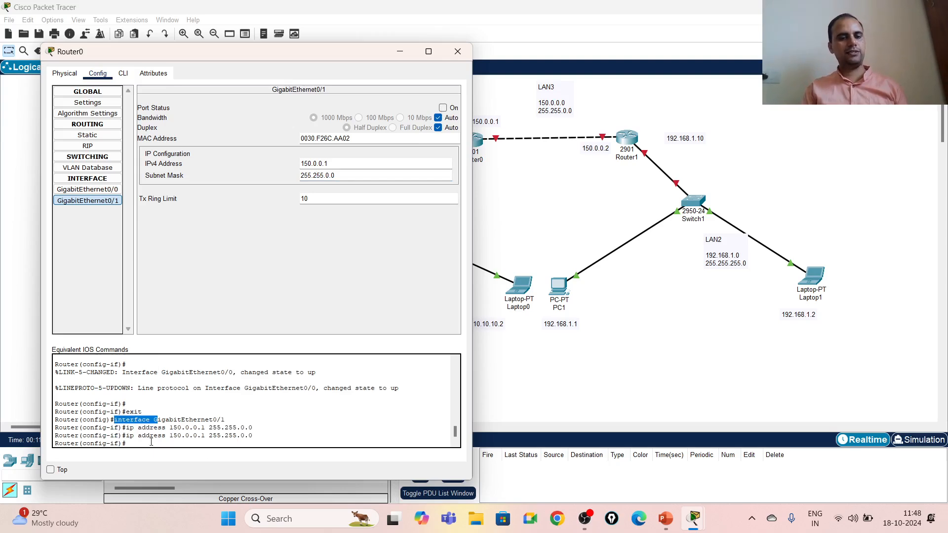
pyautogui.click(442, 108)
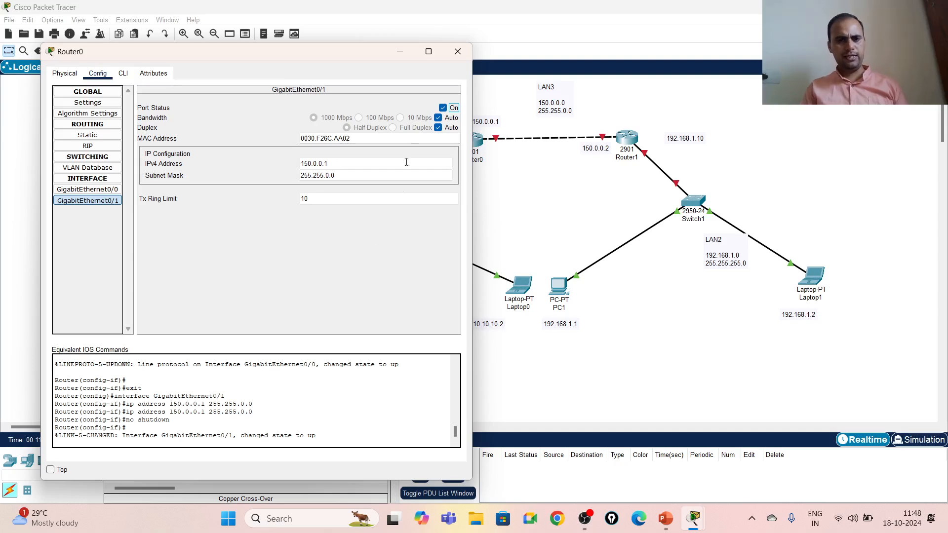
pyautogui.click(457, 51)
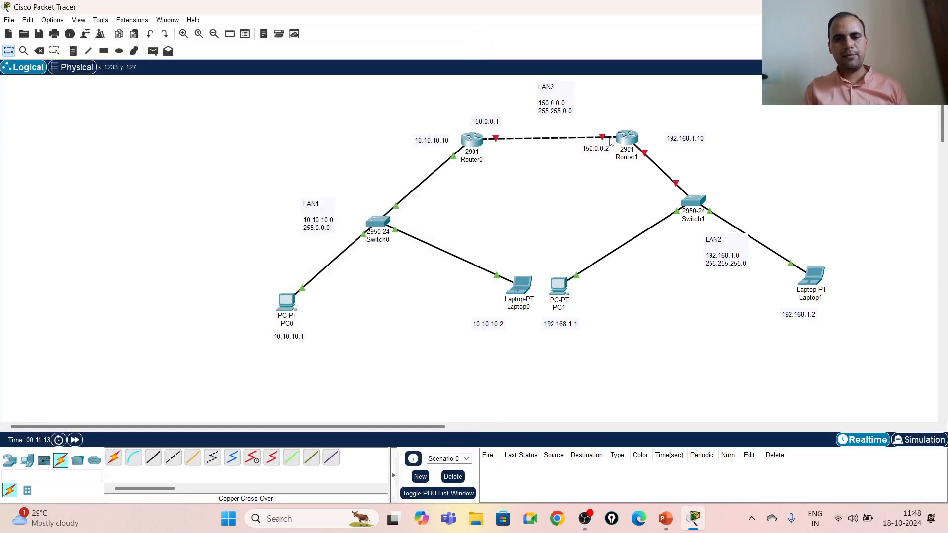
# - Check which port Router1 uses for the router link and assign its GigabitEthernet0/0 interface 150.0.0.2 with mask 255.255.0.0
pyautogui.moveTo(610, 142)
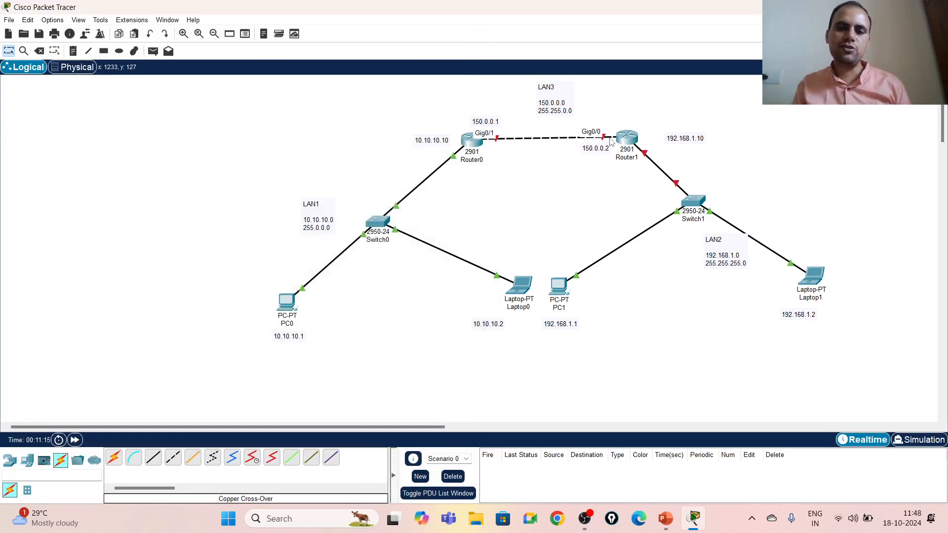
pyautogui.click(627, 139)
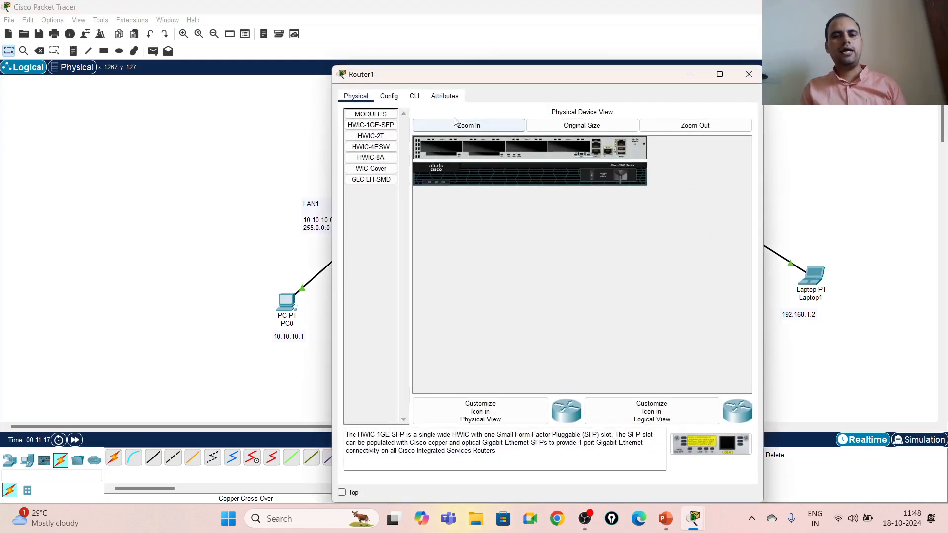
pyautogui.click(390, 96)
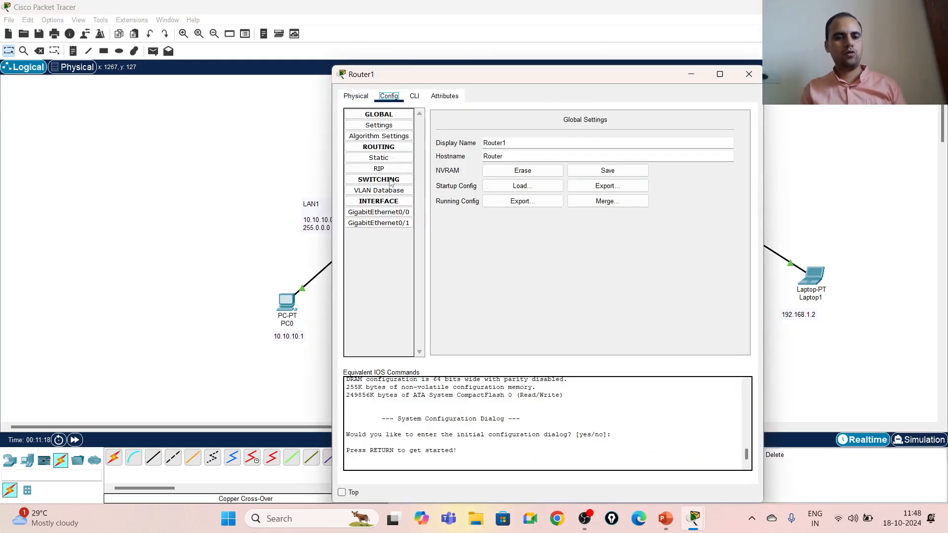
pyautogui.click(379, 212)
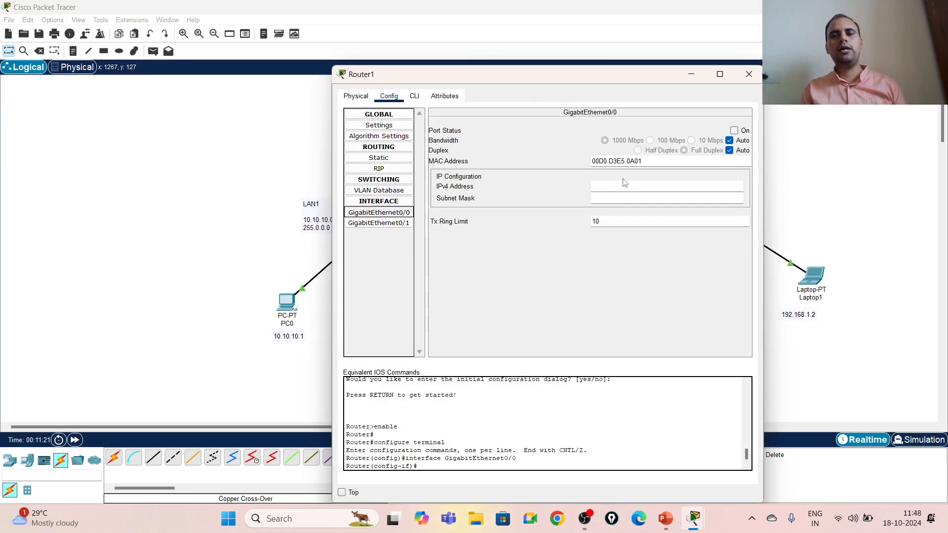
pyautogui.click(620, 185)
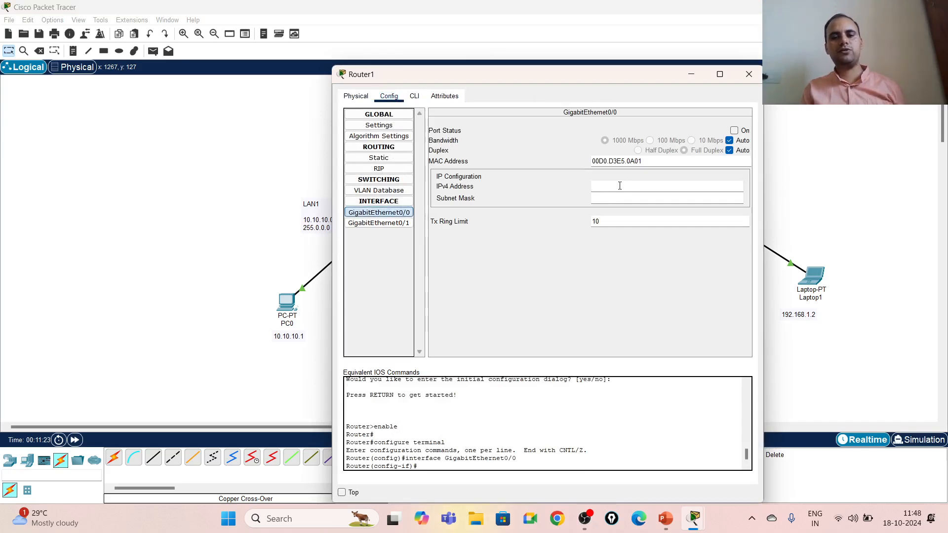
pyautogui.write('150.0.0.2')
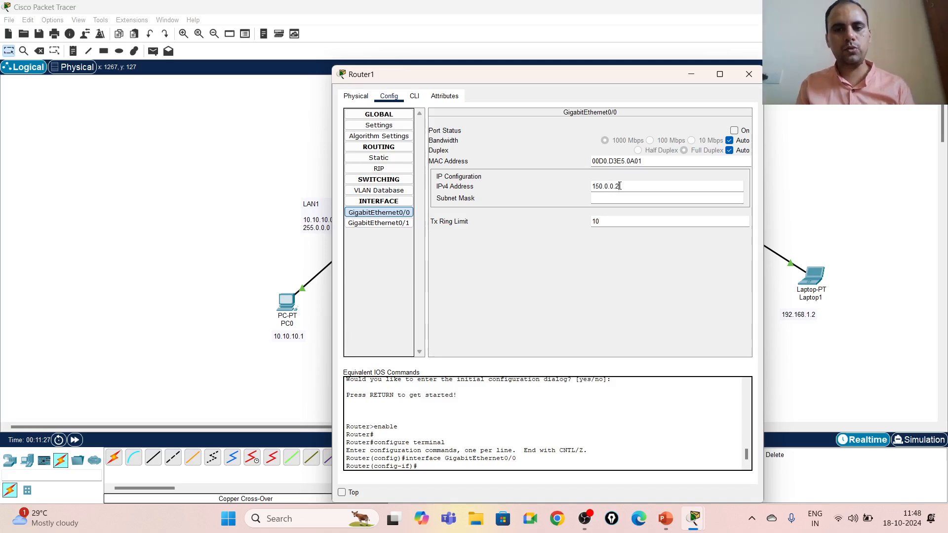
pyautogui.click(611, 198)
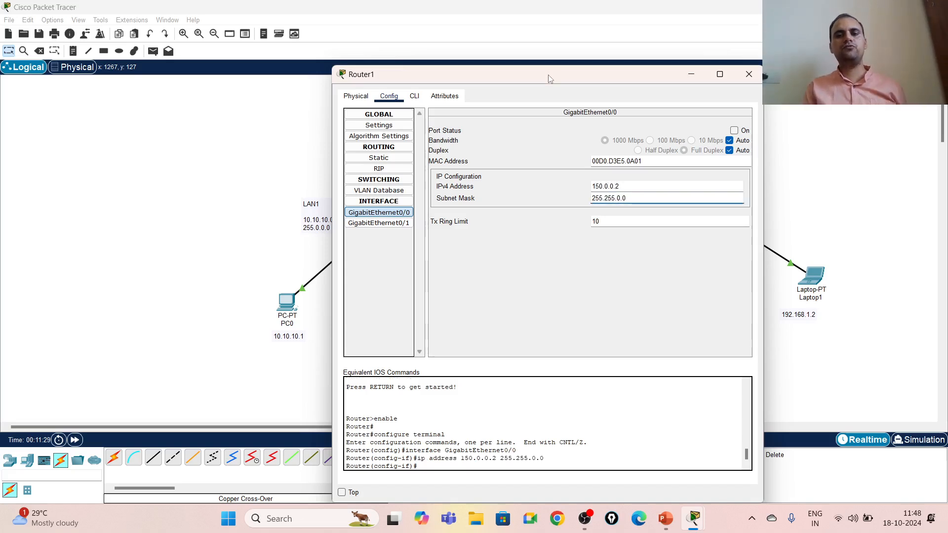
# - Turn on Router1's GigabitEthernet0/0 port and move the window clear of the link between the routers
pyautogui.moveTo(549, 79); pyautogui.dragTo(344, 66)
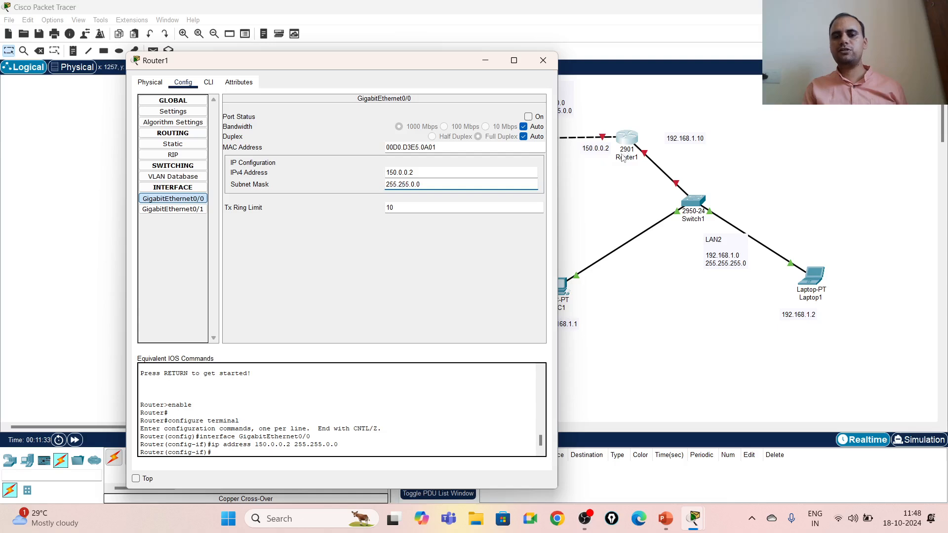
pyautogui.click(528, 118)
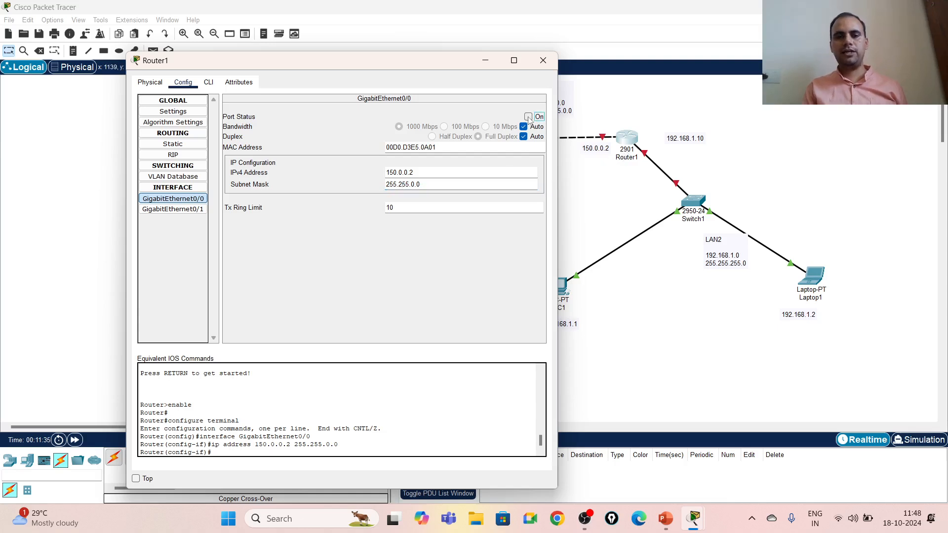
pyautogui.click(528, 117)
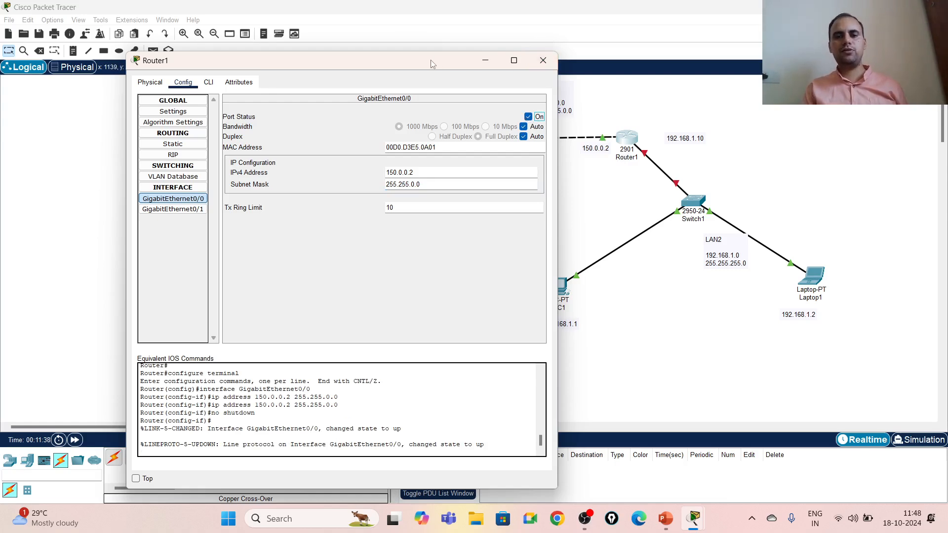
pyautogui.moveTo(425, 64); pyautogui.dragTo(332, 57)
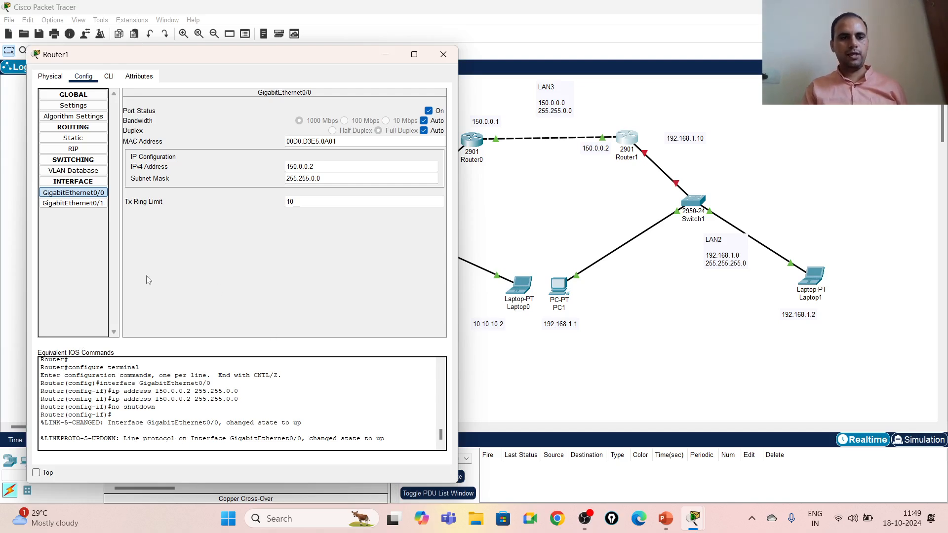
# - Assign IPv4 address 192.168.1.10 with subnet mask 255.255.255.0 to Router1's GigabitEthernet0/1 interface
pyautogui.click(96, 194)
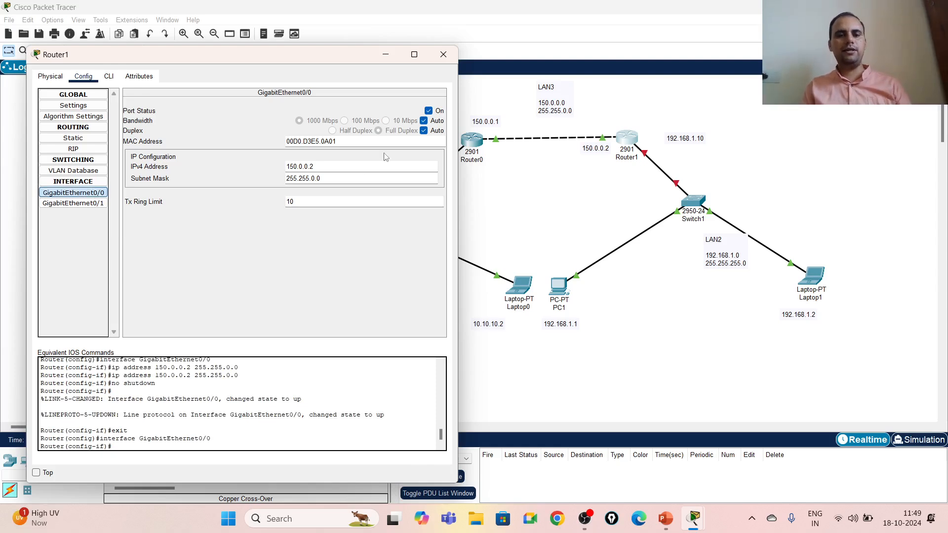
pyautogui.click(73, 203)
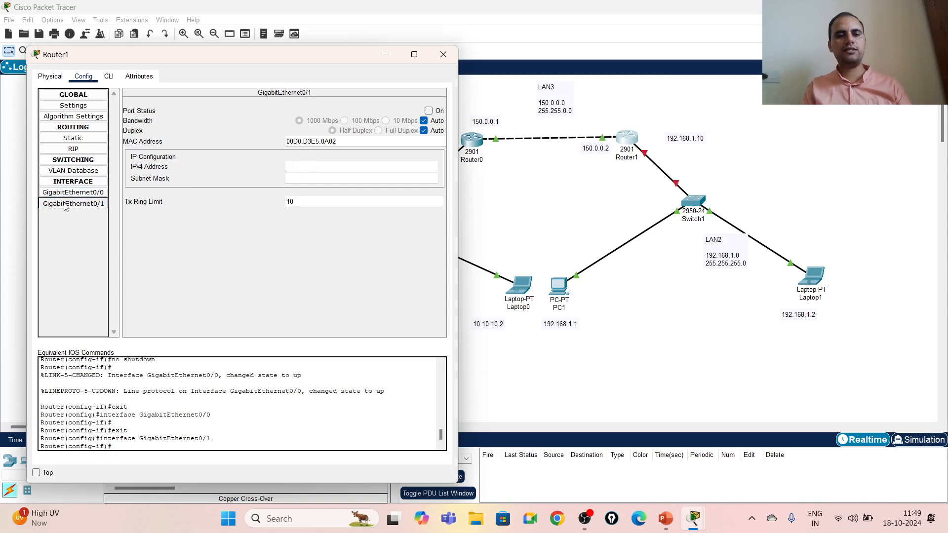
pyautogui.click(307, 169)
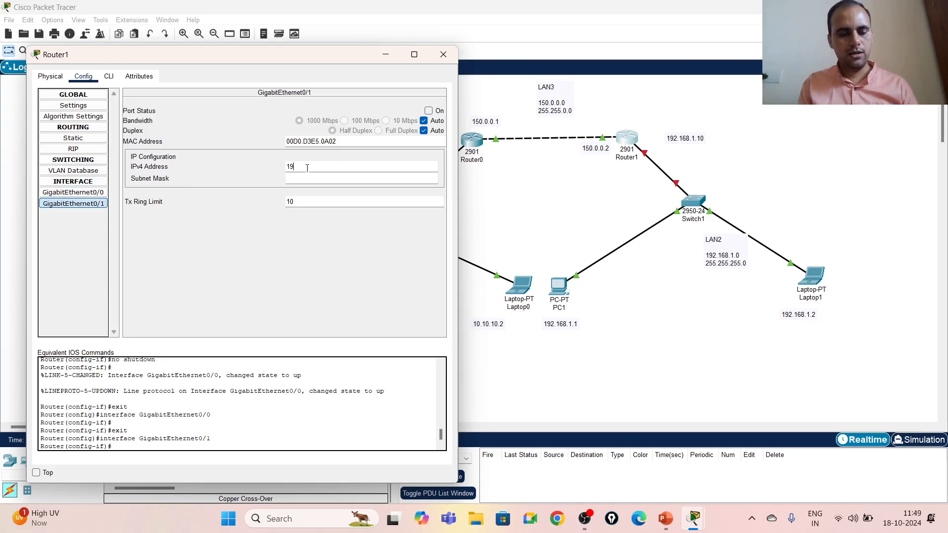
pyautogui.write('192.1')
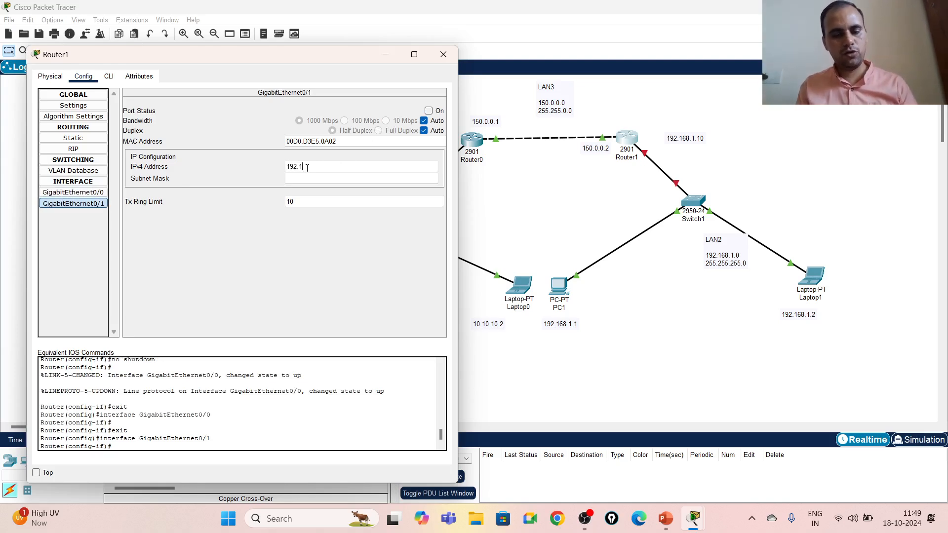
pyautogui.write('68.1.10')
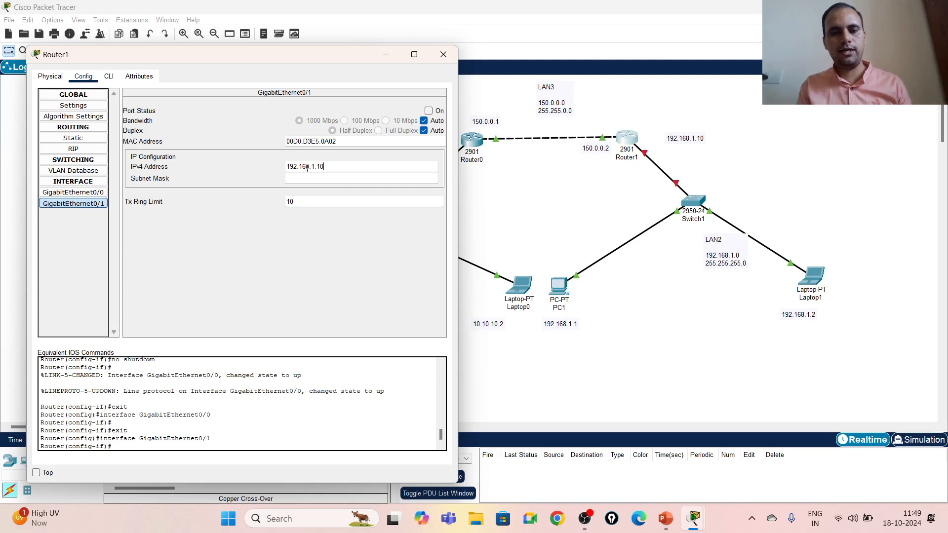
pyautogui.press('Tab')
pyautogui.click(306, 179)
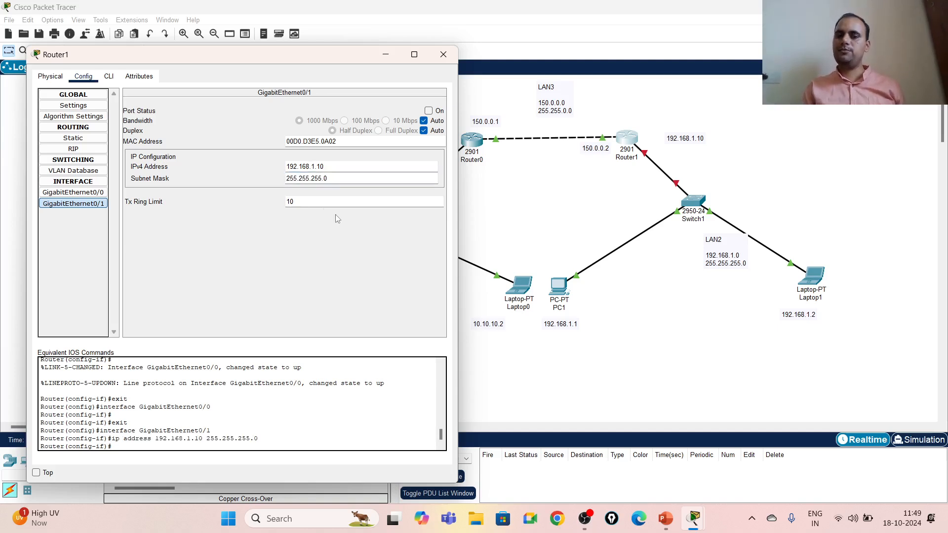
# - Turn on Router1's GigabitEthernet0/1 port and close the router's window
pyautogui.click(428, 111)
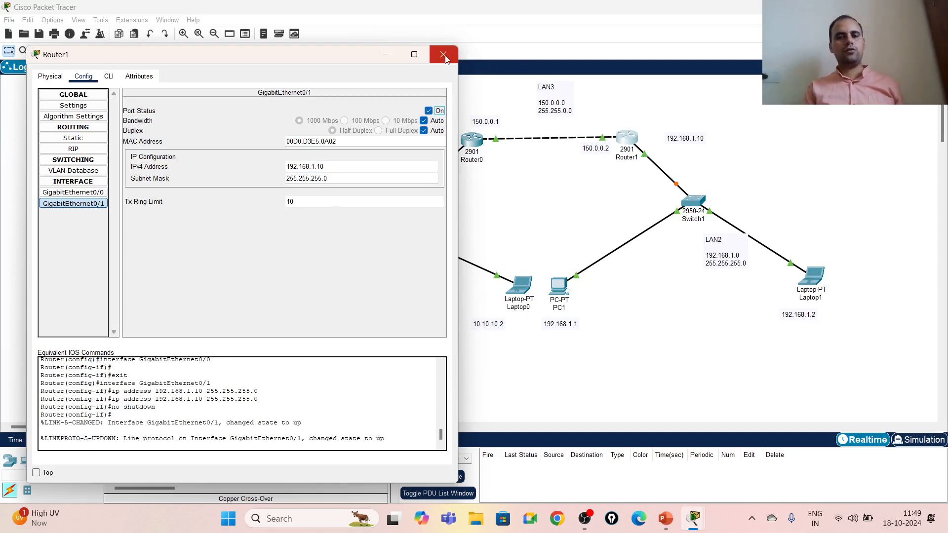
pyautogui.click(443, 55)
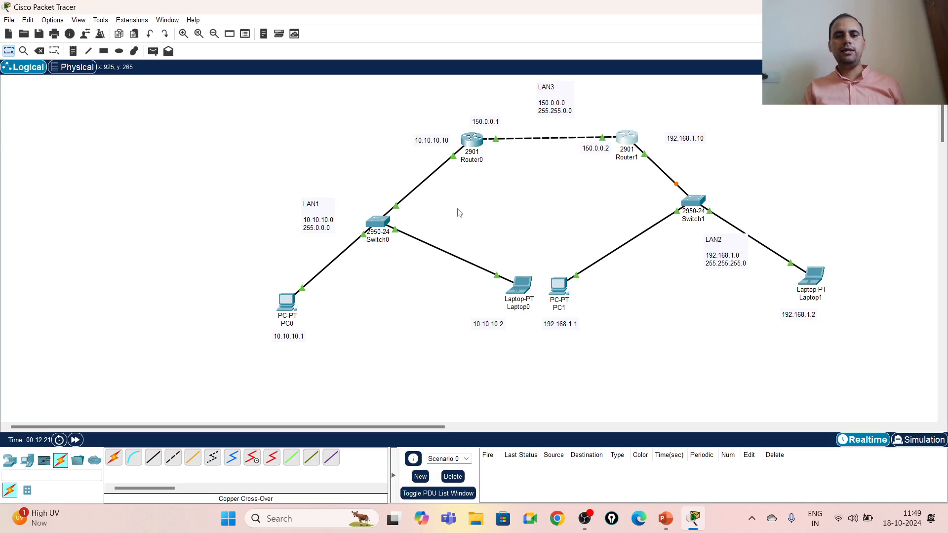
# - Test connectivity by sending simple PDUs from PC0 to Router0 and from PC0 to Router1
pyautogui.click(152, 53)
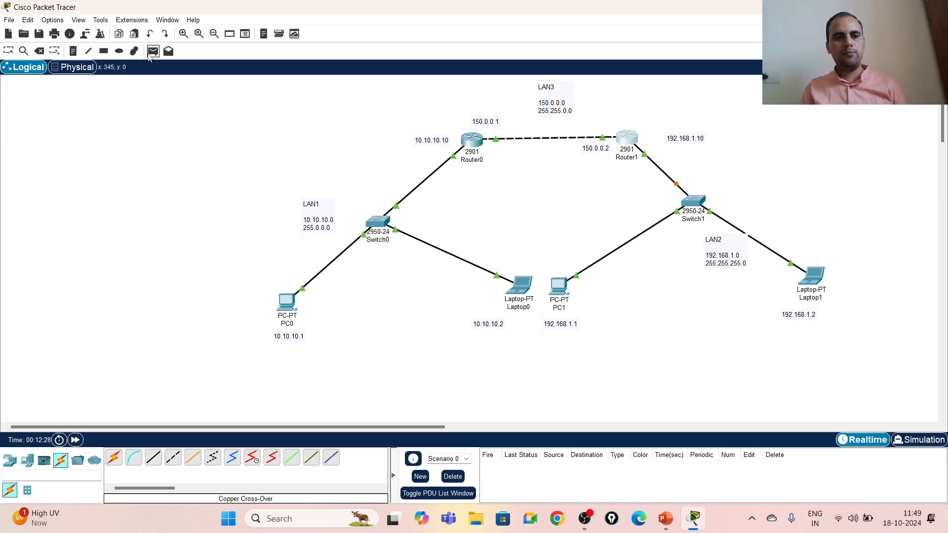
pyautogui.click(281, 302)
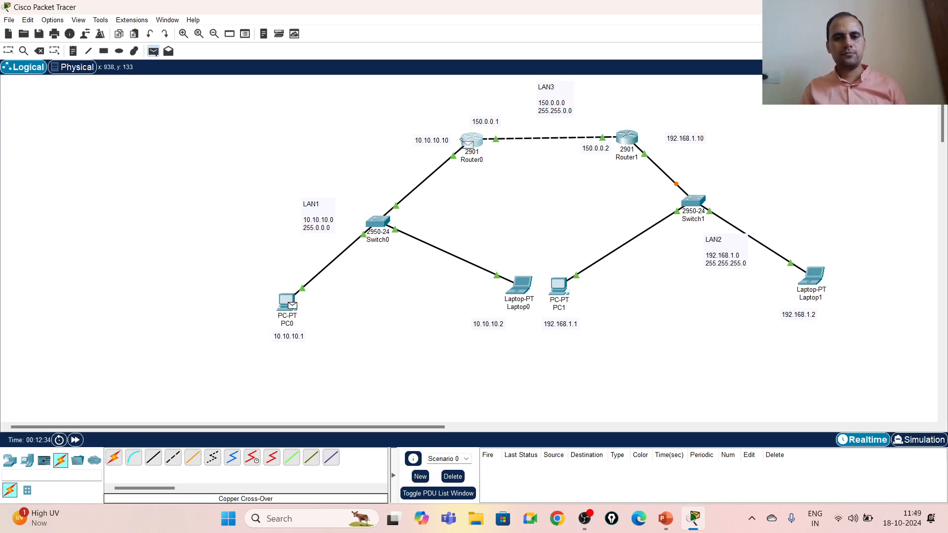
pyautogui.click(459, 141)
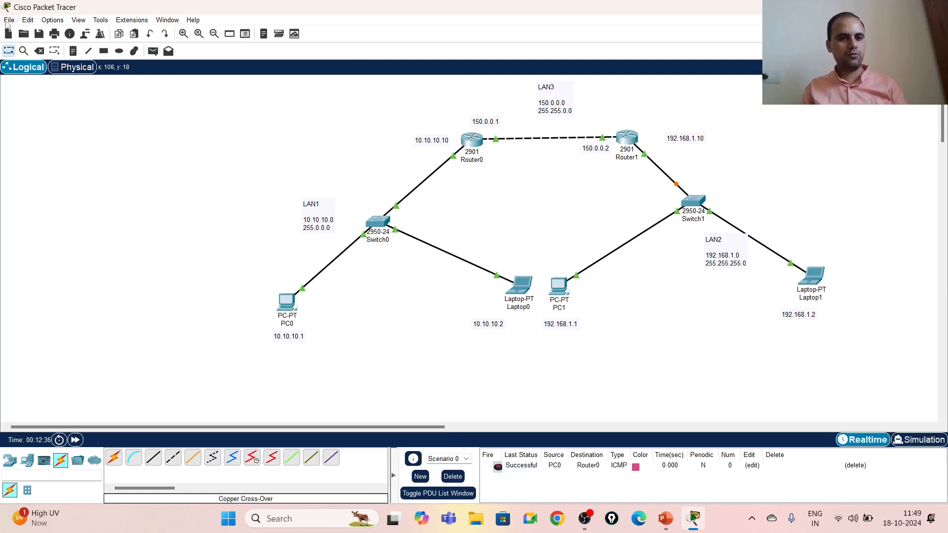
pyautogui.click(153, 52)
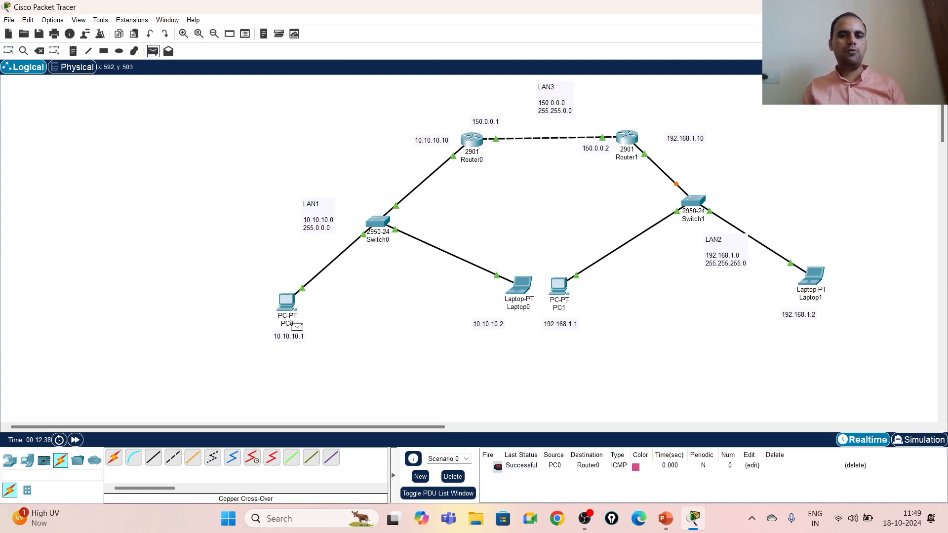
pyautogui.click(290, 305)
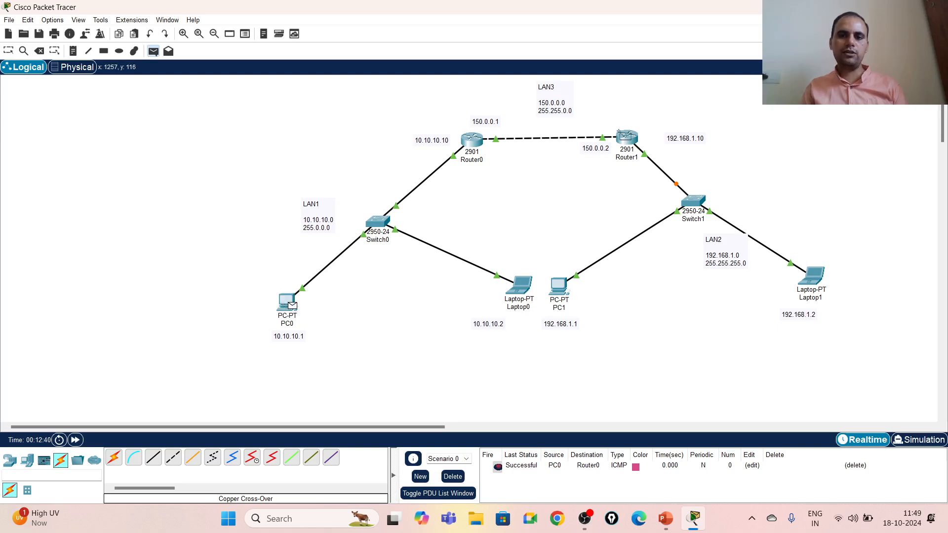
pyautogui.click(622, 139)
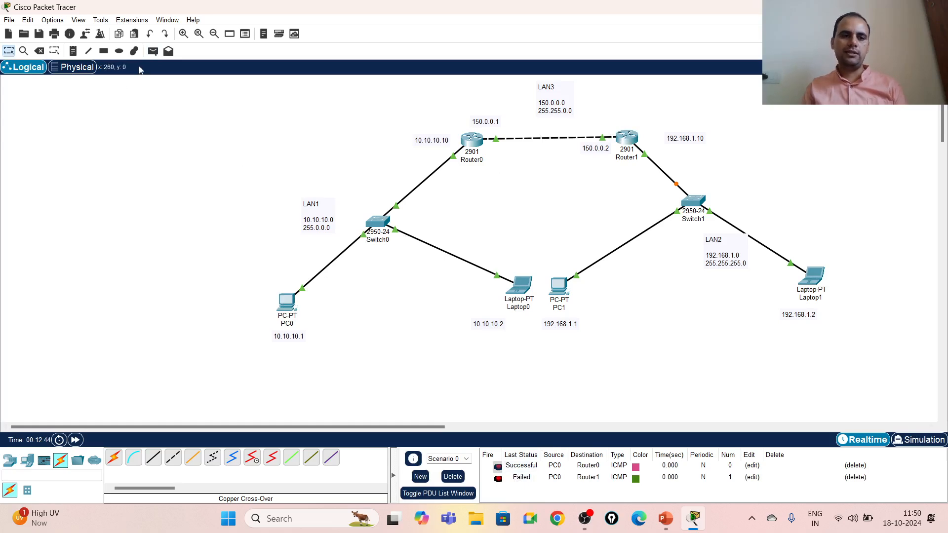
# - Test the LAN2 gateway by sending a simple PDU from Laptop1 to Router1
pyautogui.click(153, 51)
pyautogui.click(813, 281)
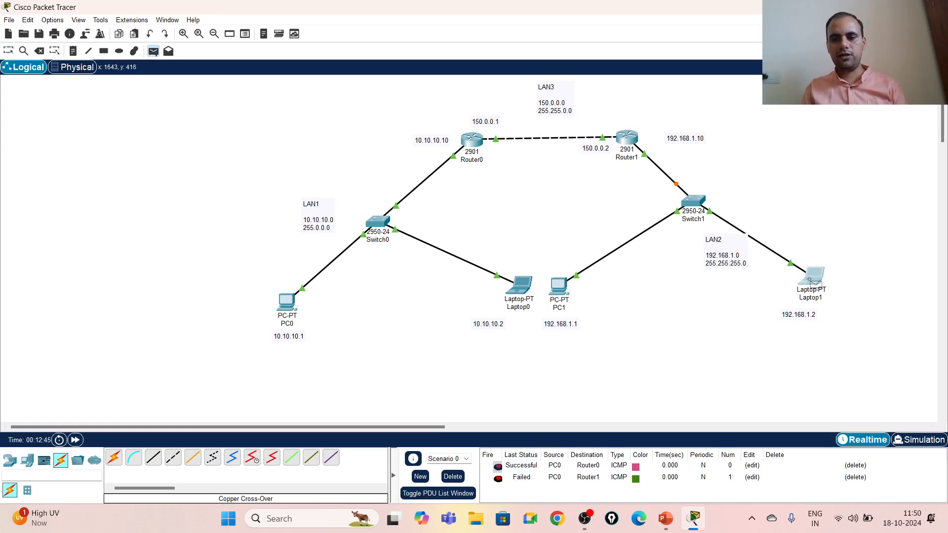
pyautogui.click(635, 140)
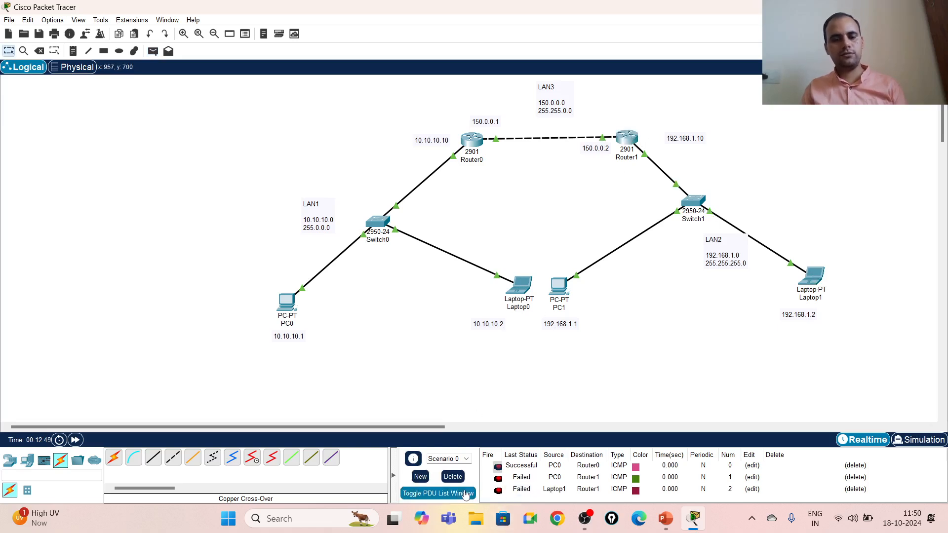
# - Clear Scenario 0's PDU list and resend a simple PDU from Laptop1 to Router1
pyautogui.click(453, 477)
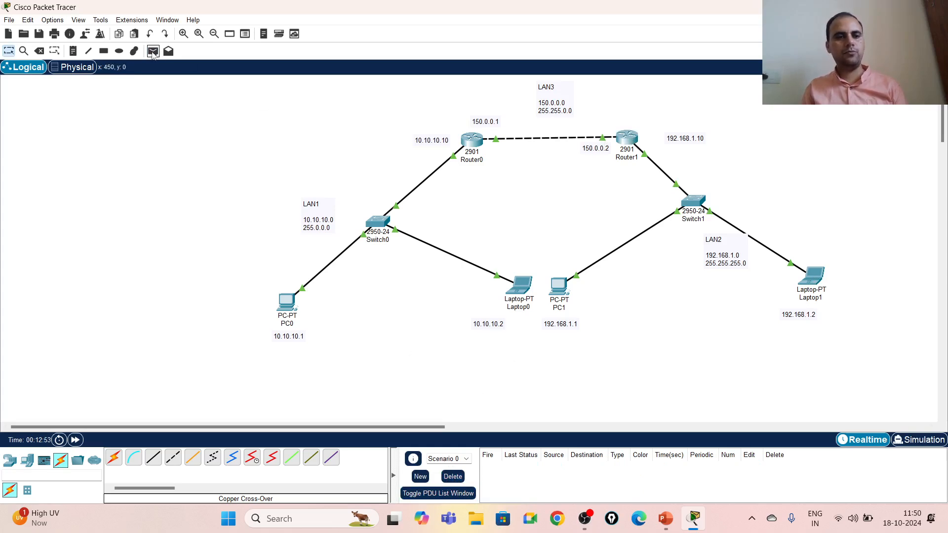
pyautogui.click(153, 52)
pyautogui.click(812, 277)
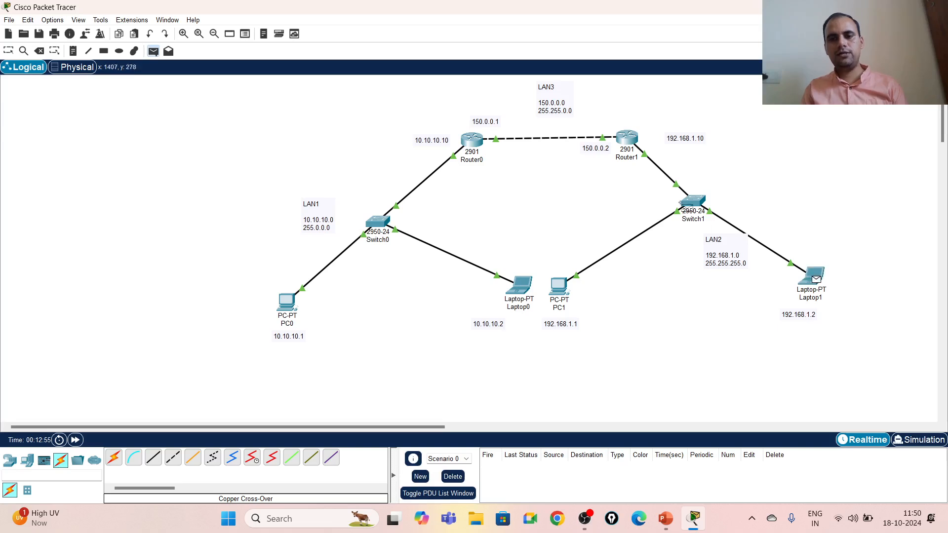
pyautogui.click(626, 138)
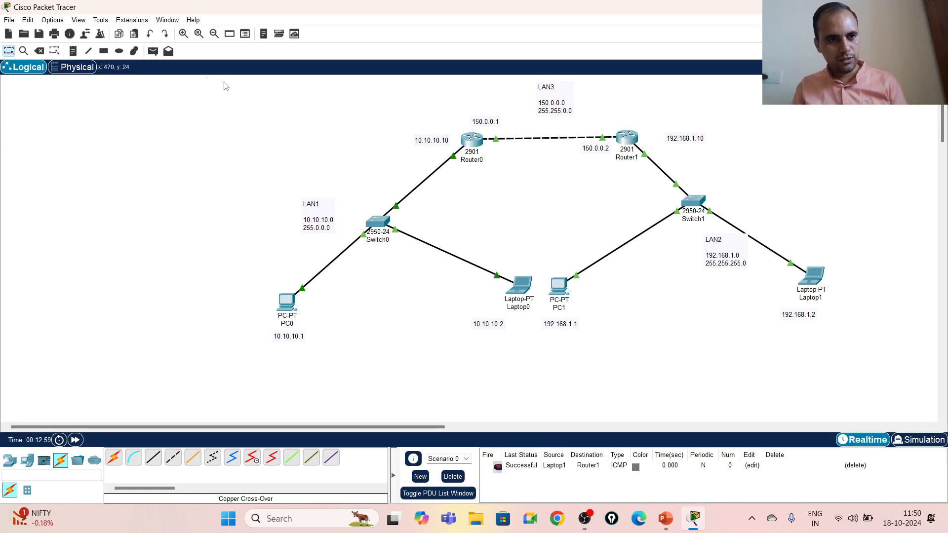
# - Test traffic between the two LANs by sending a simple PDU from Laptop1 to PC0
pyautogui.click(153, 51)
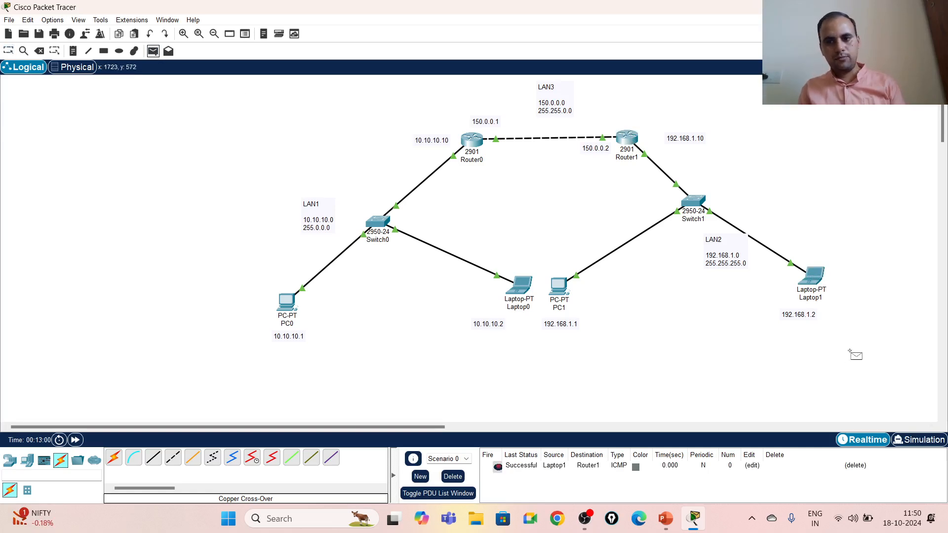
pyautogui.click(809, 280)
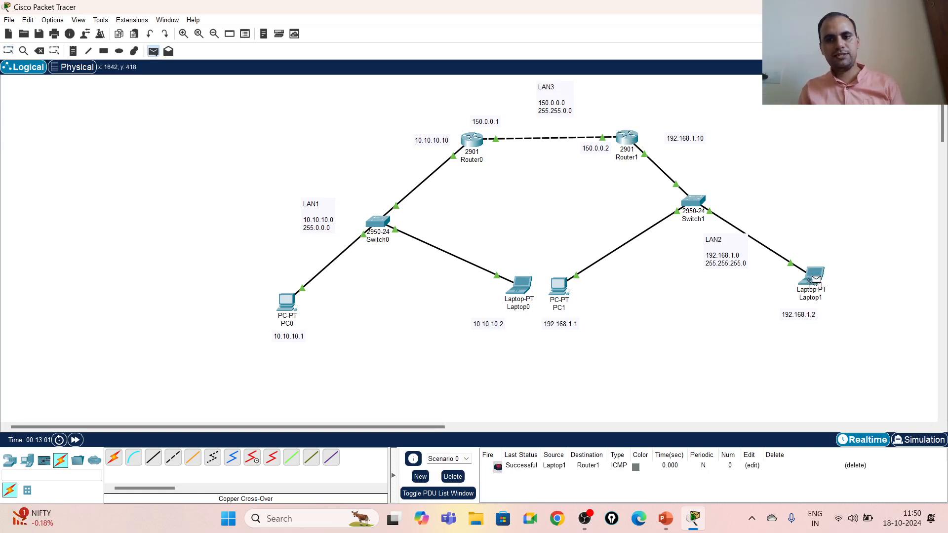
pyautogui.click(288, 297)
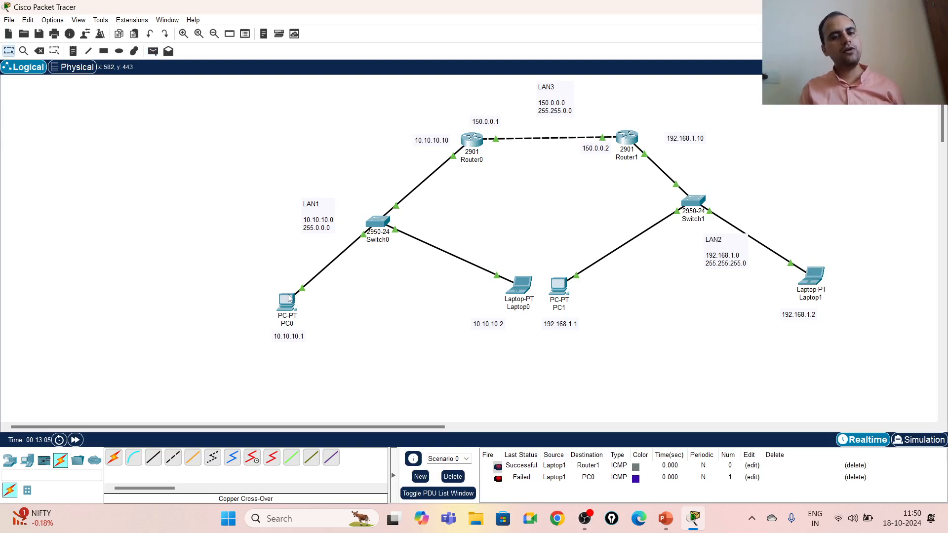
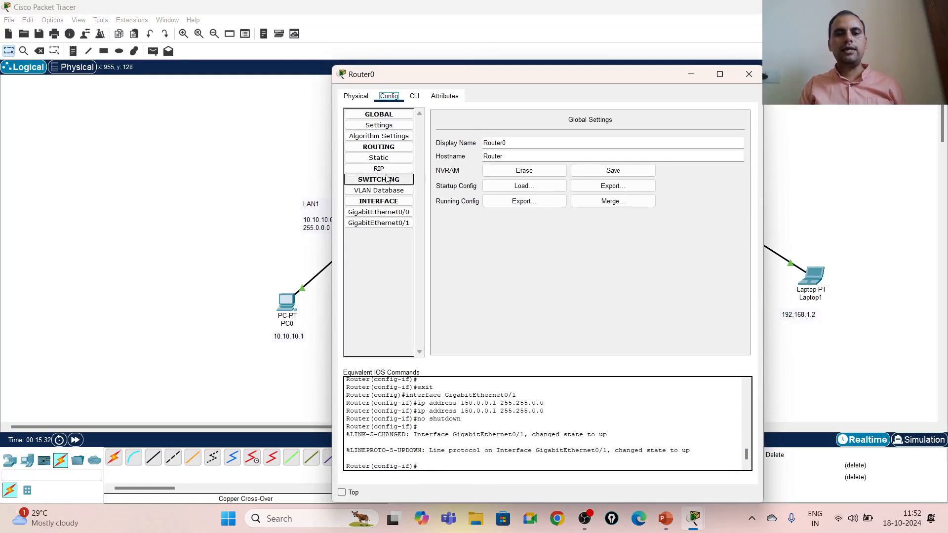
# - Review Router0's static routes form and GigabitEthernet0/0 settings, and close the router's window
pyautogui.click(378, 159)
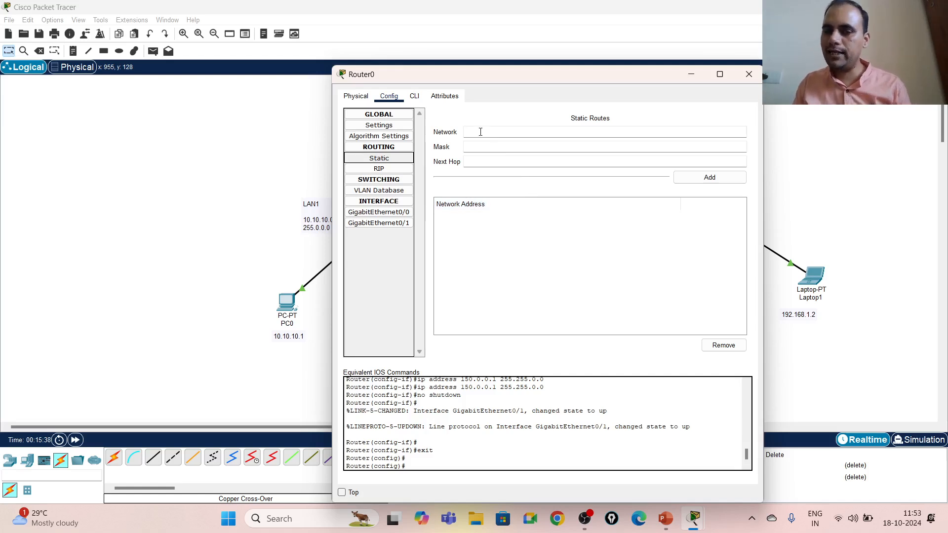
pyautogui.click(414, 467)
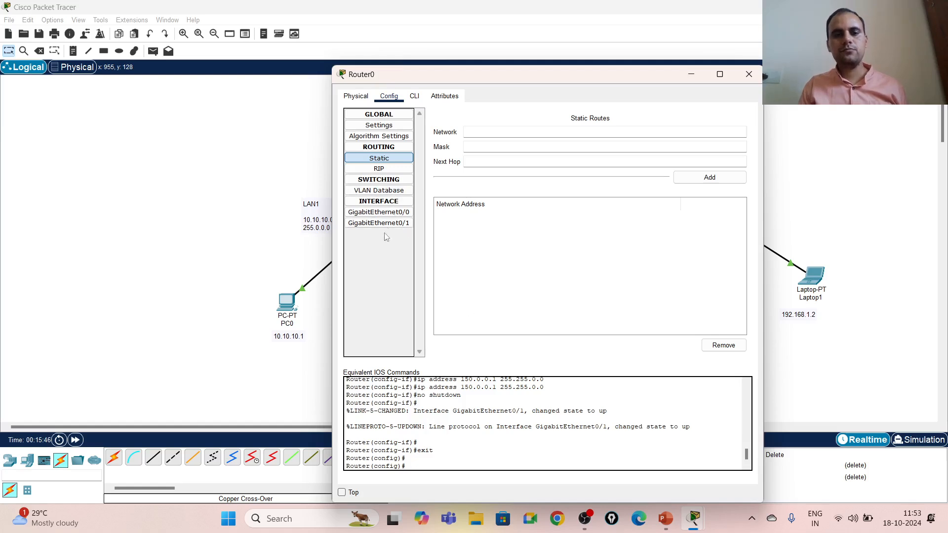
pyautogui.click(380, 213)
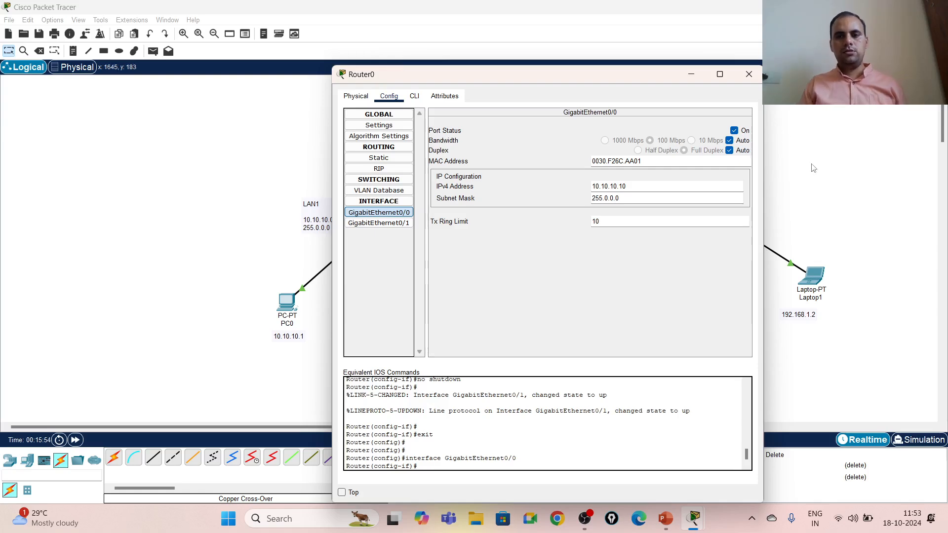
pyautogui.click(751, 71)
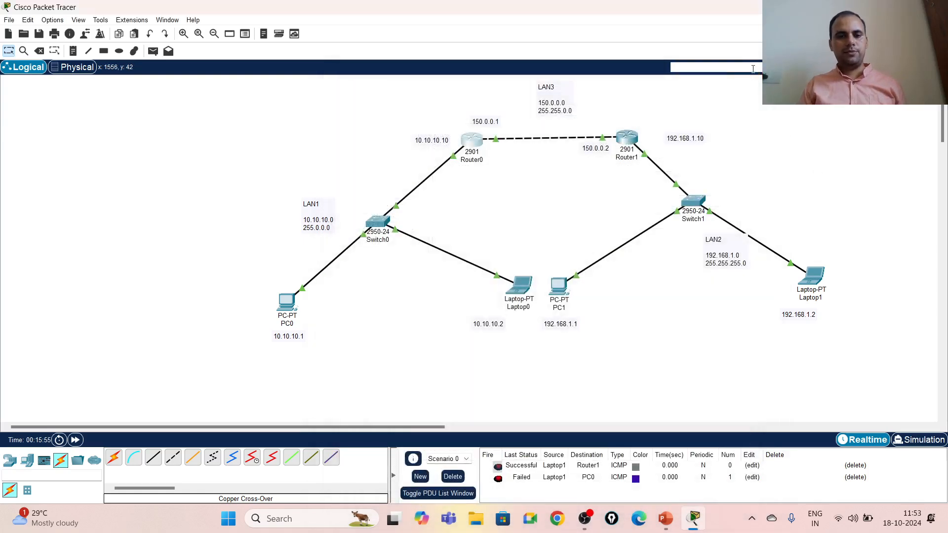
# - Open Router0's IOS command line at its prompt and move the window clear of the LAN1 side of the topology
pyautogui.click(470, 141)
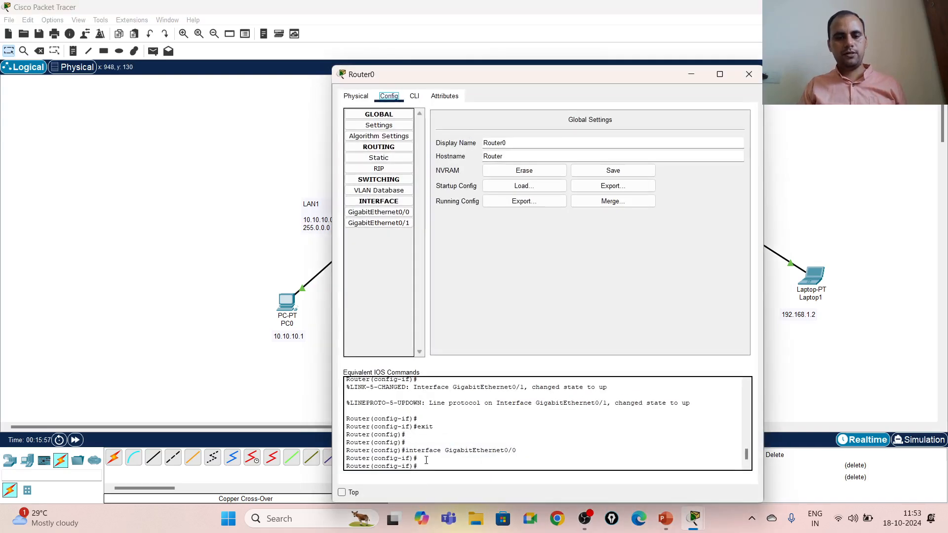
pyautogui.click(424, 461)
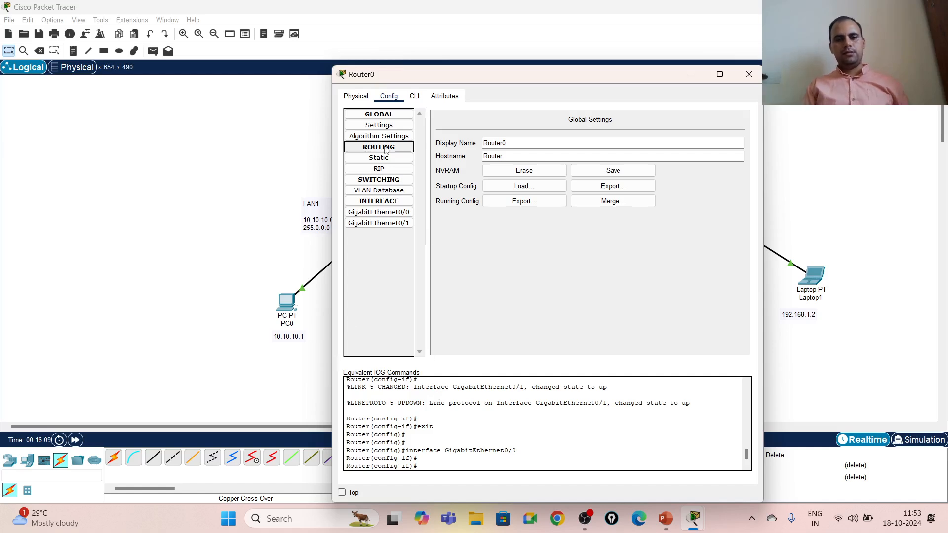
pyautogui.click(414, 96)
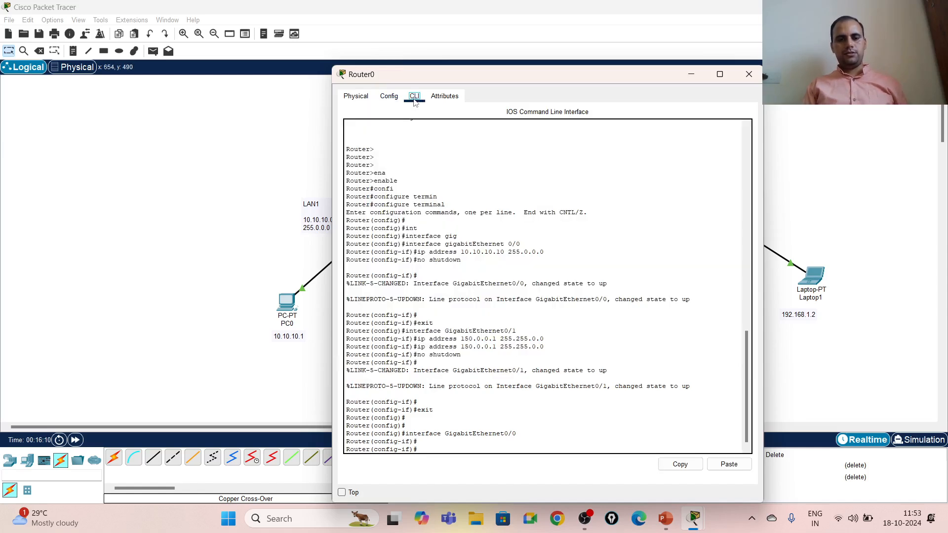
pyautogui.click(422, 447)
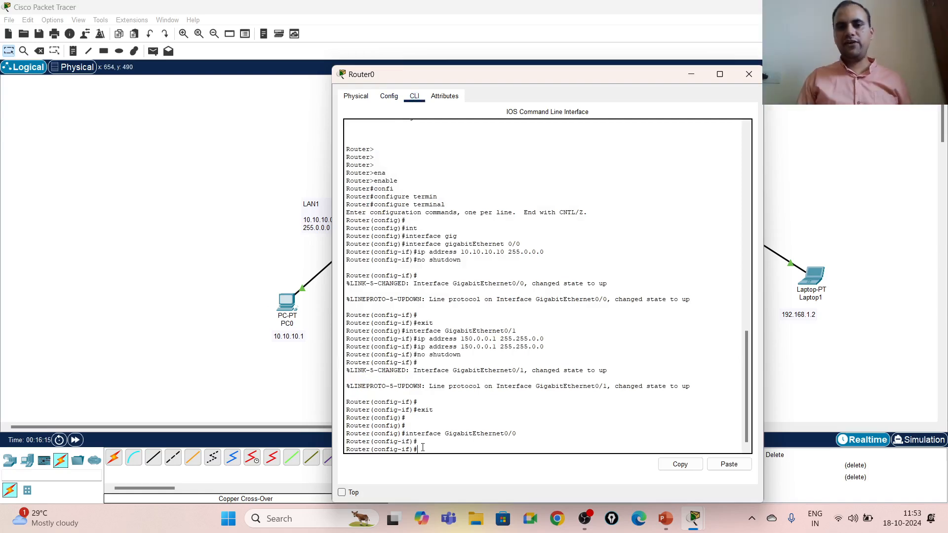
pyautogui.moveTo(573, 77); pyautogui.dragTo(337, 99)
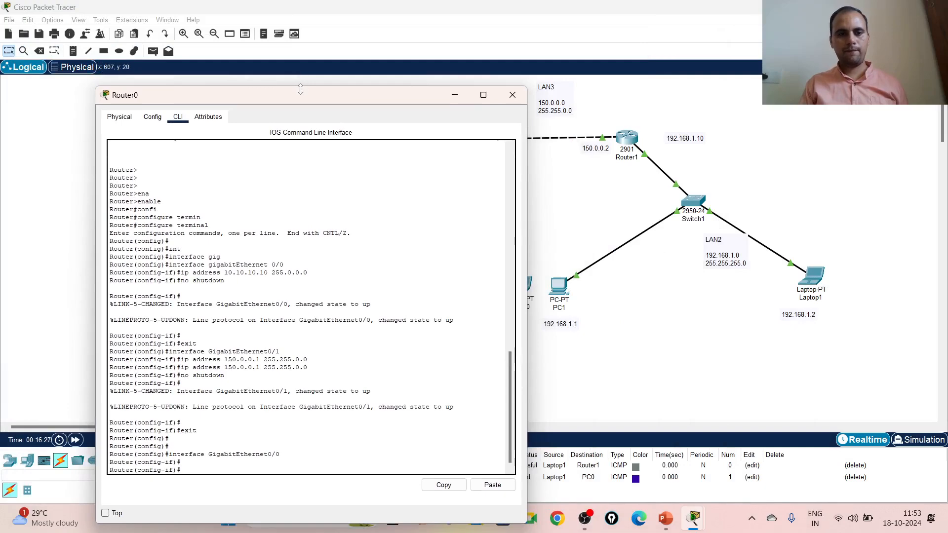
pyautogui.moveTo(300, 89); pyautogui.dragTo(673, 95)
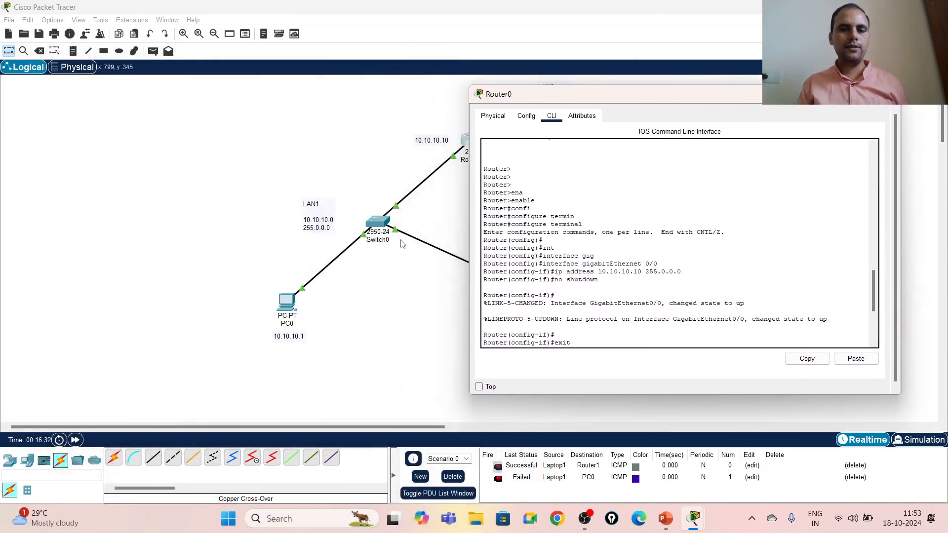
pyautogui.moveTo(605, 93); pyautogui.dragTo(664, 93)
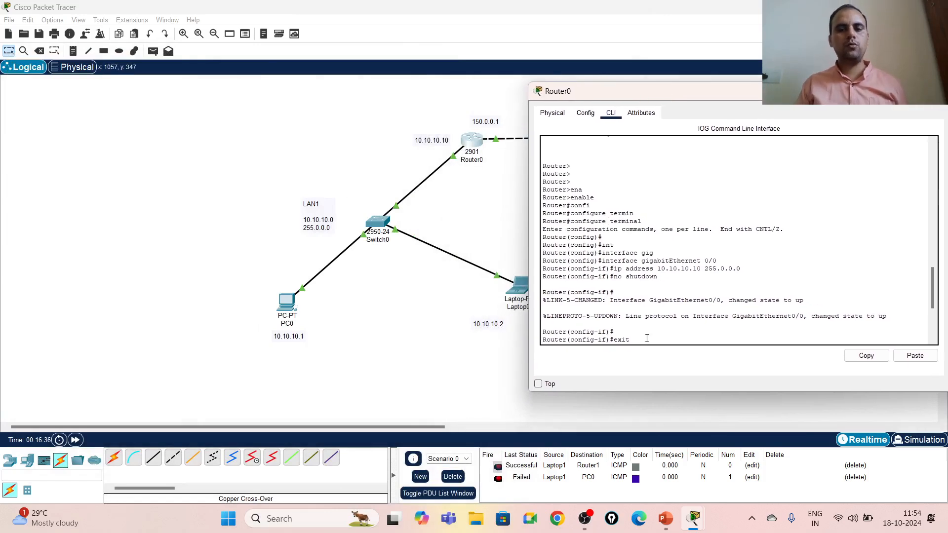
# - Add a static route on Router0 with the command ip route 192.168.1.0 255.255.255.0 150.0.0.2
pyautogui.scroll(-6, 645, 339)
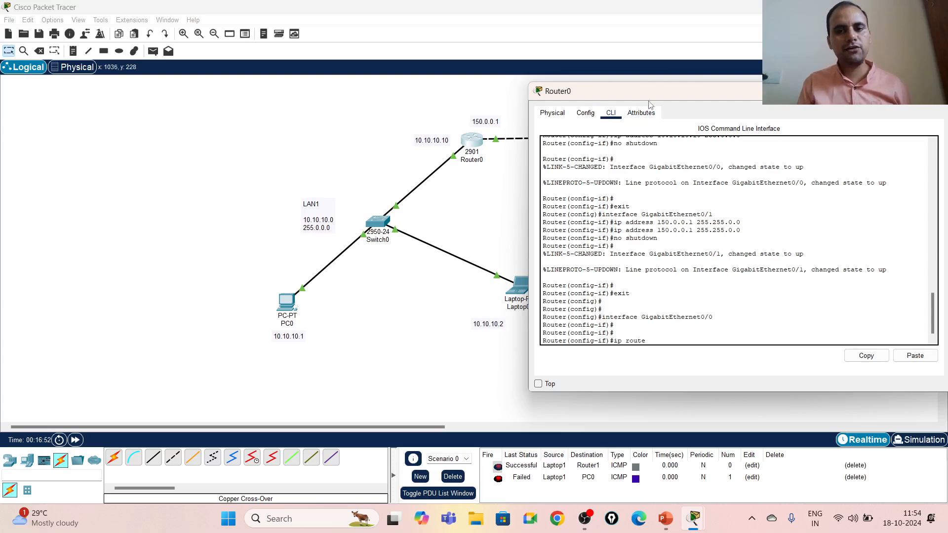
pyautogui.moveTo(648, 101); pyautogui.dragTo(209, 106)
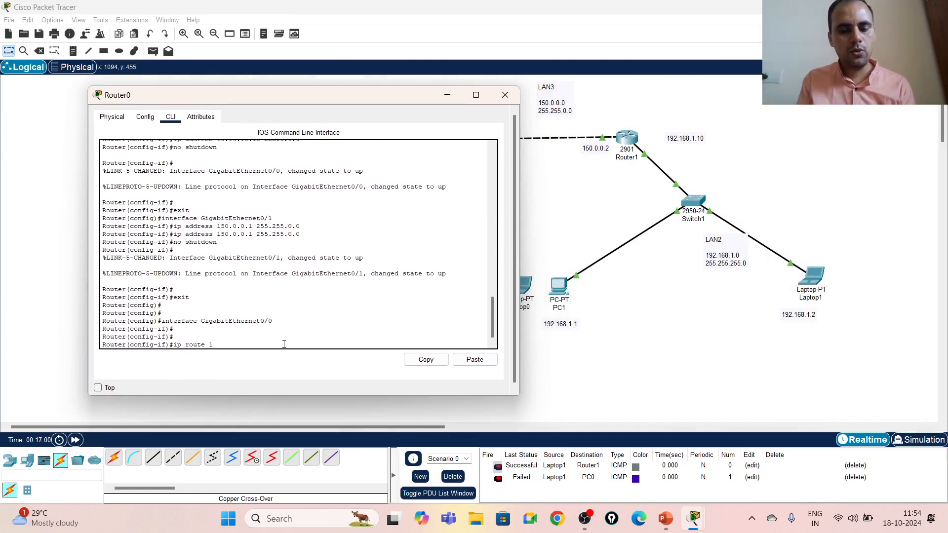
pyautogui.write('16')
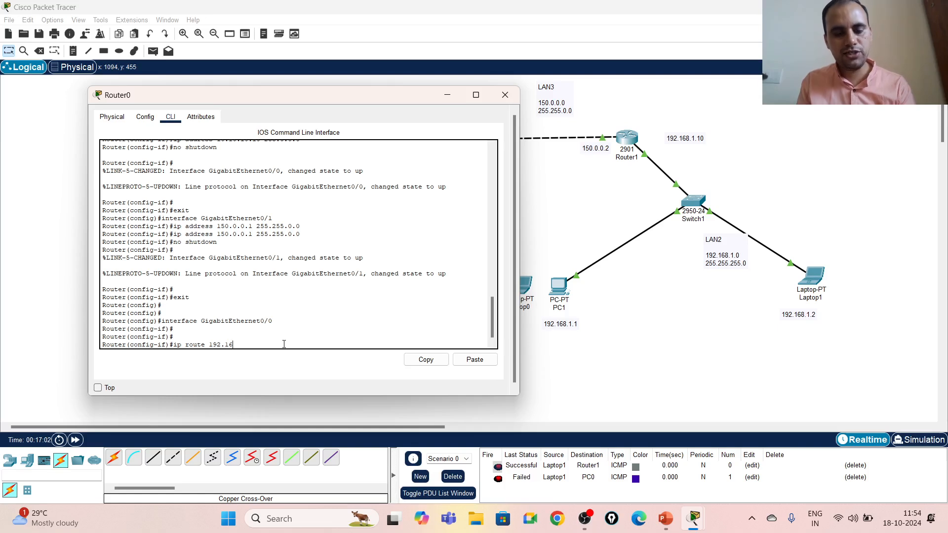
pyautogui.write('8.1.0')
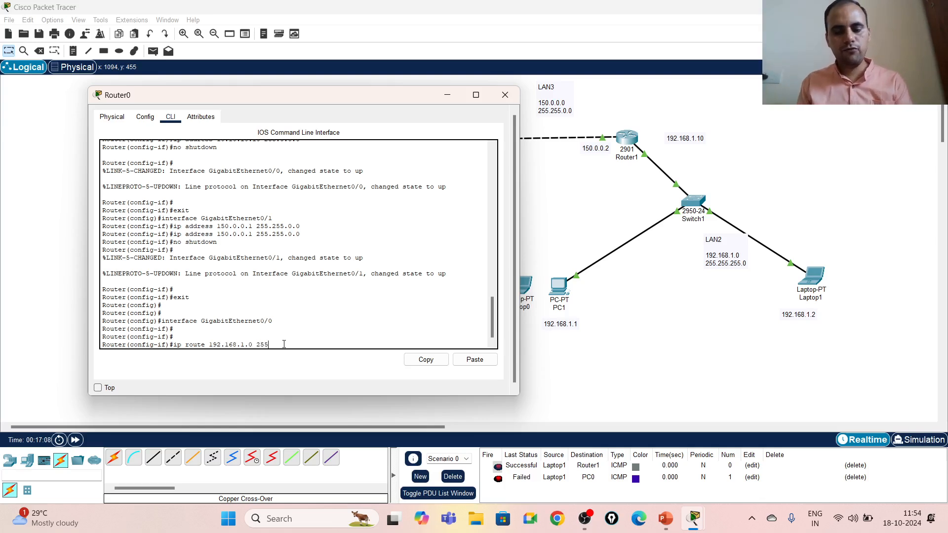
pyautogui.write('255.255')
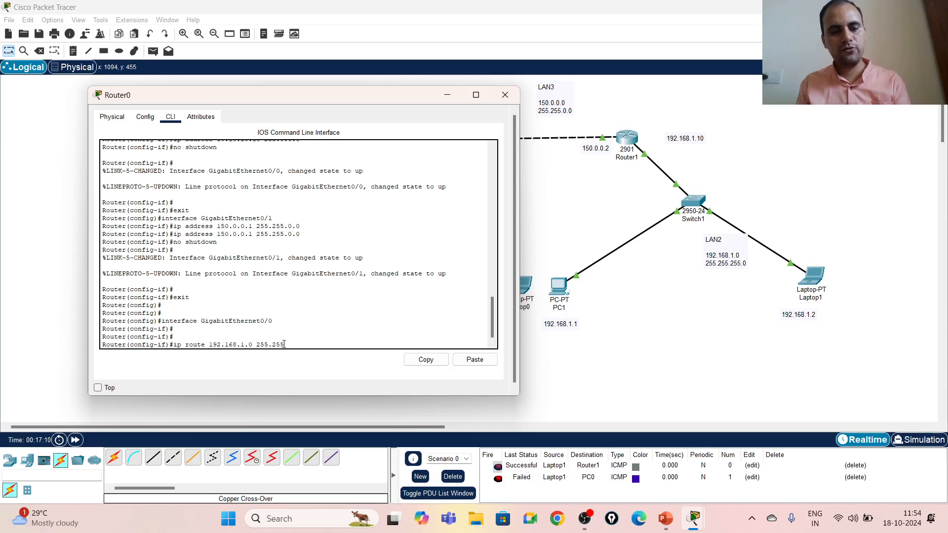
pyautogui.write('.255.0')
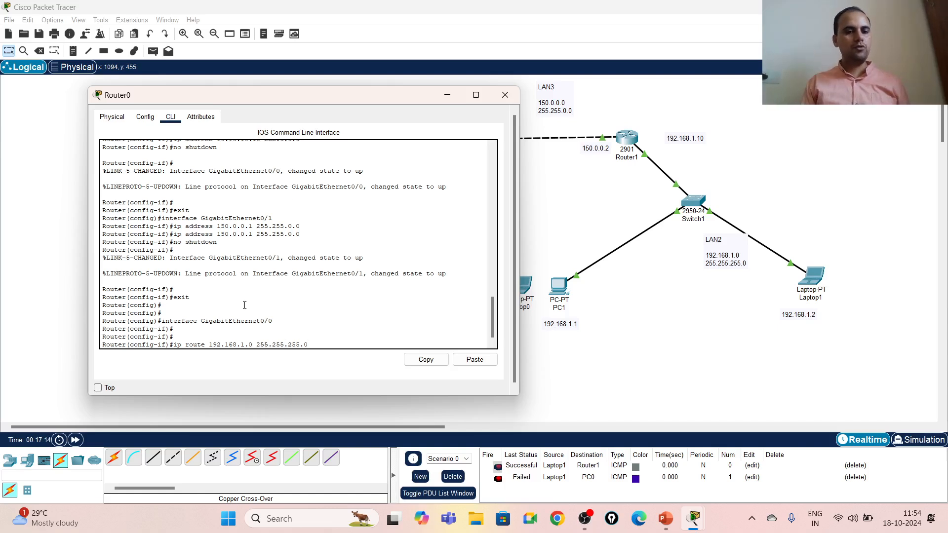
pyautogui.moveTo(336, 103); pyautogui.dragTo(577, 358)
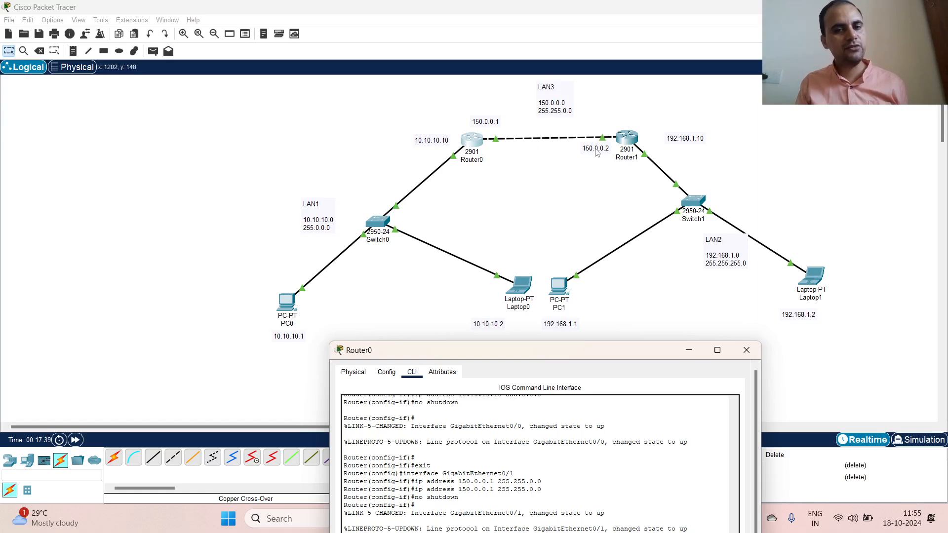
pyautogui.moveTo(541, 344); pyautogui.dragTo(457, 132)
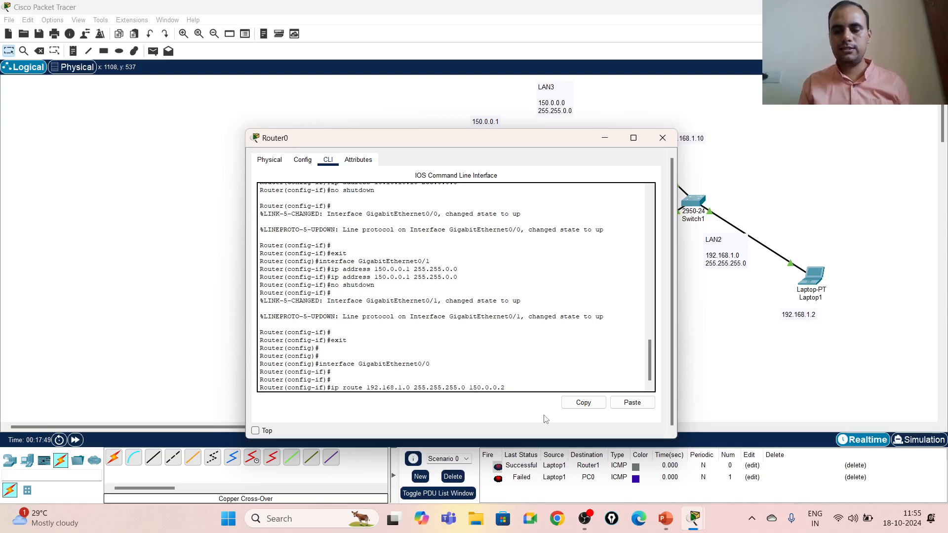
pyautogui.press('Return')
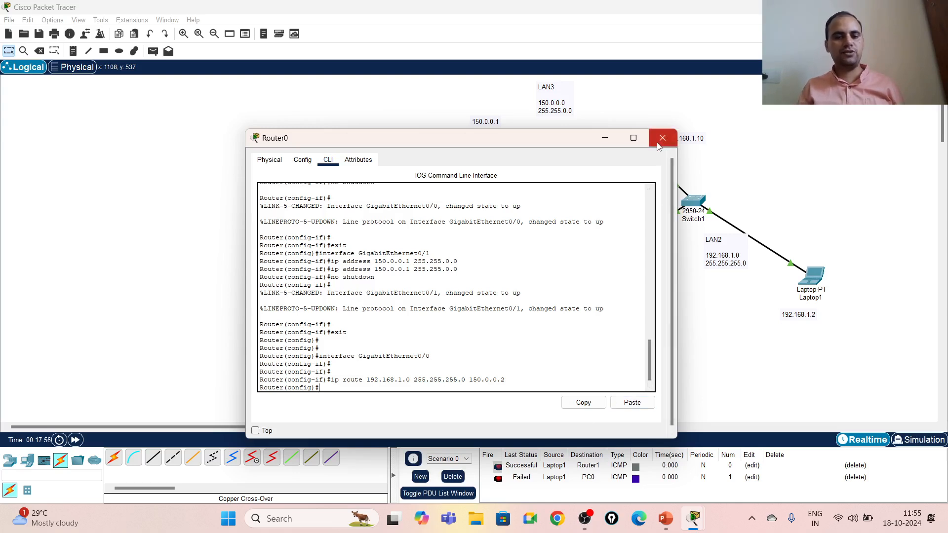
# - Check the static route listed in Router0's configuration and close the router's window
pyautogui.click(303, 160)
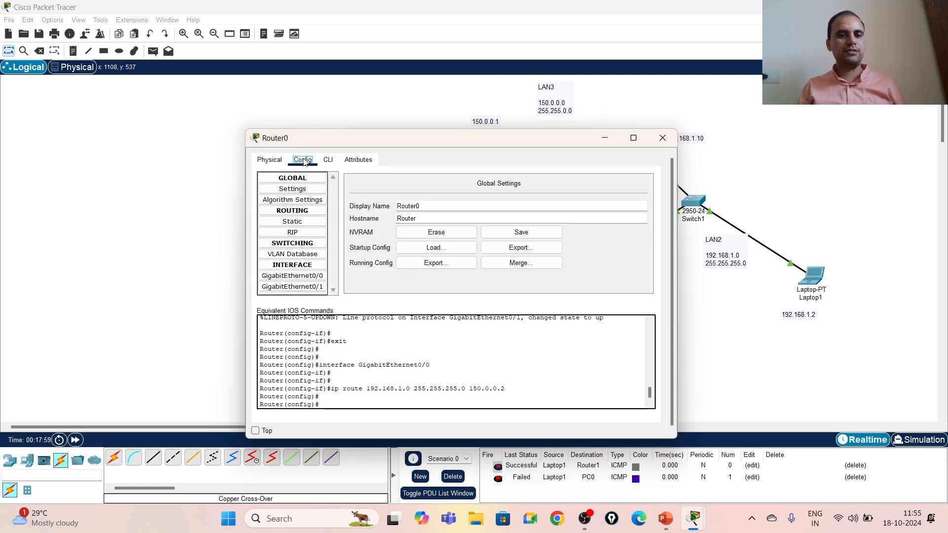
pyautogui.click(291, 220)
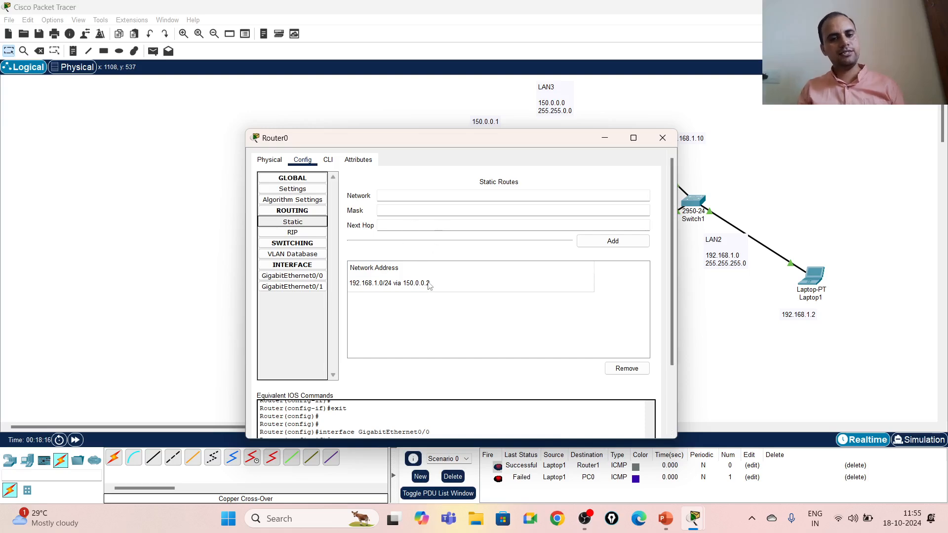
pyautogui.click(661, 141)
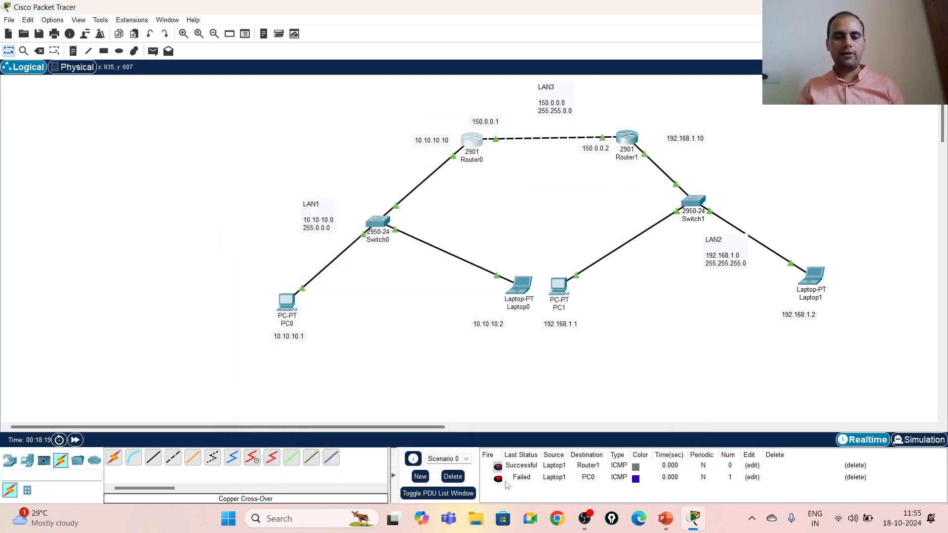
# - Clear Scenario 0's PDU list and test the route by sending a simple PDU from PC0 to Laptop1 twice
pyautogui.click(452, 476)
pyautogui.click(153, 51)
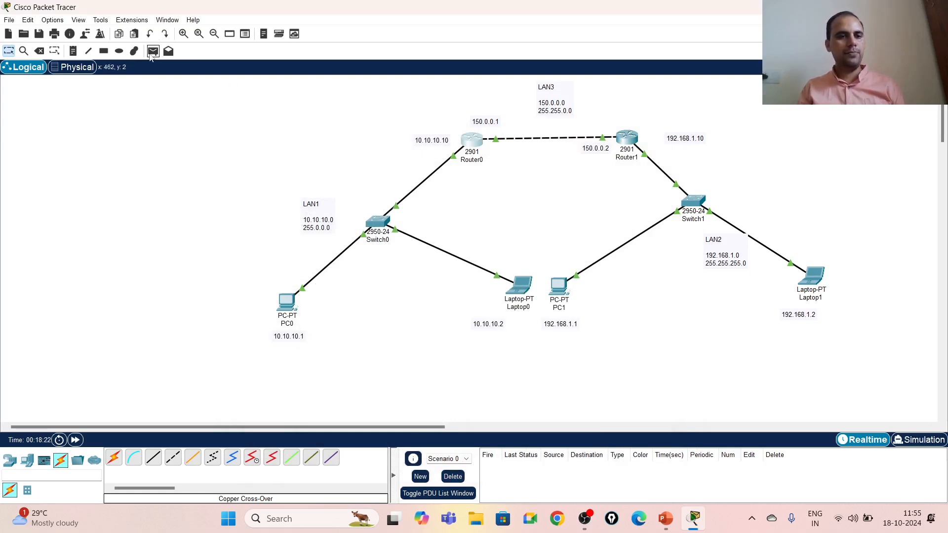
pyautogui.click(286, 300)
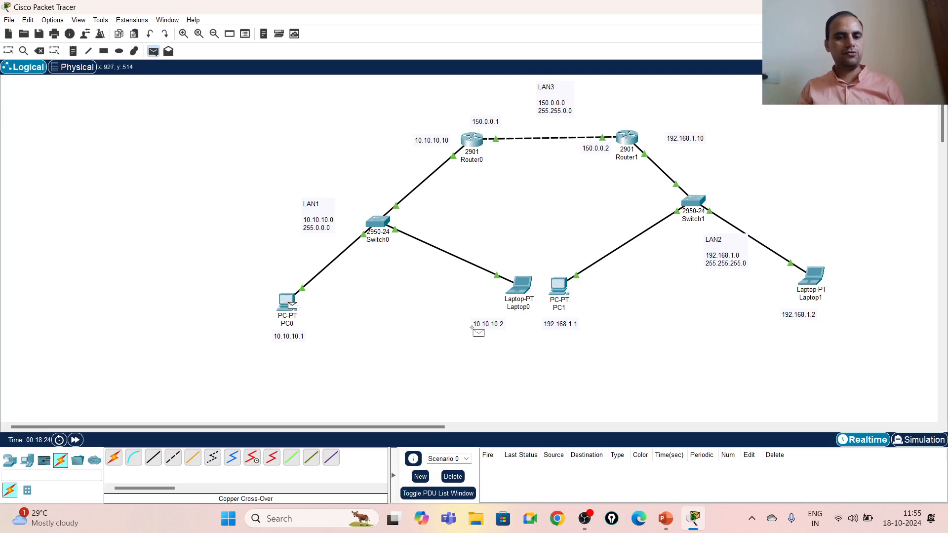
pyautogui.click(812, 276)
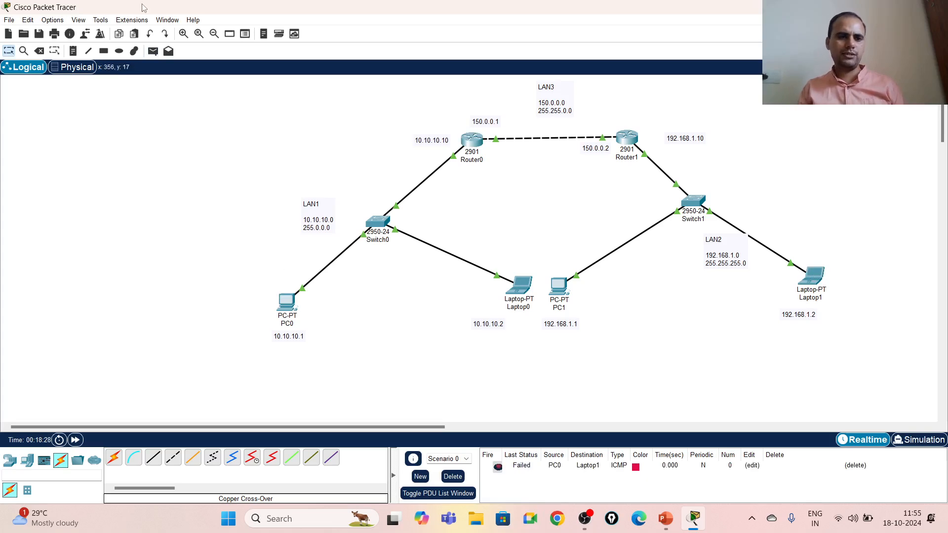
pyautogui.click(153, 51)
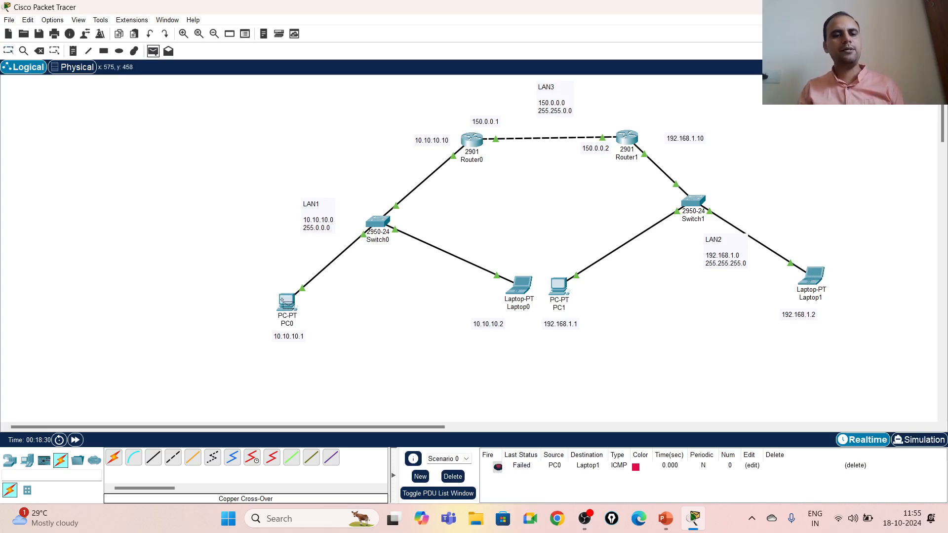
pyautogui.click(287, 301)
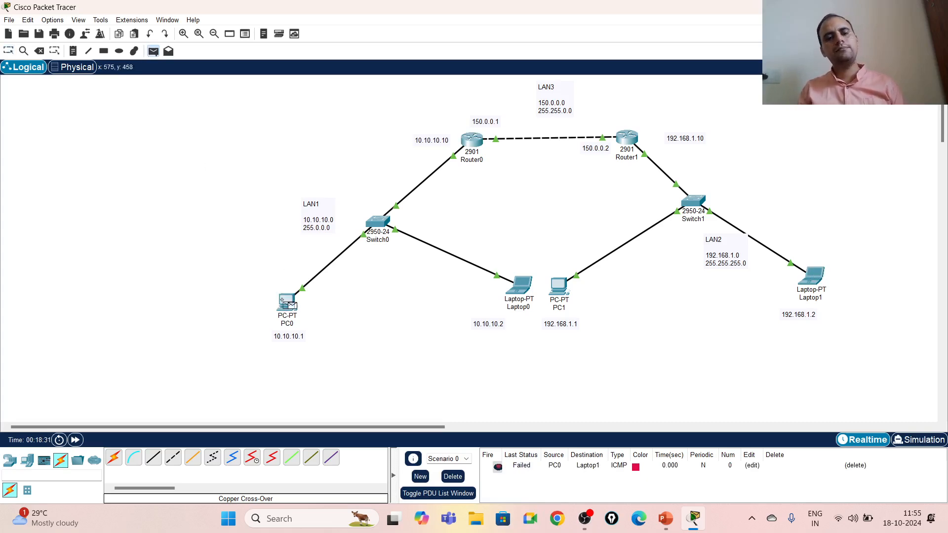
pyautogui.click(811, 279)
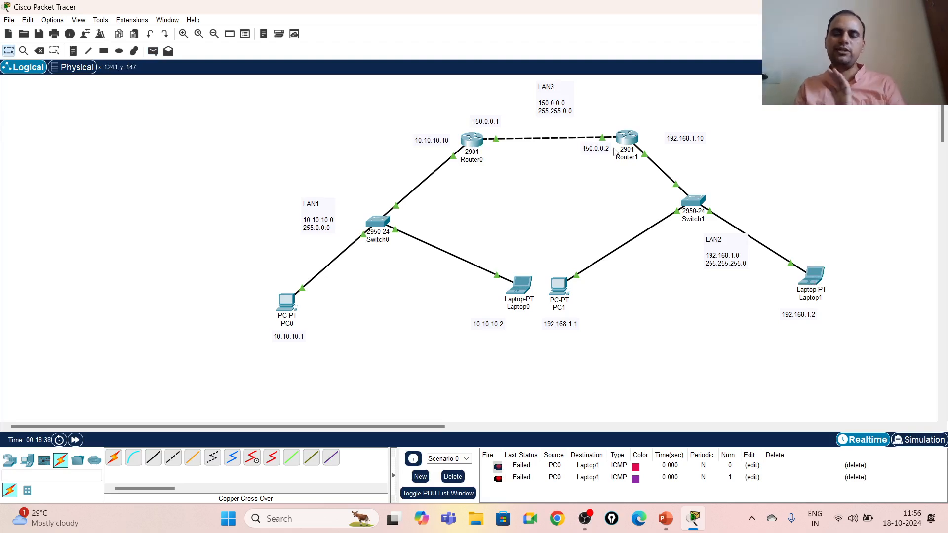
# - Open Router1's static routes form and enter network 10.0.0.0 with mask 255.0.0.0
pyautogui.click(628, 142)
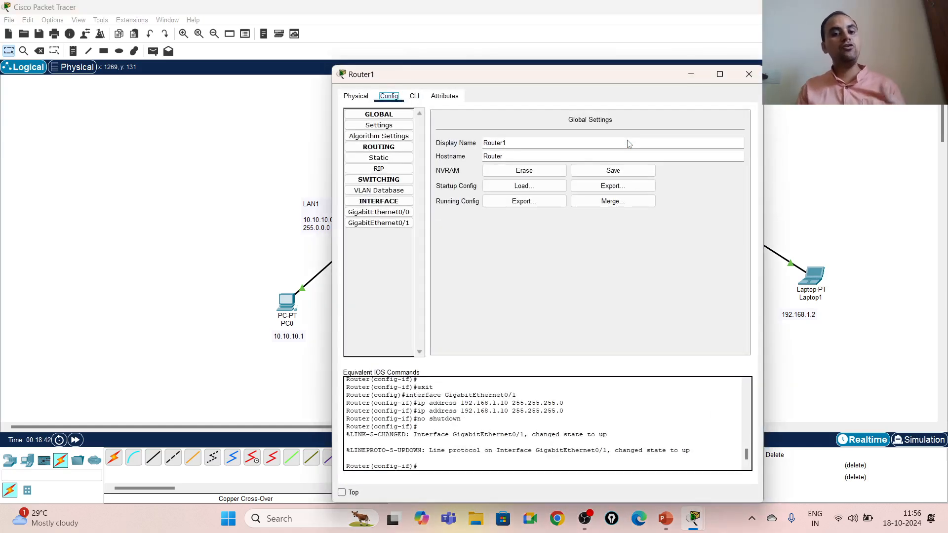
pyautogui.click(378, 158)
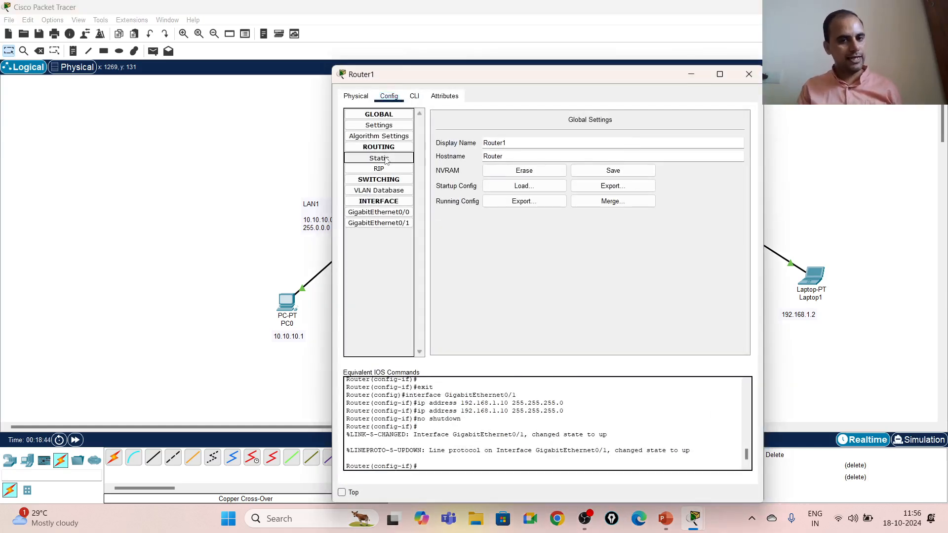
pyautogui.click(510, 132)
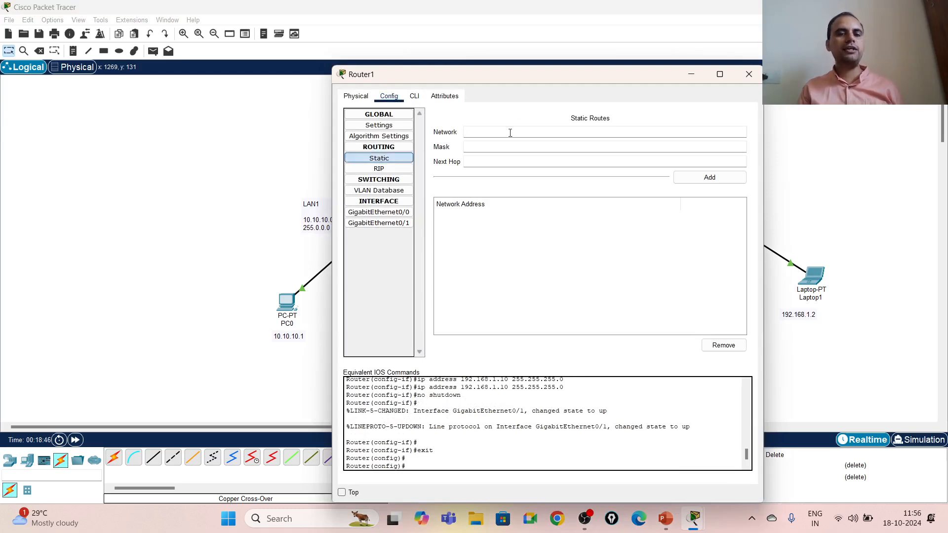
pyautogui.click(510, 132)
pyautogui.moveTo(432, 63); pyautogui.dragTo(626, 94)
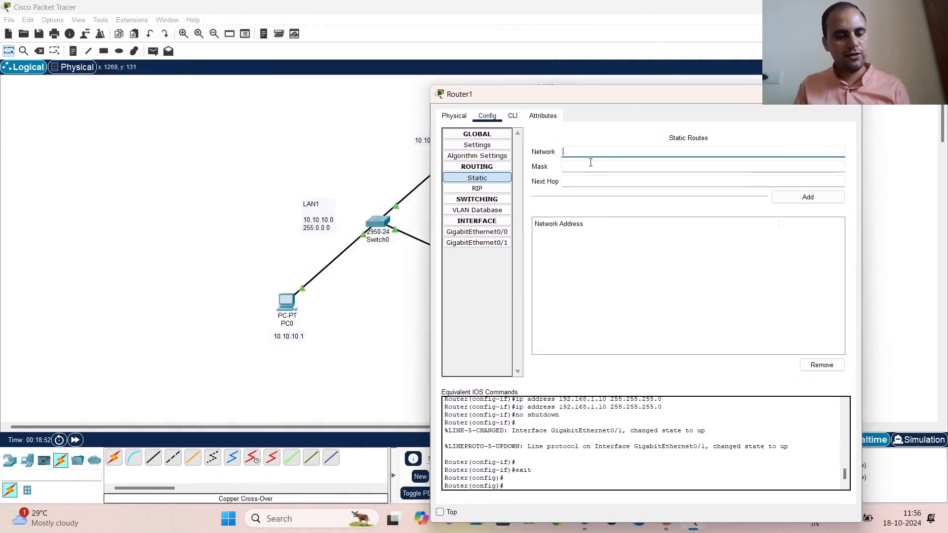
pyautogui.write('10.0.0.0')
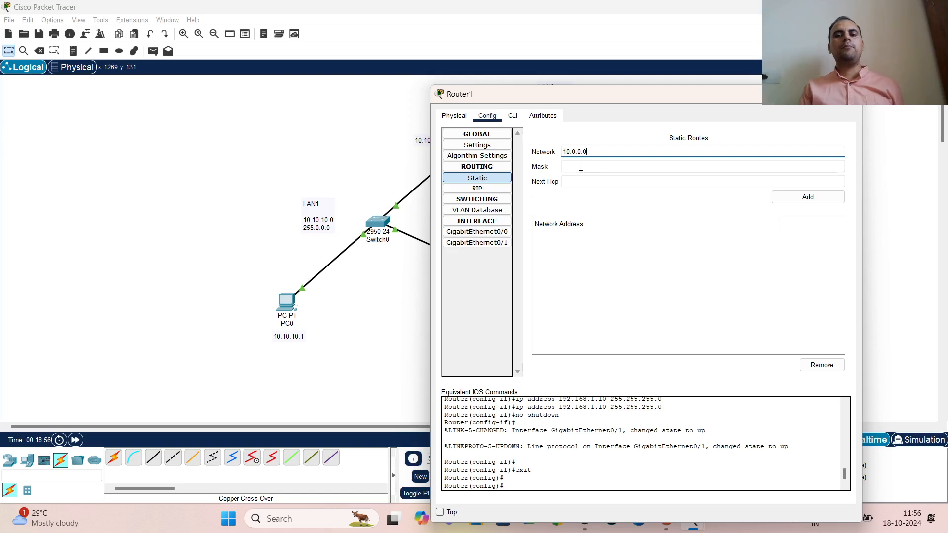
pyautogui.click(580, 167)
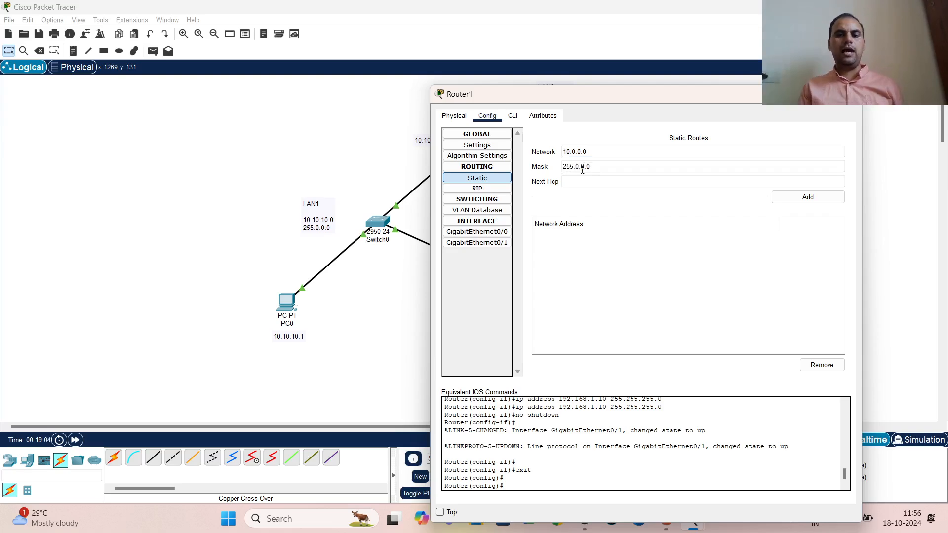
# - Set the next hop to 150.0.0.1 and add the static route to Router1
pyautogui.moveTo(632, 91); pyautogui.dragTo(224, 91)
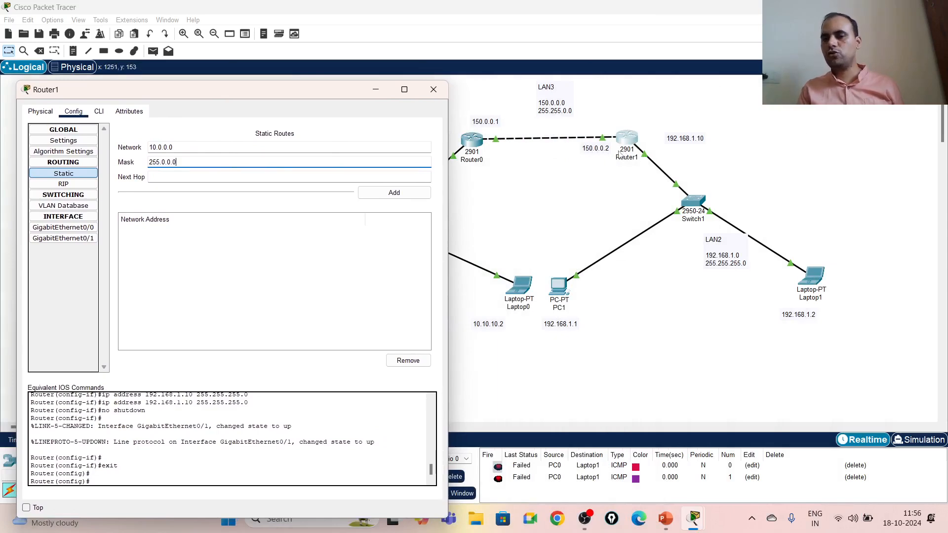
pyautogui.click(175, 175)
pyautogui.write('1')
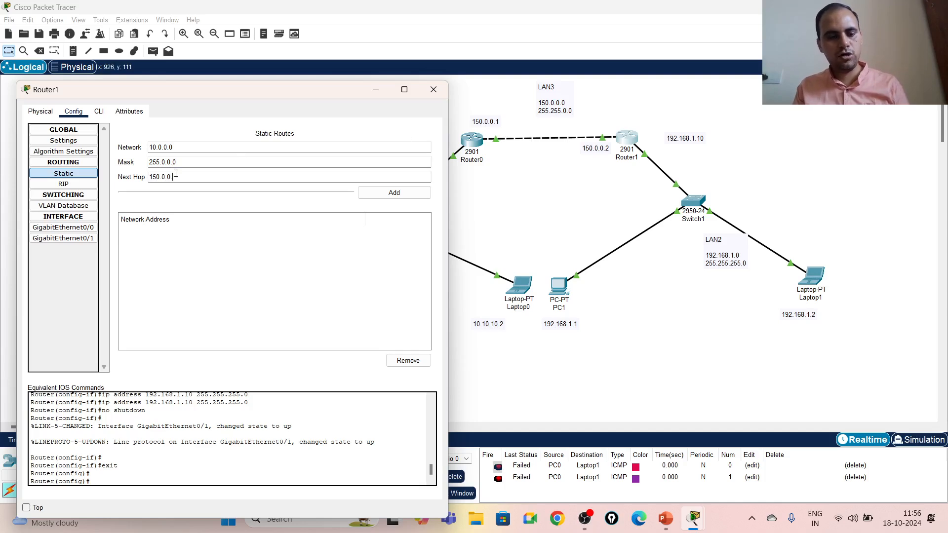
pyautogui.write('50.0.0.1')
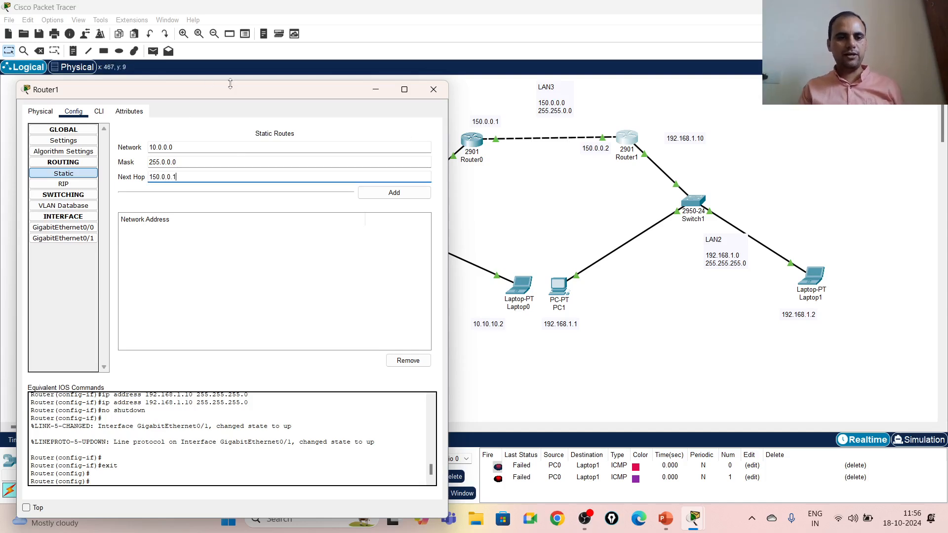
pyautogui.moveTo(228, 94); pyautogui.dragTo(393, 81)
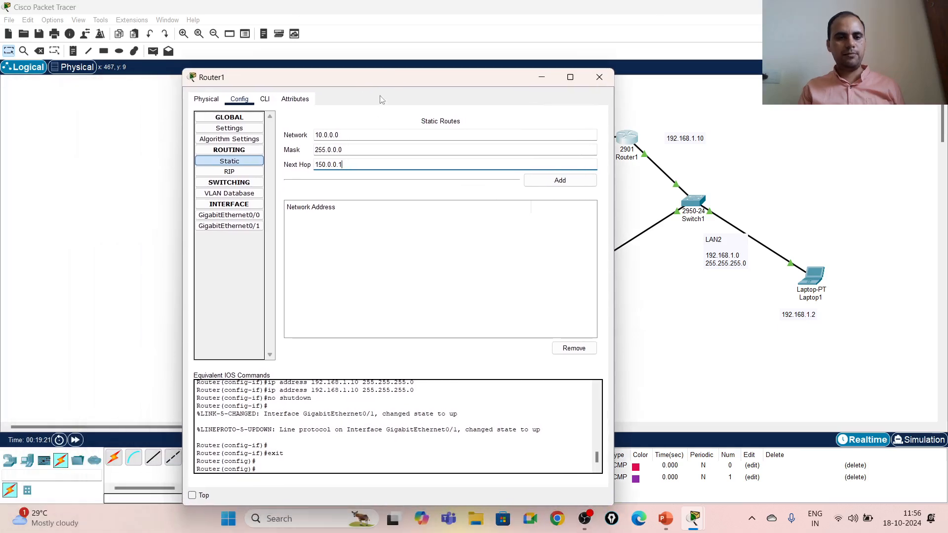
pyautogui.click(557, 181)
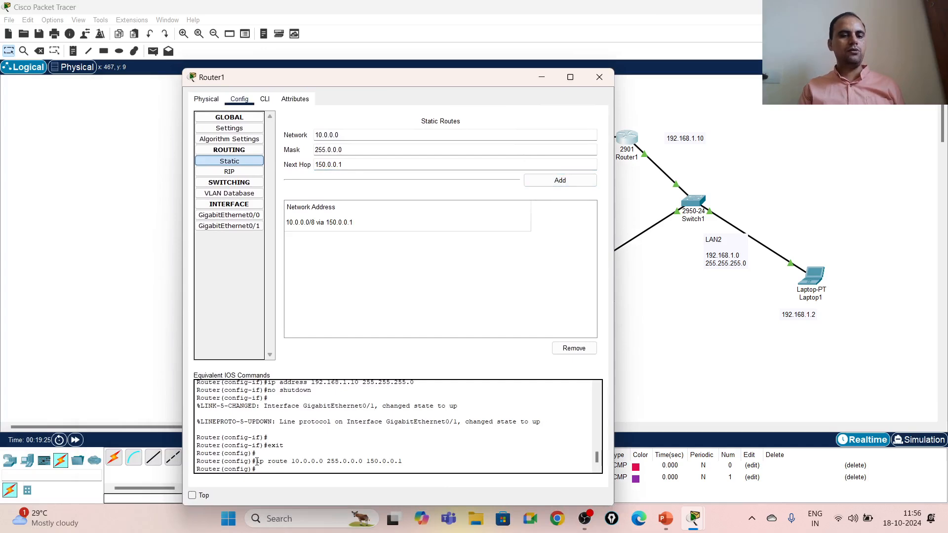
# - Examine the network, mask and next hop of the equivalent ip route command in Router1's configuration
pyautogui.moveTo(257, 461); pyautogui.dragTo(403, 461)
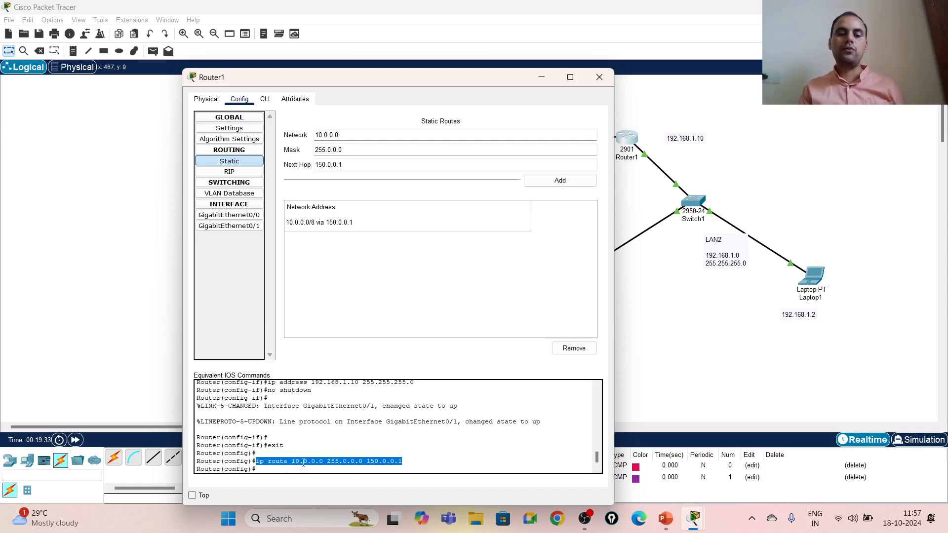
pyautogui.click(341, 462)
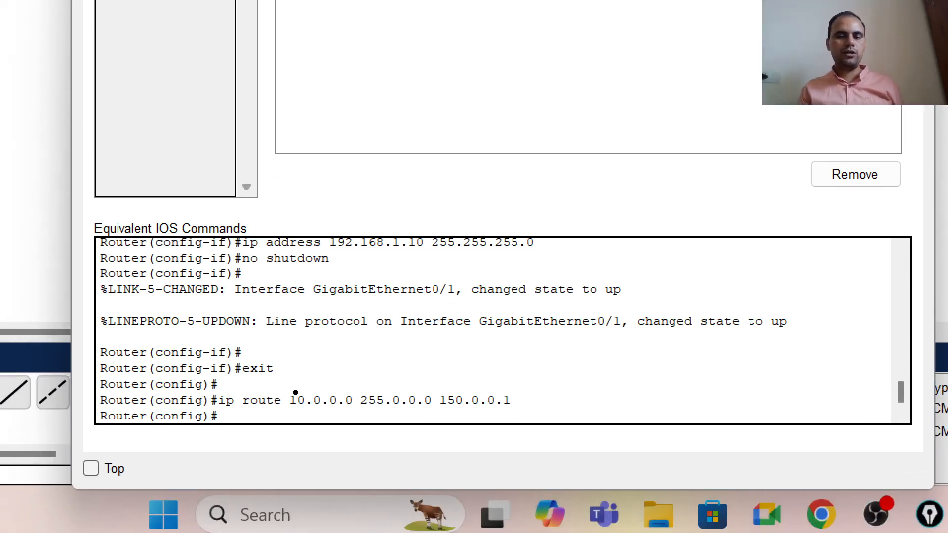
pyautogui.moveTo(295, 392)
pyautogui.mouseDown()
pyautogui.moveTo(275, 404)
pyautogui.moveTo(353, 422)
pyautogui.moveTo(465, 419)
pyautogui.moveTo(409, 387)
pyautogui.moveTo(286, 369)
pyautogui.moveTo(280, 390)
pyautogui.mouseUp()
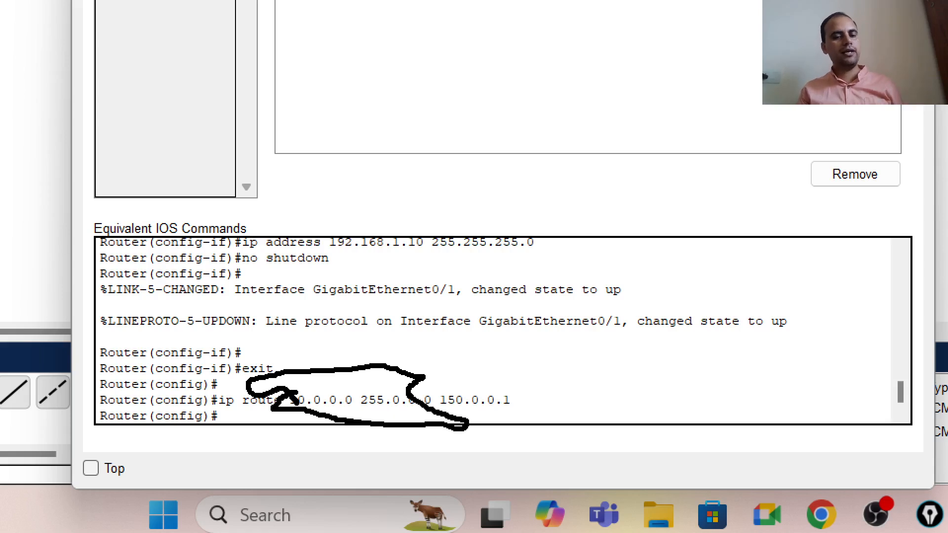
pyautogui.moveTo(459, 368)
pyautogui.mouseDown()
pyautogui.moveTo(429, 393)
pyautogui.moveTo(483, 435)
pyautogui.moveTo(523, 379)
pyautogui.moveTo(449, 364)
pyautogui.mouseUp()
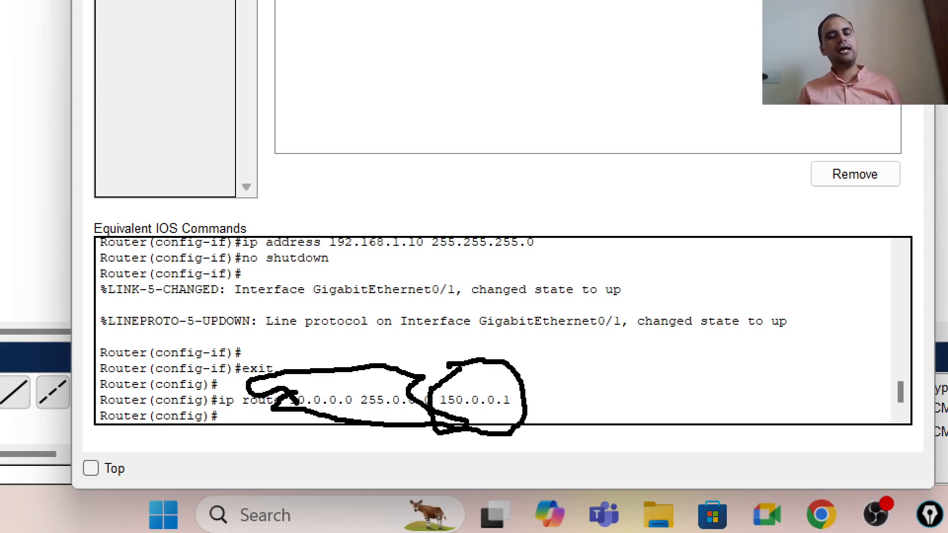
pyautogui.press('Escape')
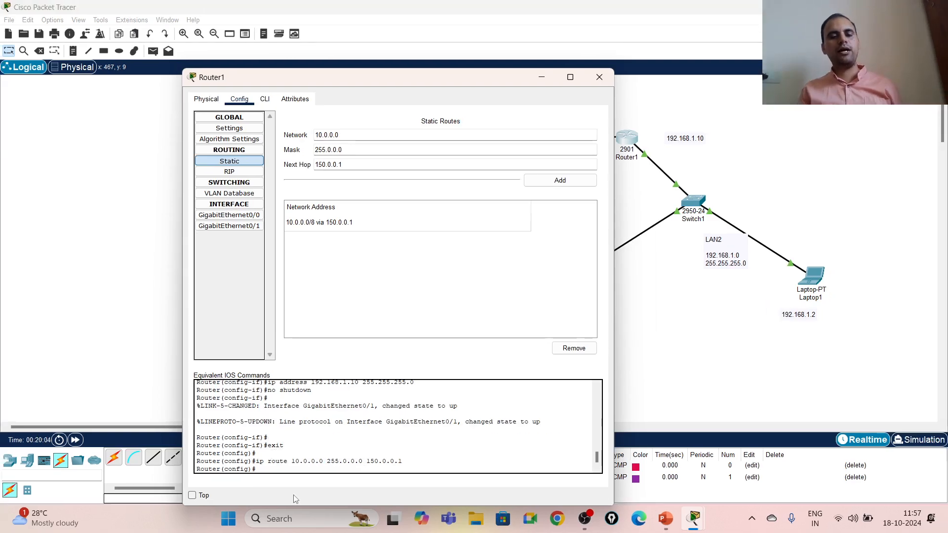
# - Close Router1's window and clear Scenario 0's PDU list
pyautogui.click(598, 77)
pyautogui.click(453, 476)
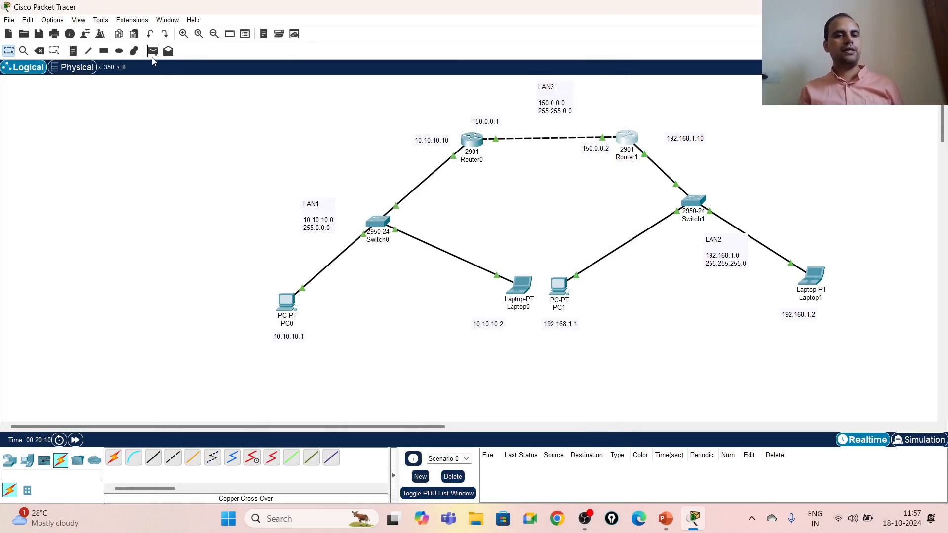
# - Test the routes by sending simple PDUs from PC0 to PC1 and from PC1 to Laptop0
pyautogui.click(153, 51)
pyautogui.click(286, 300)
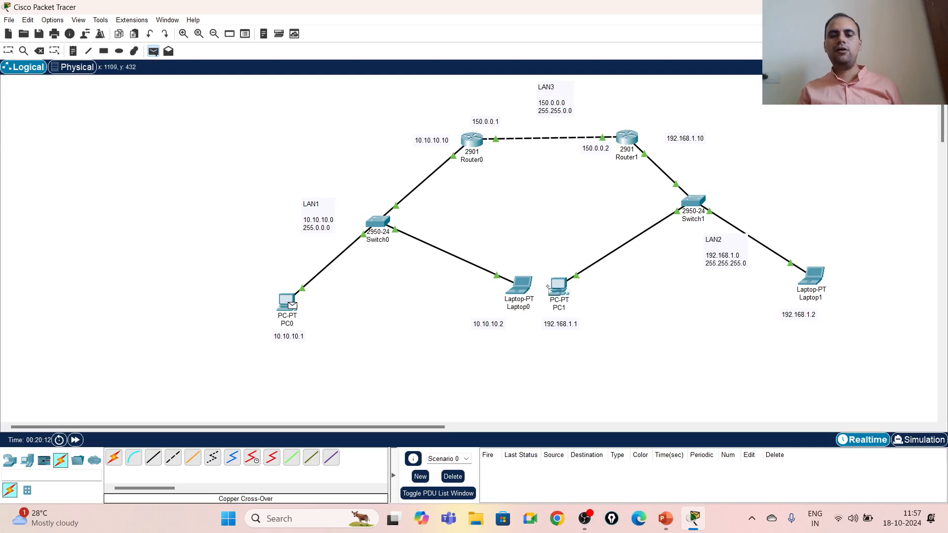
pyautogui.click(557, 285)
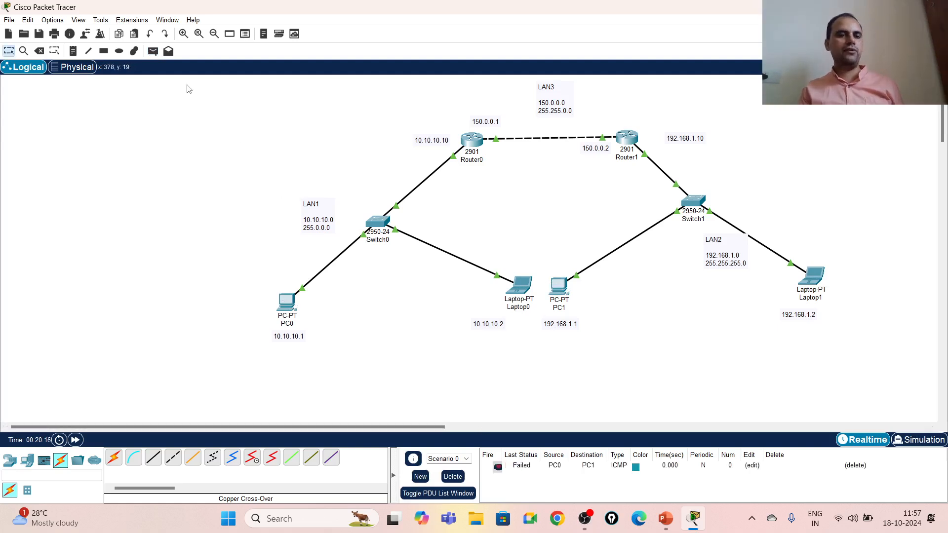
pyautogui.click(152, 51)
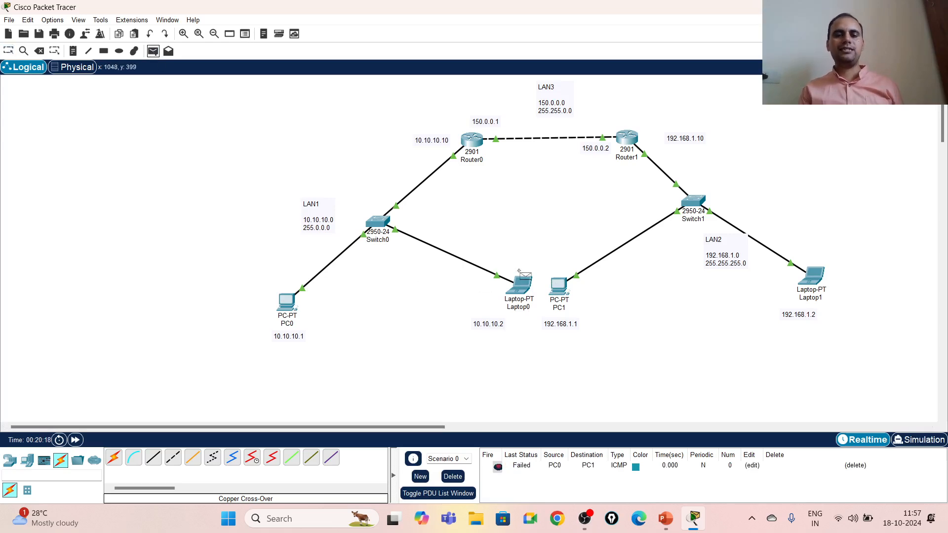
pyautogui.click(559, 286)
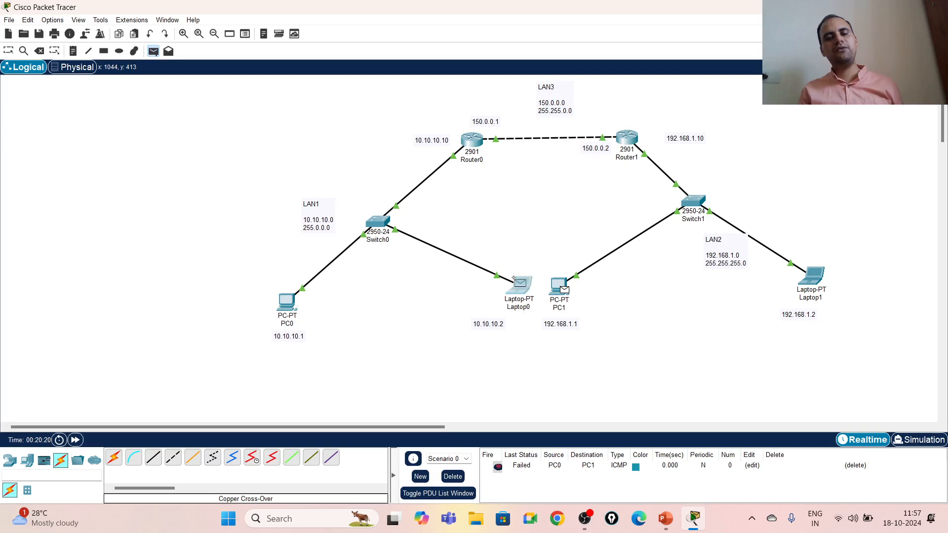
pyautogui.click(516, 282)
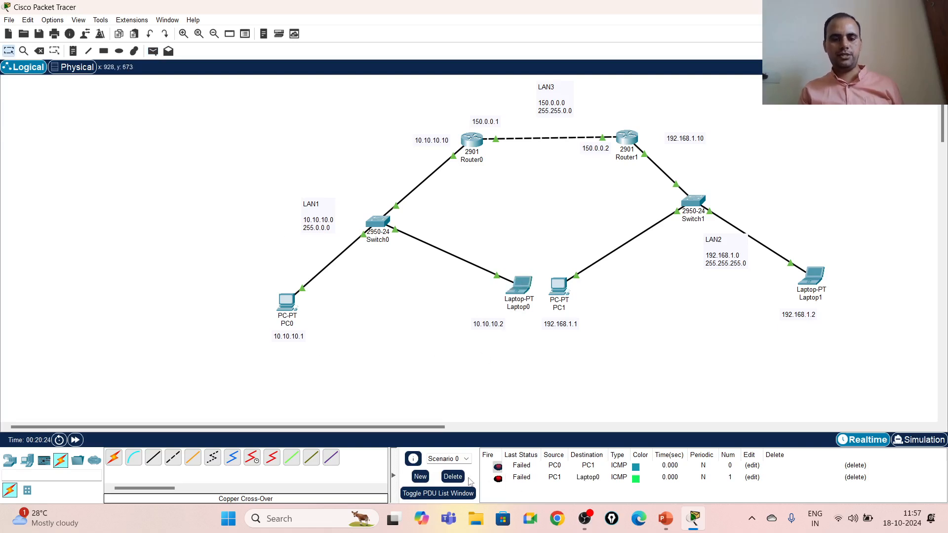
# - Clear Scenario 0's PDU list and send simple PDUs from PC0 to Laptop1 and from PC1 to Laptop0
pyautogui.click(452, 476)
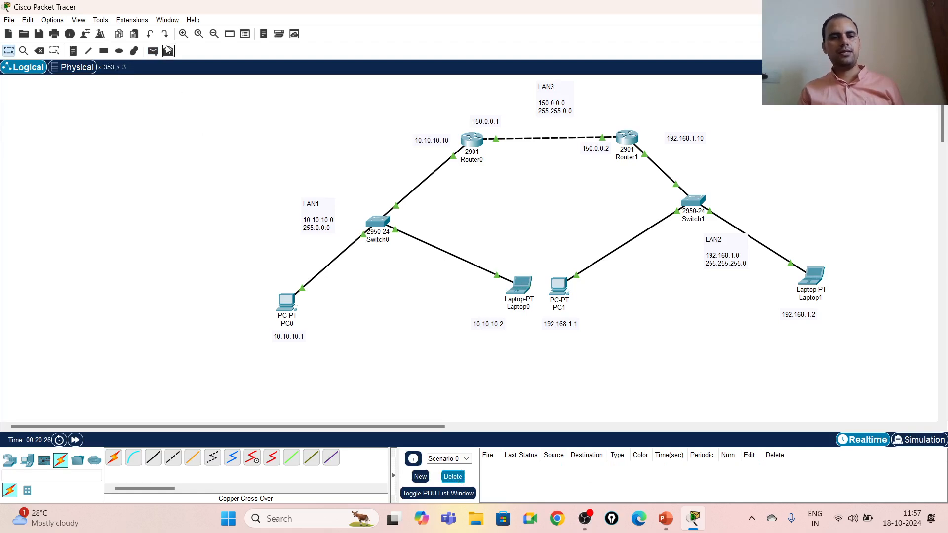
pyautogui.click(153, 51)
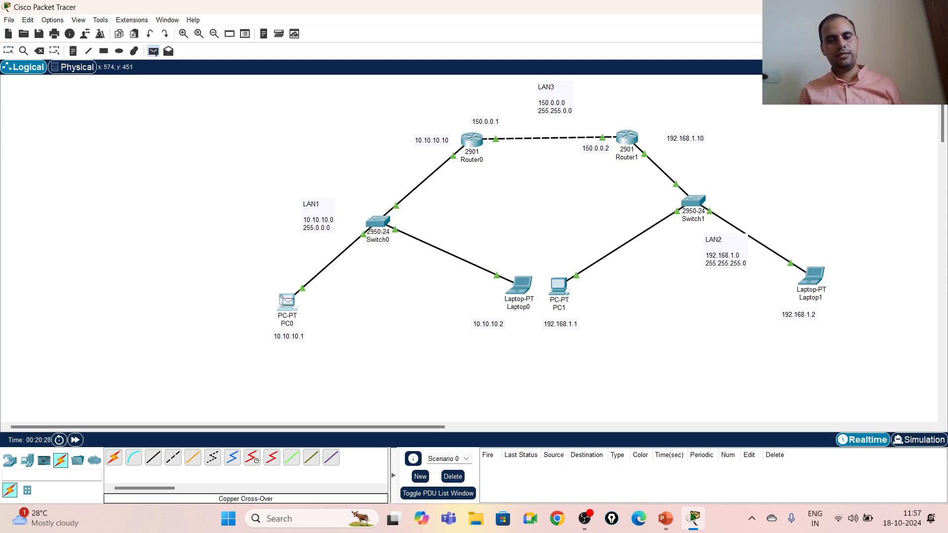
pyautogui.click(286, 300)
pyautogui.click(809, 279)
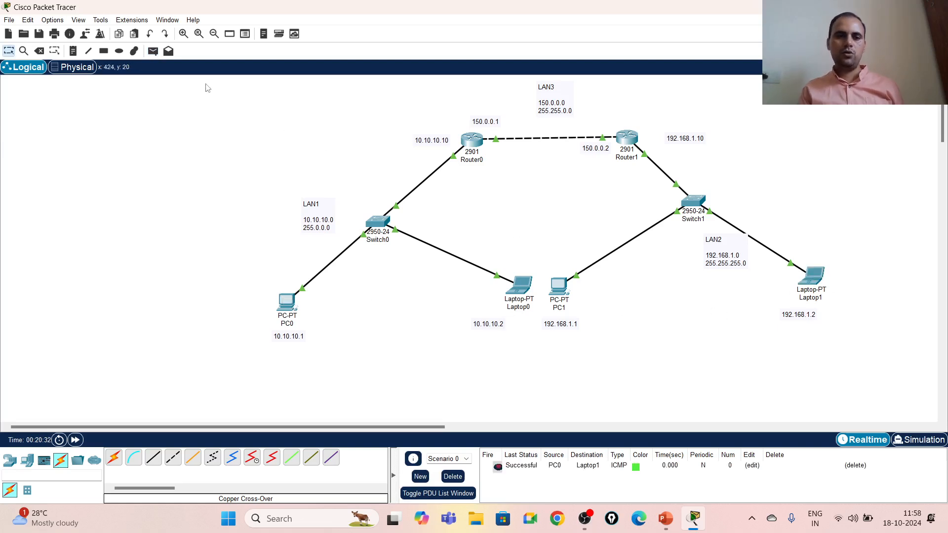
pyautogui.click(153, 51)
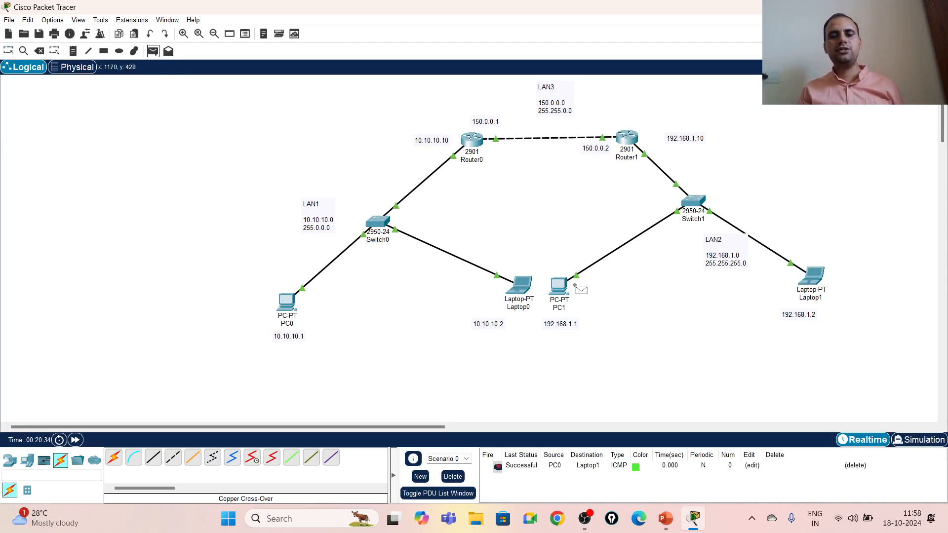
pyautogui.click(559, 286)
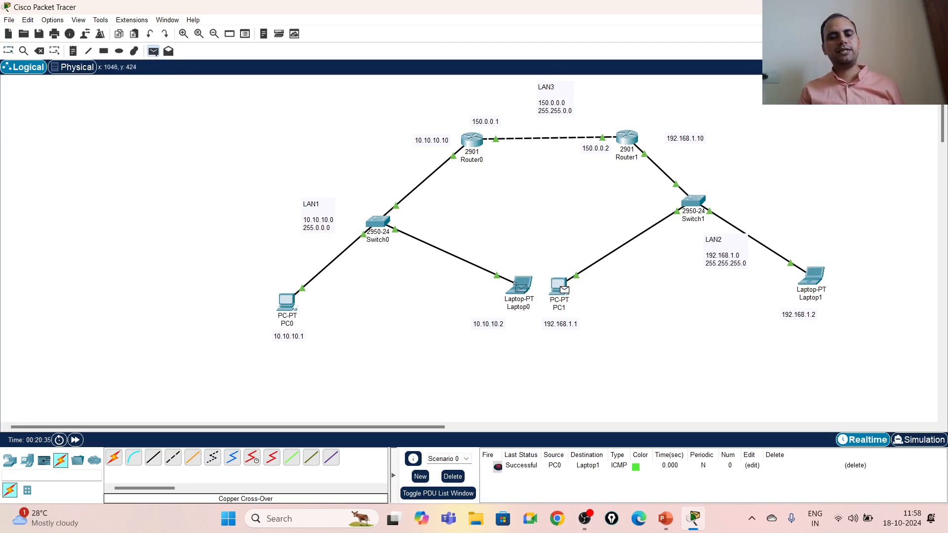
pyautogui.click(519, 285)
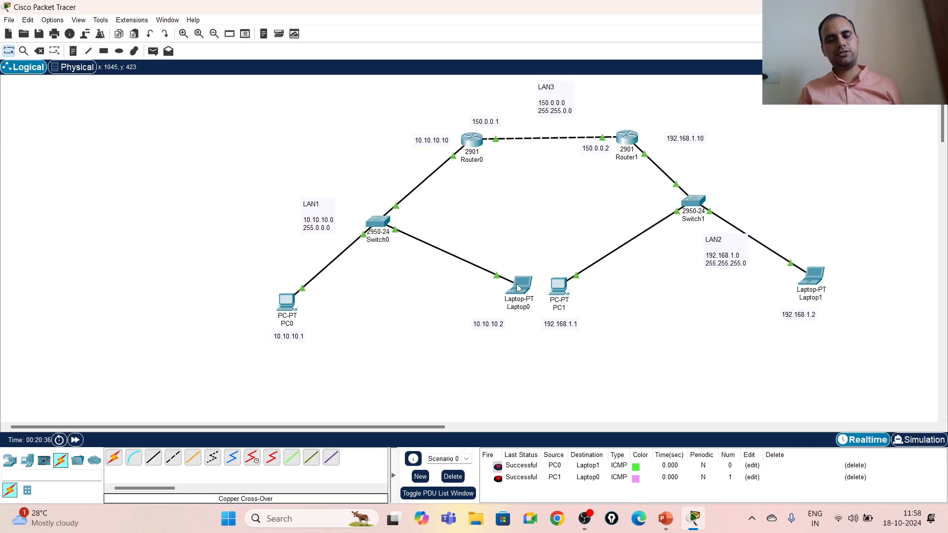
# - Clear the PDU list again and send one simple PDU from PC0 to Laptop1
pyautogui.click(450, 477)
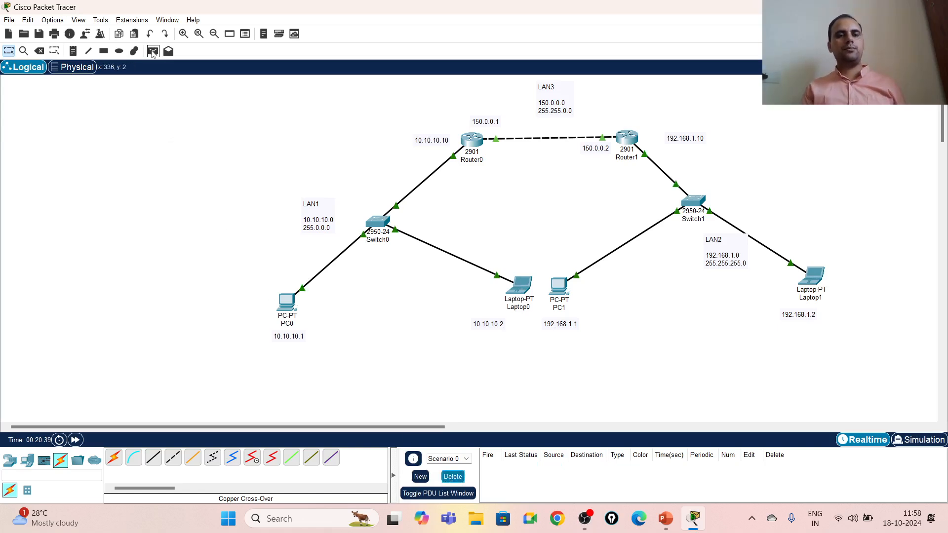
pyautogui.click(153, 52)
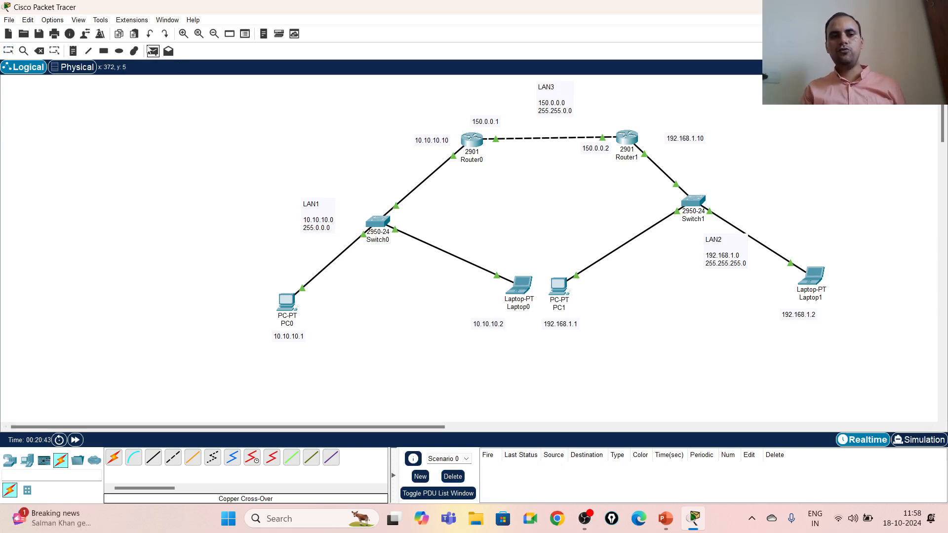
pyautogui.click(287, 300)
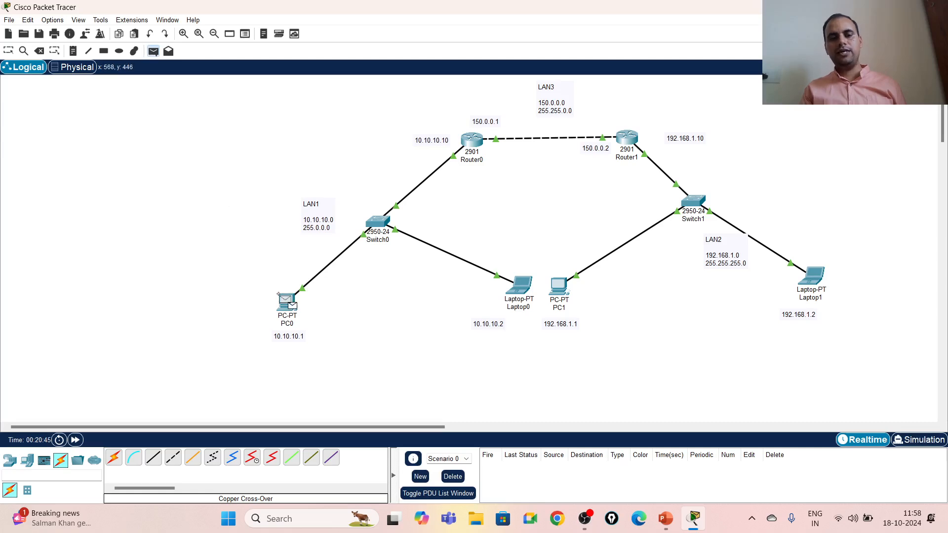
pyautogui.click(805, 278)
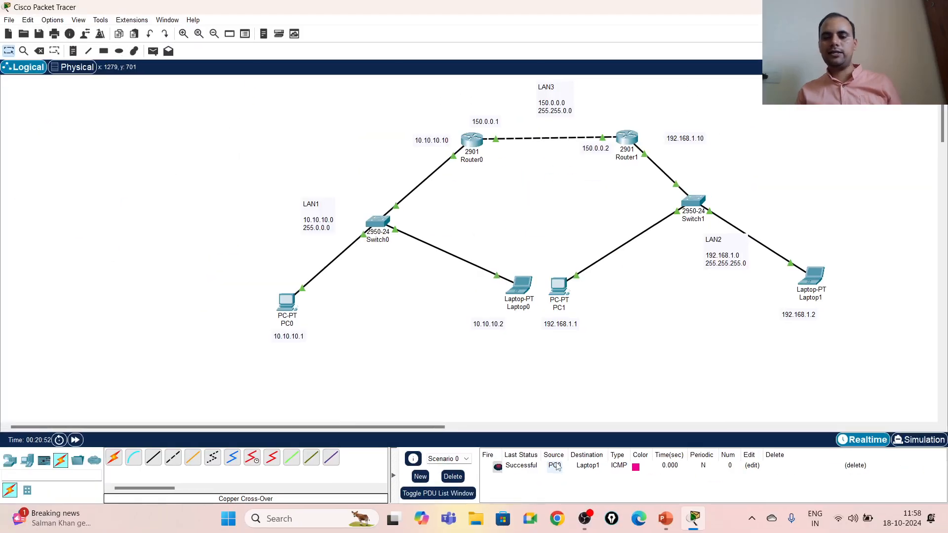
# - Switch to Simulation mode and limit the visible event filters to ICMP only
pyautogui.click(918, 439)
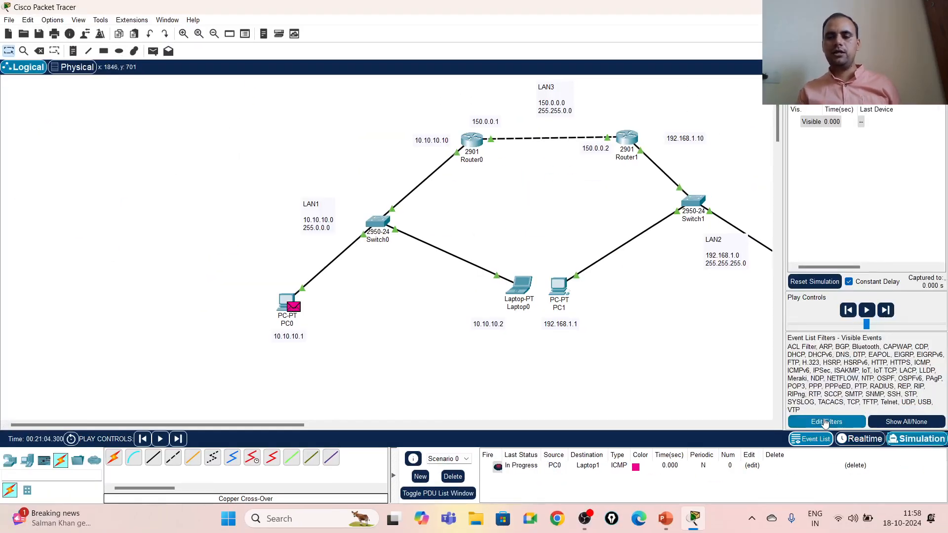
pyautogui.click(900, 423)
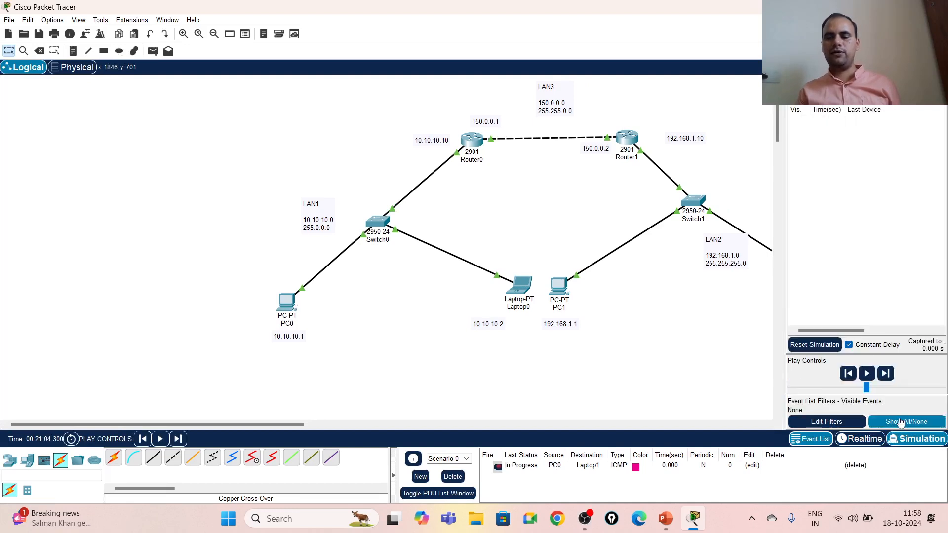
pyautogui.click(826, 422)
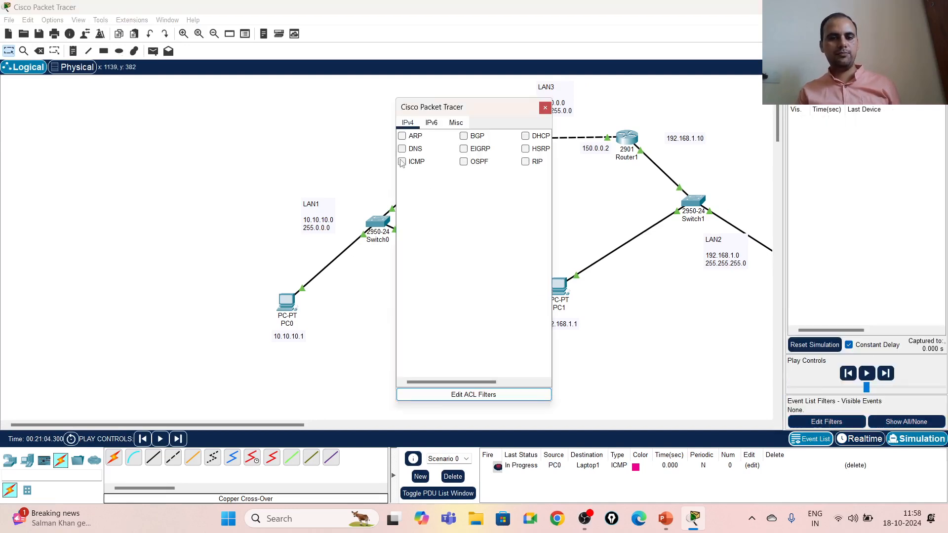
pyautogui.click(546, 108)
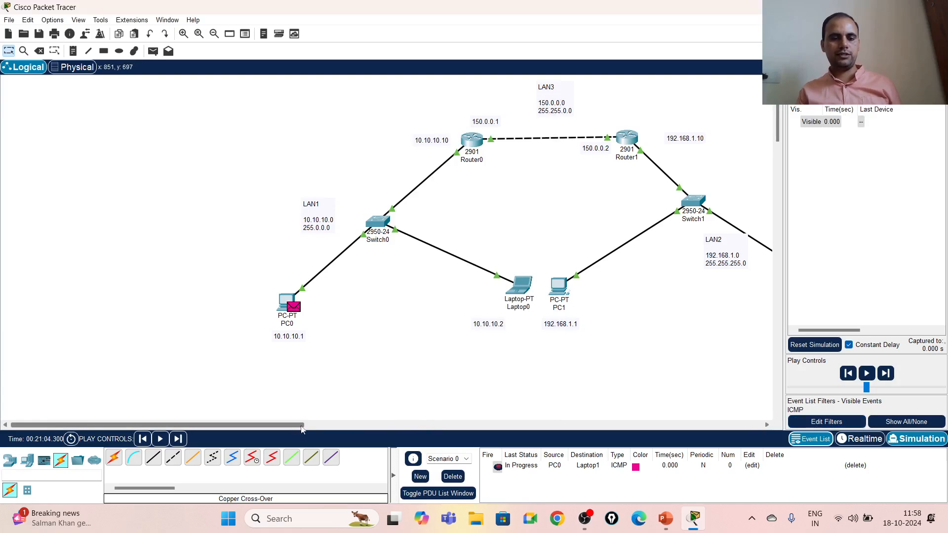
# - Play the simulation and follow the ICMP packet from PC0 to Laptop1 and back across both routers
pyautogui.moveTo(291, 427); pyautogui.dragTo(373, 427)
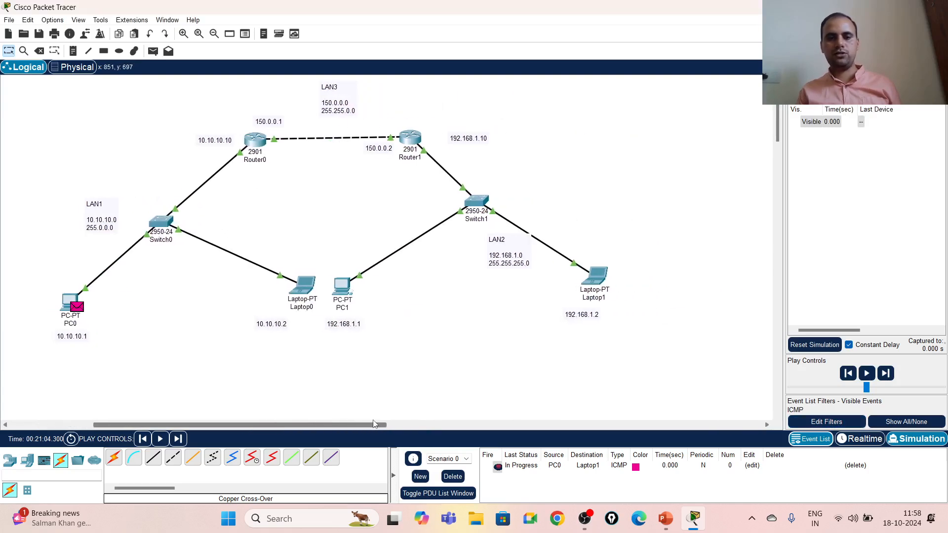
pyautogui.click(866, 373)
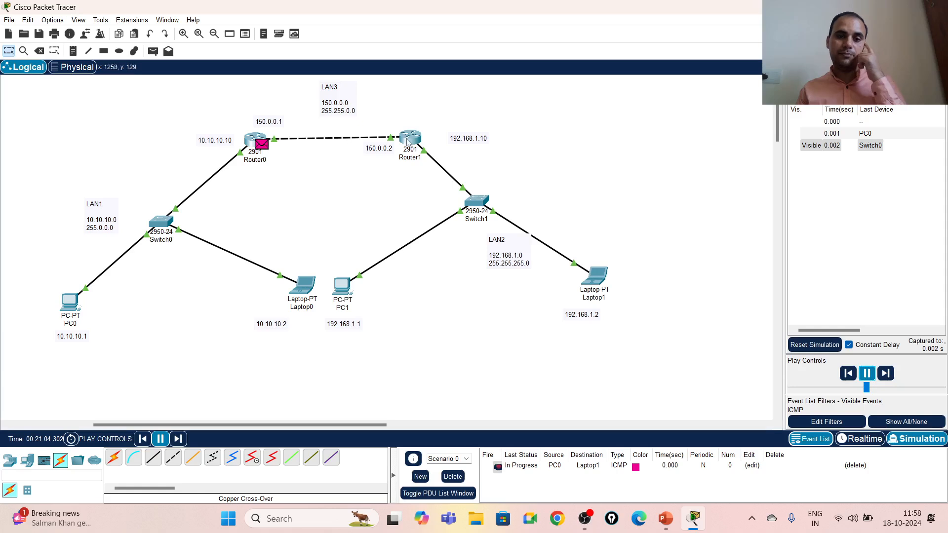
pyautogui.moveTo(407, 142)
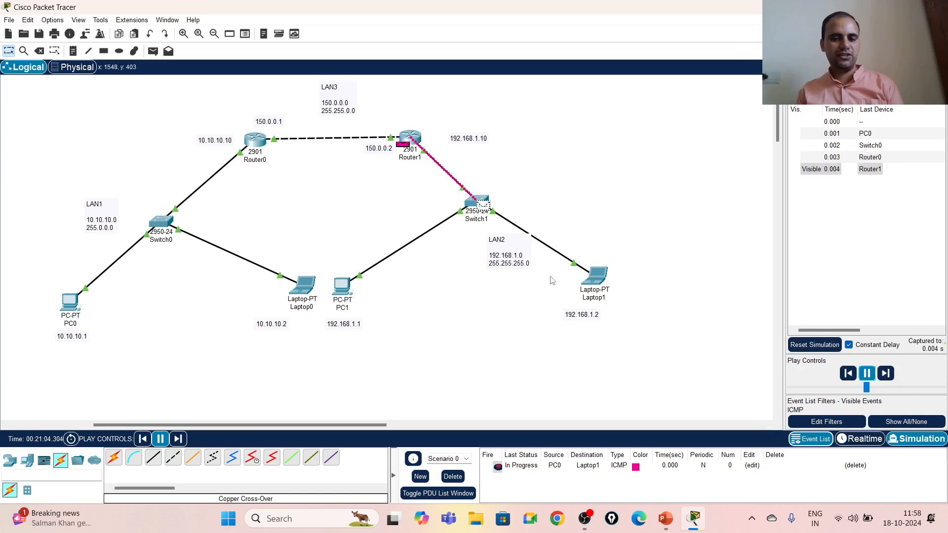
pyautogui.moveTo(605, 290)
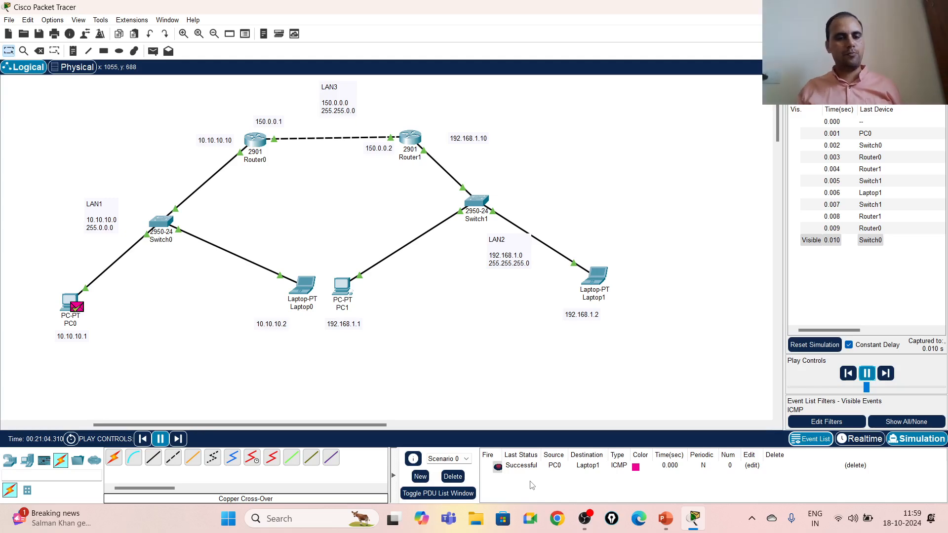
# - Switch to the CN_practical_3 presentation in PowerPoint, view slide 2 as a slide show and exit the show
pyautogui.click(665, 518)
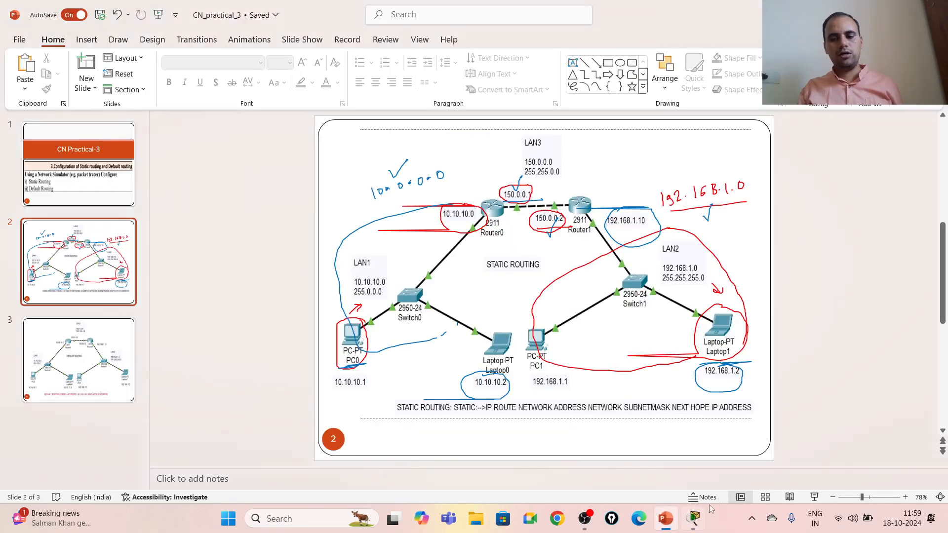
pyautogui.click(814, 496)
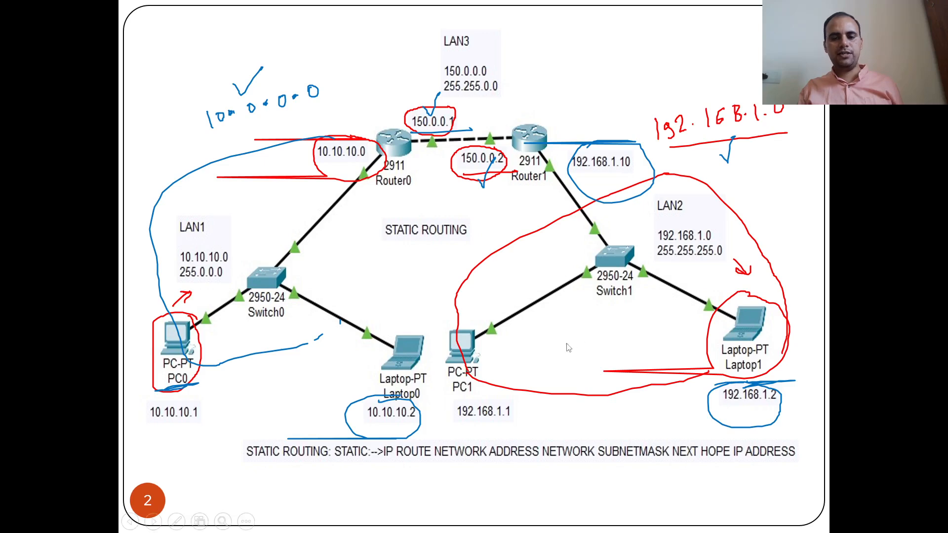
pyautogui.rightClick(551, 393)
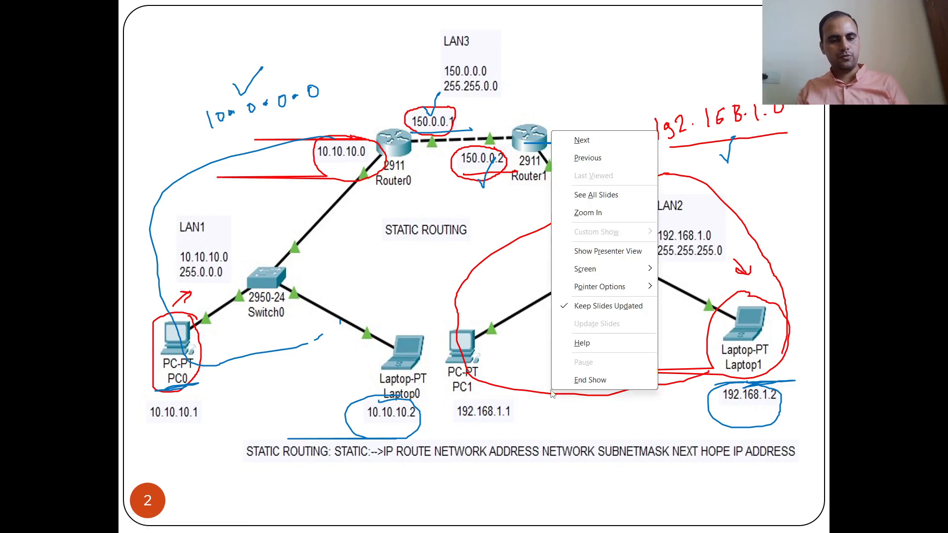
pyautogui.press('Escape')
pyautogui.press('Escape')
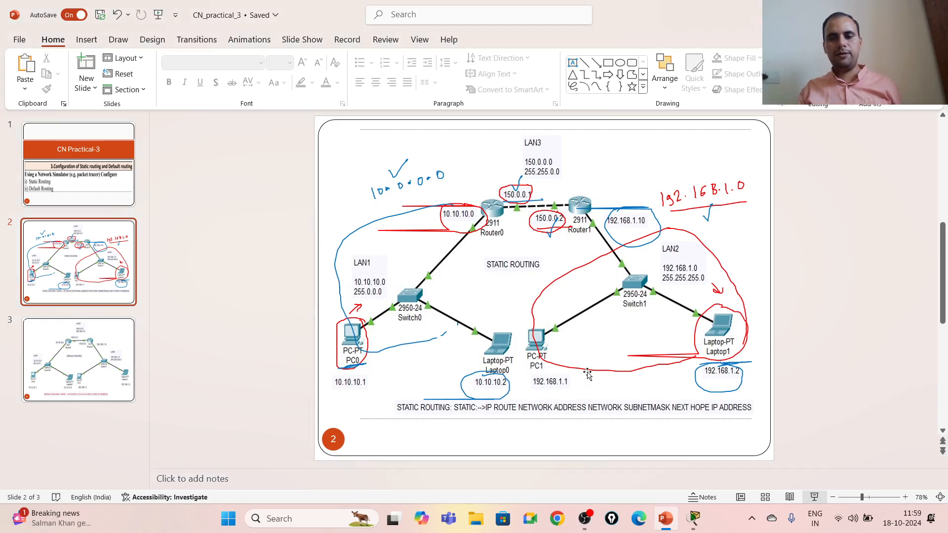
# - Delete the ink annotations from the static routing slide and start the slide show from that slide
pyautogui.click(590, 372)
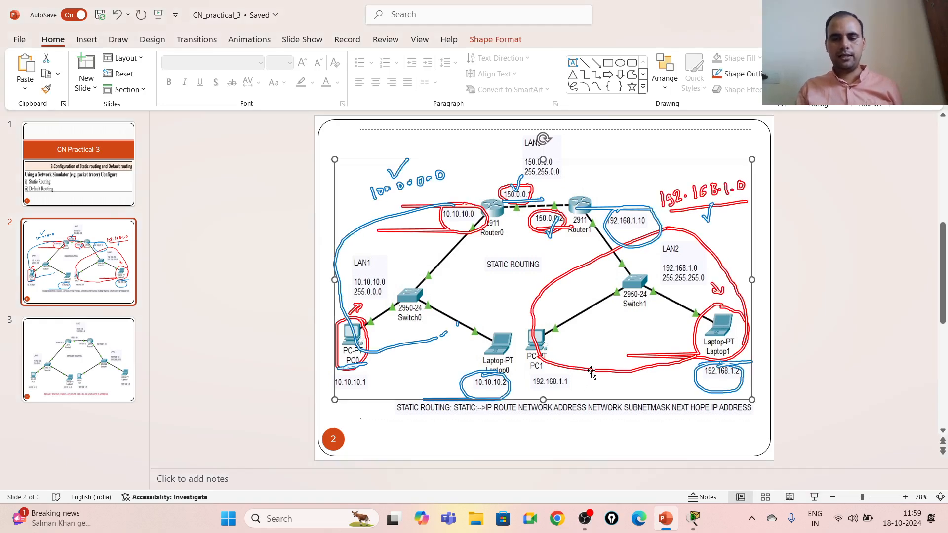
pyautogui.press('Delete')
pyautogui.click(813, 497)
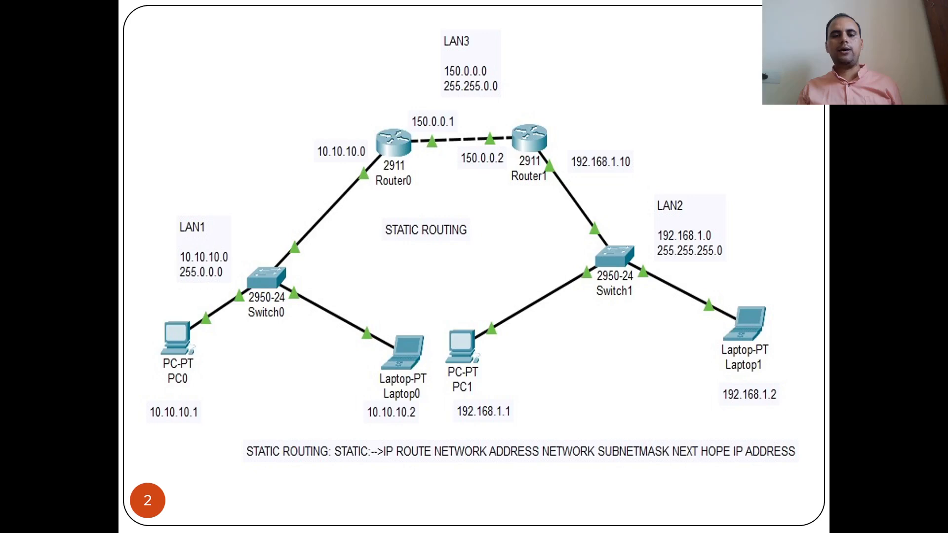
pyautogui.rightClick(445, 186)
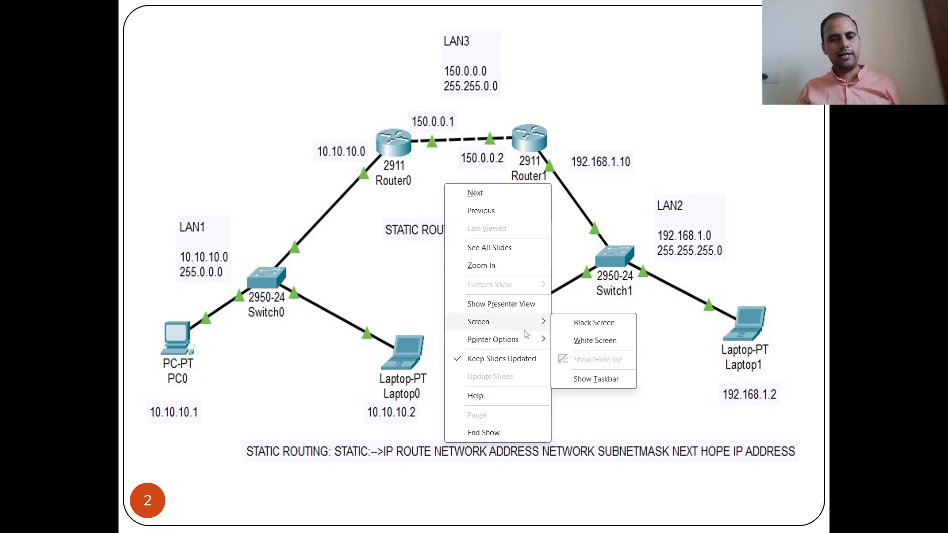
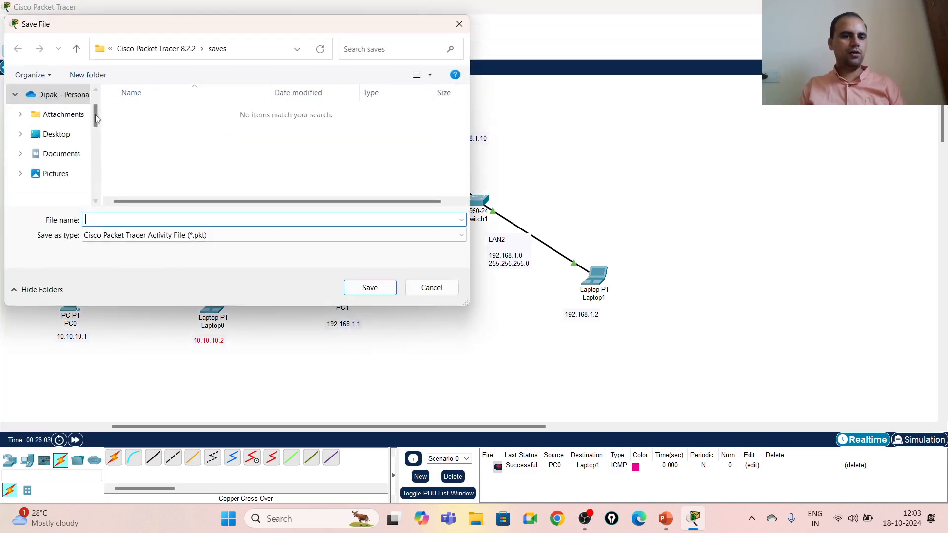
# - Save the network file in the CN folder under the name static_routing_test
pyautogui.moveTo(96, 116); pyautogui.dragTo(96, 176)
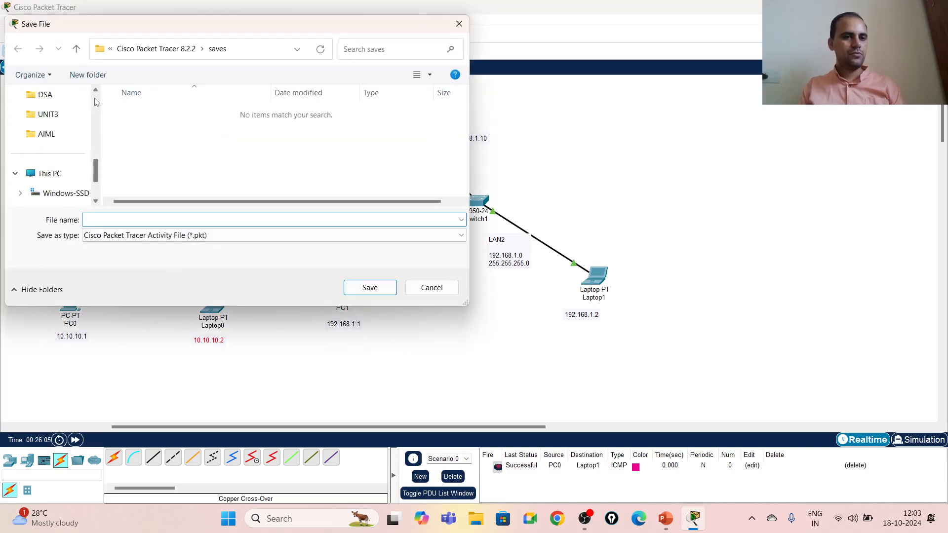
pyautogui.scroll(2, 95, 101)
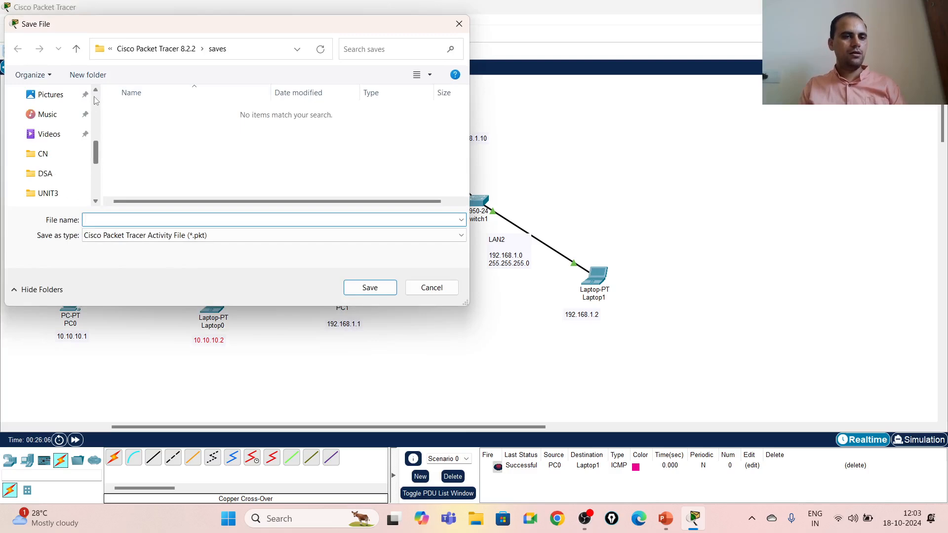
pyautogui.click(42, 155)
pyautogui.click(174, 241)
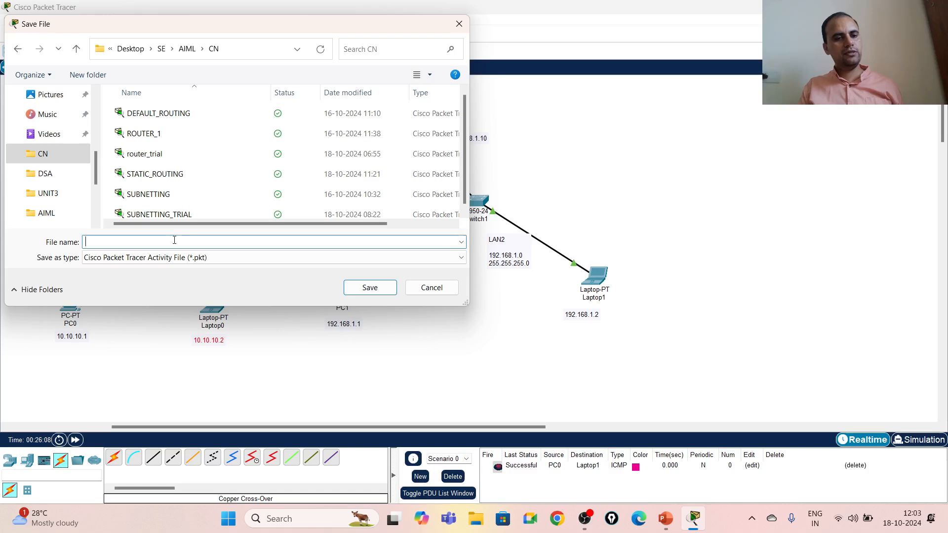
pyautogui.write('st')
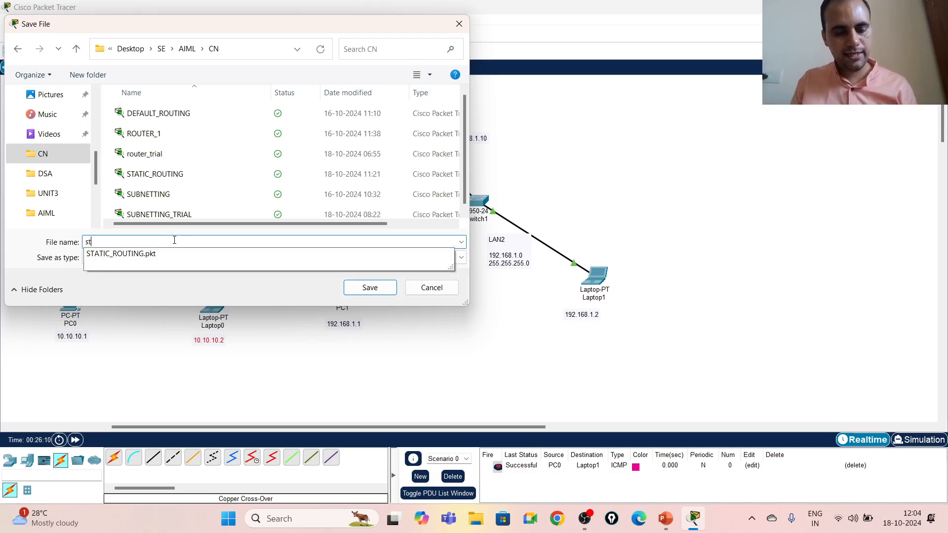
pyautogui.write('atic_')
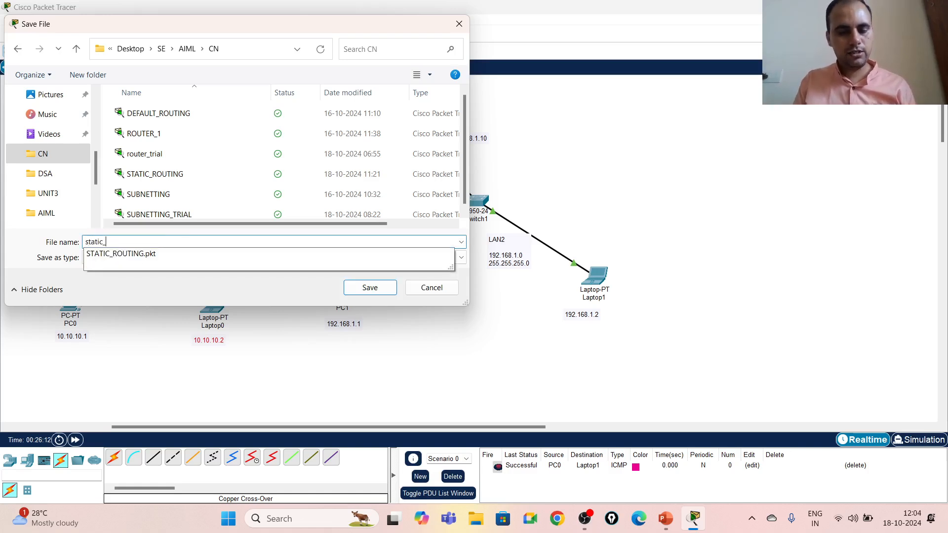
pyautogui.write('rpo')
pyautogui.press('BackSpace')
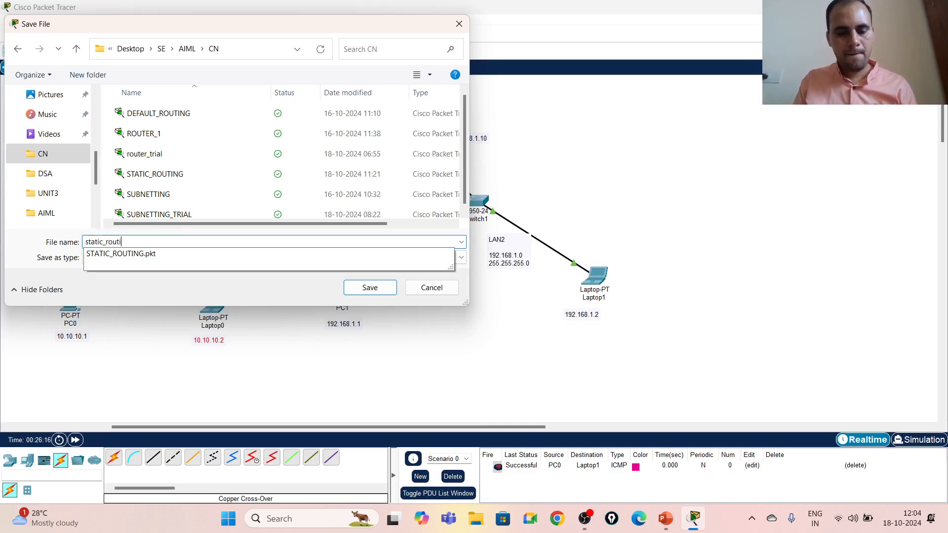
pyautogui.write('outing_')
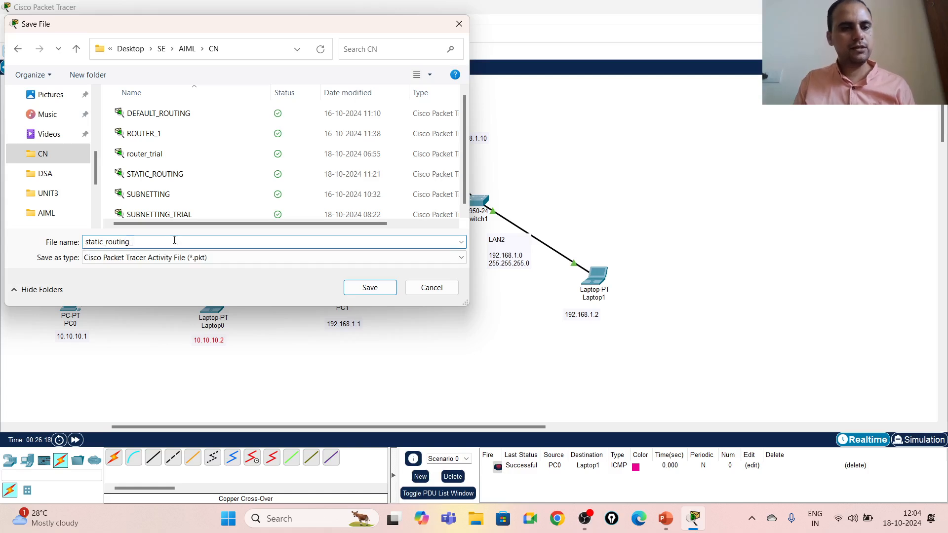
pyautogui.write('test')
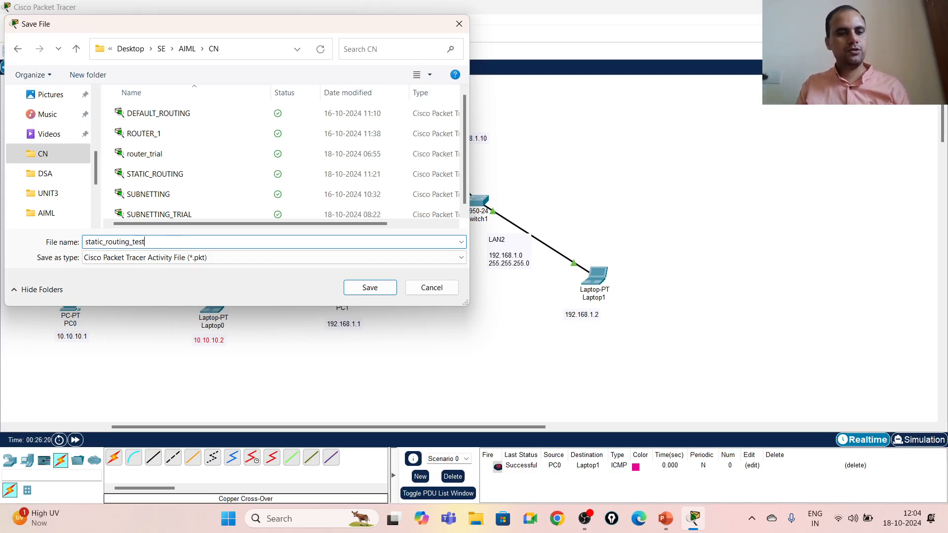
pyautogui.click(356, 289)
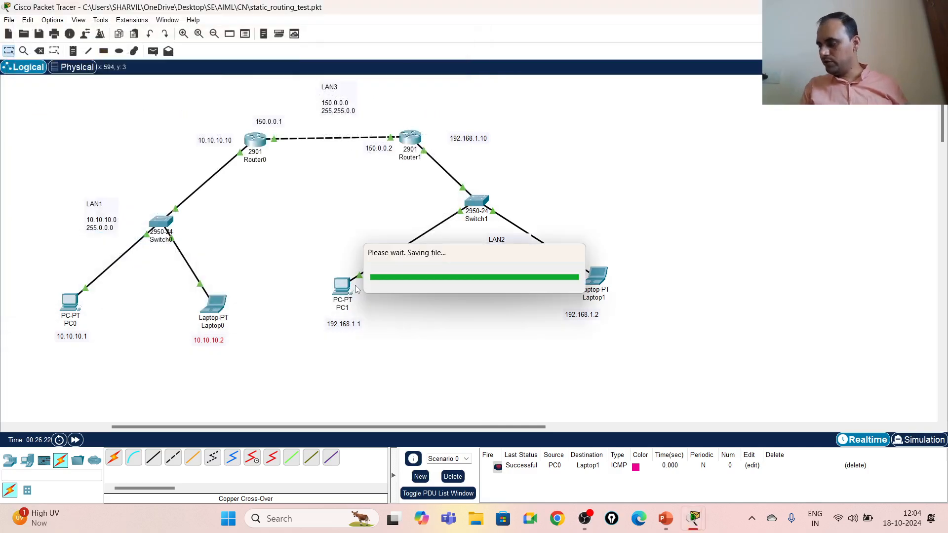
# - Create a new, empty network file
pyautogui.click(11, 19)
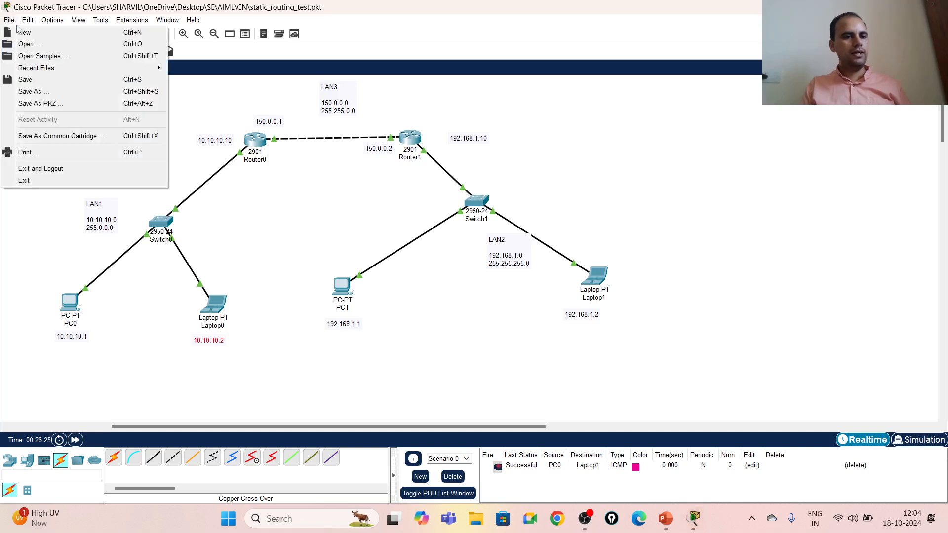
pyautogui.click(22, 30)
pyautogui.click(471, 274)
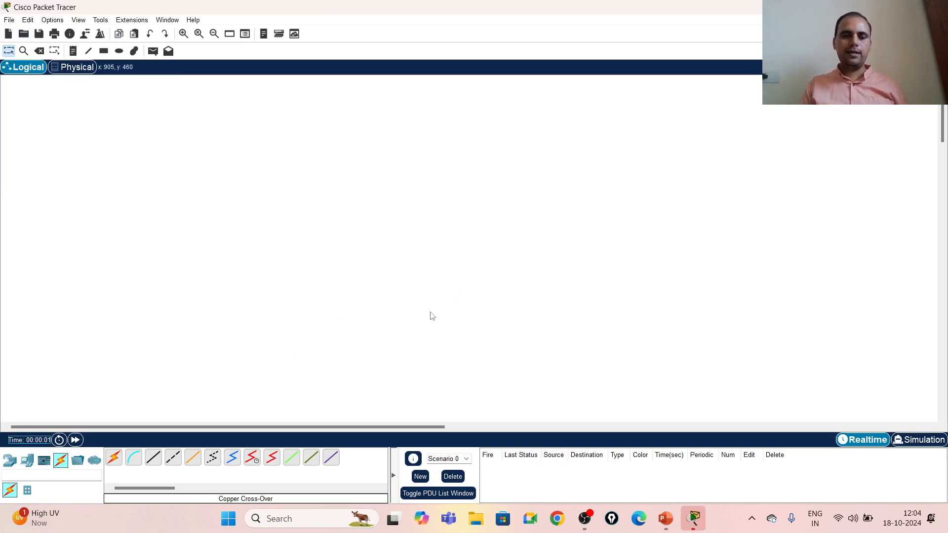
# - Place two 2901 routers side by side in the upper part of the workspace
pyautogui.click(10, 460)
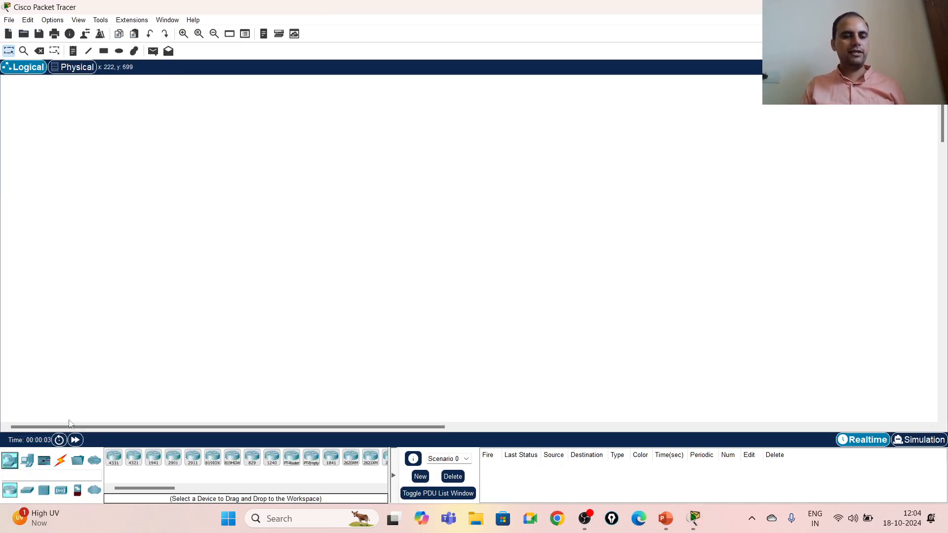
pyautogui.click(173, 458)
pyautogui.click(352, 152)
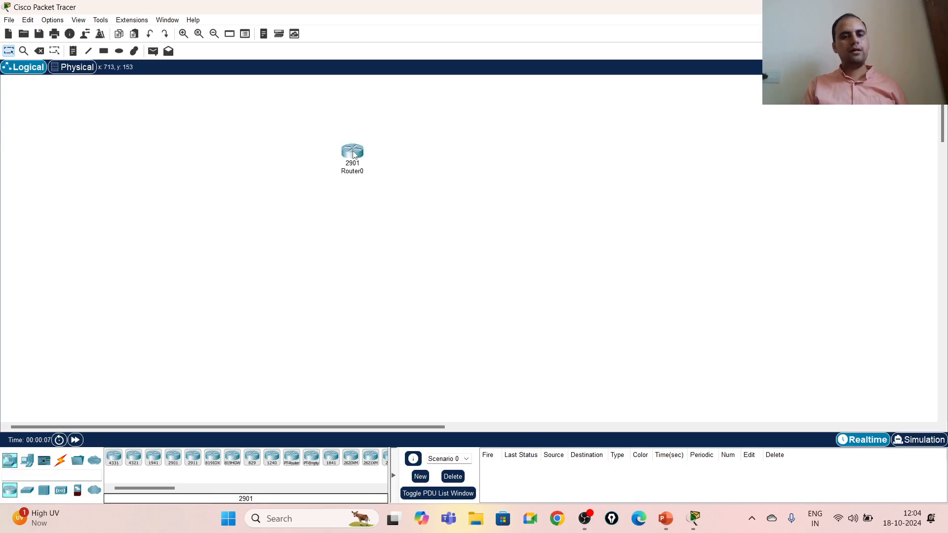
pyautogui.click(173, 457)
pyautogui.click(489, 164)
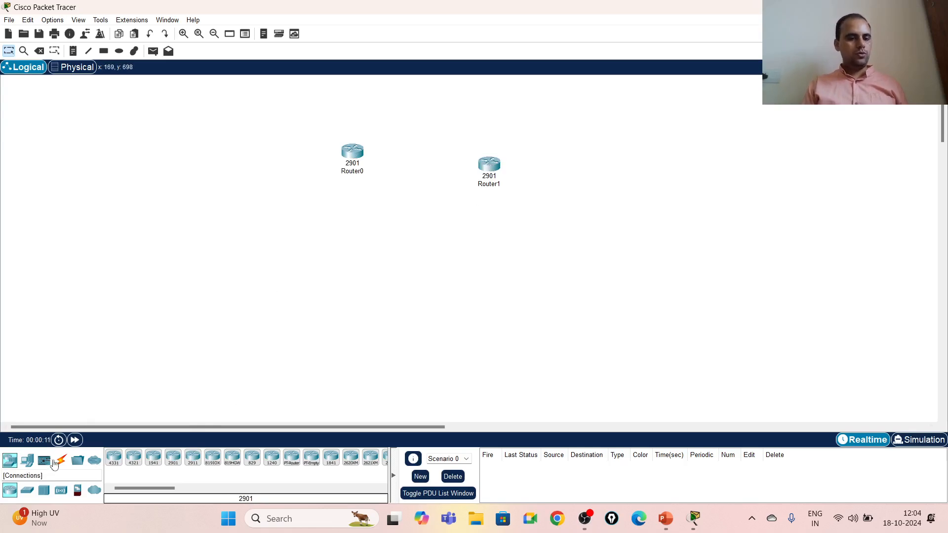
# - Add two 2950-24 switches below the routers, one for each router
pyautogui.click(27, 490)
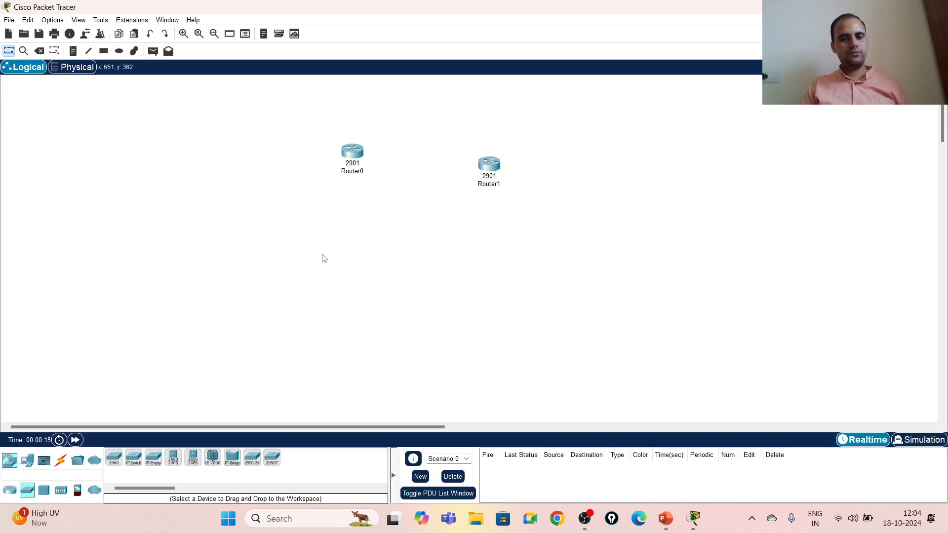
pyautogui.click(252, 458)
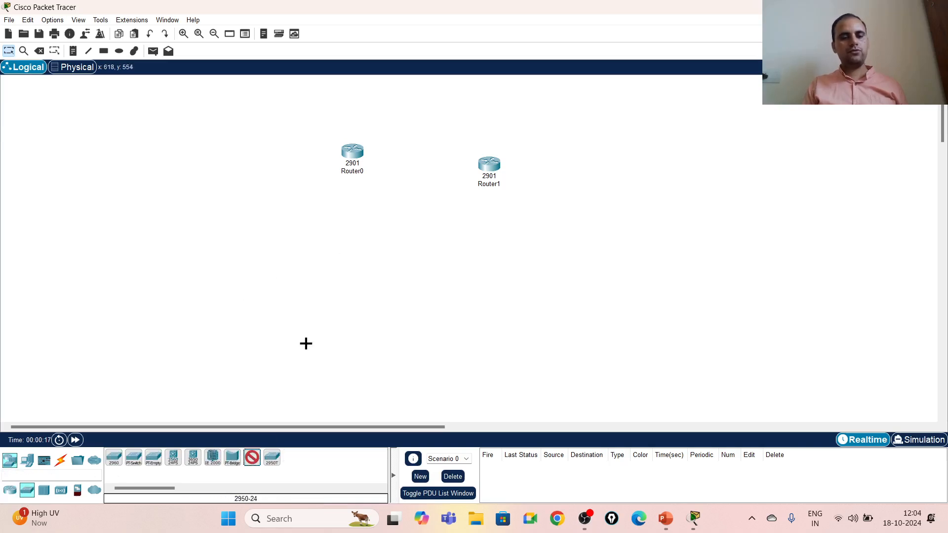
pyautogui.click(326, 242)
pyautogui.click(253, 458)
pyautogui.click(597, 261)
# - Move Router1 farther from Router0 and nearly level with it, and spread Switch0 and Switch1 outward beyond the routers
pyautogui.moveTo(490, 166); pyautogui.dragTo(534, 156)
pyautogui.moveTo(327, 244); pyautogui.dragTo(260, 244)
pyautogui.moveTo(595, 264); pyautogui.dragTo(634, 251)
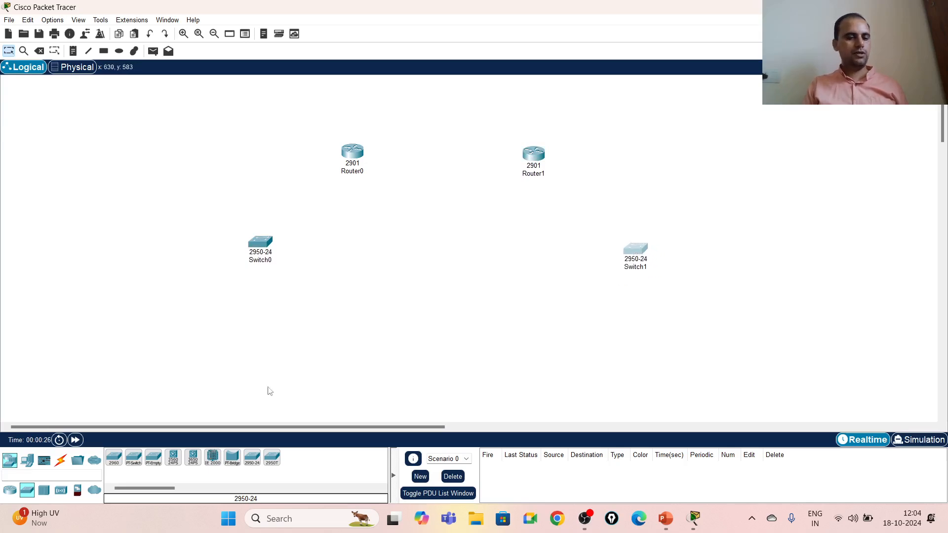
# - Place two PCs, one below and outside Switch0 and the other below and inside Switch1
pyautogui.click(27, 460)
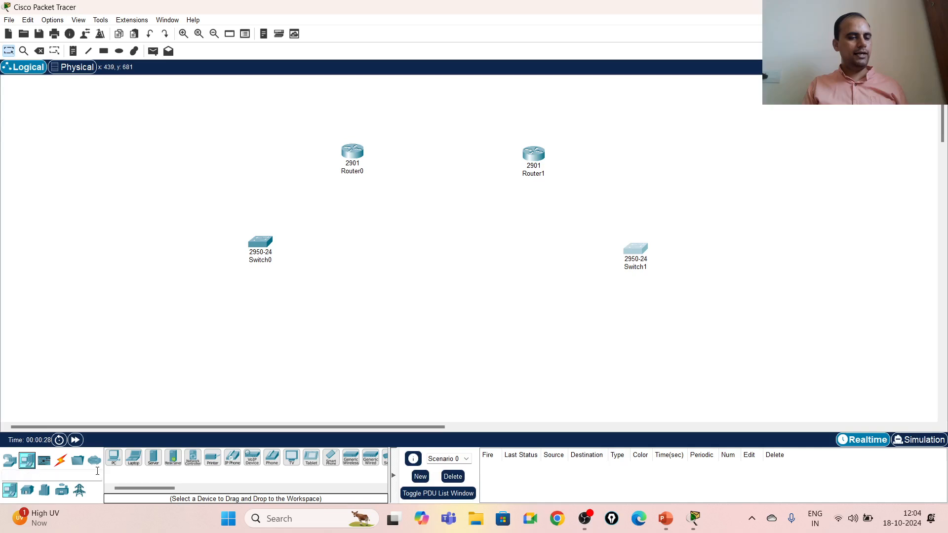
pyautogui.click(114, 457)
pyautogui.click(158, 350)
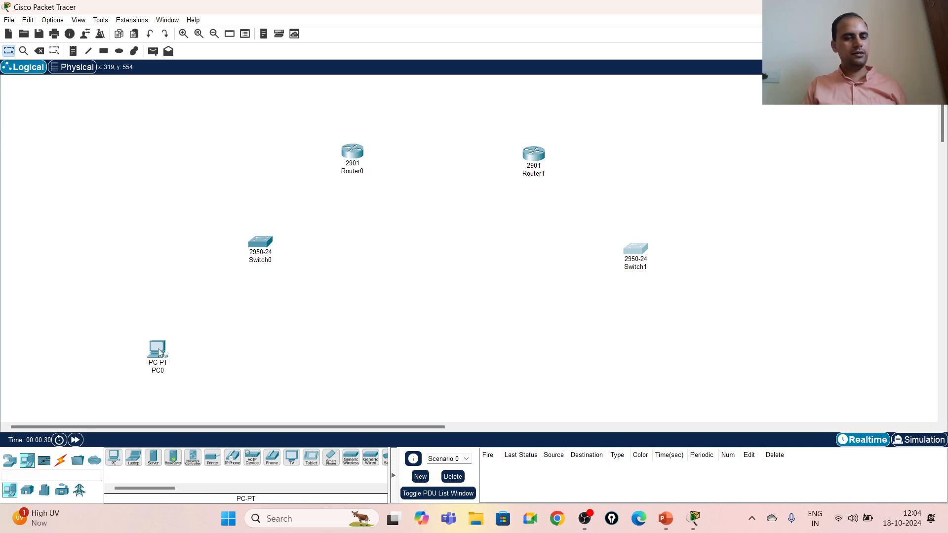
pyautogui.click(114, 457)
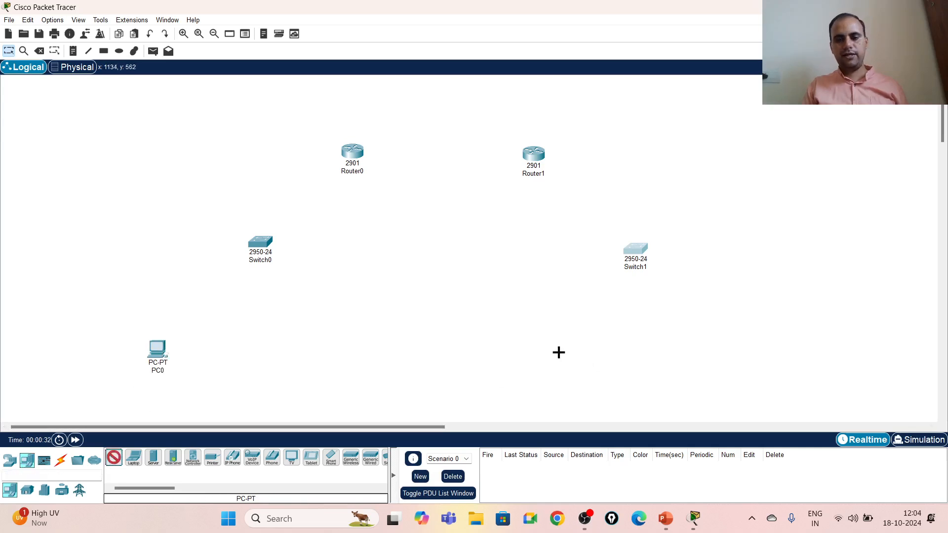
pyautogui.click(544, 349)
# - Add two laptops, one beside PC0 below Switch0 and the other beside PC1 below Switch1
pyautogui.click(134, 458)
pyautogui.click(280, 359)
pyautogui.click(134, 459)
pyautogui.click(688, 346)
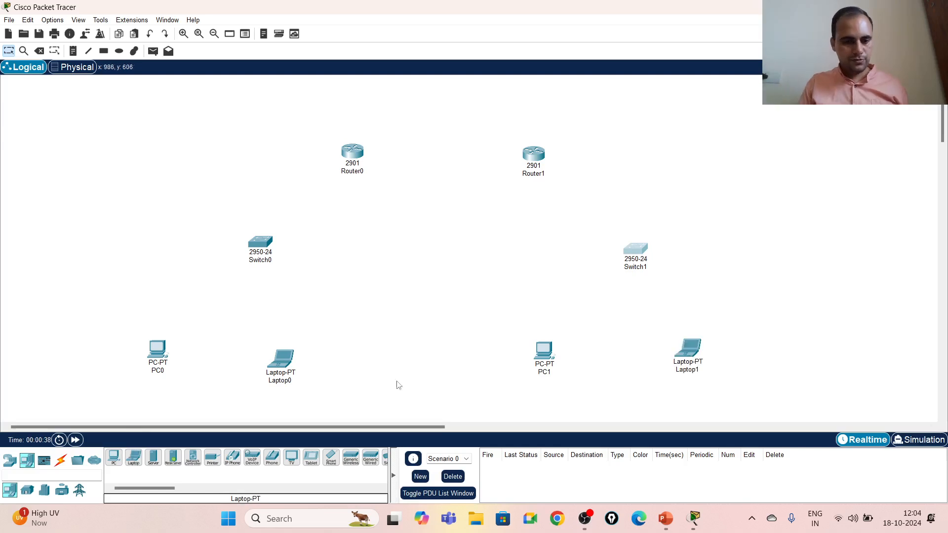
# - Connect PC0's FastEthernet0 to Switch0's FastEthernet0/1 with a copper straight-through cable
pyautogui.click(61, 460)
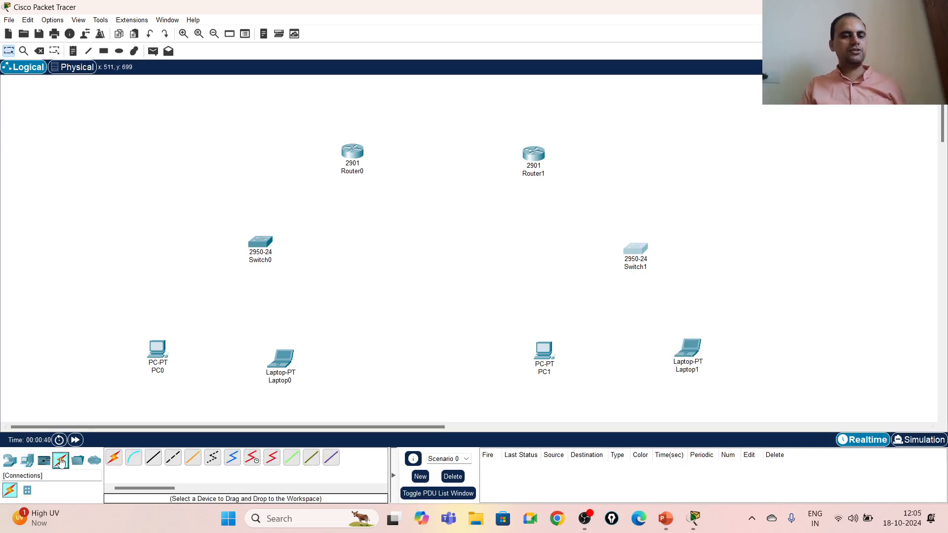
pyautogui.click(153, 457)
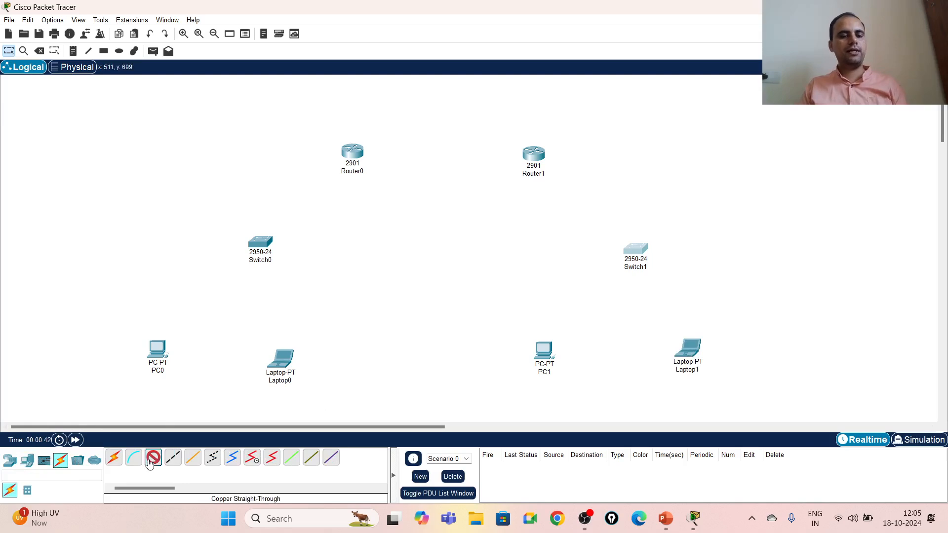
pyautogui.click(155, 345)
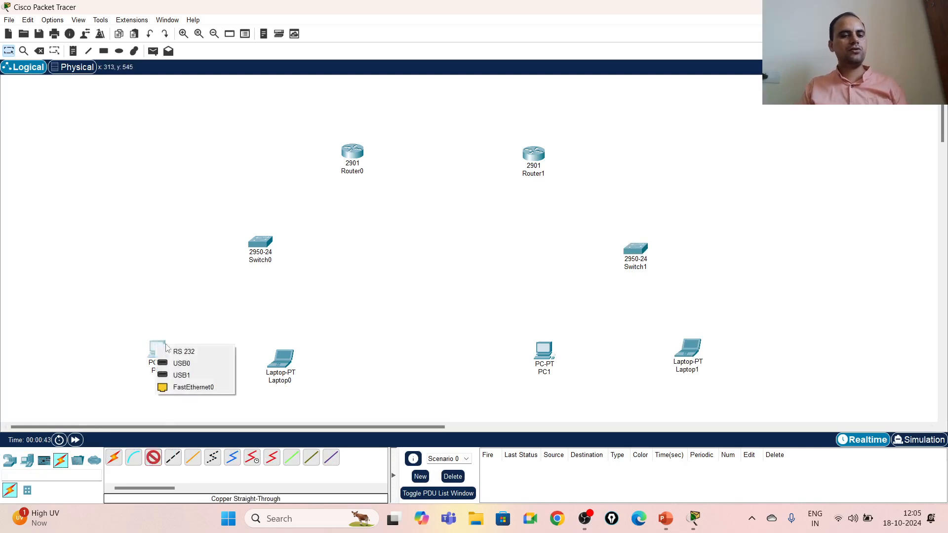
pyautogui.click(192, 387)
pyautogui.click(260, 244)
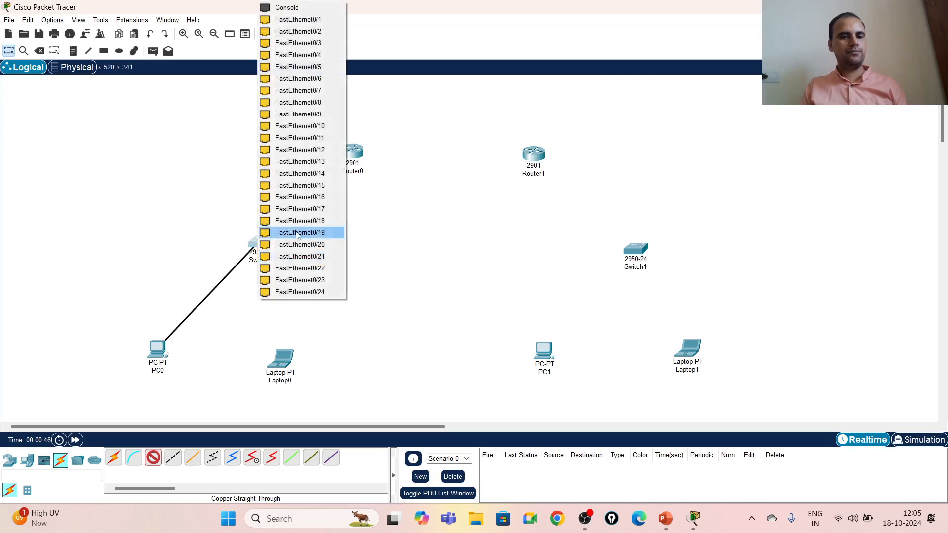
pyautogui.click(303, 22)
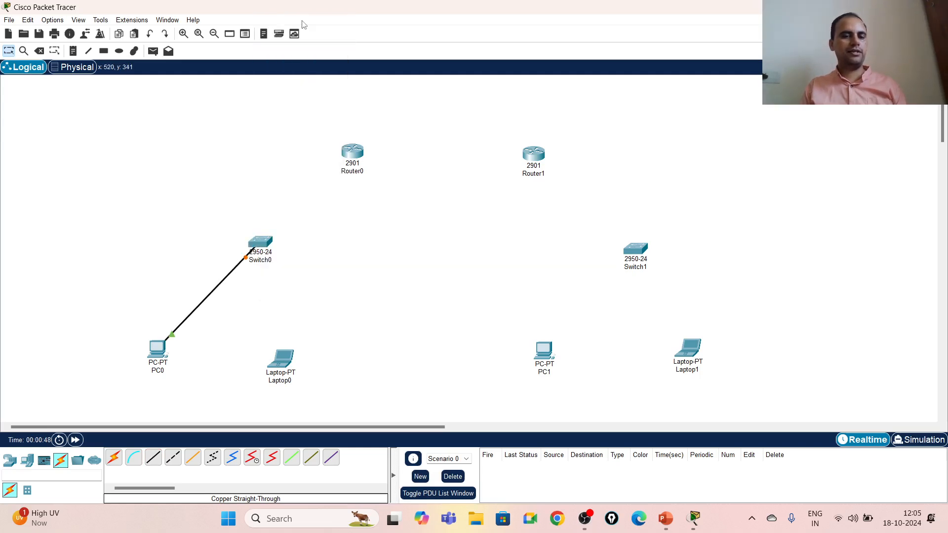
# - Connect Laptop0's FastEthernet0 to Switch0's FastEthernet0/2 with a copper straight-through cable
pyautogui.click(153, 457)
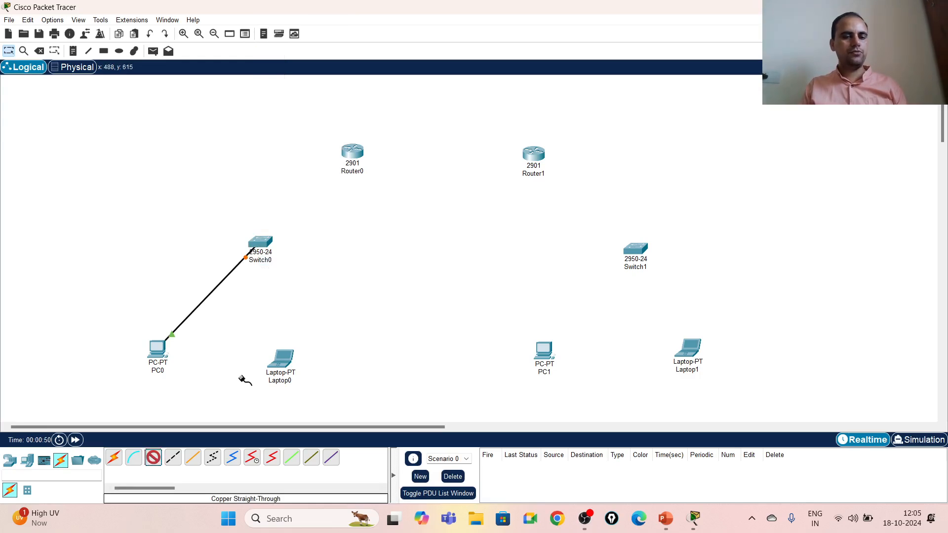
pyautogui.click(281, 359)
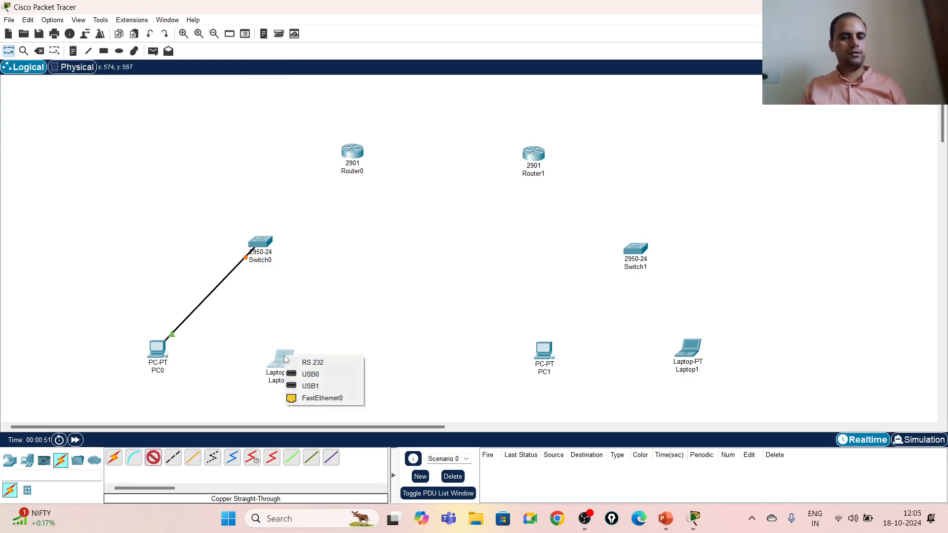
pyautogui.click(309, 397)
pyautogui.click(264, 245)
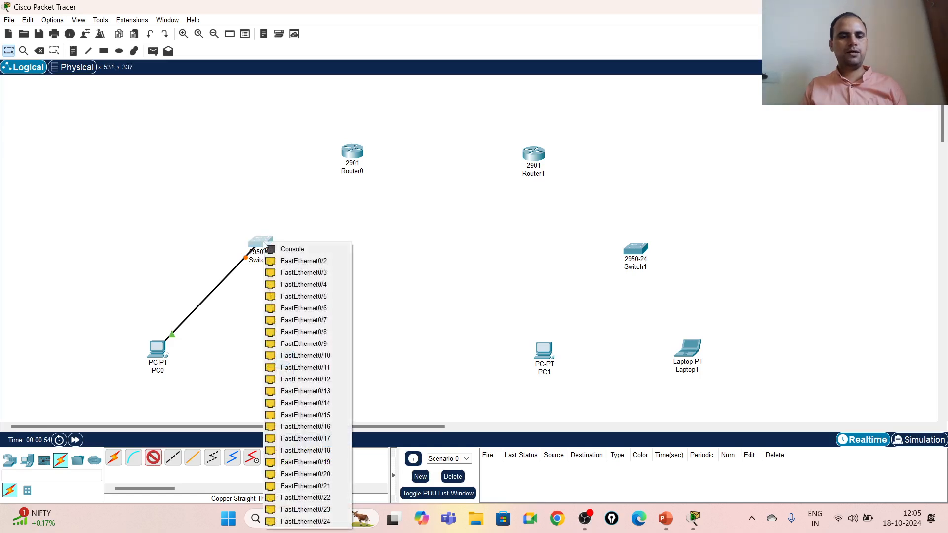
pyautogui.click(300, 261)
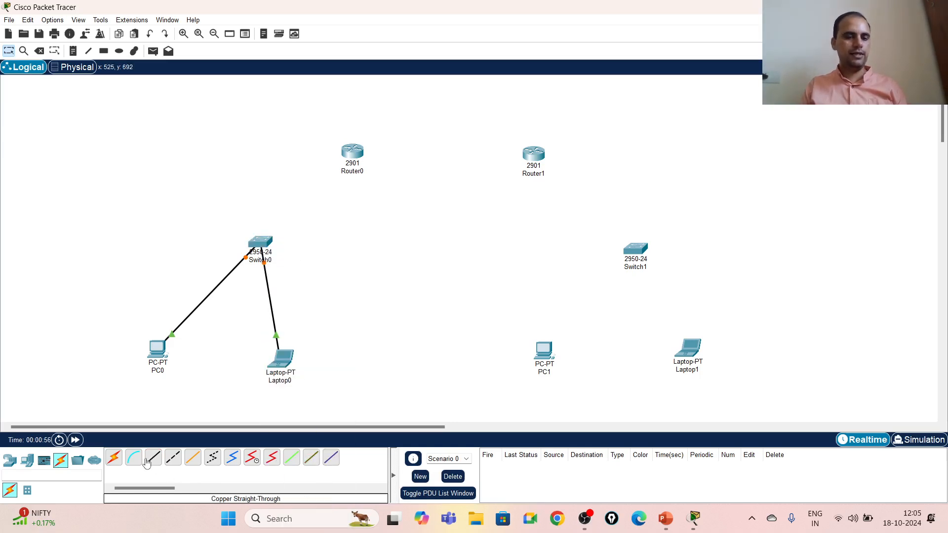
# - Connect PC1's FastEthernet0 to Switch1's FastEthernet0/1 with a copper straight-through cable
pyautogui.click(544, 348)
pyautogui.click(573, 389)
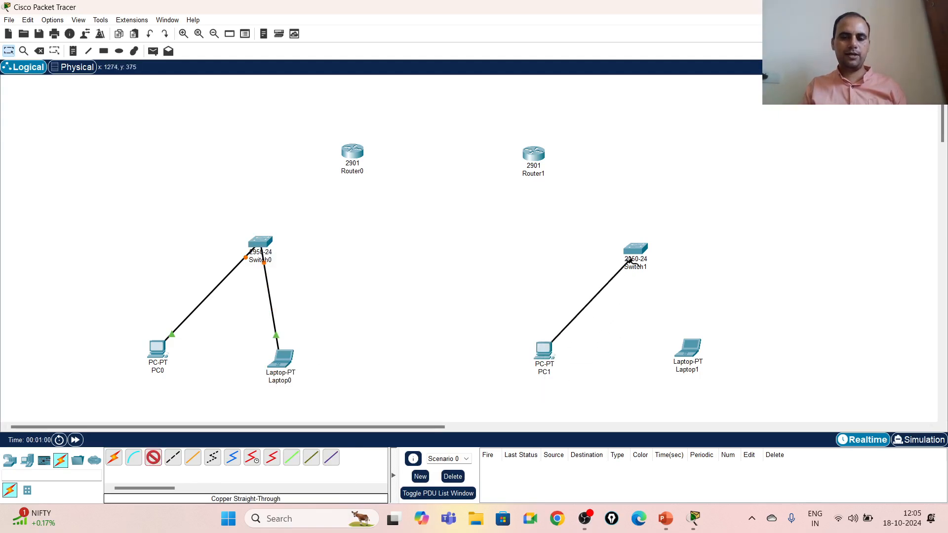
pyautogui.click(634, 249)
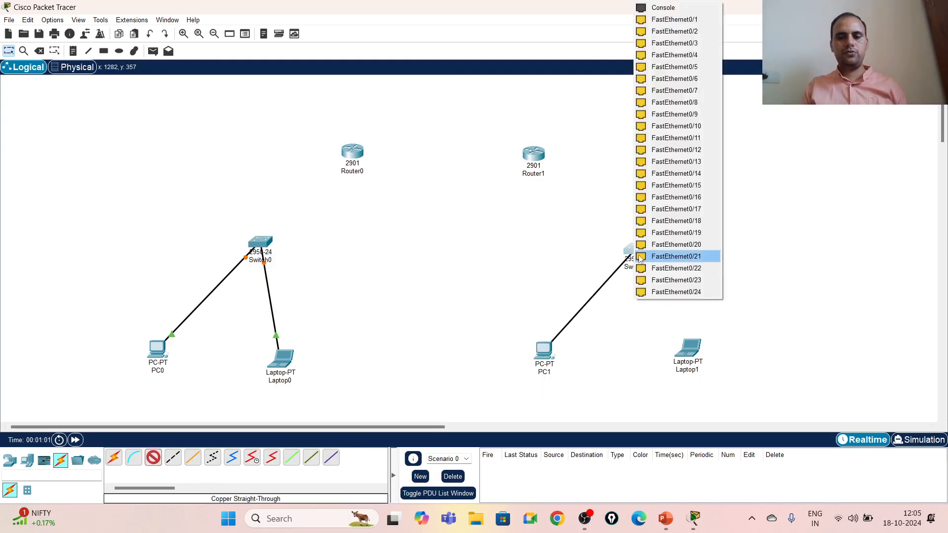
pyautogui.click(676, 23)
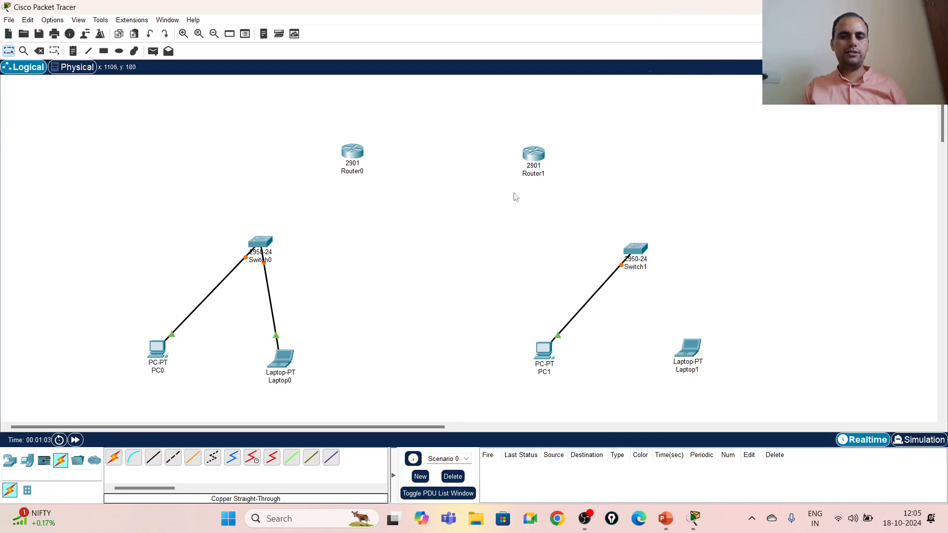
# - Connect Laptop1's FastEthernet0 to Switch1's FastEthernet0/2 with a copper straight-through cable
pyautogui.click(154, 459)
pyautogui.click(691, 352)
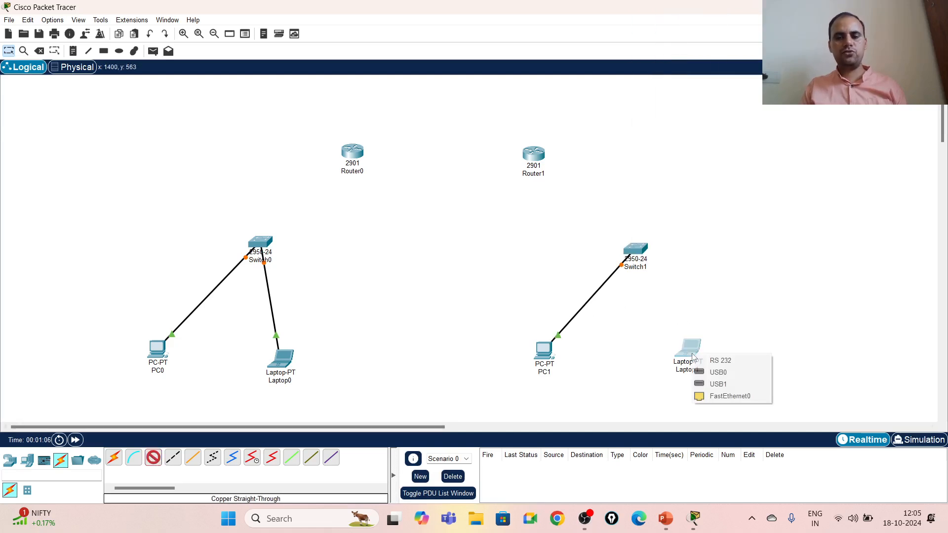
pyautogui.click(717, 395)
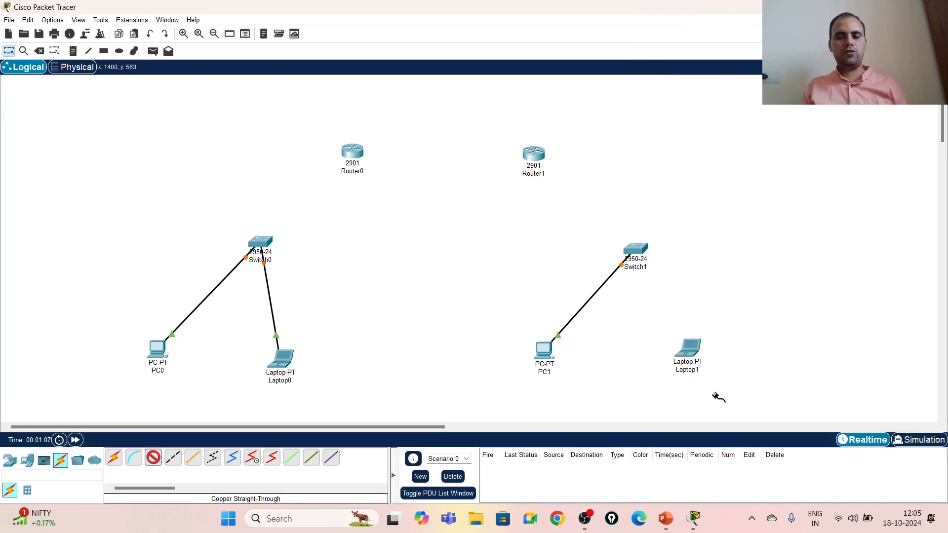
pyautogui.click(640, 250)
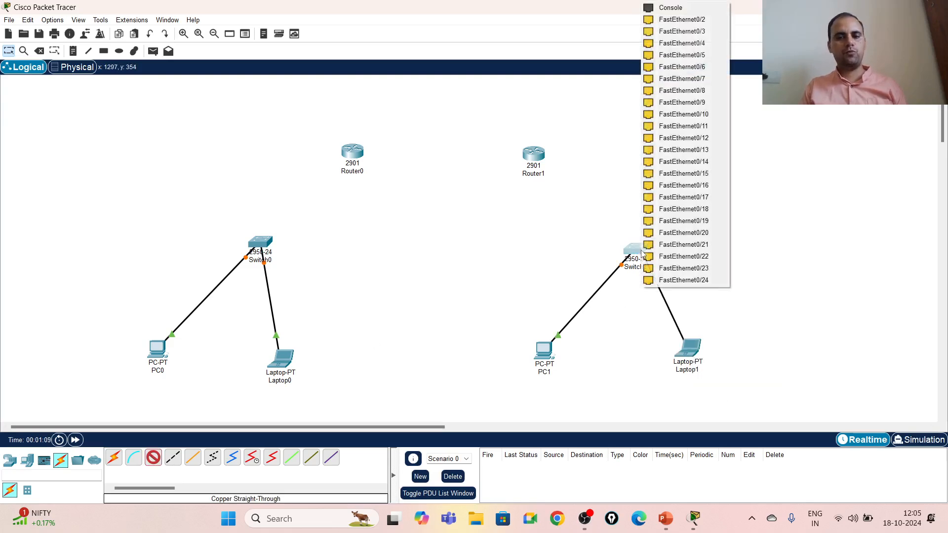
pyautogui.click(683, 21)
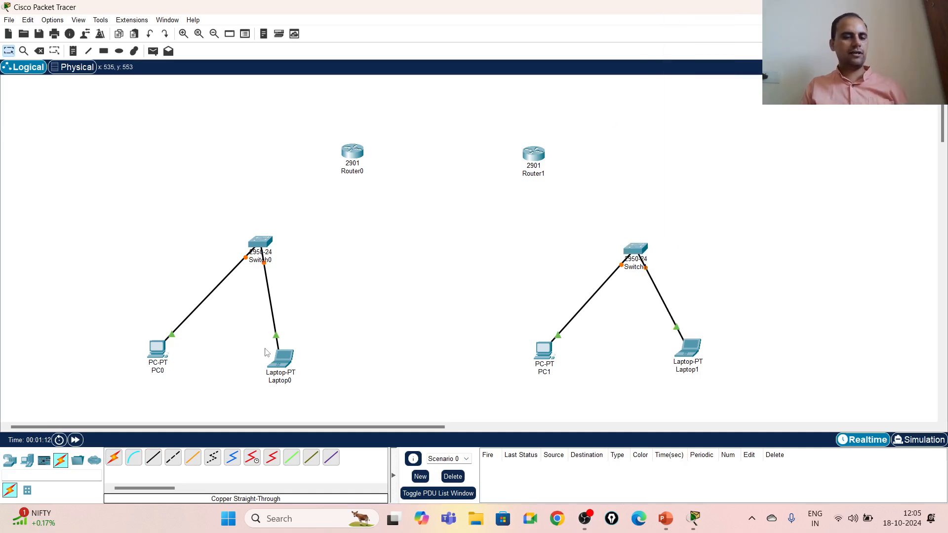
# - Connect Switch0 to Router0's GigabitEthernet0/0 with a copper straight-through cable
pyautogui.click(156, 455)
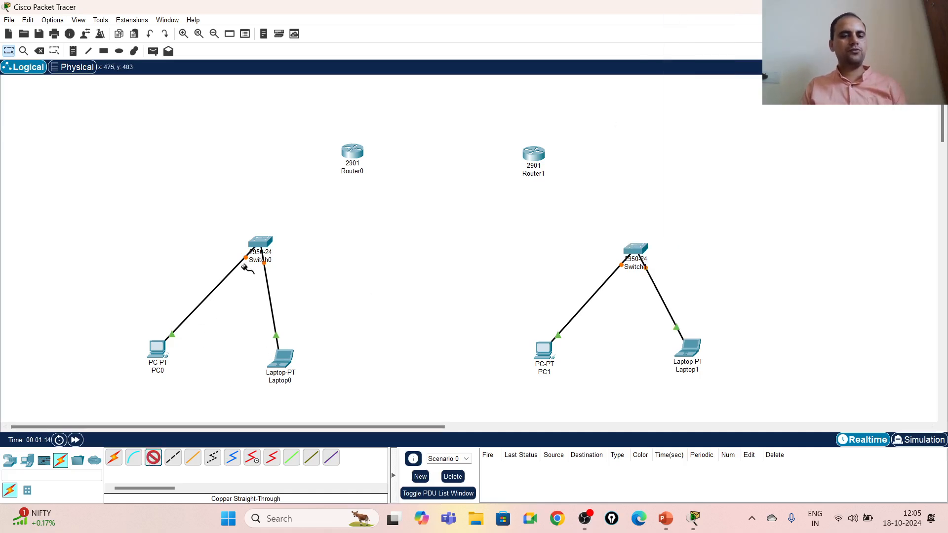
pyautogui.click(263, 239)
pyautogui.click(298, 262)
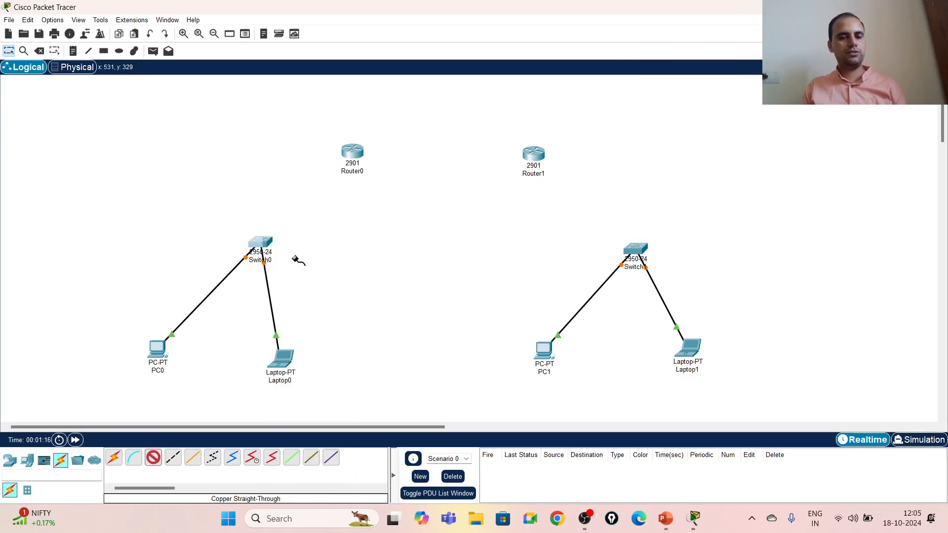
pyautogui.click(352, 152)
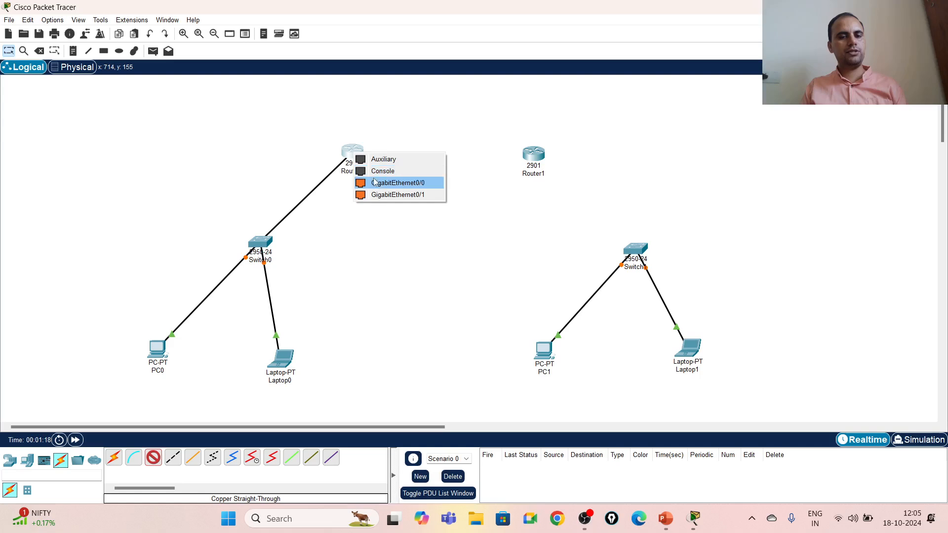
pyautogui.click(373, 184)
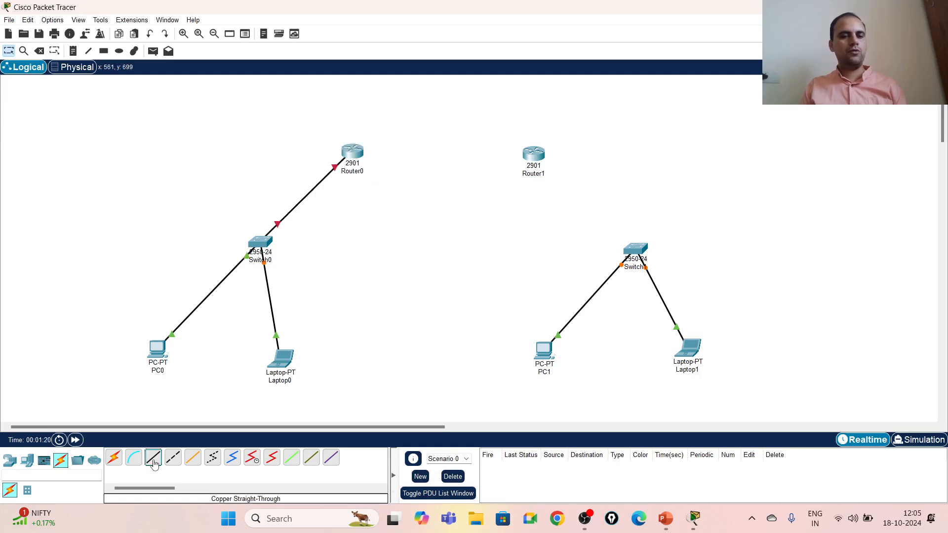
# - Connect Router0's GigabitEthernet0/1 to Router1's GigabitEthernet0/0 with a copper straight-through cable
pyautogui.click(356, 153)
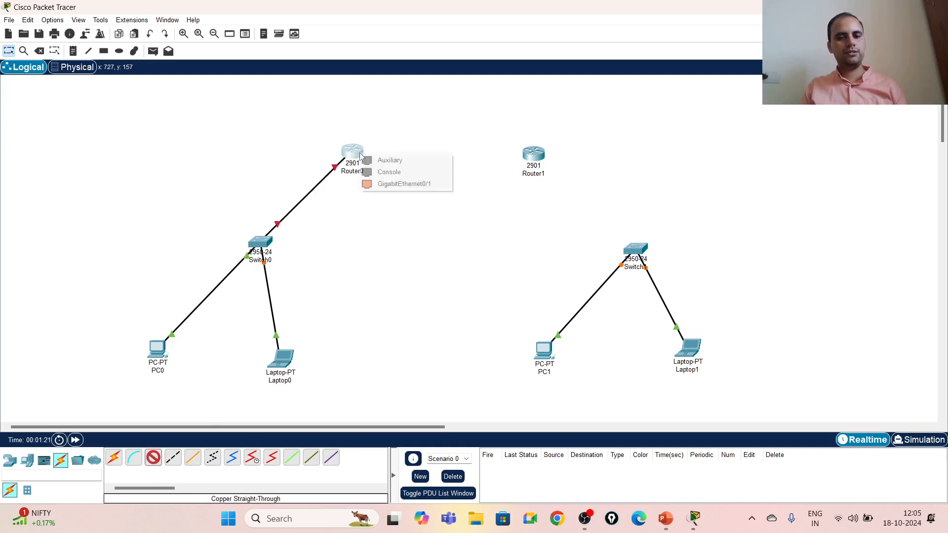
pyautogui.click(399, 184)
pyautogui.click(532, 153)
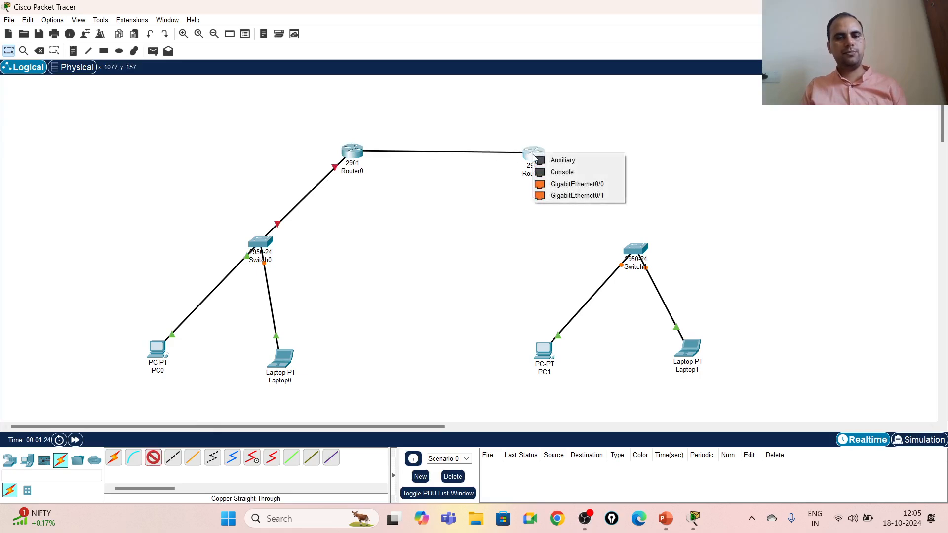
pyautogui.click(568, 186)
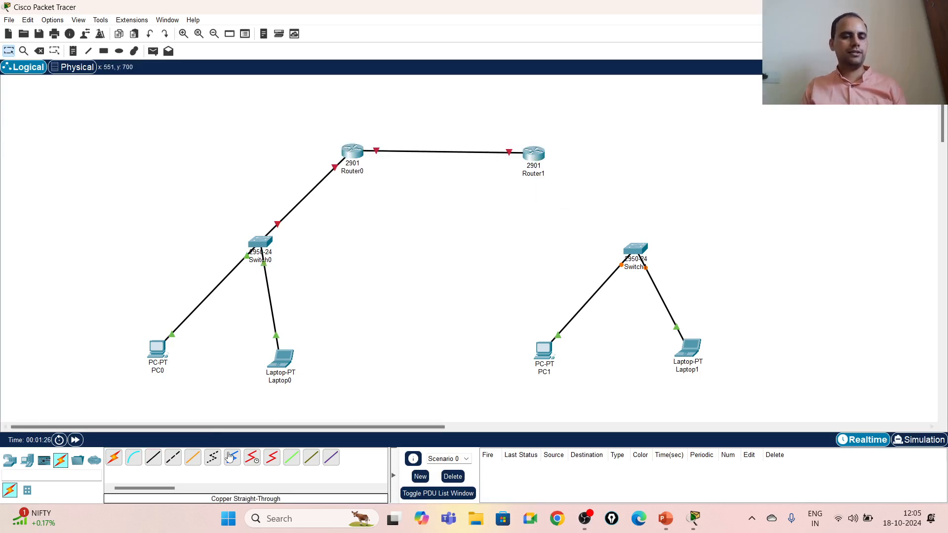
# - Connect Router1's GigabitEthernet0/1 to Switch1's FastEthernet0/3 with a copper straight-through cable
pyautogui.click(153, 459)
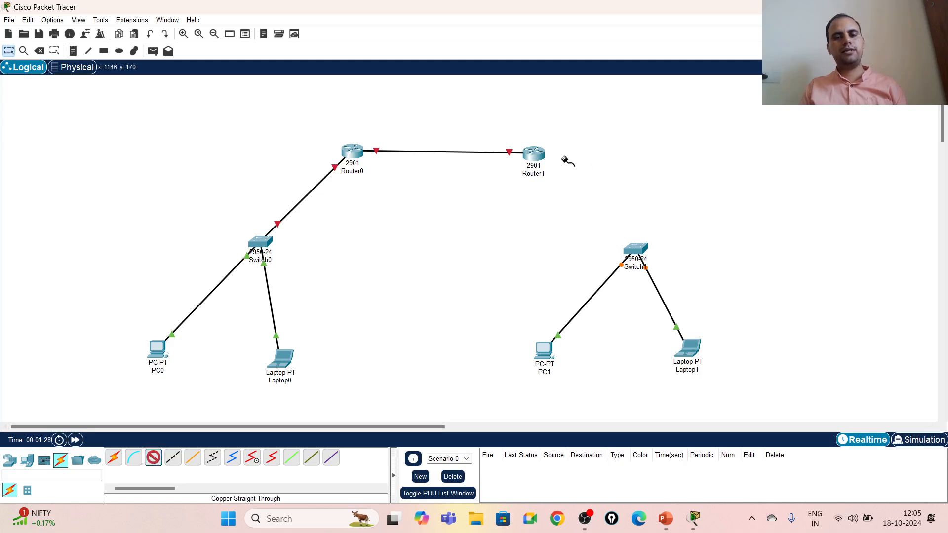
pyautogui.click(533, 154)
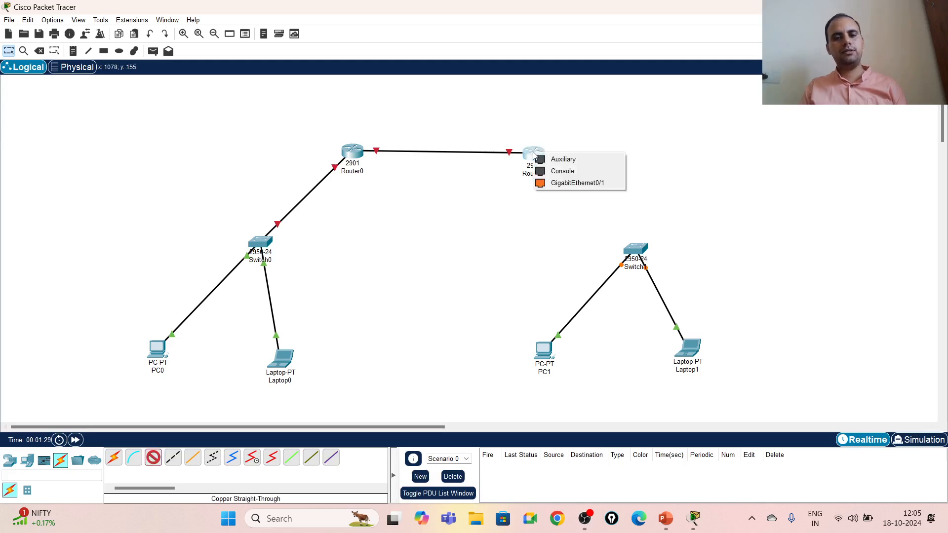
pyautogui.click(553, 183)
pyautogui.click(635, 250)
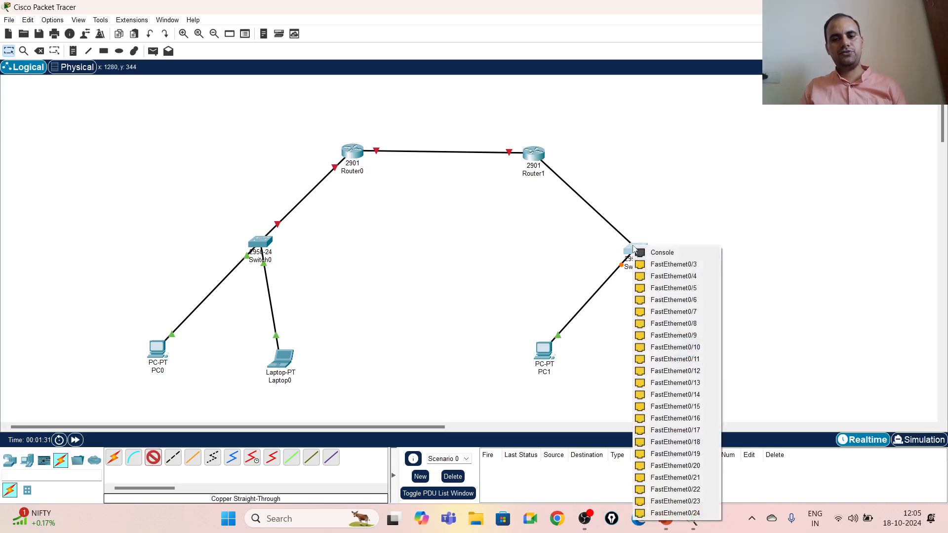
pyautogui.click(681, 265)
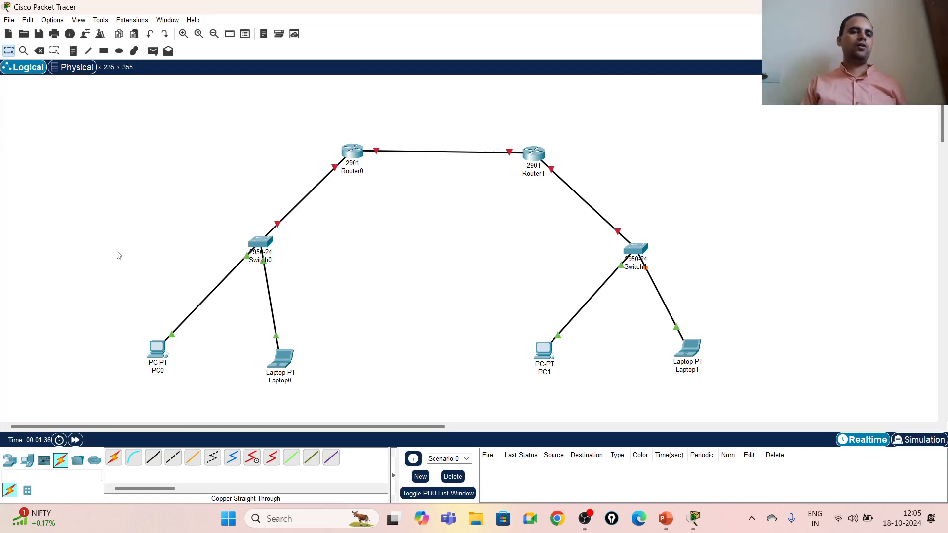
# - Place a note beside Switch0 reading LAN1 with network 10.10.10.0 and mask 255.0.0.0
pyautogui.click(73, 51)
pyautogui.click(150, 233)
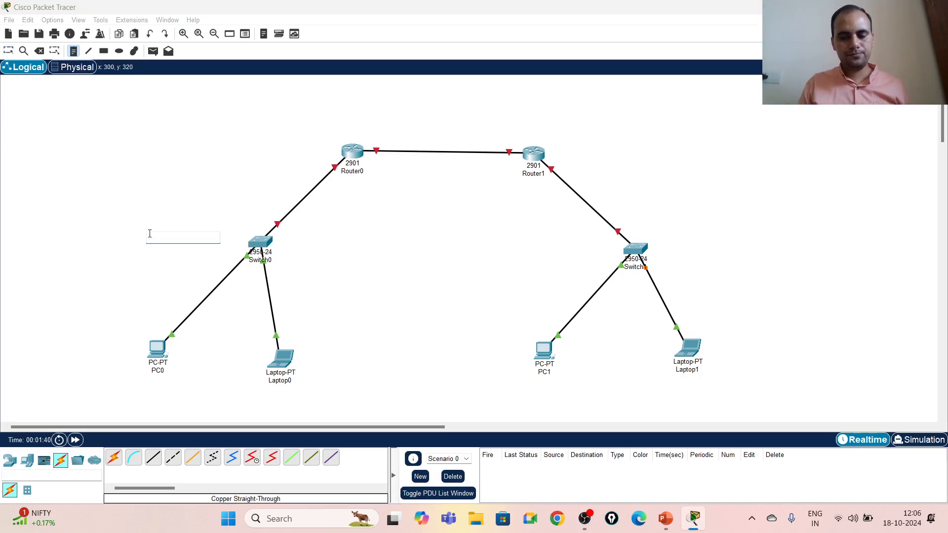
pyautogui.write('LAN1')
pyautogui.press('Return')
pyautogui.press('Return')
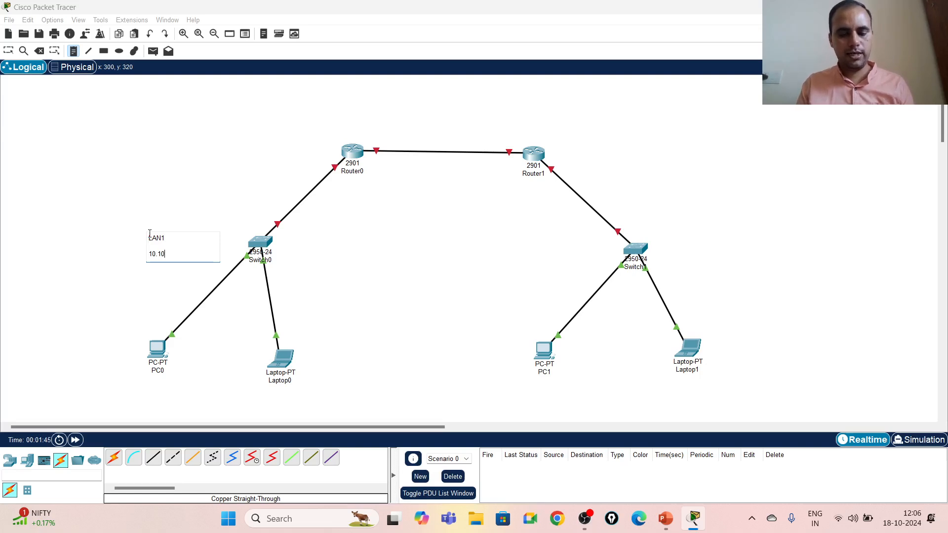
pyautogui.write('10.10.10.')
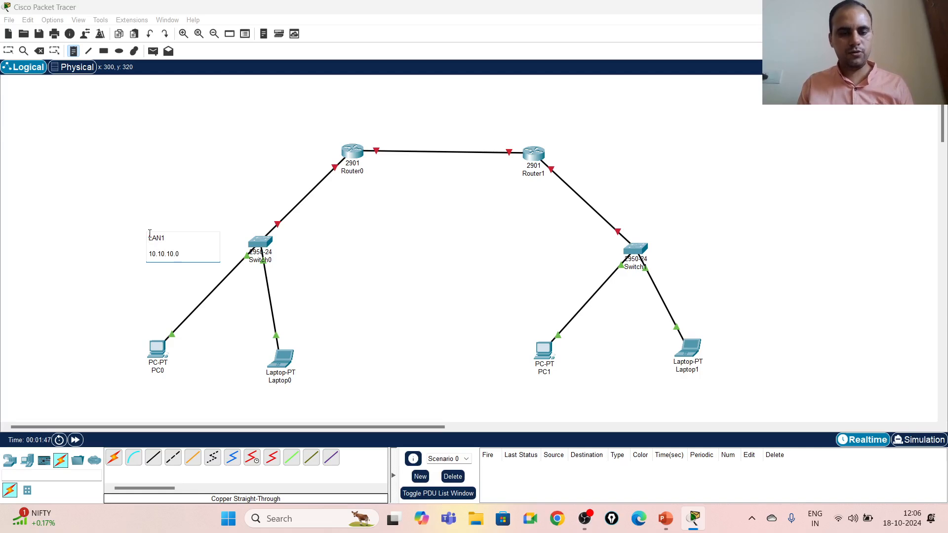
pyautogui.write('0')
pyautogui.press('Return')
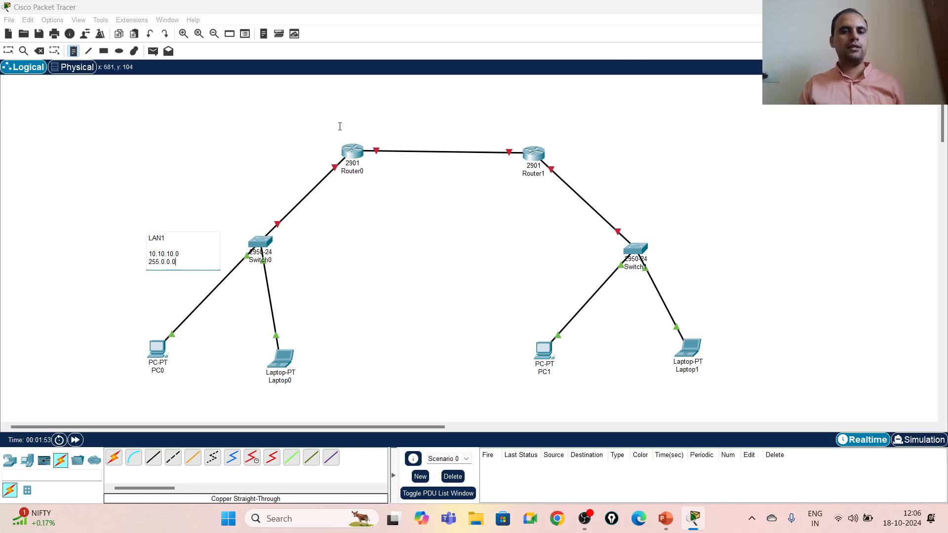
# - Place a note above the link between the two routers reading LAN3 with network 150.0.0.0 and mask 255.255.0.0
pyautogui.click(441, 89)
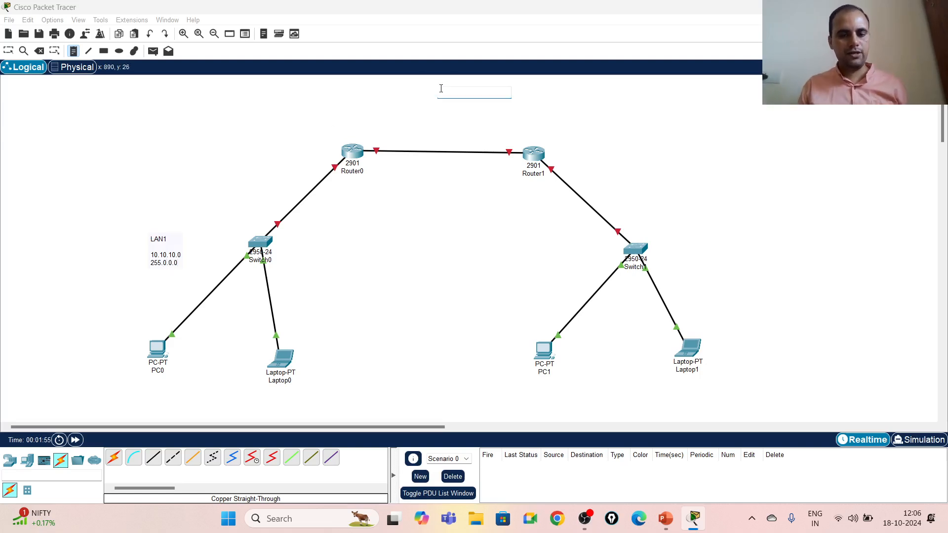
pyautogui.click(441, 88)
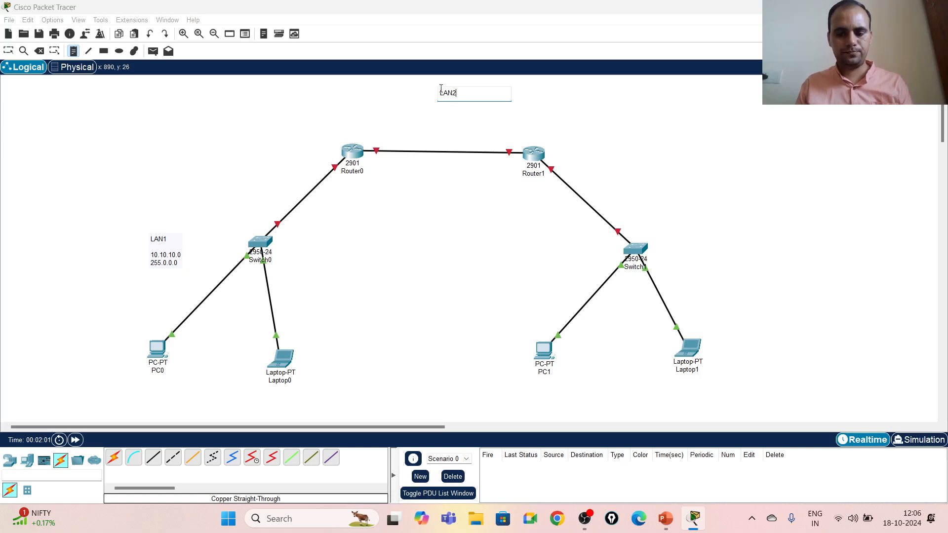
pyautogui.write('LAN3')
pyautogui.press('Return')
pyautogui.press('Return')
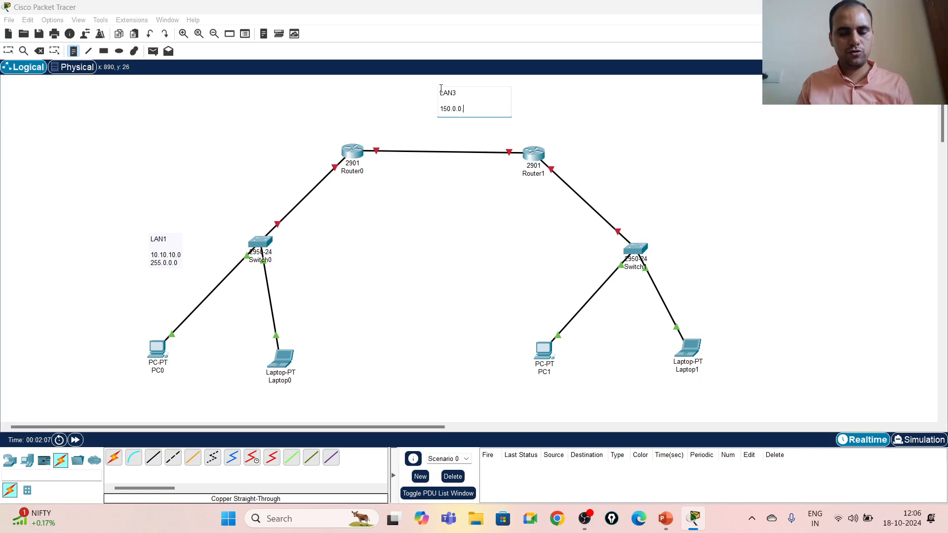
pyautogui.write('150.0.0.0')
pyautogui.press('Return')
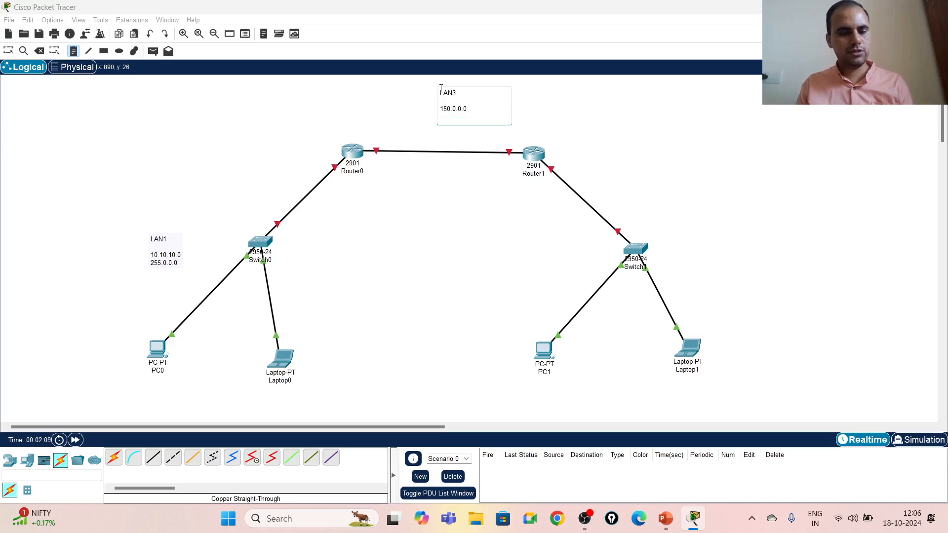
pyautogui.write('255.255.0.0')
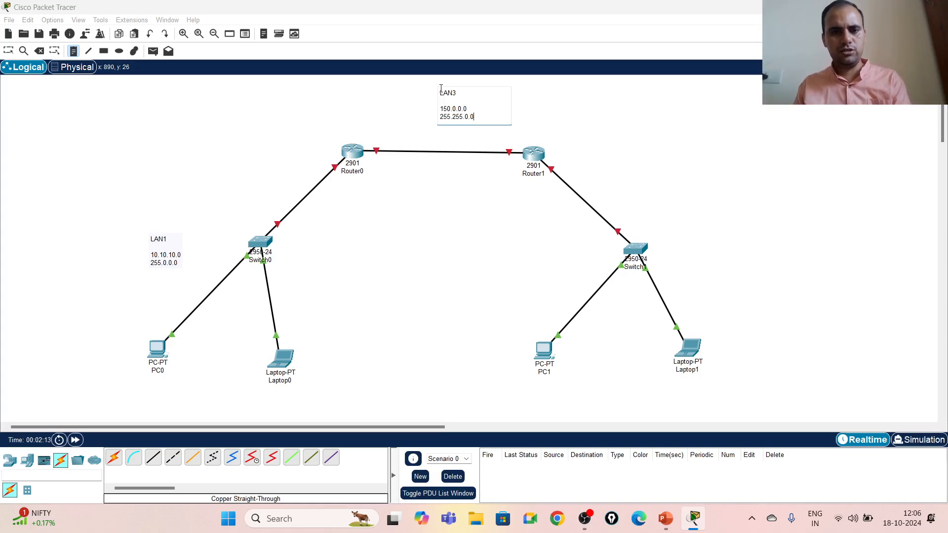
# - Place a note beside Switch1 reading LAN2 with network 192.168.1.0 and mask 255.255.255.0
pyautogui.click(714, 234)
pyautogui.write('L')
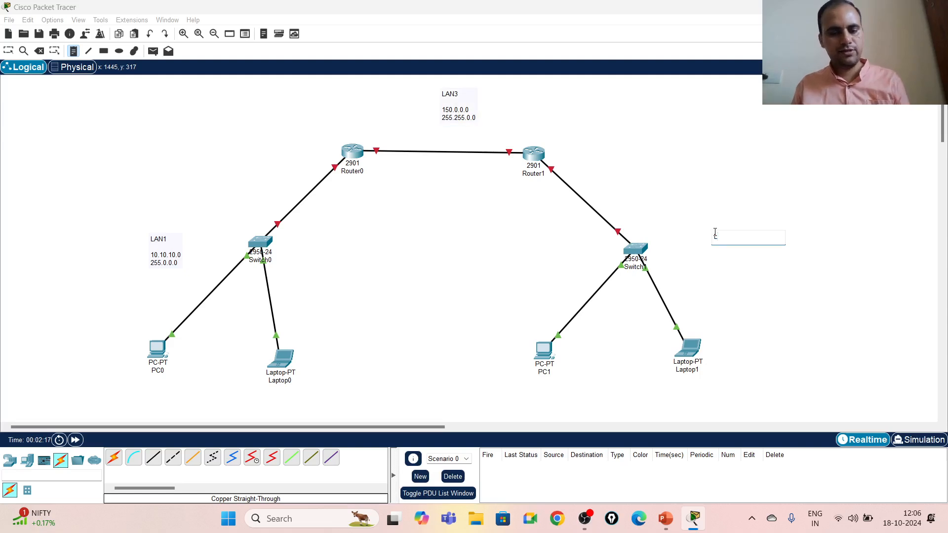
pyautogui.write('AN2')
pyautogui.press('Return')
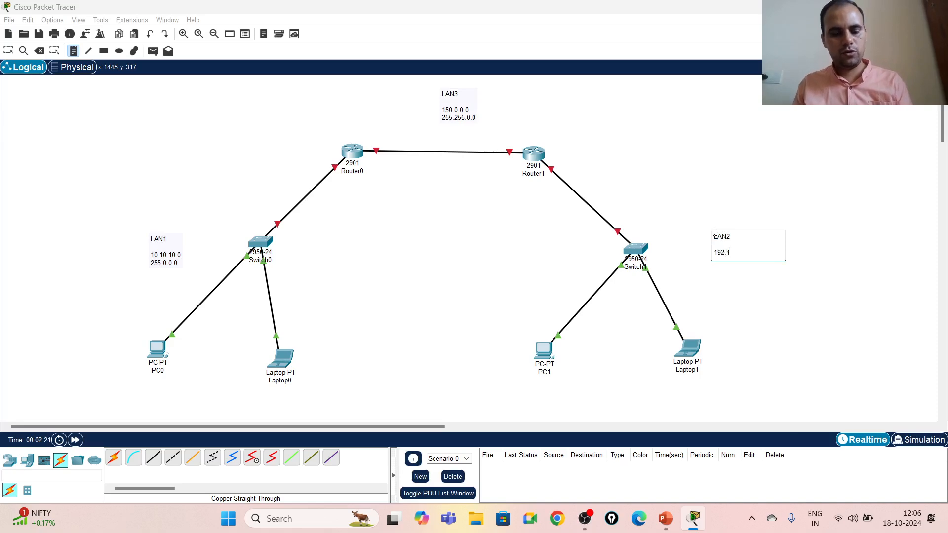
pyautogui.press('Return')
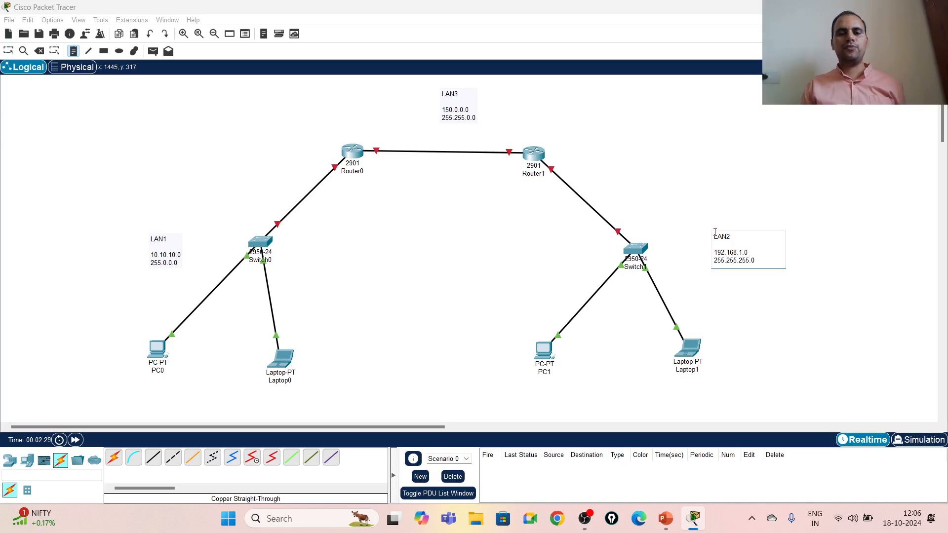
# - Label PC0 with the address 10.10.10.1 and Laptop0 with 10.10.10.2 using notes below the devices
pyautogui.click(147, 388)
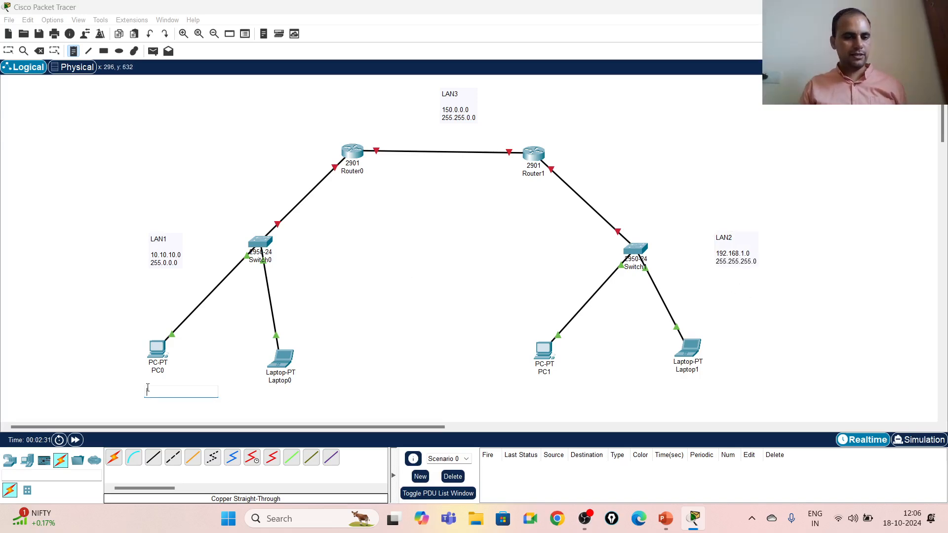
pyautogui.write('10')
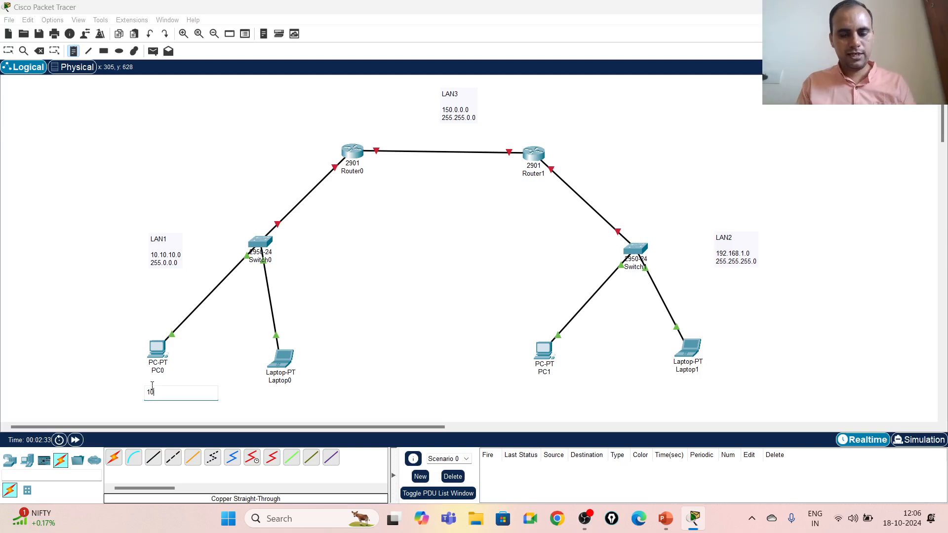
pyautogui.write('.10.1')
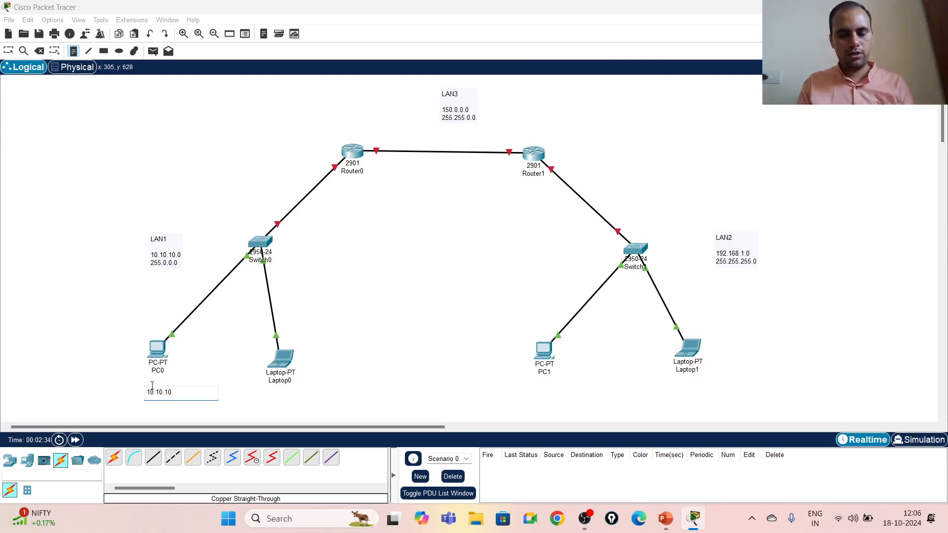
pyautogui.click(275, 394)
pyautogui.write('10.10.10.2')
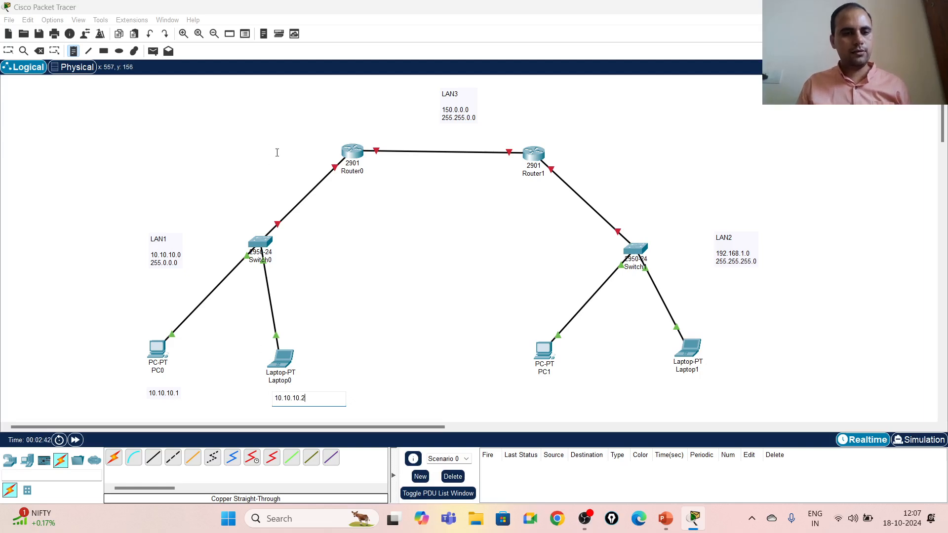
# - Label Router0's LAN1 side with the address 10.10.10.10 and its LAN3 side with 150.0.0.1
pyautogui.click(277, 152)
pyautogui.write('10.10.10.10')
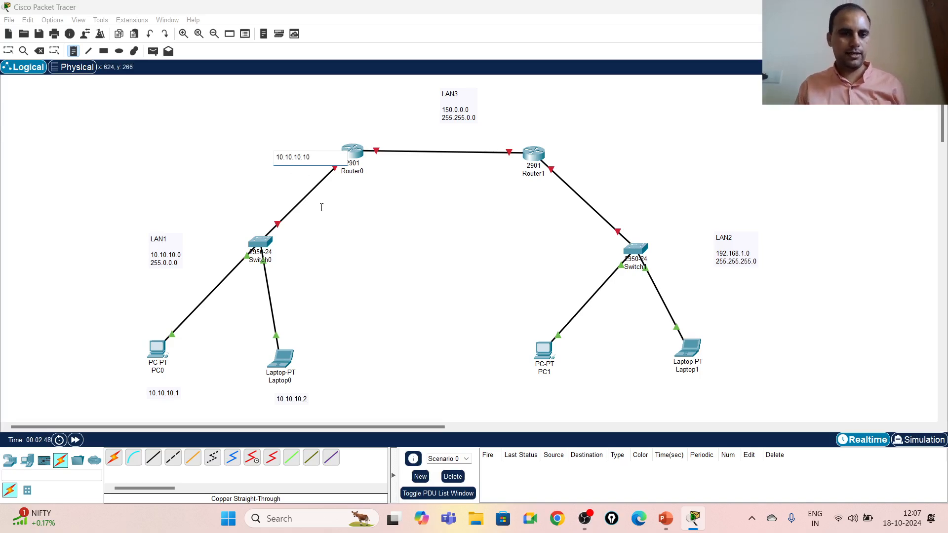
pyautogui.click(346, 221)
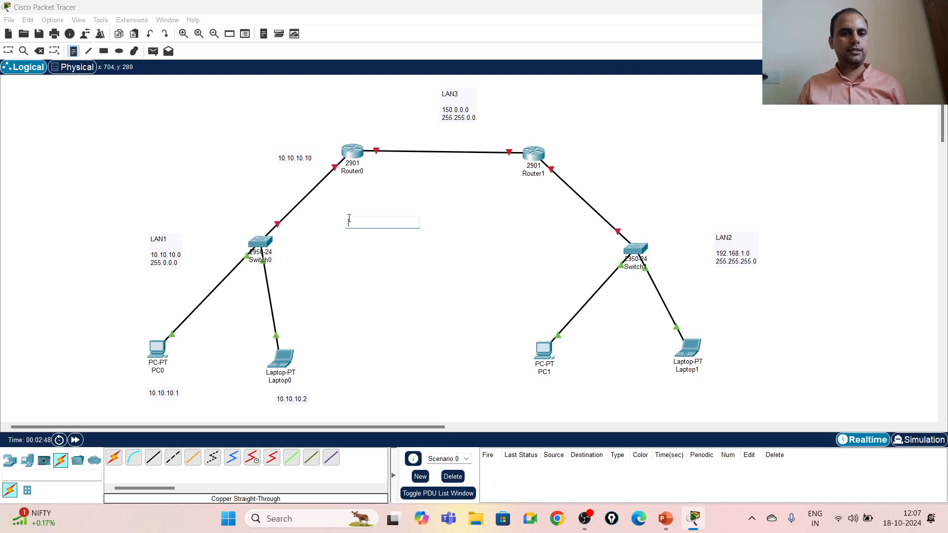
pyautogui.click(378, 162)
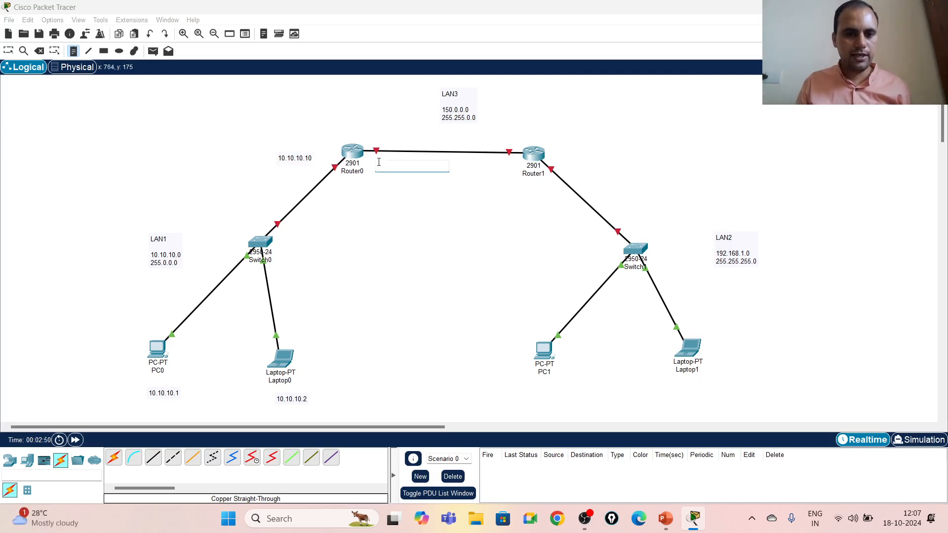
pyautogui.click(371, 135)
pyautogui.write('150.0.0.1')
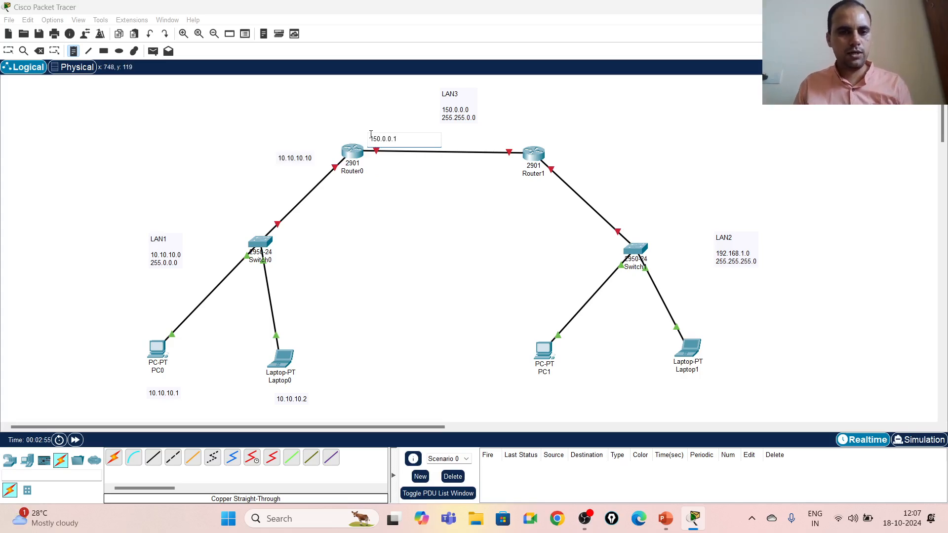
# - Label Router1's LAN3 side with the address 150.0.0.2 and its LAN2 side with 192.168.1.10
pyautogui.click(499, 138)
pyautogui.write('1')
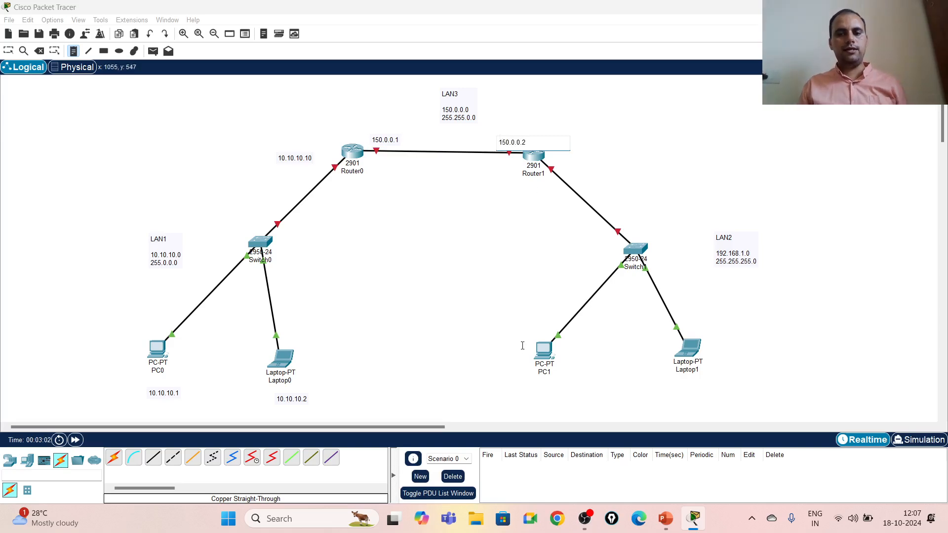
pyautogui.click(576, 175)
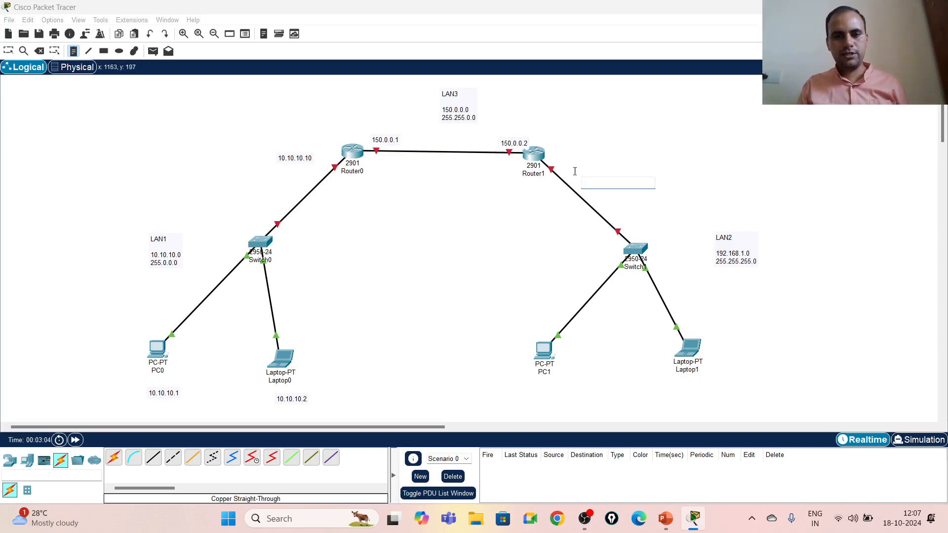
pyautogui.click(563, 156)
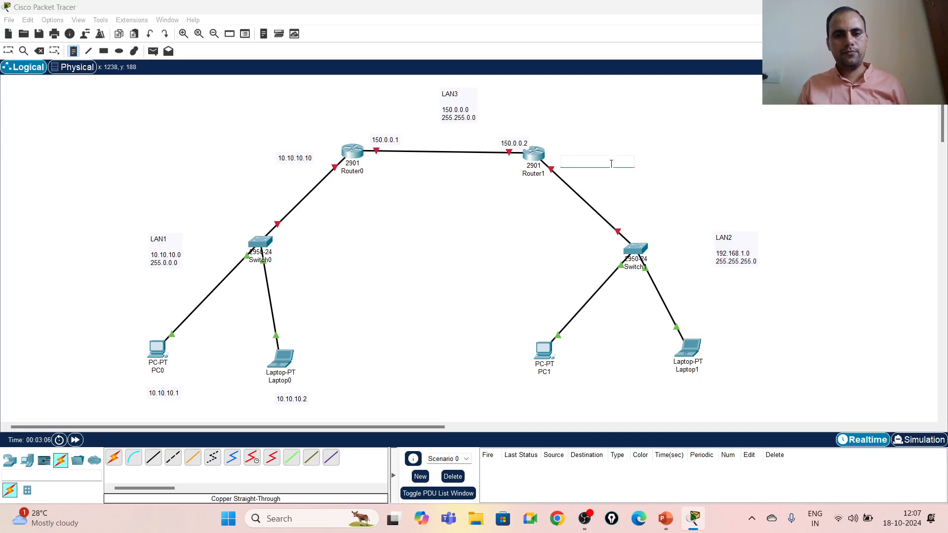
pyautogui.write('192.')
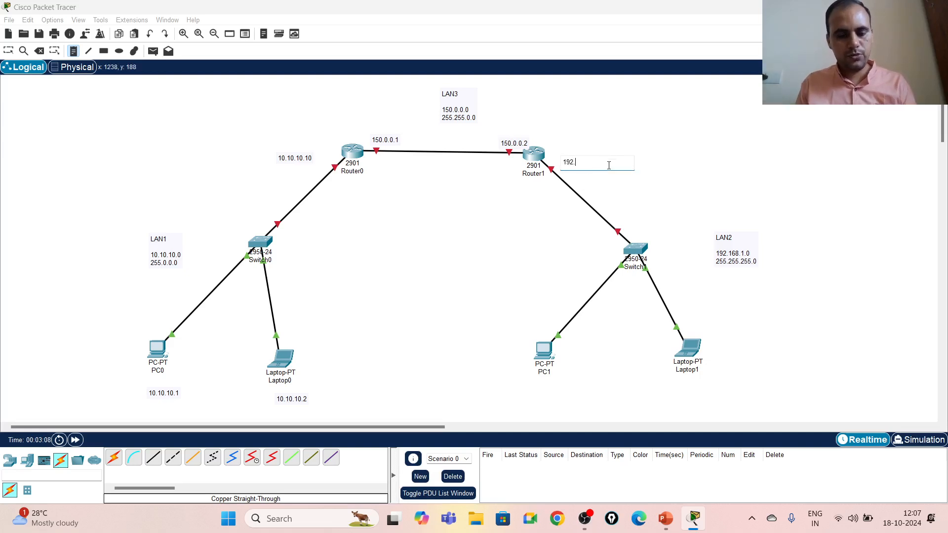
pyautogui.write('168.1.10')
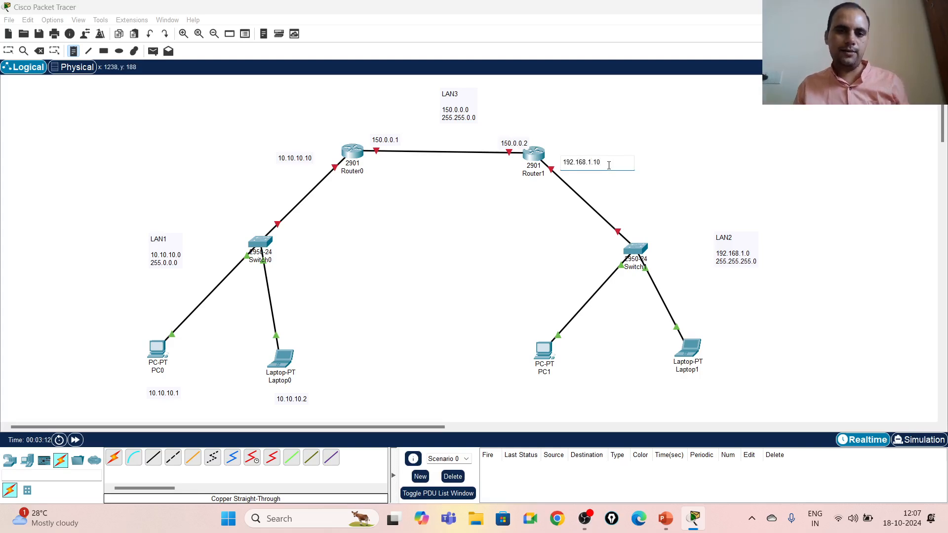
pyautogui.click(510, 288)
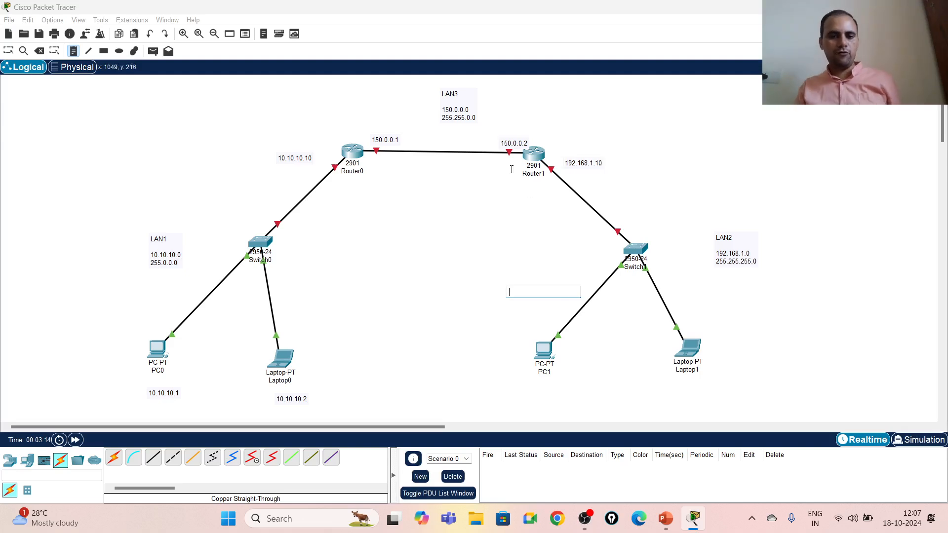
# - Label PC1 with the address 192.168.1.1 and Laptop1 with 192.168.1.2 using notes below the devices
pyautogui.click(529, 379)
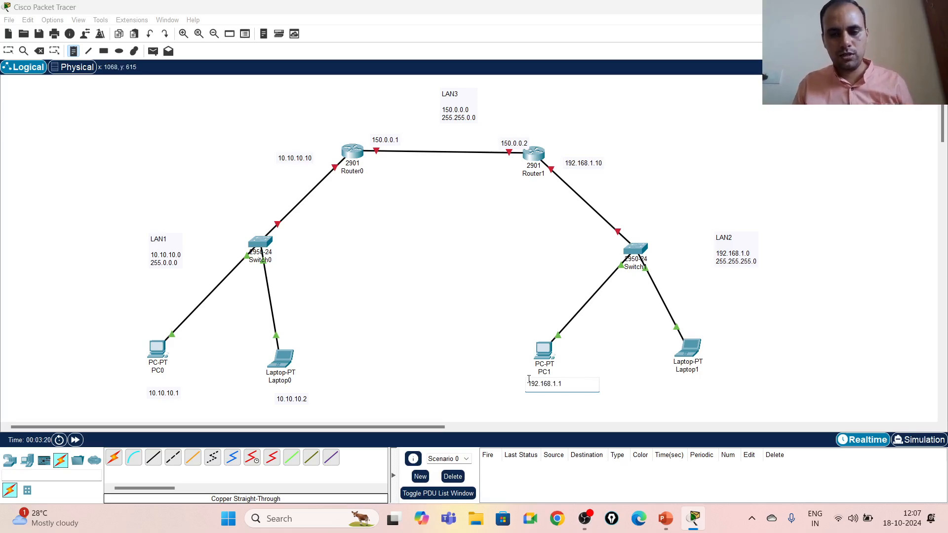
pyautogui.click(682, 385)
pyautogui.write('192.168.')
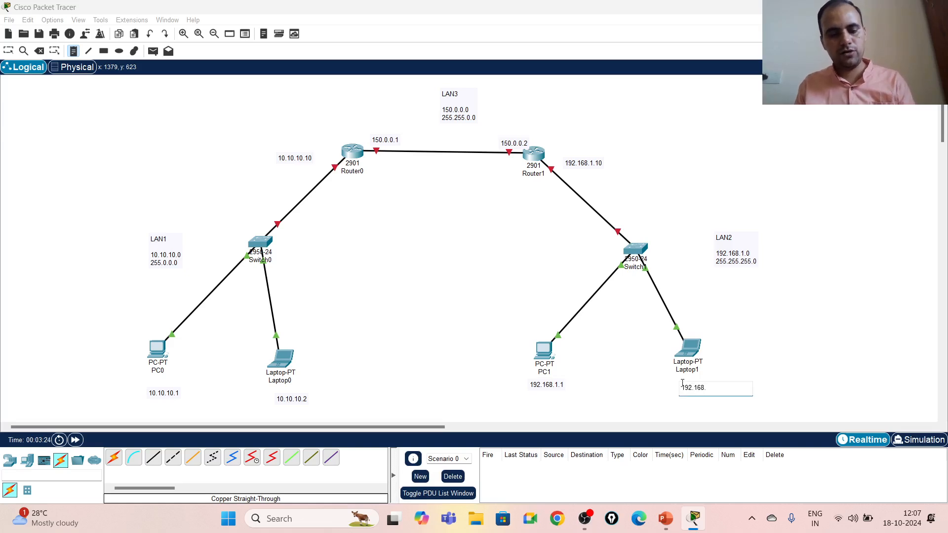
pyautogui.write('1.2')
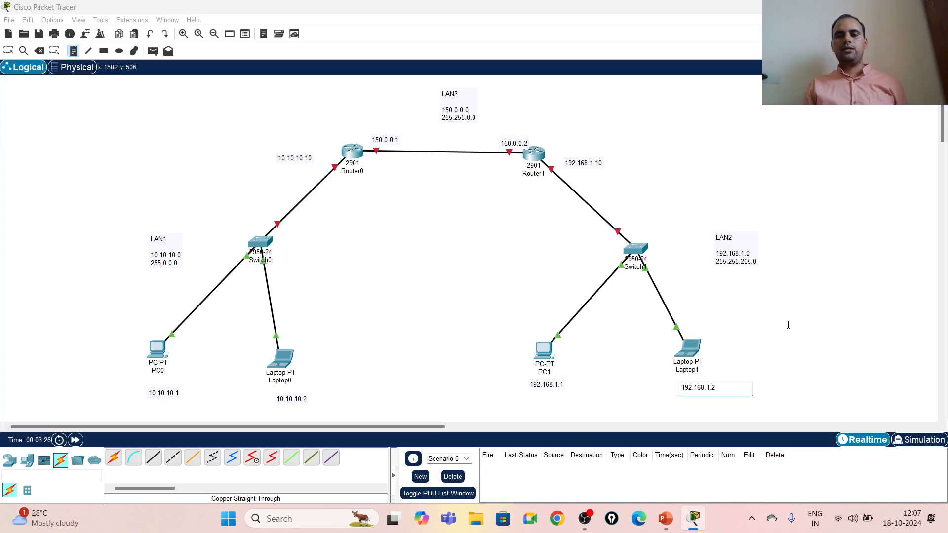
pyautogui.click(812, 331)
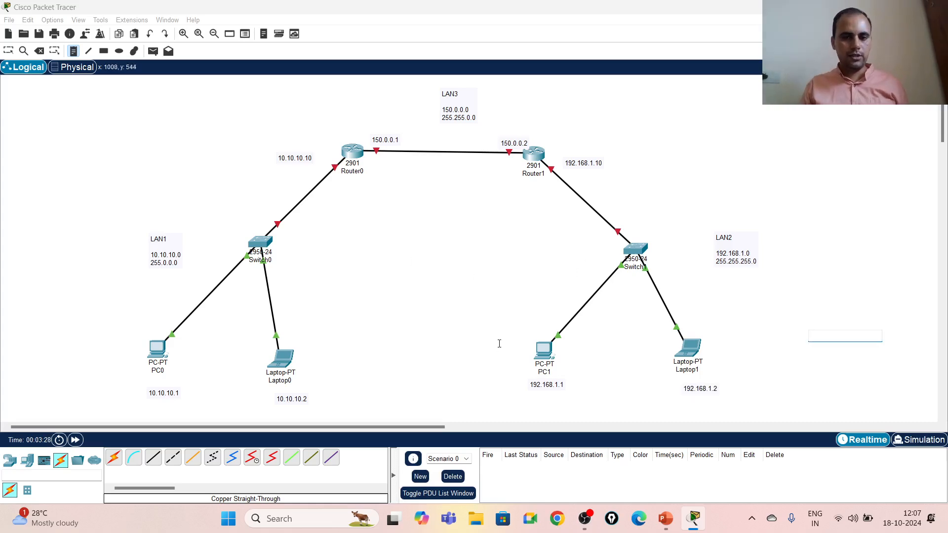
pyautogui.click(543, 349)
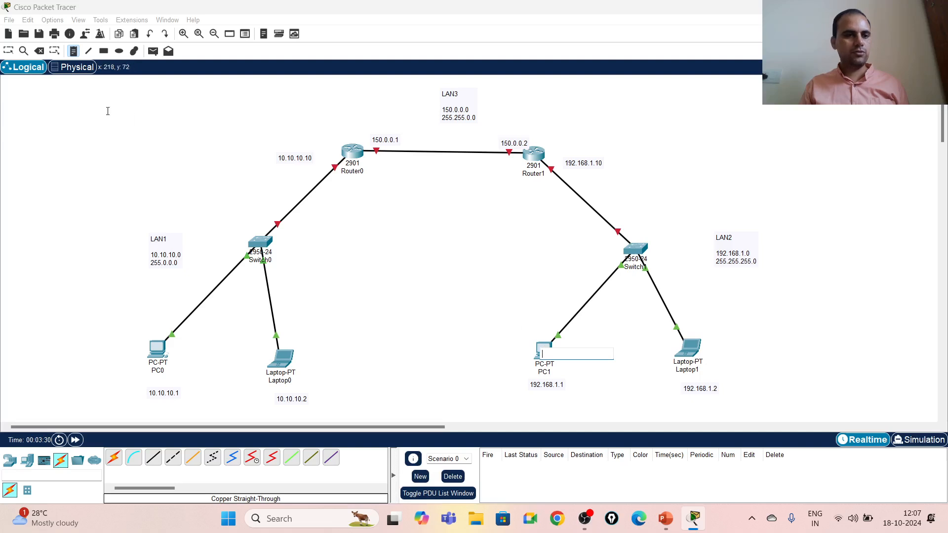
pyautogui.click(91, 122)
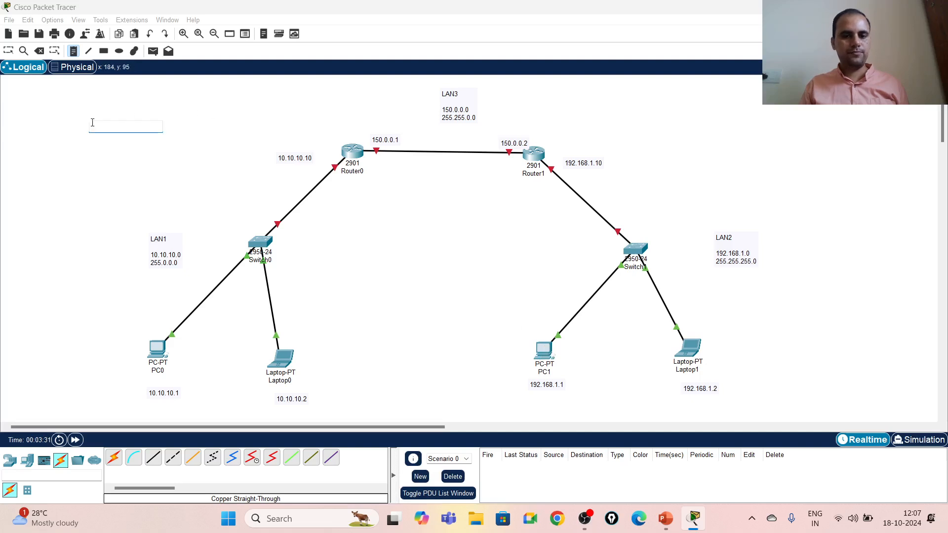
# - Move PC0 and Laptop0 up on either side of Switch0, and PC1 and Laptop1 up on either side of Switch1
pyautogui.click(9, 51)
pyautogui.moveTo(282, 357); pyautogui.dragTo(390, 301)
pyautogui.moveTo(162, 361); pyautogui.dragTo(207, 281)
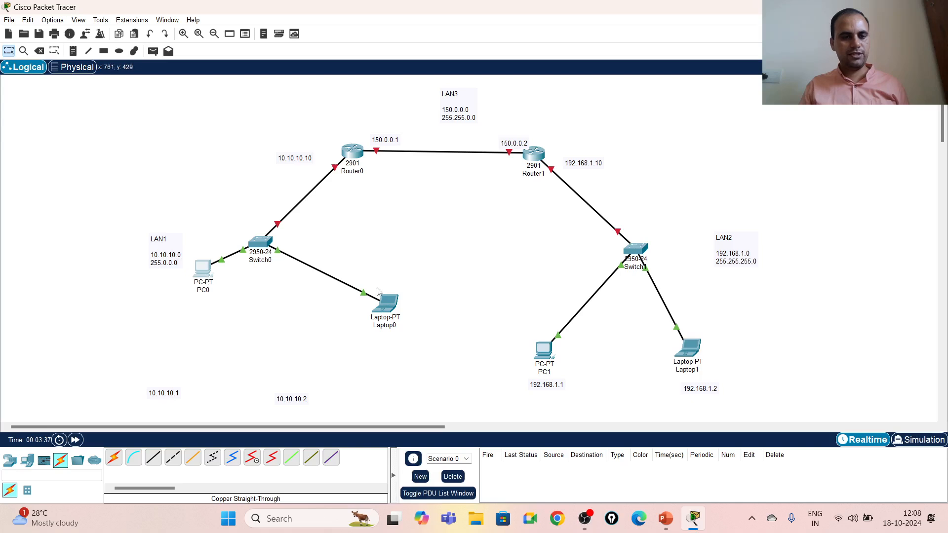
pyautogui.moveTo(387, 302); pyautogui.dragTo(320, 266)
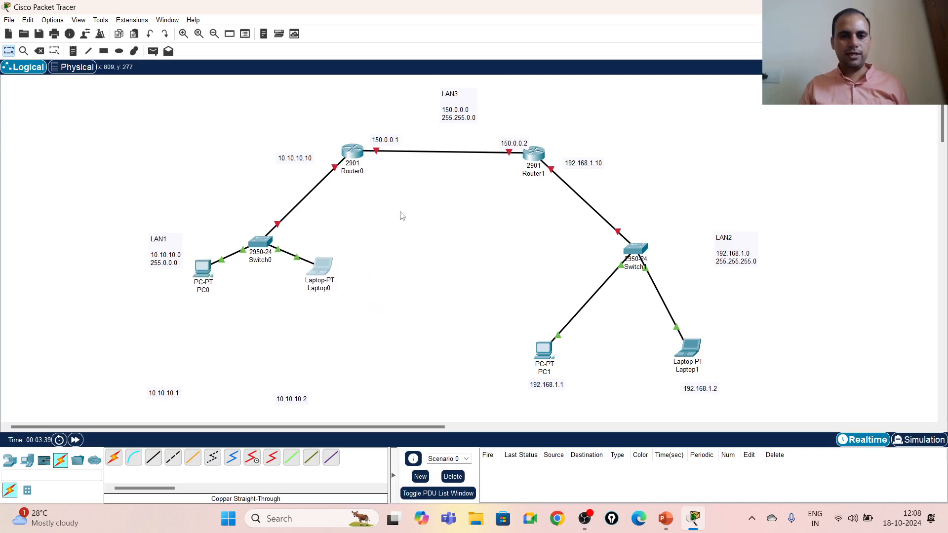
pyautogui.moveTo(546, 351); pyautogui.dragTo(515, 276)
pyautogui.moveTo(692, 351); pyautogui.dragTo(733, 302)
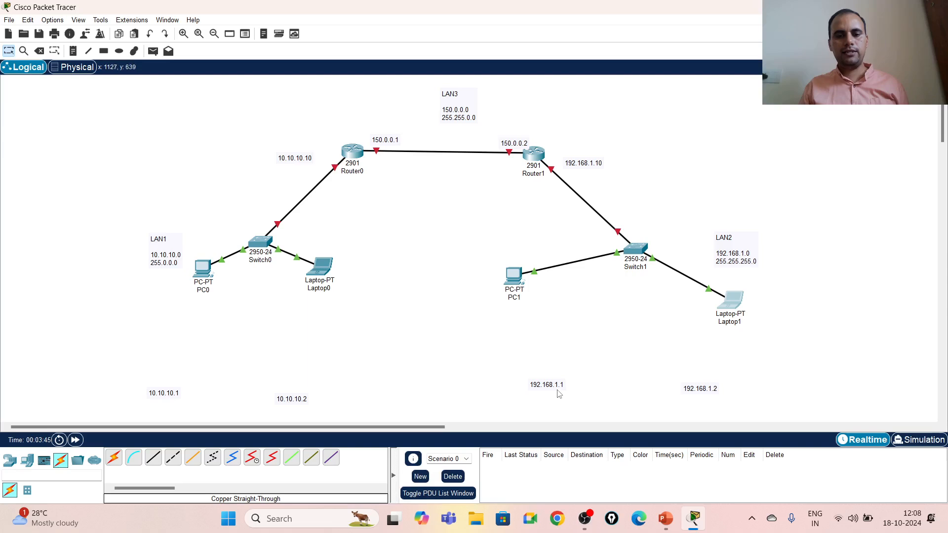
# - Move the address notes of the two PCs and two laptops directly below their repositioned devices
pyautogui.moveTo(552, 386); pyautogui.dragTo(518, 314)
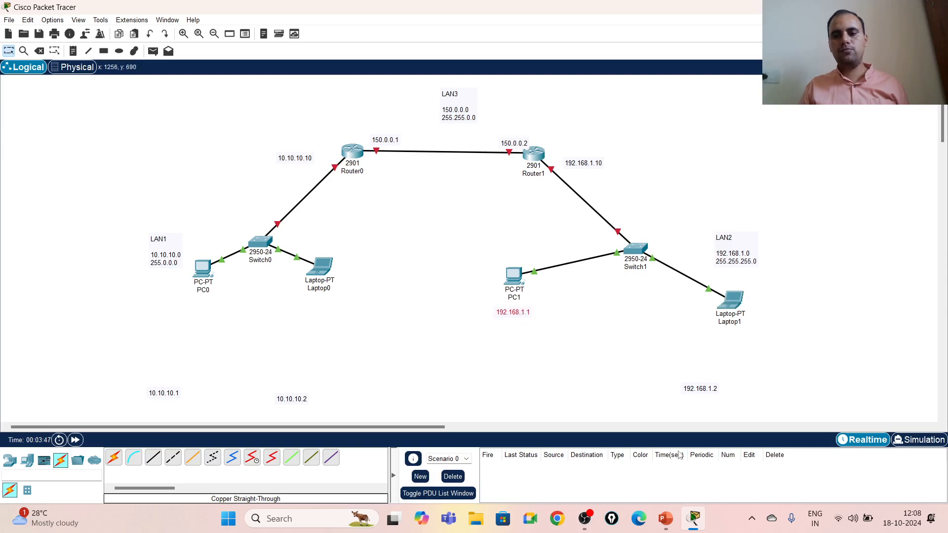
pyautogui.moveTo(706, 393); pyautogui.dragTo(734, 337)
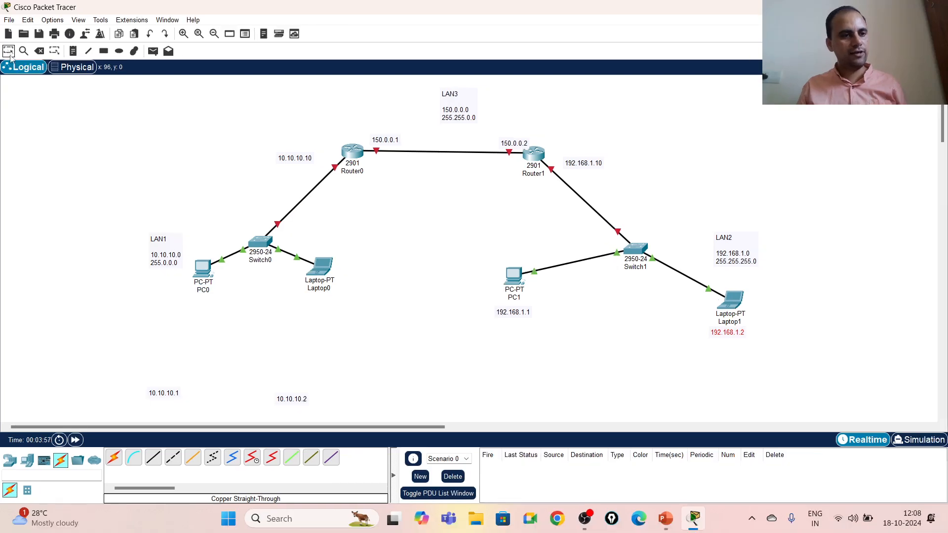
pyautogui.moveTo(294, 404); pyautogui.dragTo(316, 309)
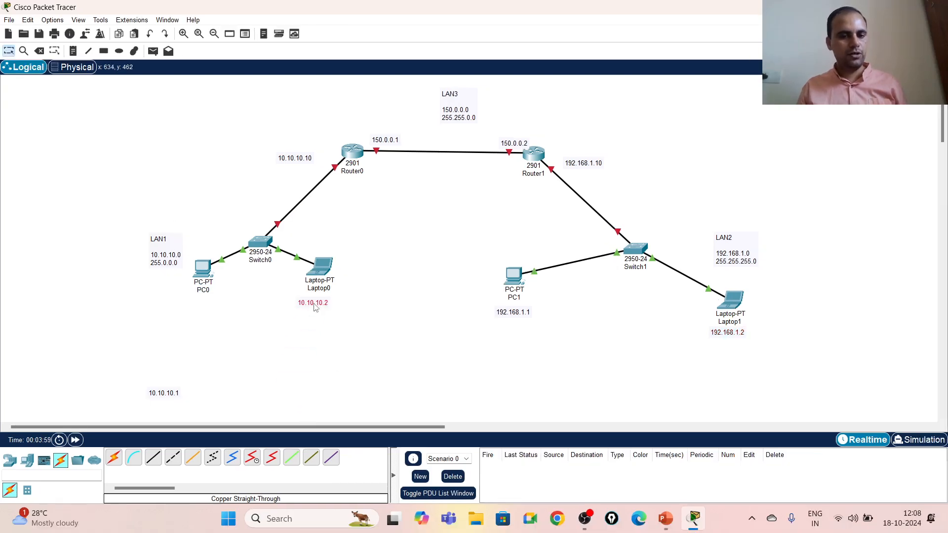
pyautogui.moveTo(168, 391); pyautogui.dragTo(195, 304)
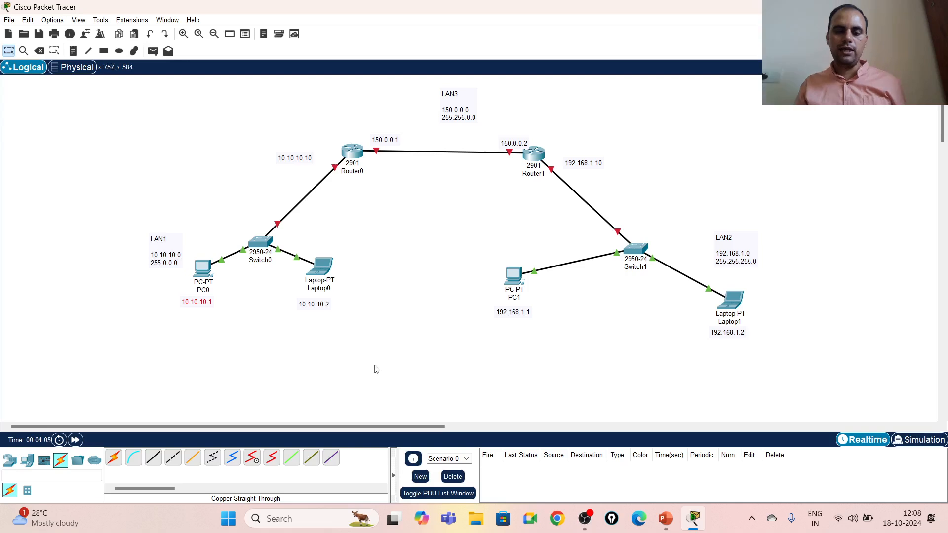
# - Try to send a simple PDU from PC0 to Laptop0
pyautogui.click(153, 52)
pyautogui.click(202, 268)
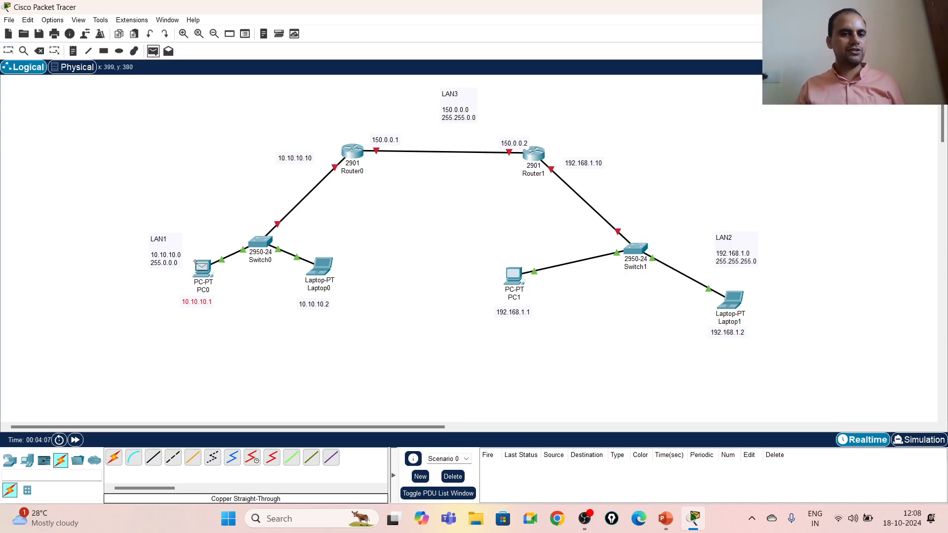
pyautogui.click(320, 266)
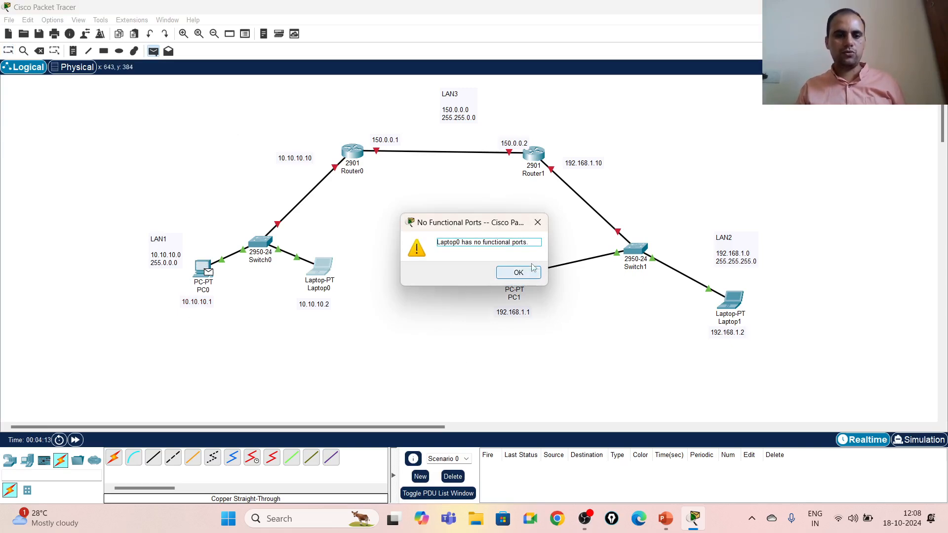
pyautogui.click(537, 227)
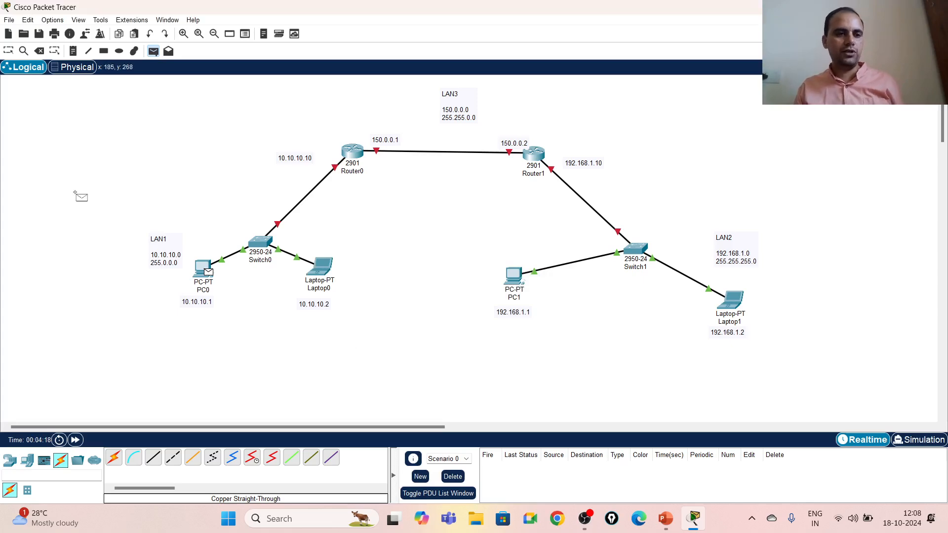
pyautogui.click(8, 51)
# - Configure PC0 with the static IPv4 address 10.10.10.1, subnet mask 255.0.0.0 and default gateway 10.10.10.10
pyautogui.click(202, 272)
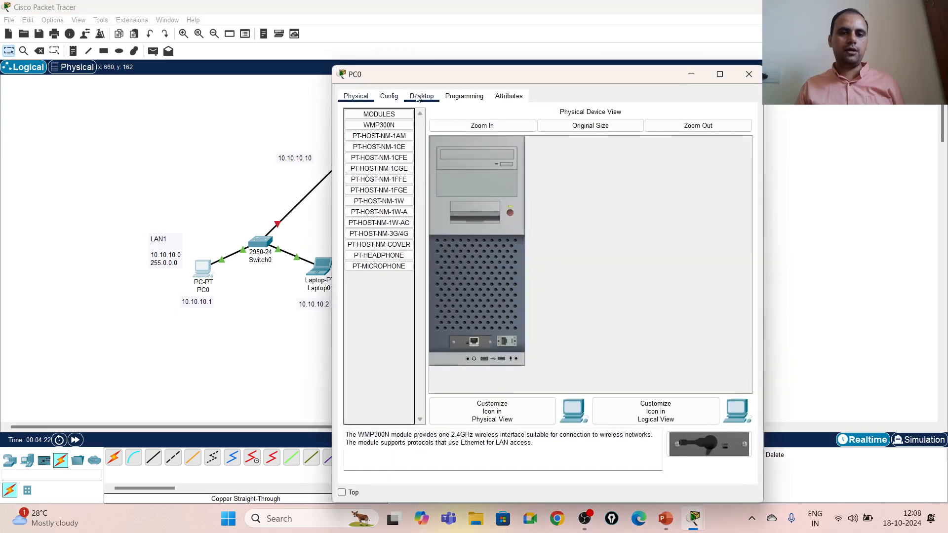
pyautogui.click(421, 96)
pyautogui.click(379, 133)
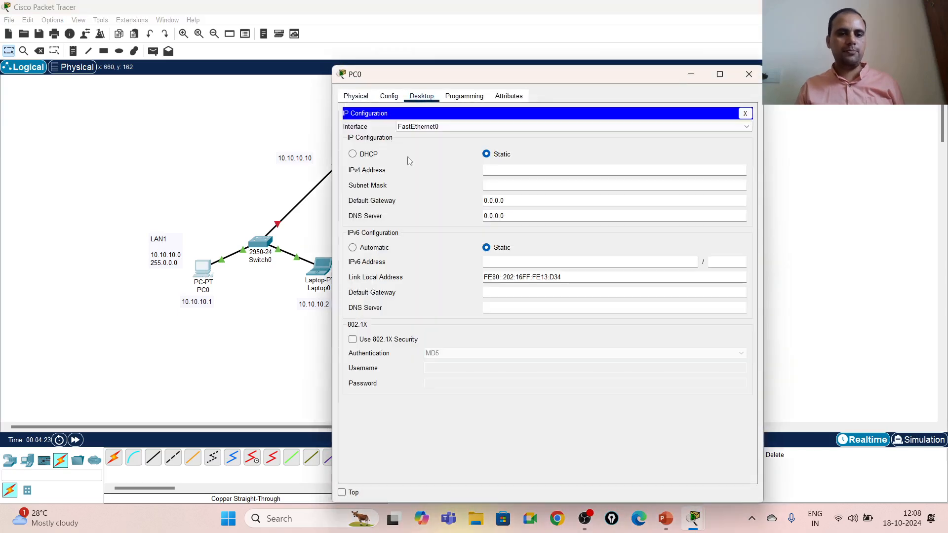
pyautogui.click(509, 170)
pyautogui.write('10.10.10.1')
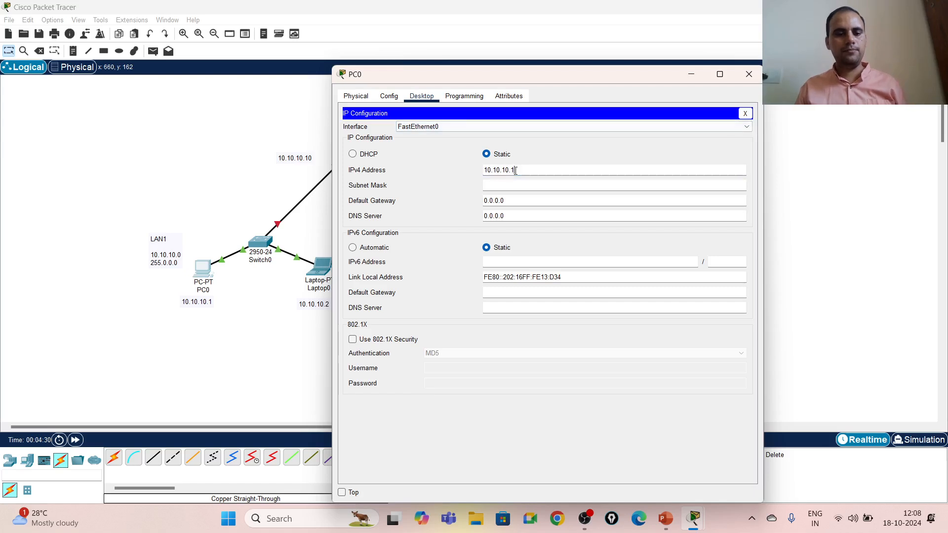
pyautogui.doubleClick(515, 170)
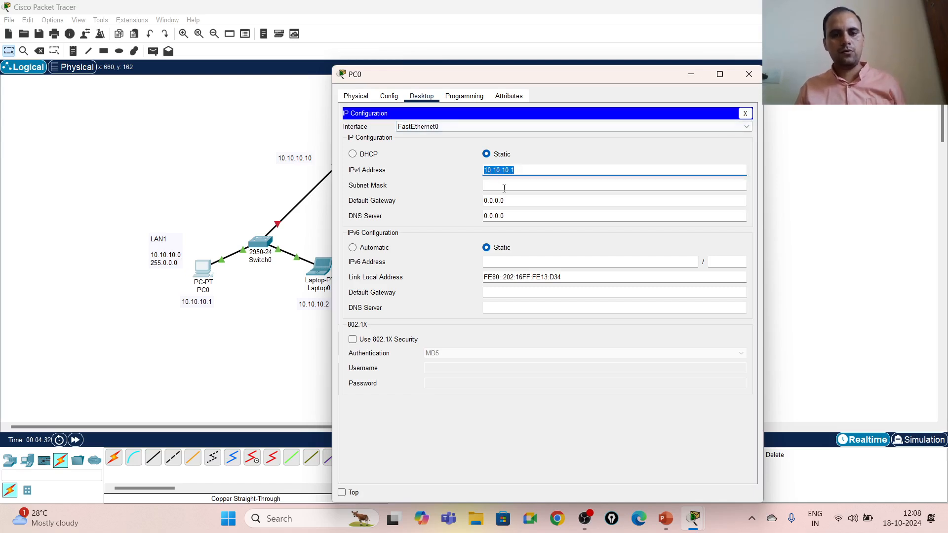
pyautogui.click(503, 186)
pyautogui.press('Tab')
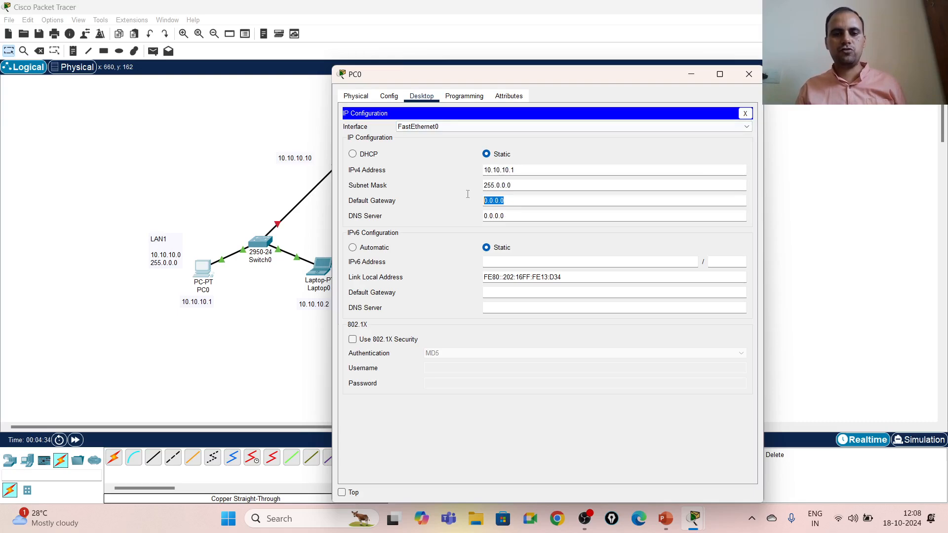
pyautogui.write('10.10.10.10')
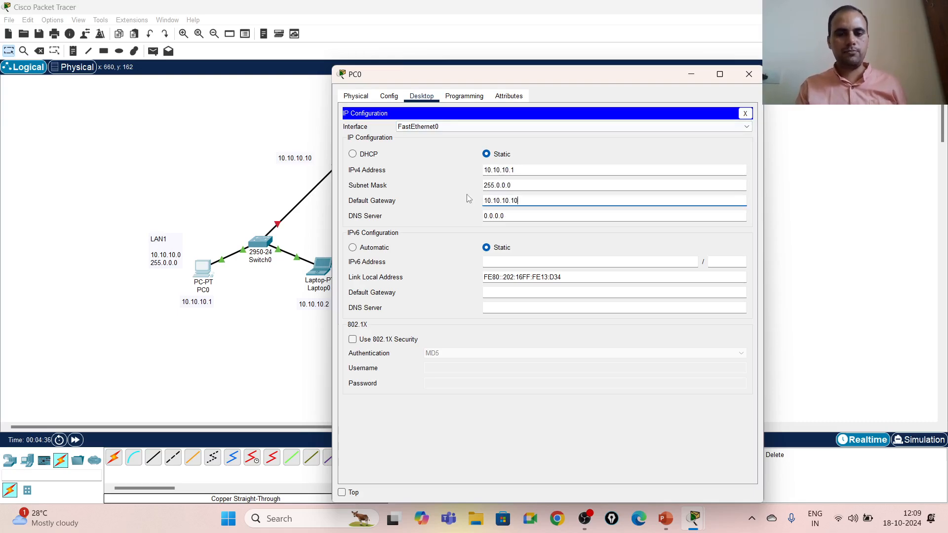
pyautogui.click(749, 74)
# - Configure Laptop0 with the static IPv4 address 10.10.10.2, subnet mask 255.0.0.0 and default gateway 10.10.10.10
pyautogui.click(325, 269)
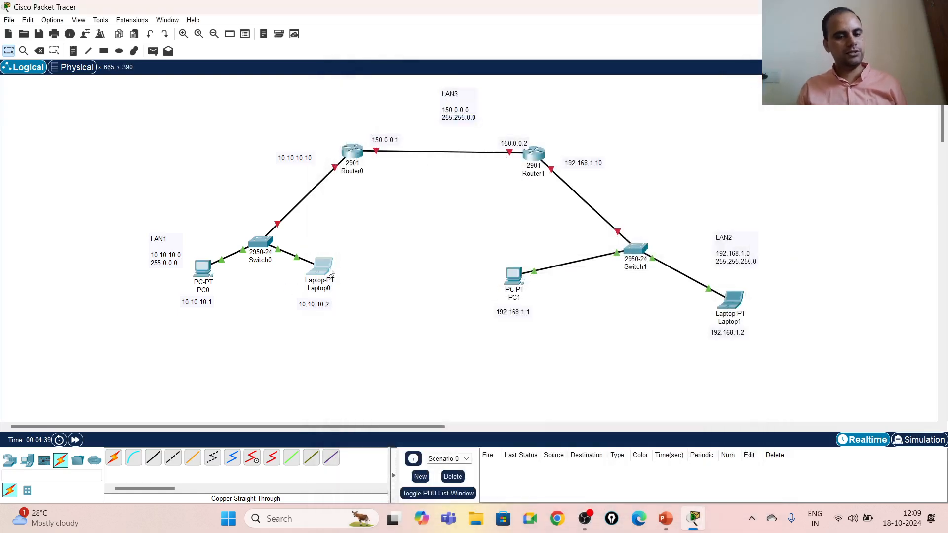
pyautogui.click(423, 128)
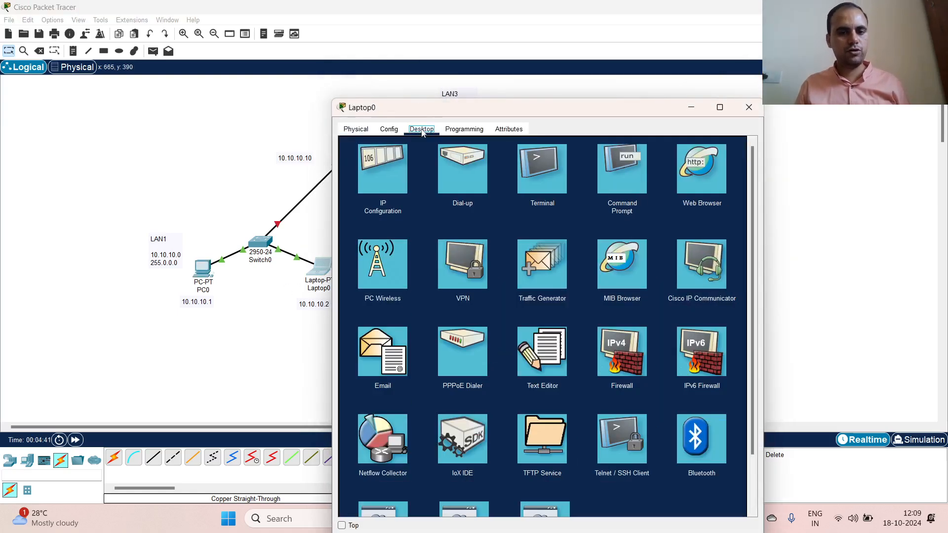
pyautogui.click(384, 173)
pyautogui.click(512, 203)
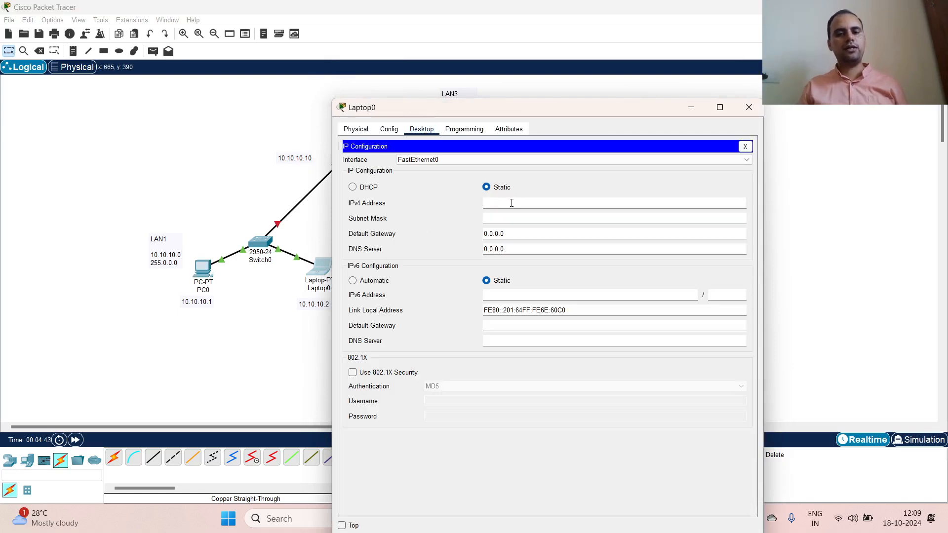
pyautogui.write('10.10.10.2')
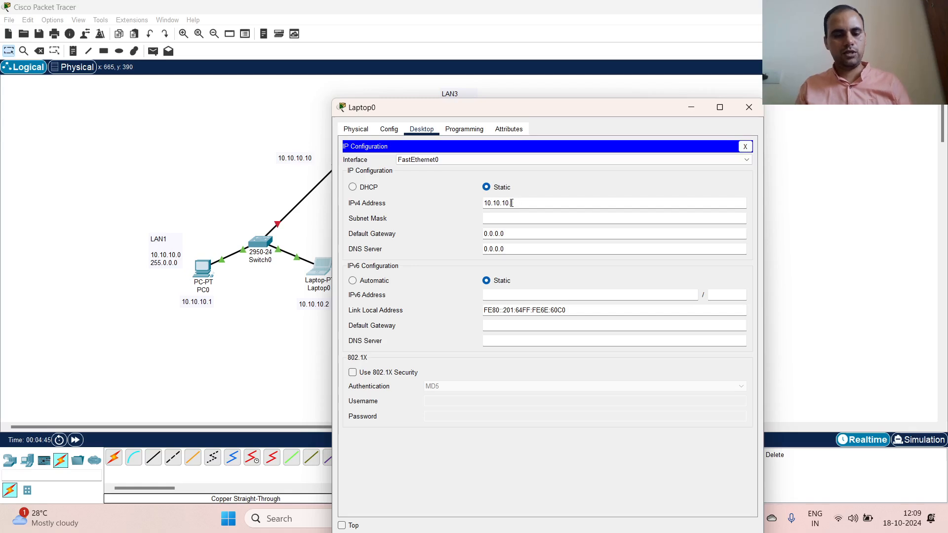
pyautogui.click(504, 218)
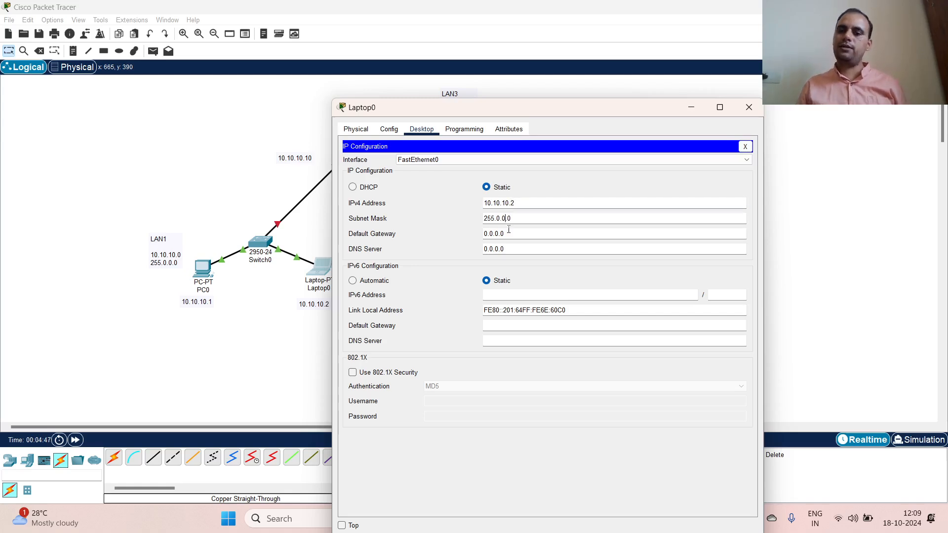
pyautogui.press('Tab')
pyautogui.write('10.10.10.10')
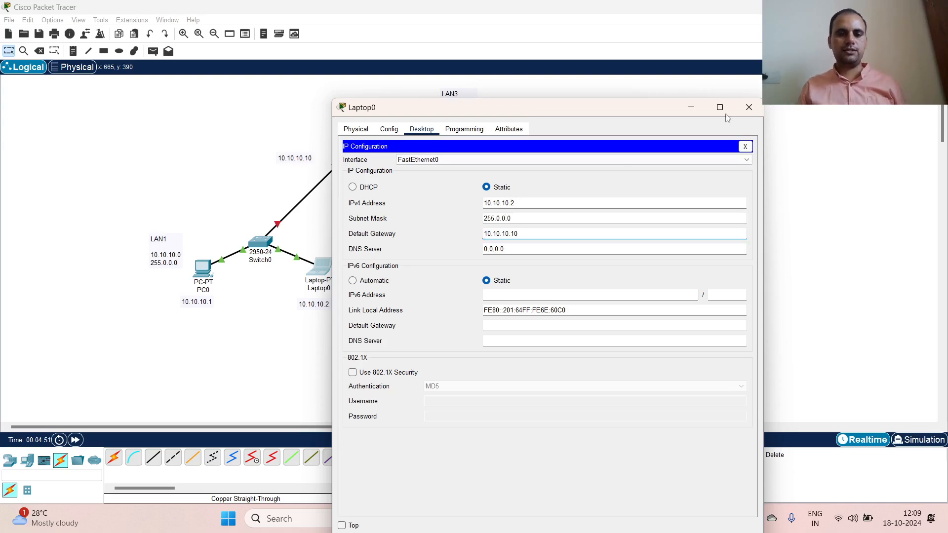
pyautogui.click(749, 107)
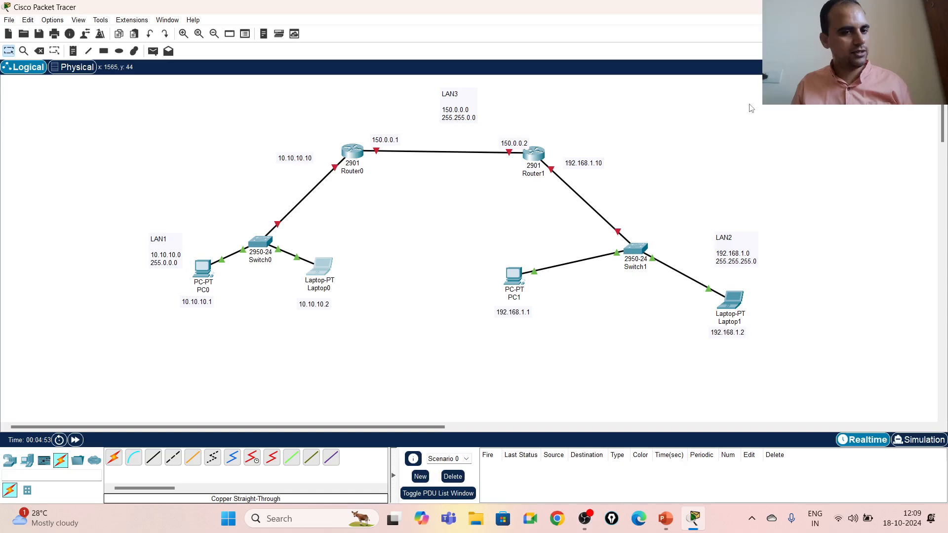
# - Test connectivity with a simple PDU from PC0 to Laptop0 and delete the test scenario
pyautogui.click(152, 51)
pyautogui.click(197, 260)
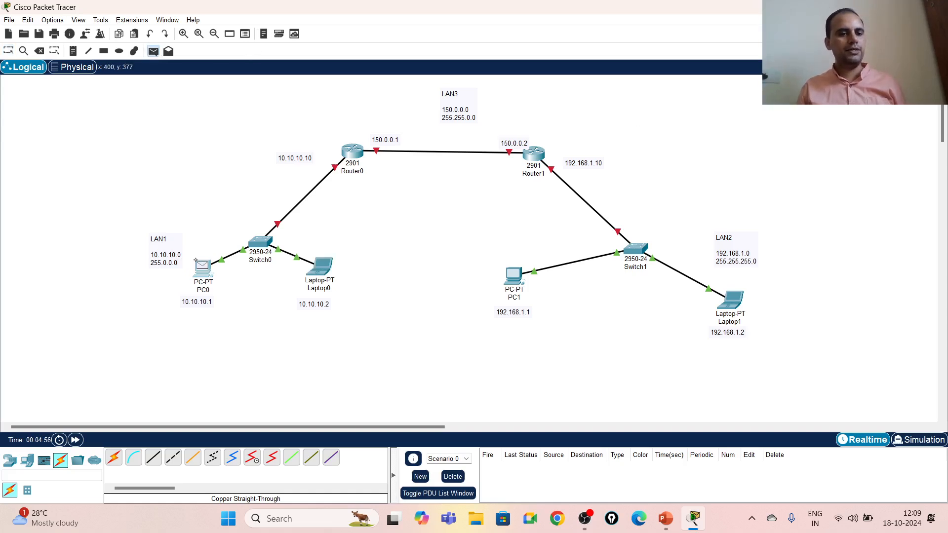
pyautogui.click(313, 273)
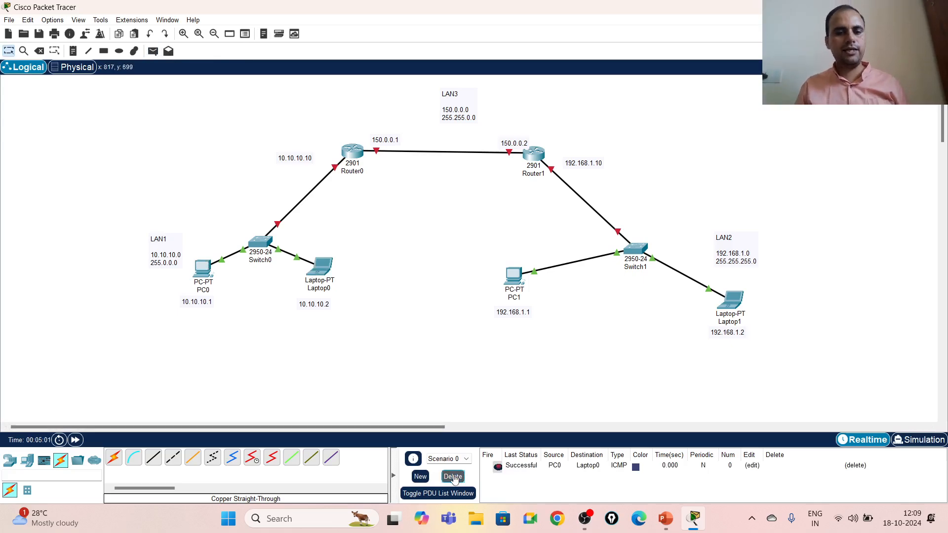
pyautogui.click(453, 476)
# - Configure PC1 with the static IPv4 address 192.168.1.1, subnet mask 255.255.255.0 and default gateway 192.168.1.10
pyautogui.click(514, 277)
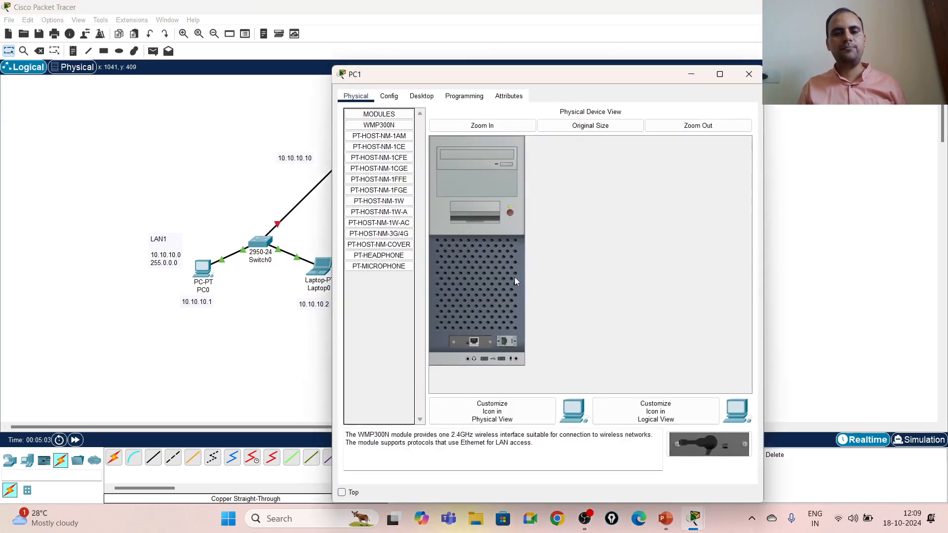
pyautogui.click(421, 96)
pyautogui.click(370, 159)
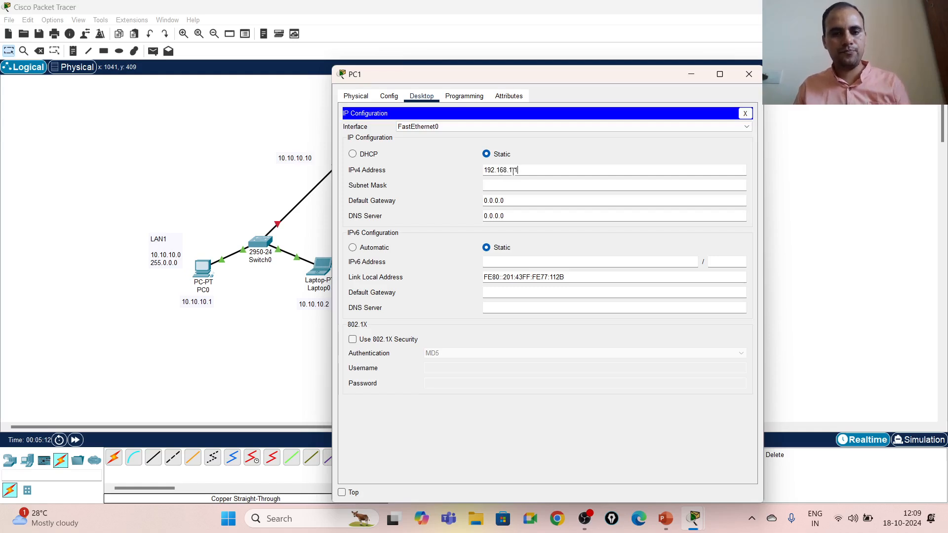
pyautogui.doubleClick(514, 170)
pyautogui.hotkey('ctrl', 'c')
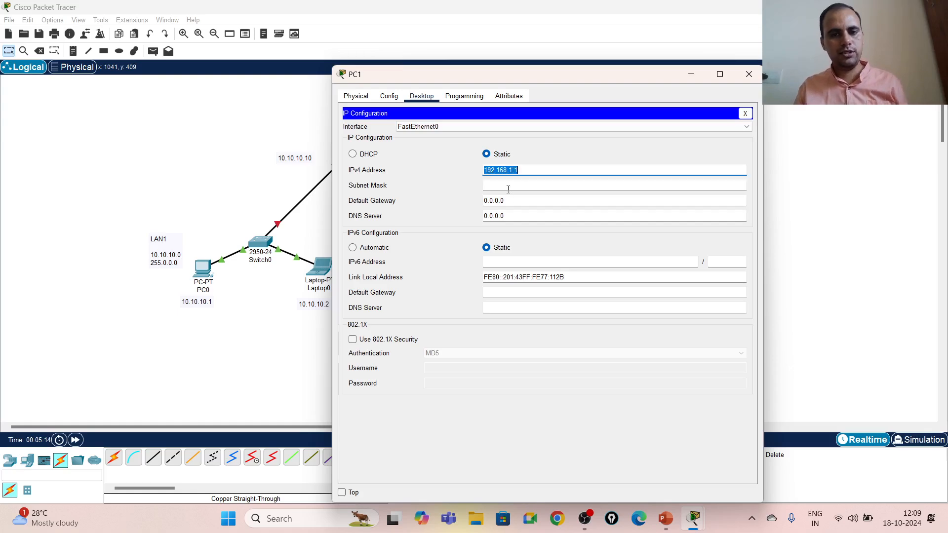
pyautogui.click(509, 186)
pyautogui.click(510, 201)
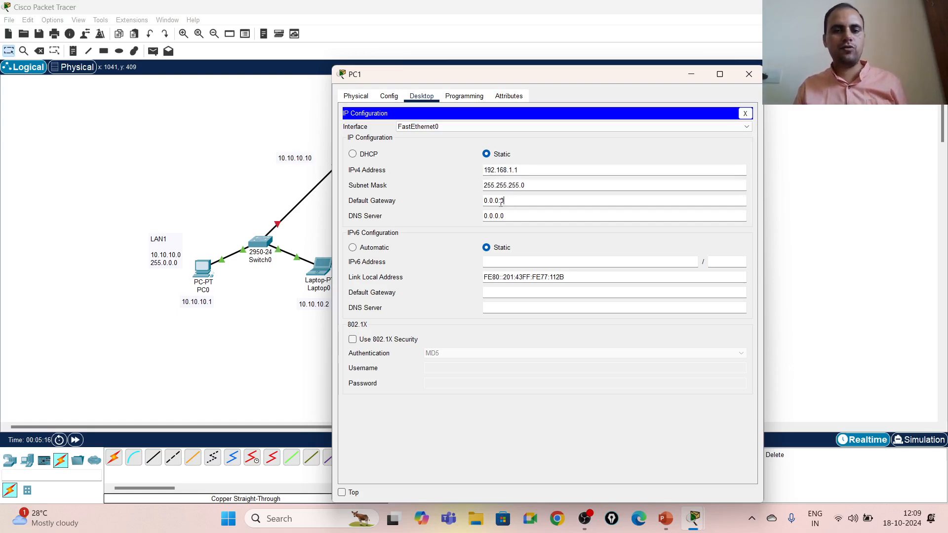
pyautogui.press('BackSpace')
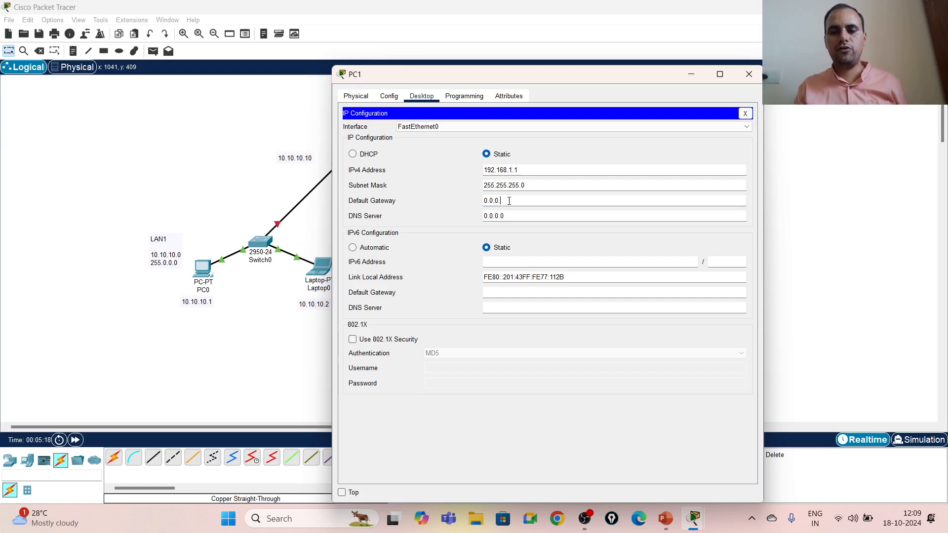
pyautogui.hotkey('ctrl', 'v')
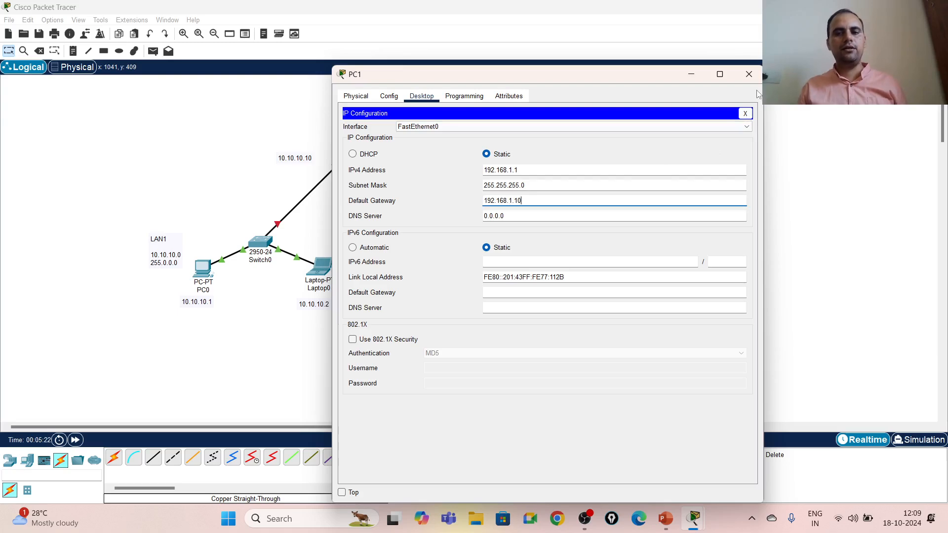
pyautogui.click(749, 74)
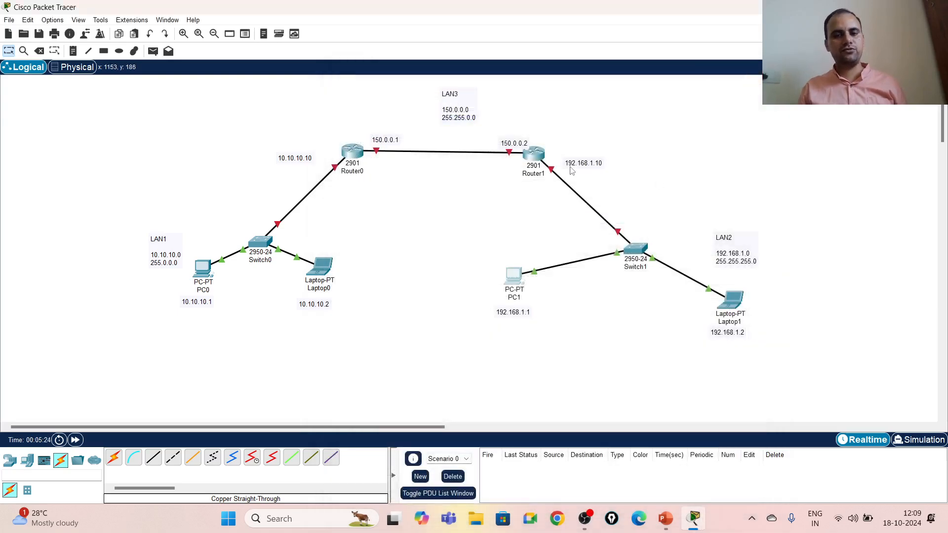
# - Configure Laptop1 with the static IPv4 address 192.168.1.2, subnet mask 255.255.255.0 and default gateway 192.168.1.10
pyautogui.click(732, 305)
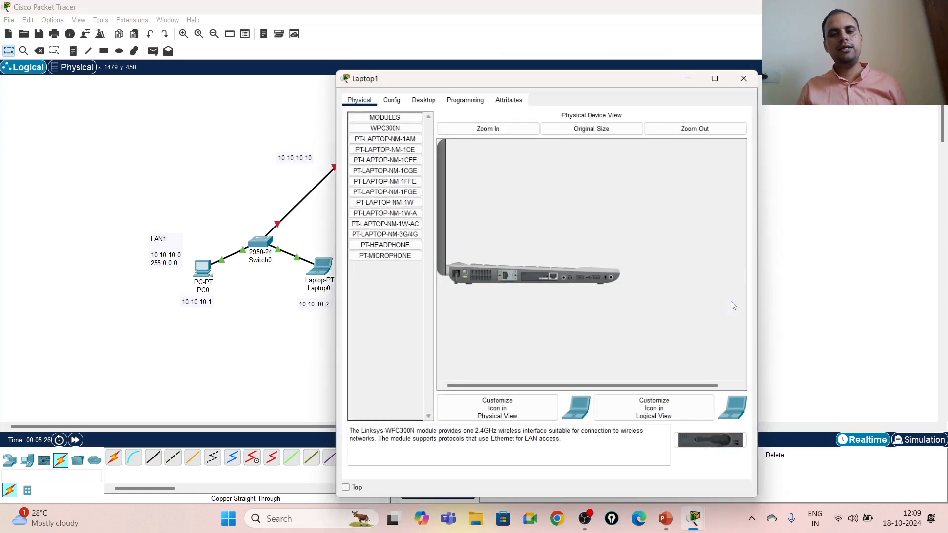
pyautogui.click(415, 97)
pyautogui.click(389, 146)
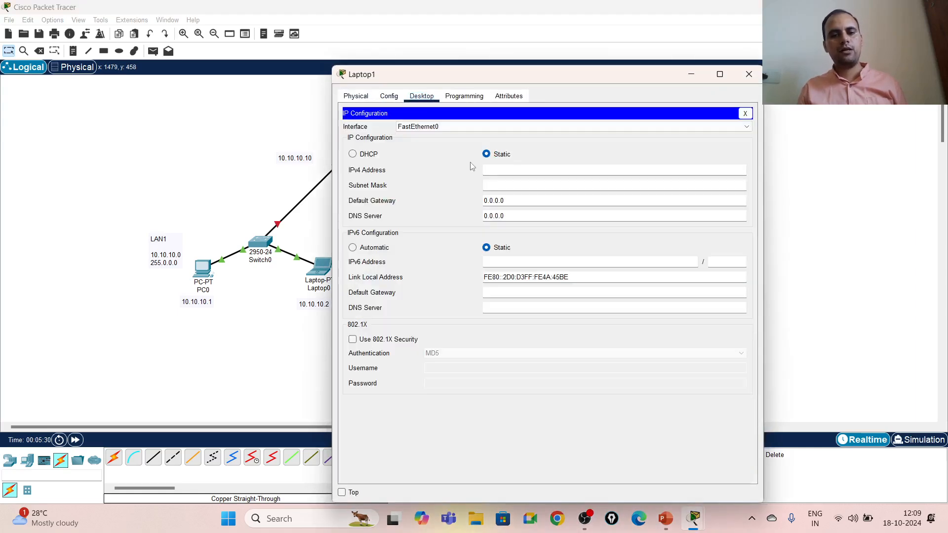
pyautogui.write('192.168.1.1')
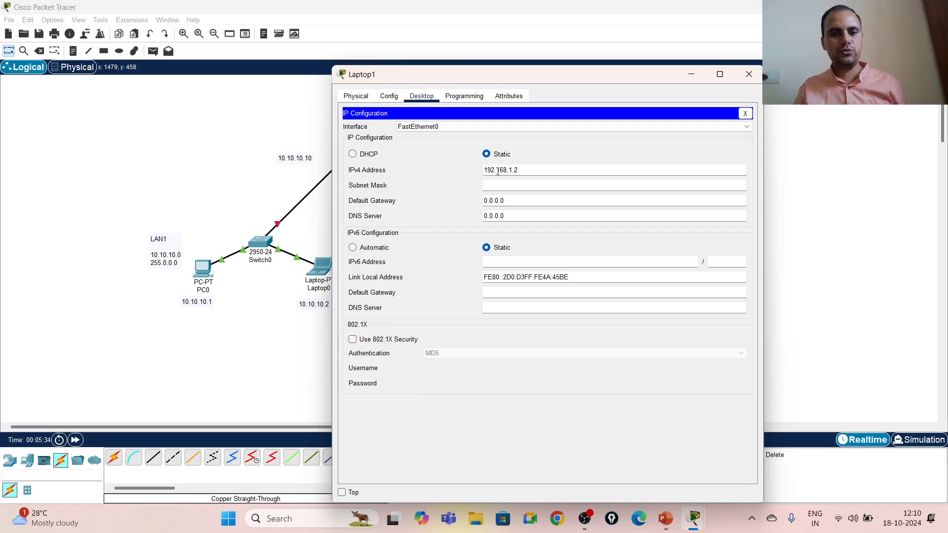
pyautogui.click(499, 186)
pyautogui.click(511, 202)
pyautogui.moveTo(511, 202); pyautogui.dragTo(466, 197)
pyautogui.write('192.168.1.10')
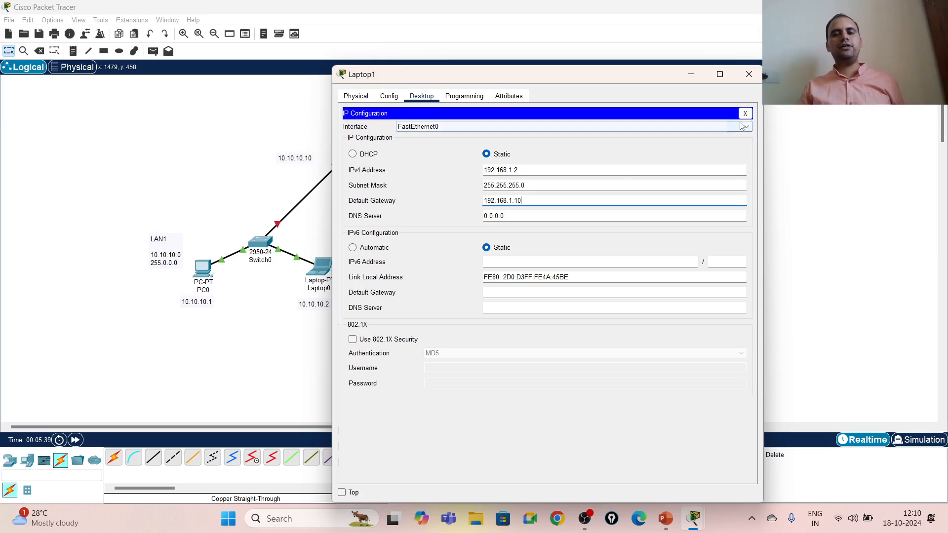
pyautogui.click(748, 75)
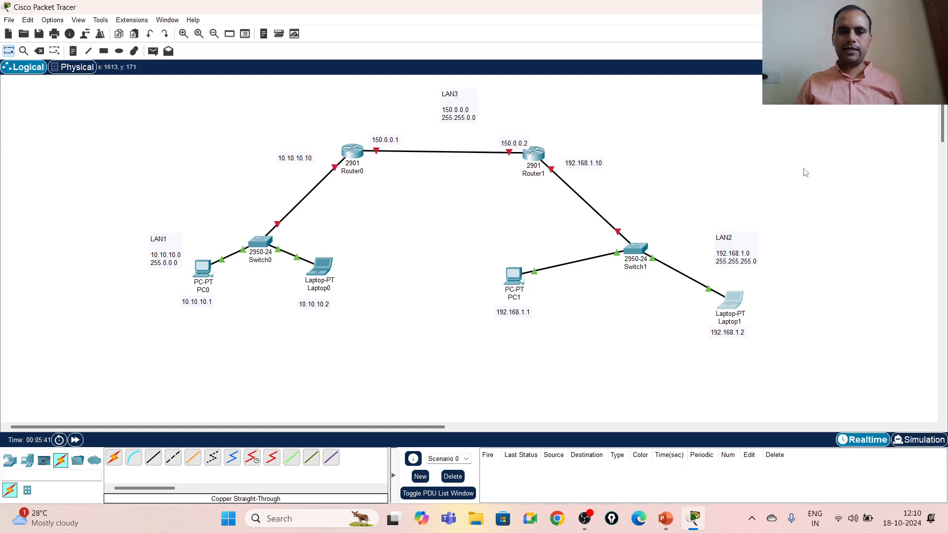
# - Send a simple PDU from PC1 to Laptop1 to test connectivity within LAN2
pyautogui.click(153, 50)
pyautogui.click(512, 276)
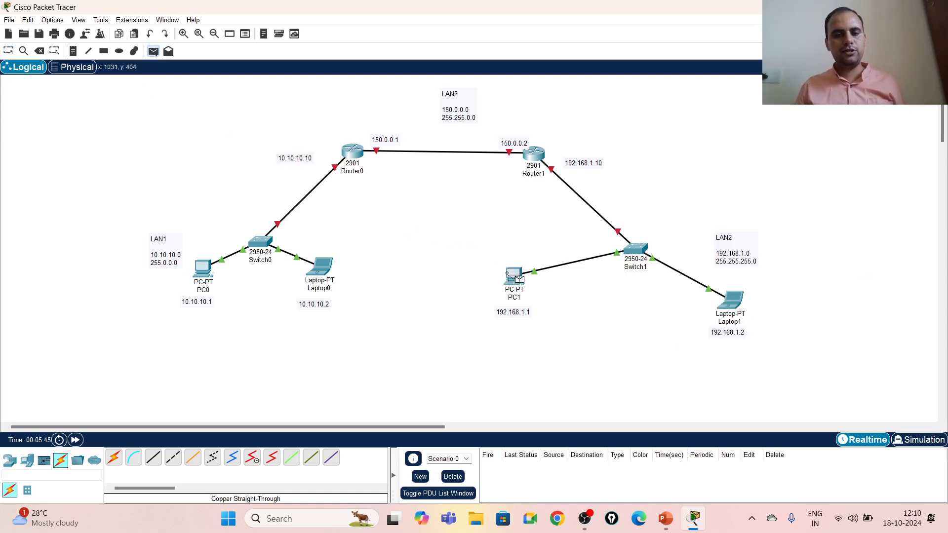
pyautogui.click(729, 299)
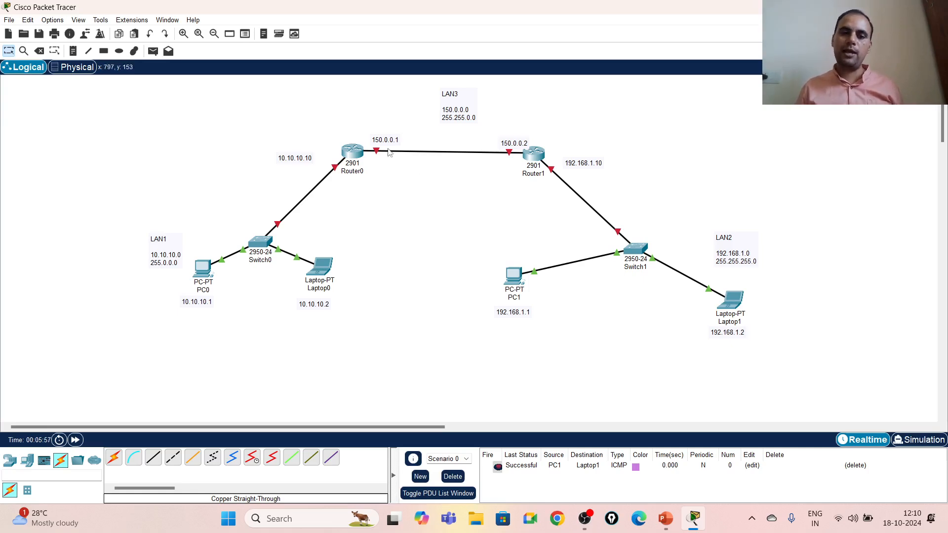
# - Open Router0's command line and decline the initial configuration dialog to reach the user prompt
pyautogui.click(346, 153)
pyautogui.click(415, 97)
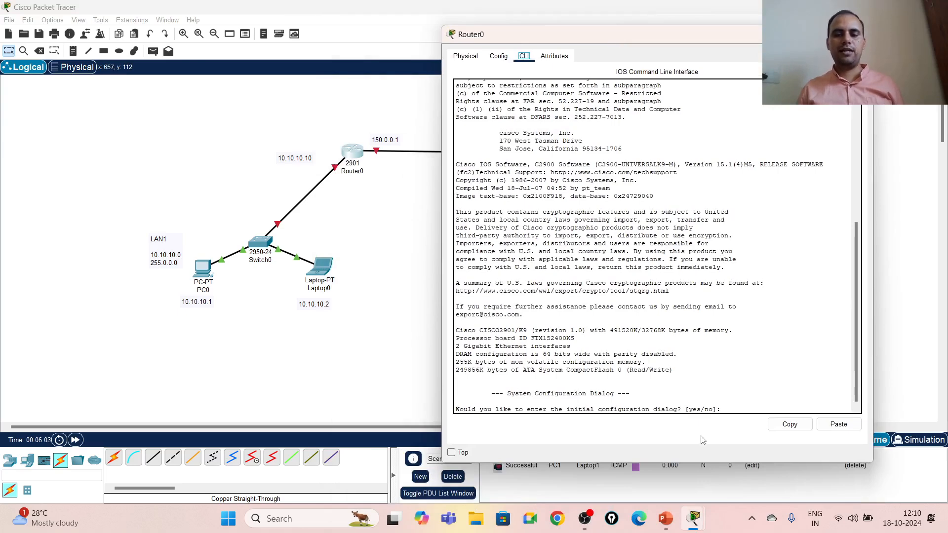
pyautogui.click(739, 406)
pyautogui.write('n')
pyautogui.press('Return')
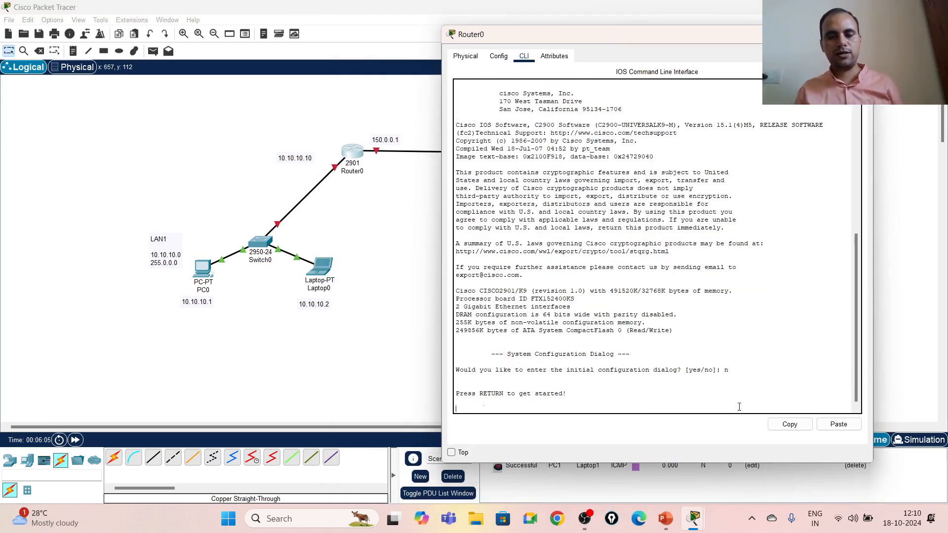
pyautogui.press('Return')
pyautogui.press('Return')
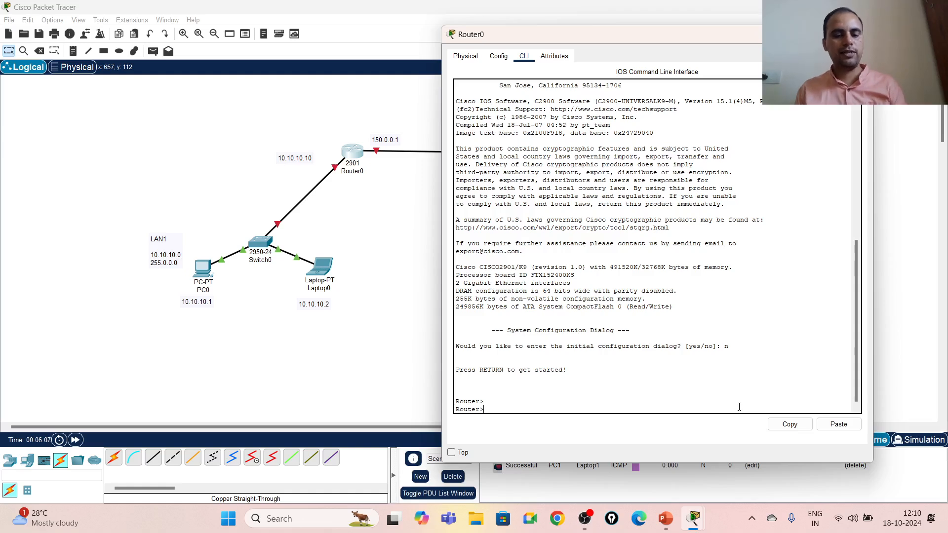
# - Enter privileged mode on Router0 with enable and global configuration mode with configure terminal
pyautogui.write('ena')
pyautogui.press('Tab')
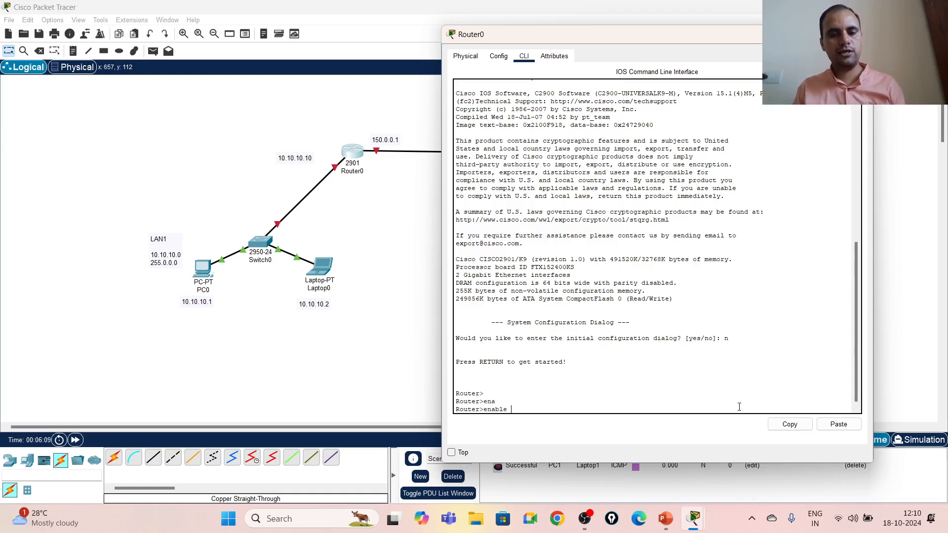
pyautogui.press('Return')
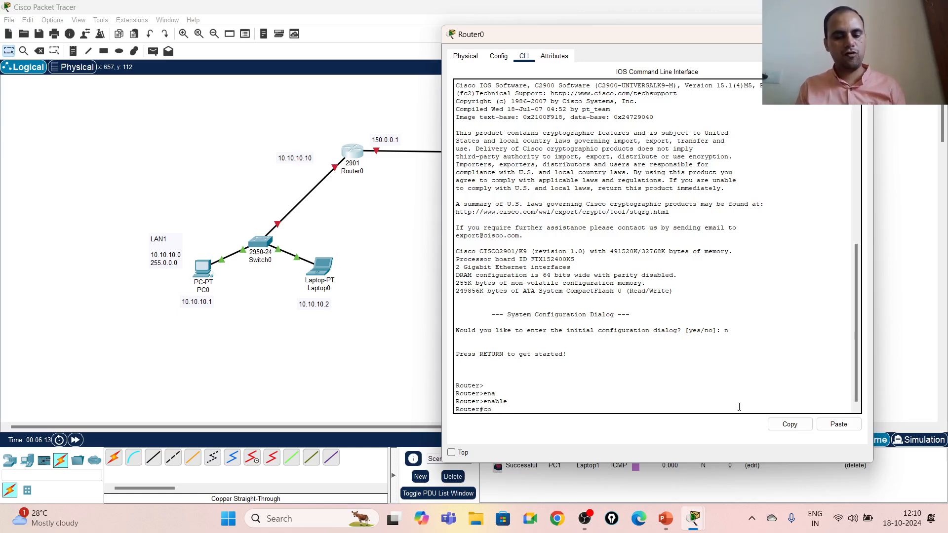
pyautogui.write('con')
pyautogui.press('Tab')
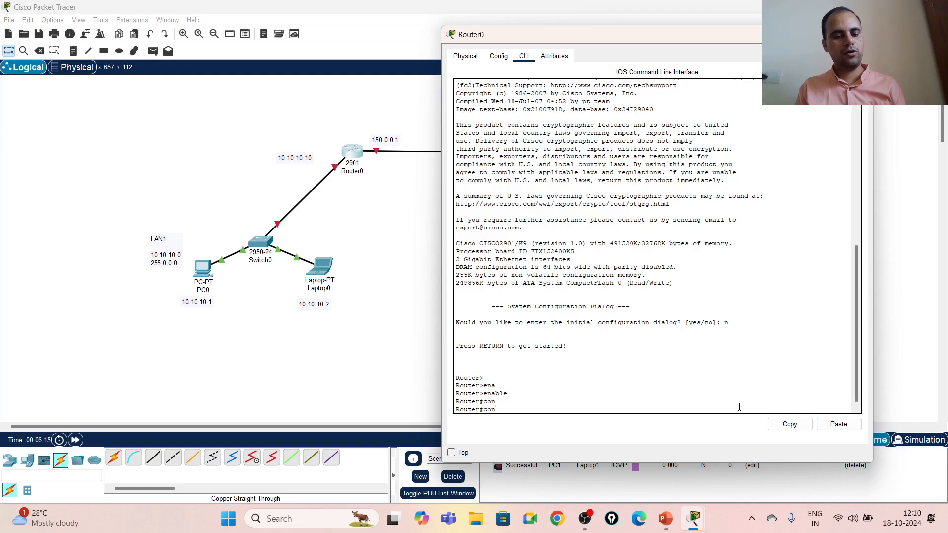
pyautogui.write('figure')
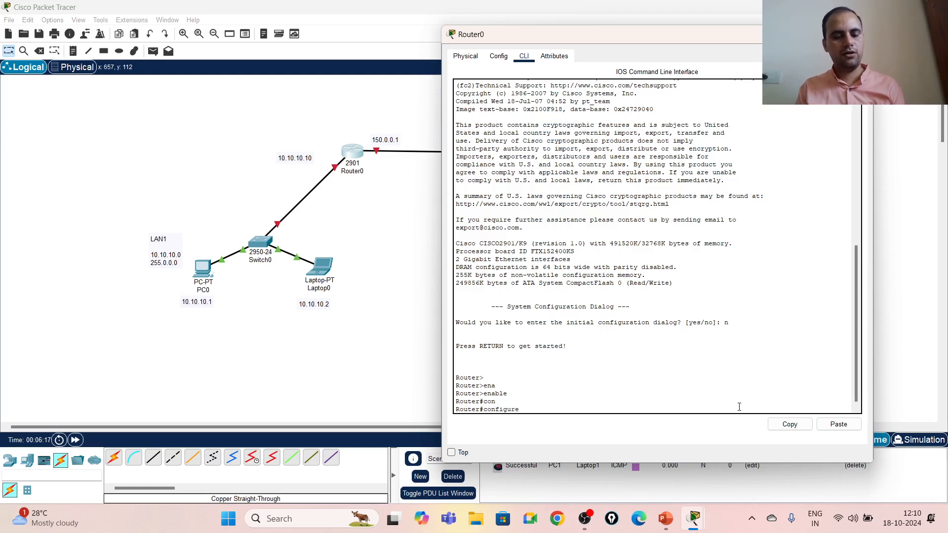
pyautogui.write(' terminal')
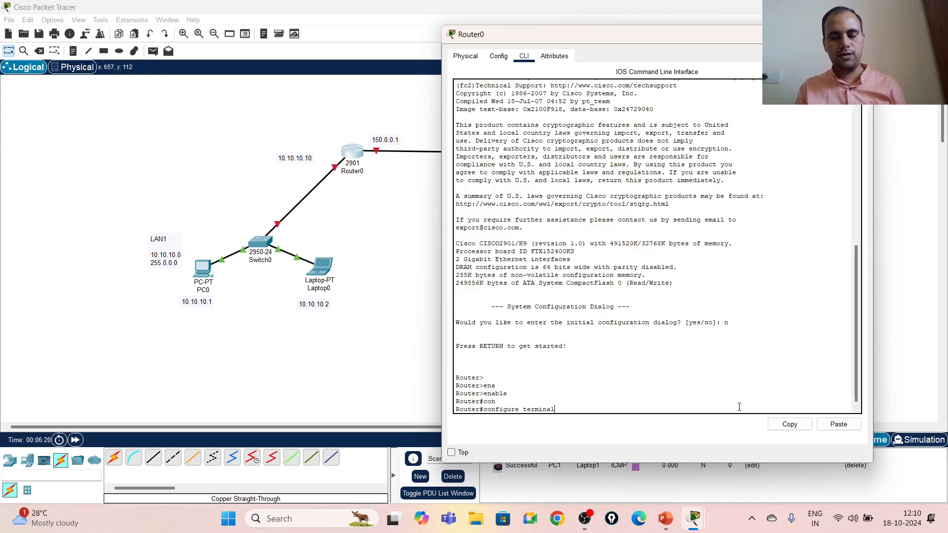
pyautogui.press('Return')
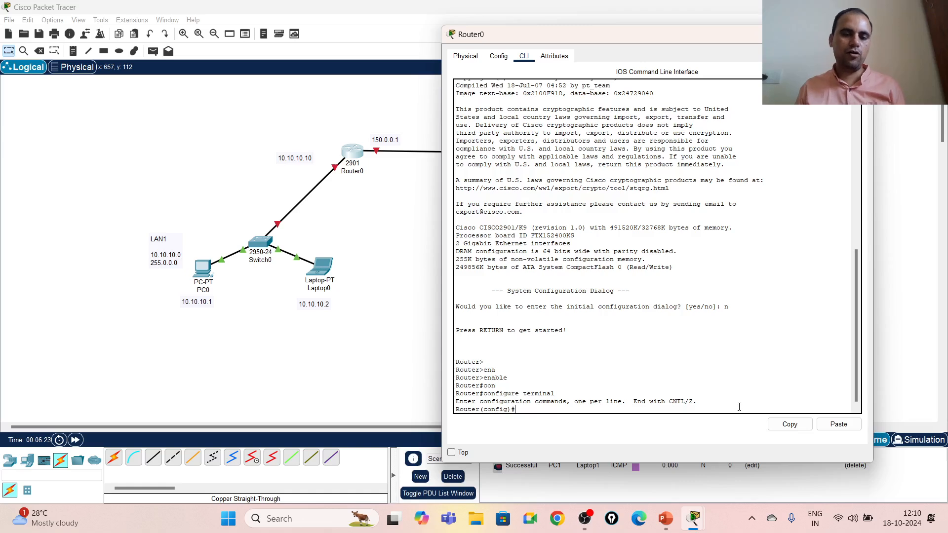
# - Check Router0's interface names and enter interface configuration mode with interface gigabitEthernet 0/0
pyautogui.write('inter')
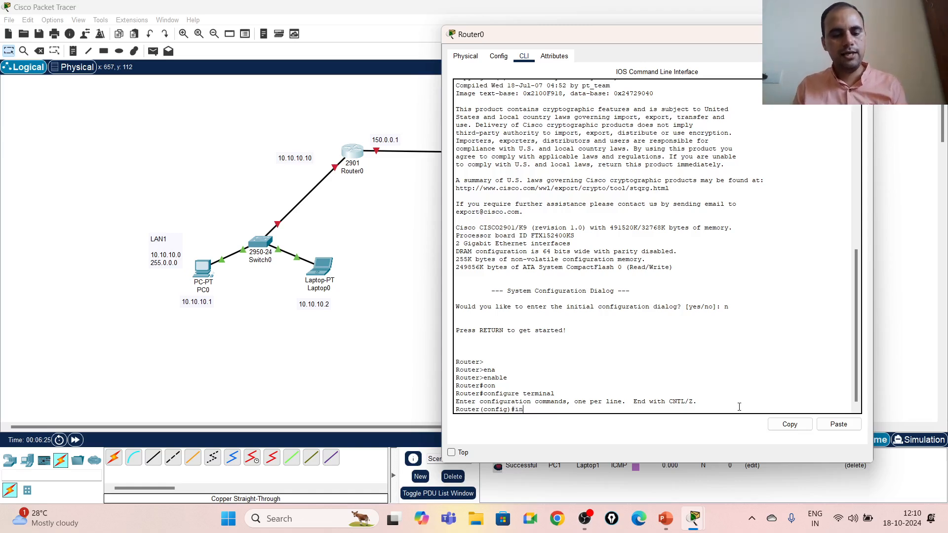
pyautogui.press('Tab')
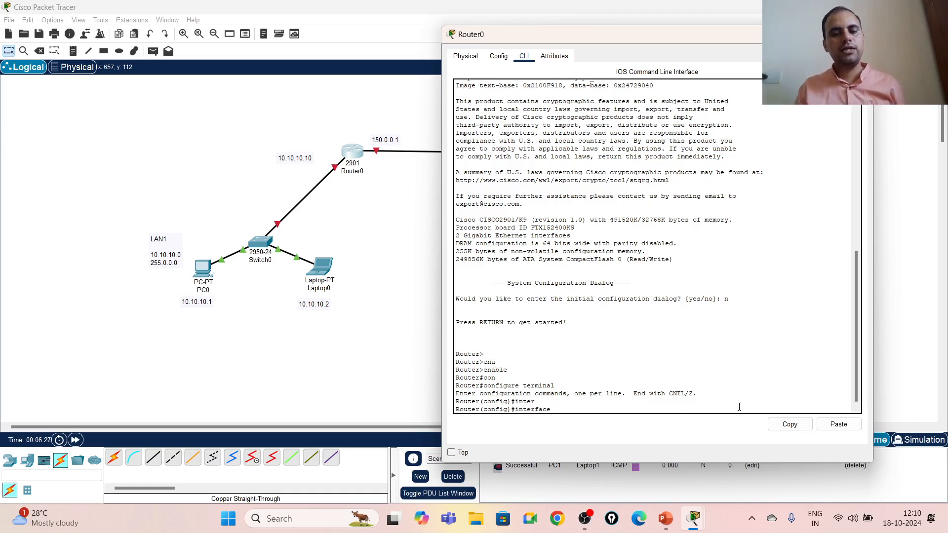
pyautogui.click(499, 55)
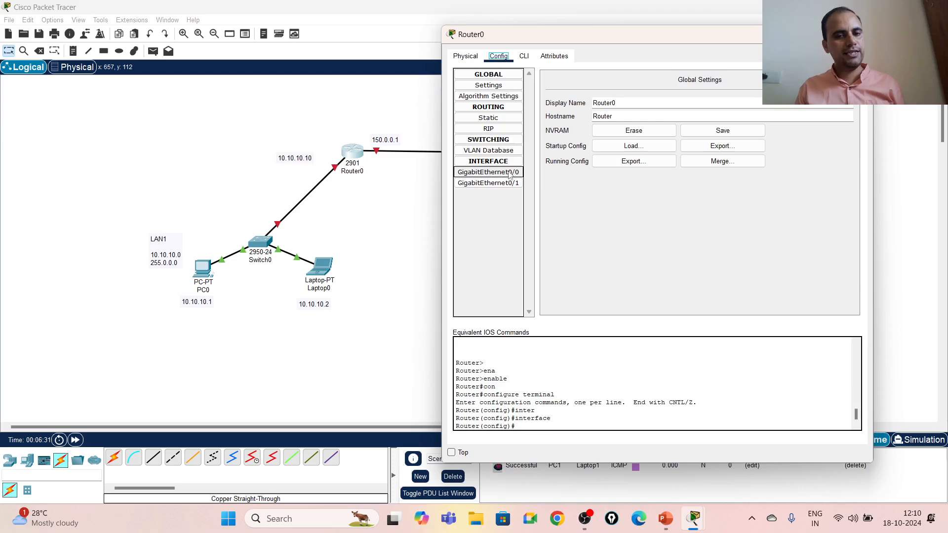
pyautogui.click(524, 57)
pyautogui.click(522, 409)
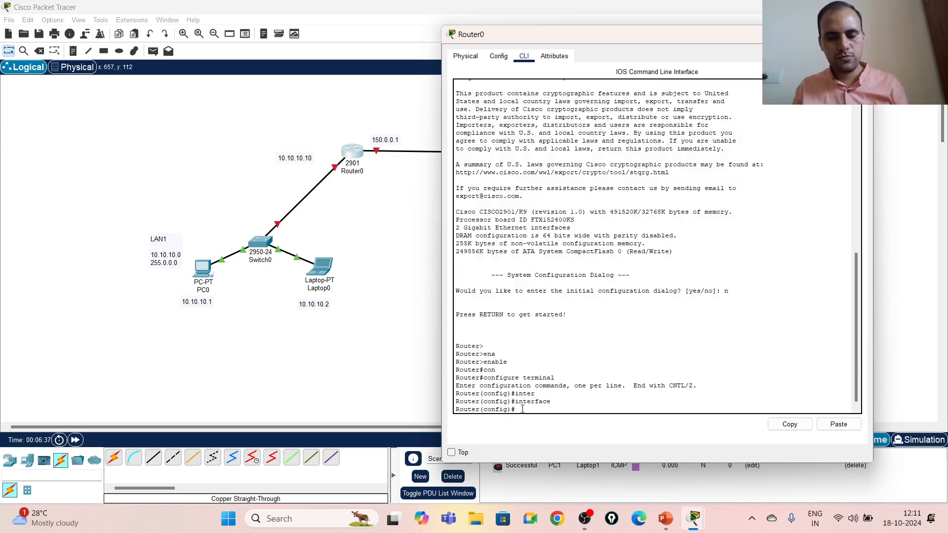
pyautogui.write('int')
pyautogui.press('Tab')
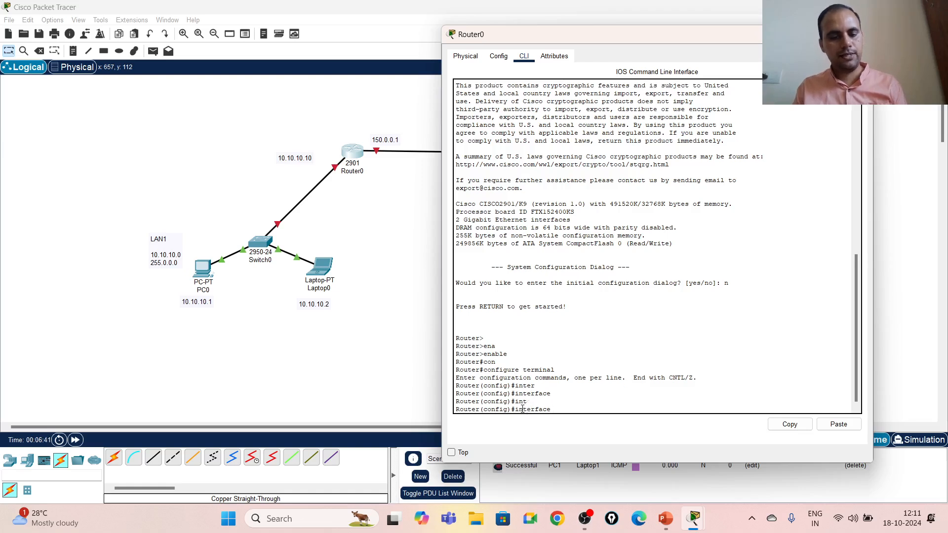
pyautogui.write('gig')
pyautogui.press('Tab')
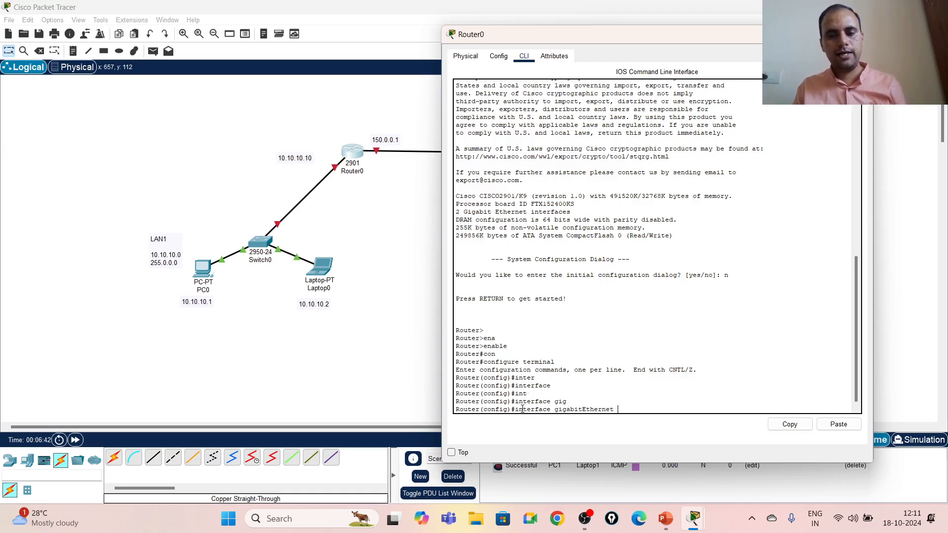
pyautogui.write('0/0')
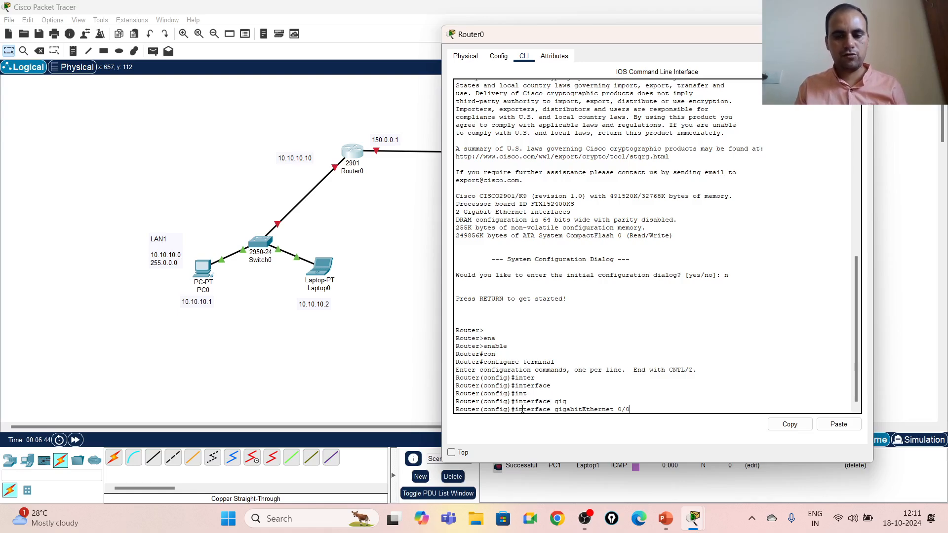
pyautogui.press('Return')
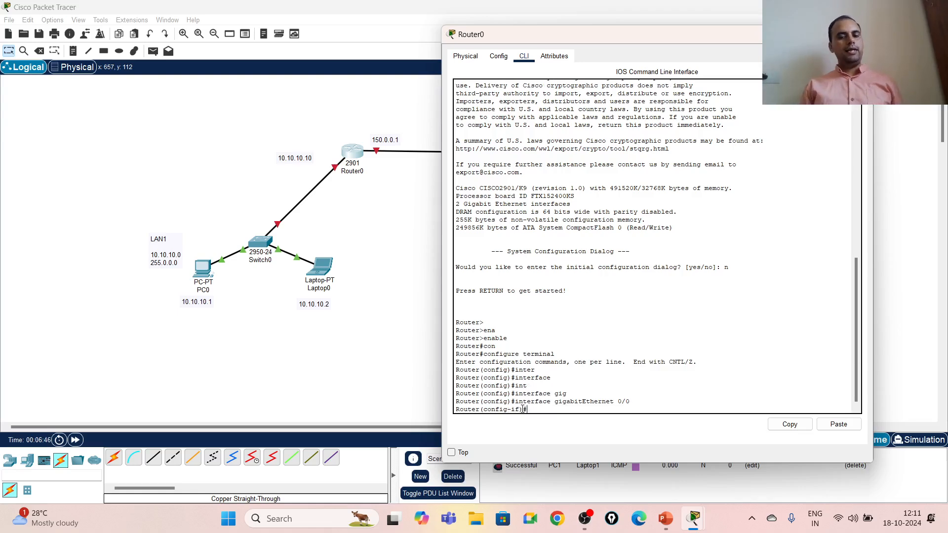
# - Assign IP address 10.10.10.10 with subnet mask 255.0.0.0 to Router0's gigabitEthernet 0/0 interface using the ip address command
pyautogui.write('ip address')
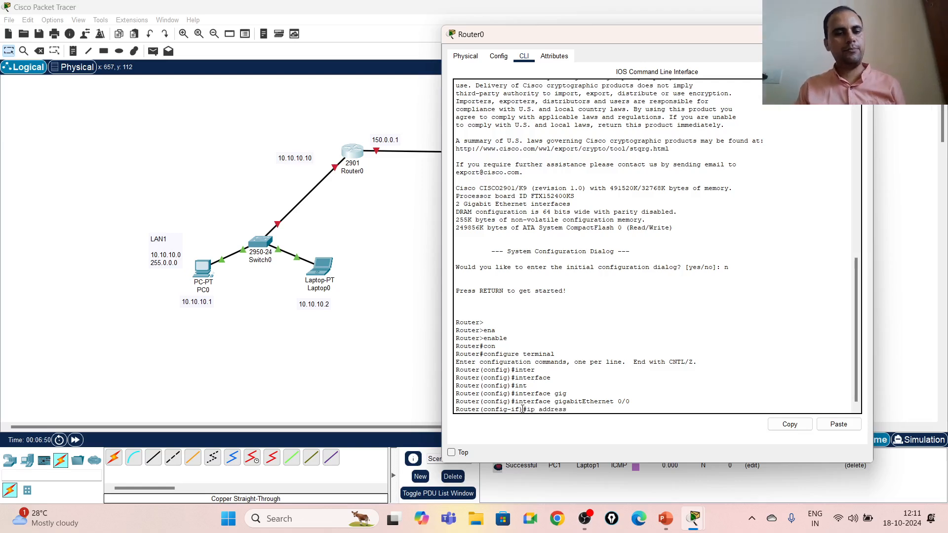
pyautogui.write(' 10.10.10.10')
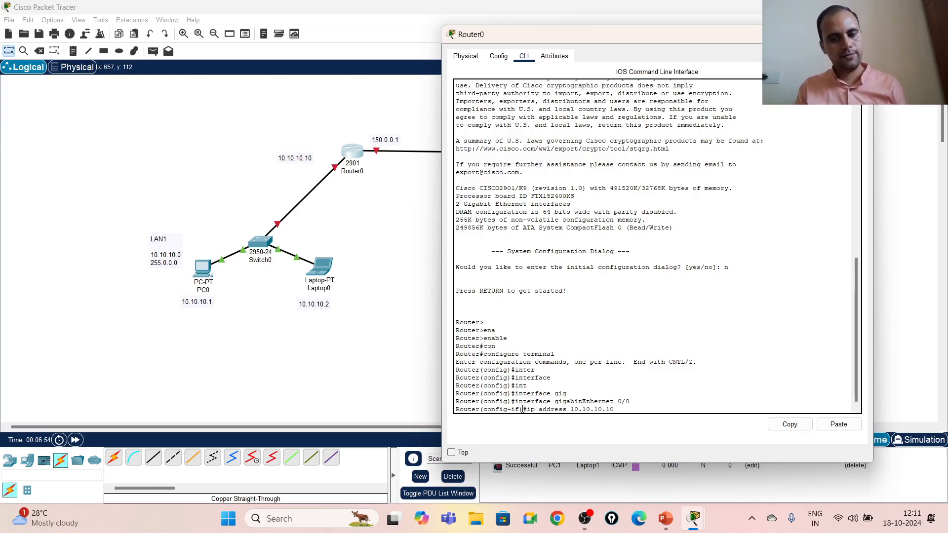
pyautogui.write(' 255.0')
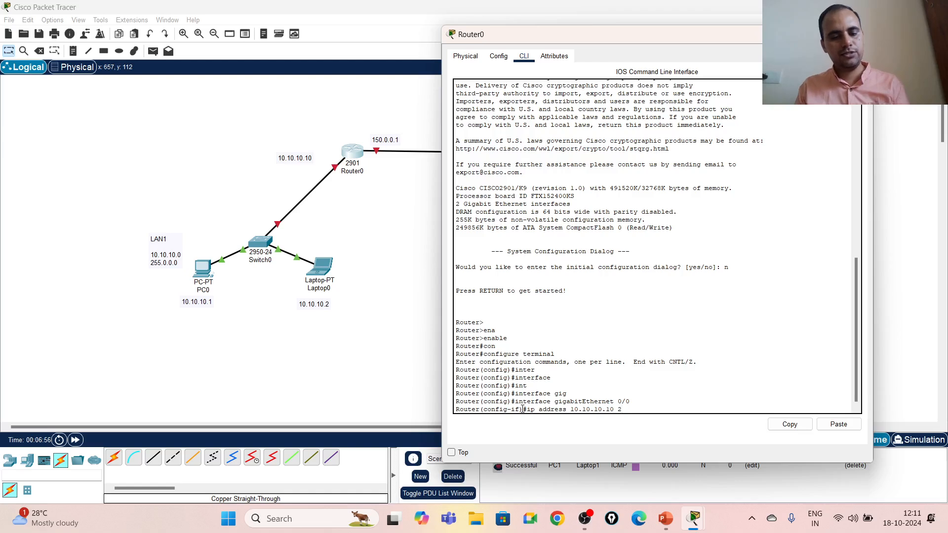
pyautogui.write('.0.0')
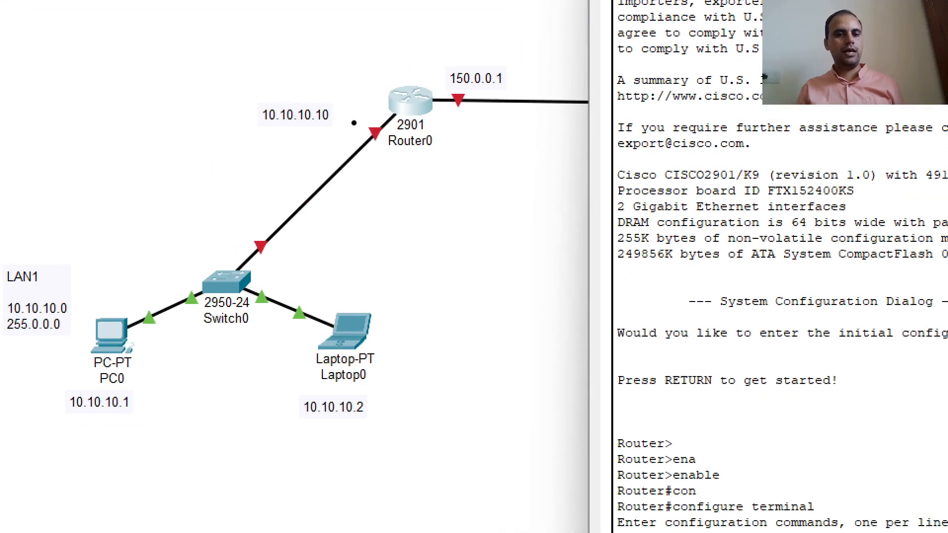
pyautogui.moveTo(354, 123)
pyautogui.mouseDown()
pyautogui.moveTo(255, 309)
pyautogui.moveTo(425, 130)
pyautogui.moveTo(356, 123)
pyautogui.mouseUp()
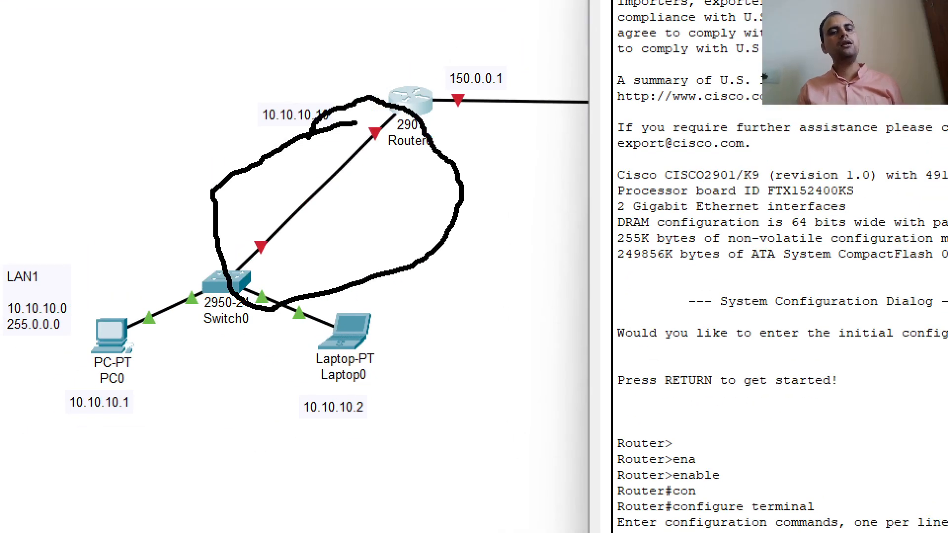
pyautogui.press('Escape')
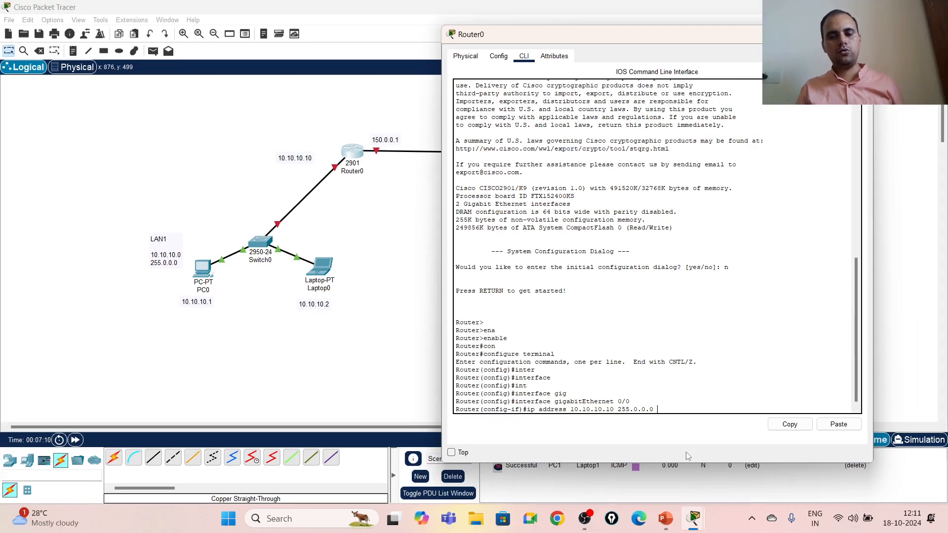
pyautogui.press('Return')
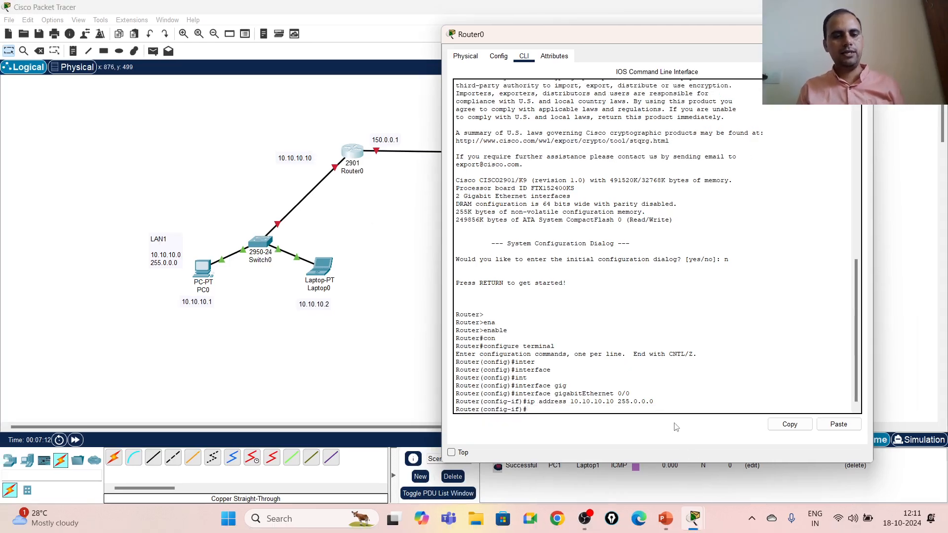
# - Enable Router0's gigabitEthernet 0/0 interface with no shutdown and return to the interface configuration prompt
pyautogui.write('no shutdowm')
pyautogui.press('BackSpace')
pyautogui.write('n')
pyautogui.press('Return')
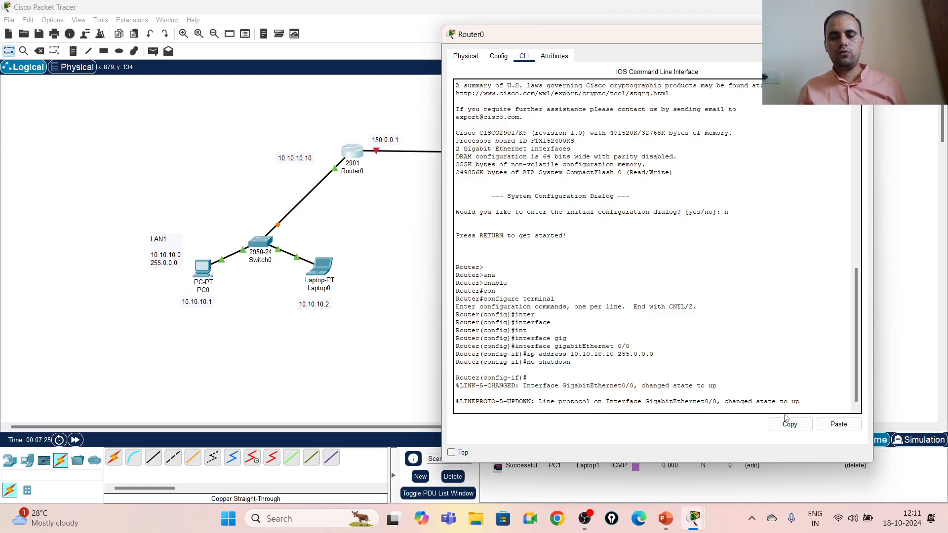
pyautogui.press('Return')
pyautogui.press('Return')
pyautogui.press('Return')
pyautogui.press('Return')
pyautogui.press('Return')
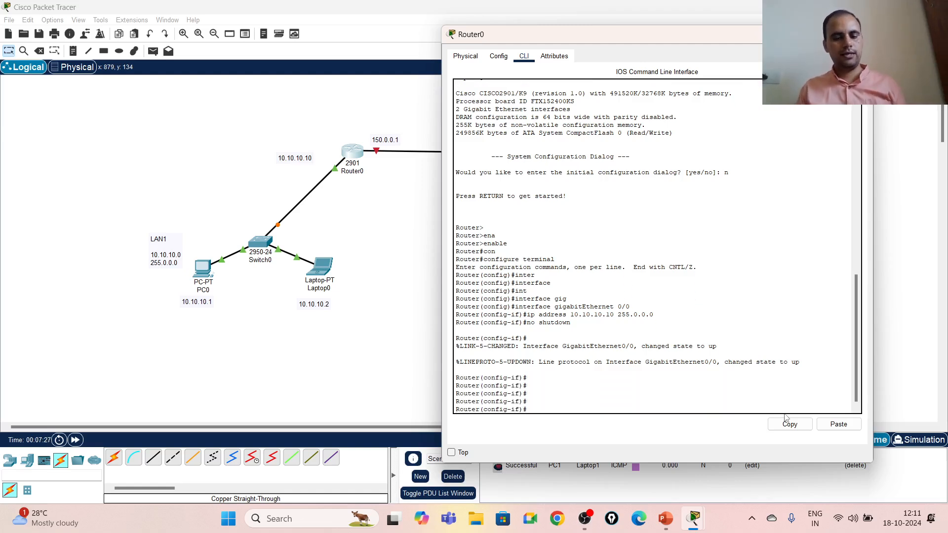
# - Switch Router0's command line to the second Gigabit interface with interface gigabit 0/1
pyautogui.write('int')
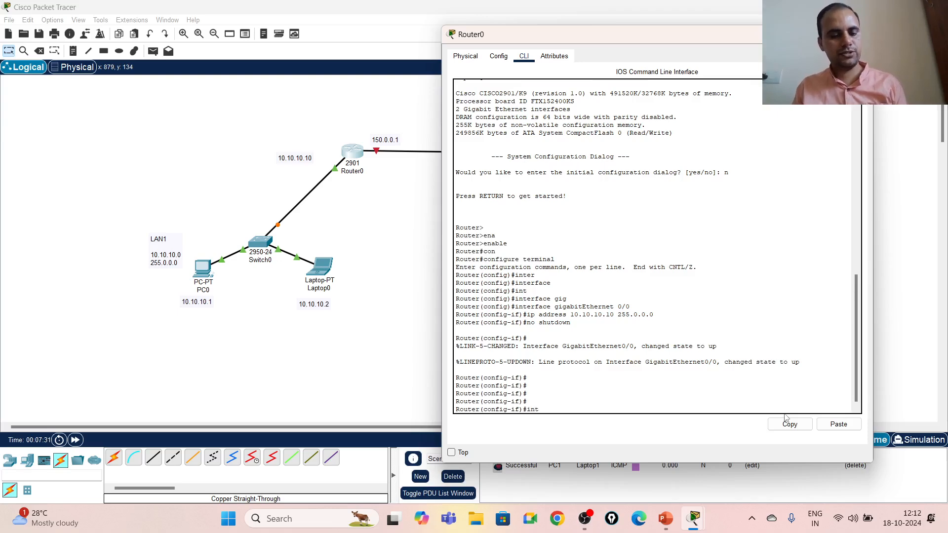
pyautogui.press('Tab')
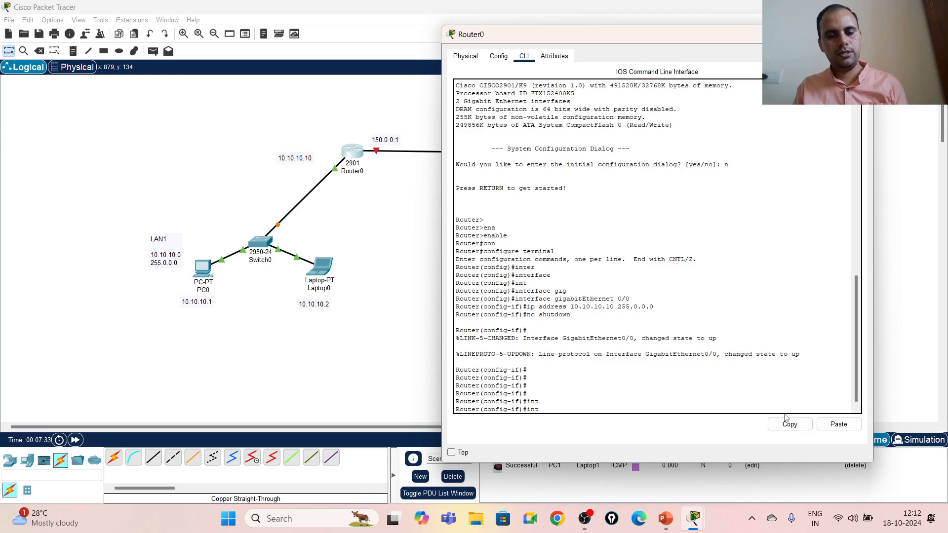
pyautogui.write('erfacew')
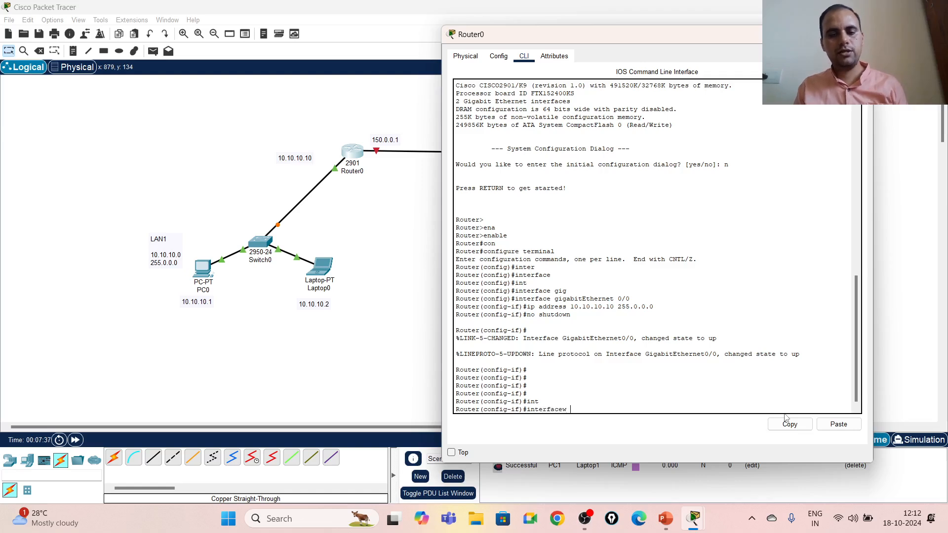
pyautogui.press('BackSpace')
pyautogui.write('gig')
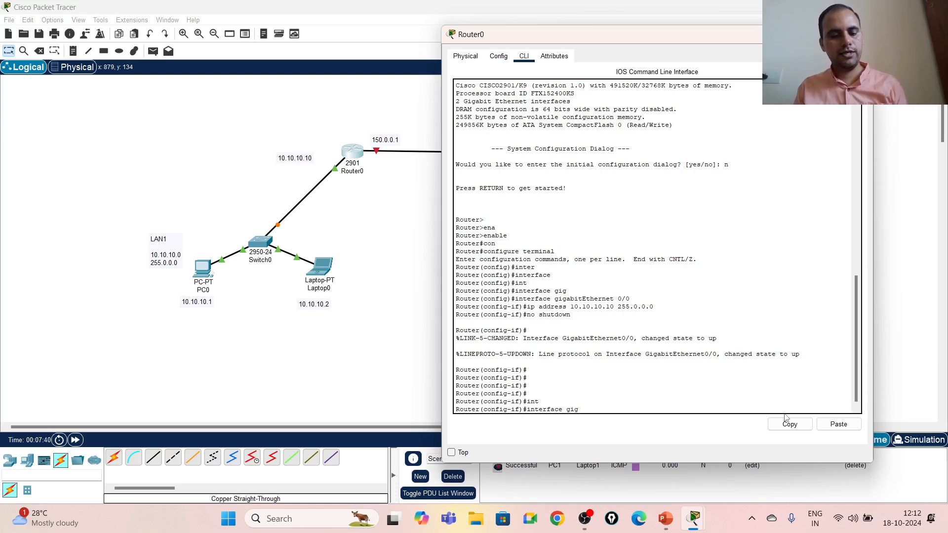
pyautogui.press('Tab')
pyautogui.write('abit')
pyautogui.press('Tab')
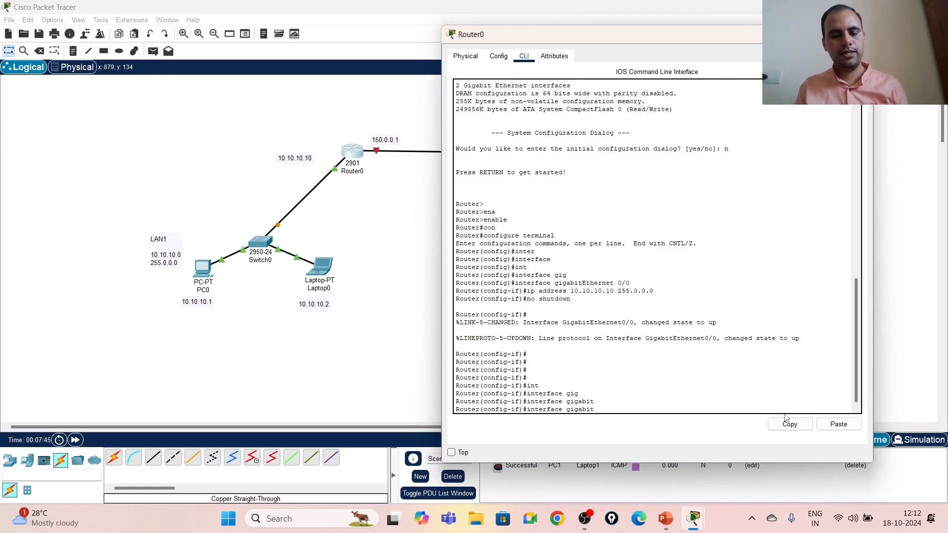
pyautogui.write('0/1')
pyautogui.press('Return')
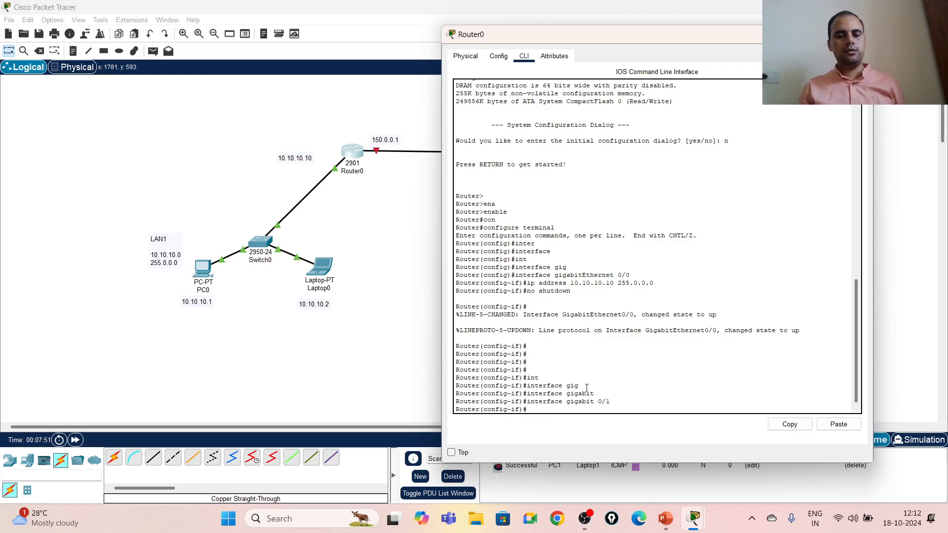
# - Assign IP address 150.0.0.1 with subnet mask 255.255.0.0 to Router0's gigabit 0/1 interface
pyautogui.write('ip address 150')
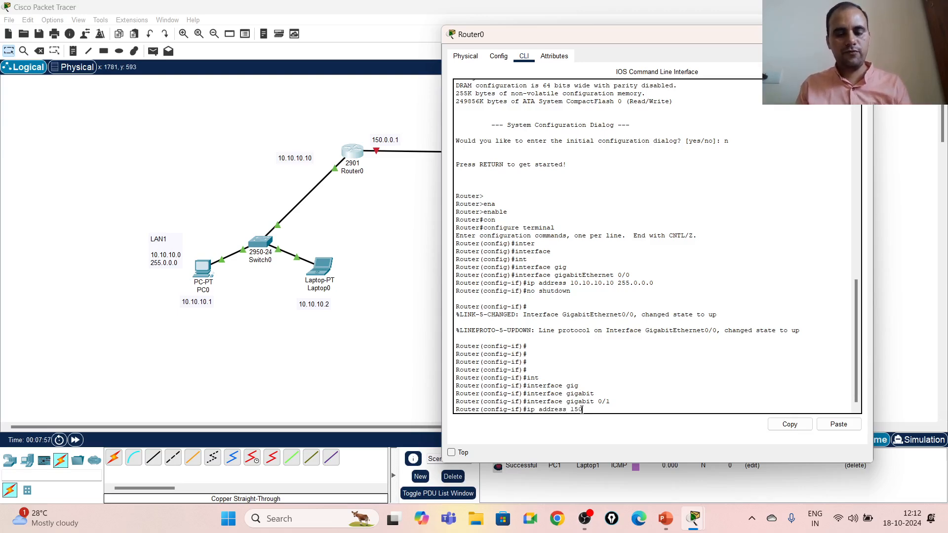
pyautogui.write('.0.0.1 ')
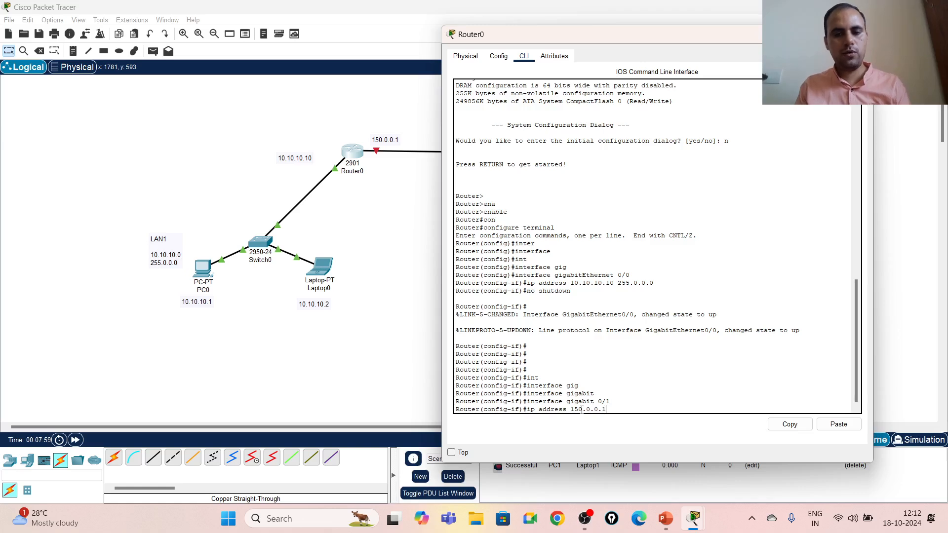
pyautogui.write('255.25')
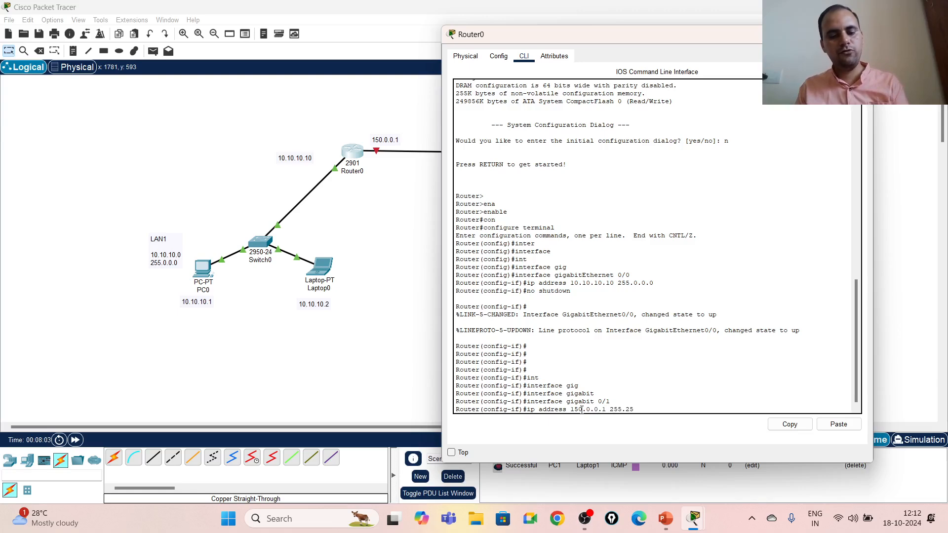
pyautogui.write('5.0.0')
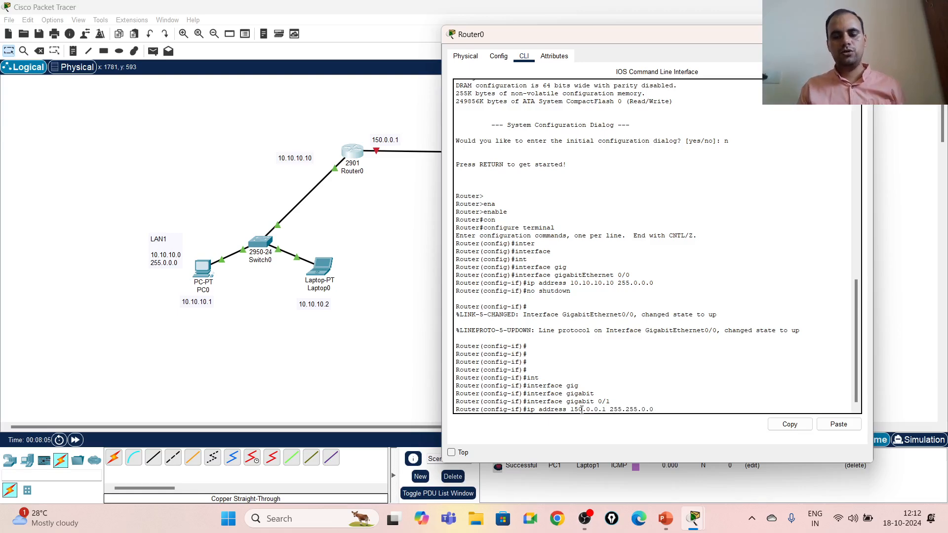
pyautogui.press('Return')
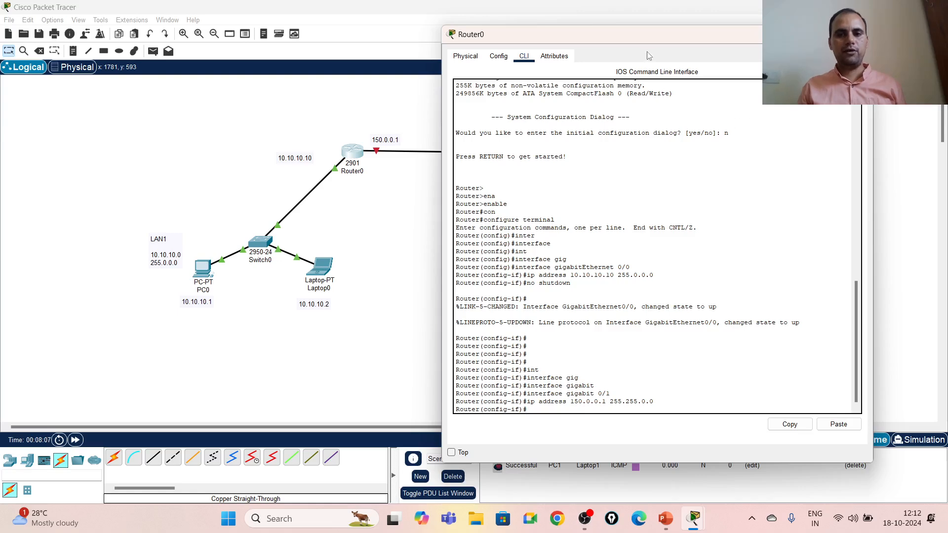
# - Enable Router0's gigabit 0/1 interface with no shut and close the Router0 window
pyautogui.moveTo(611, 39); pyautogui.dragTo(633, 53)
pyautogui.write('no shut')
pyautogui.press('Return')
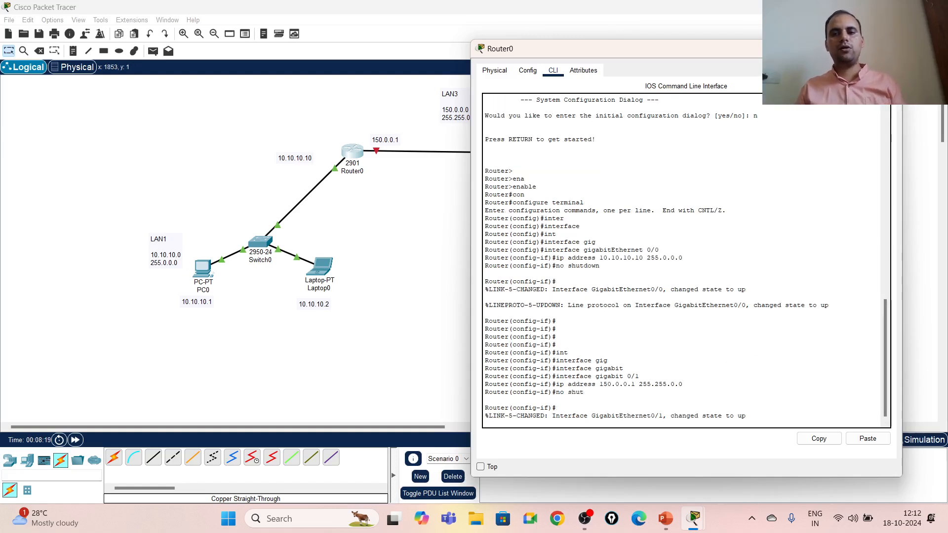
pyautogui.click(890, 49)
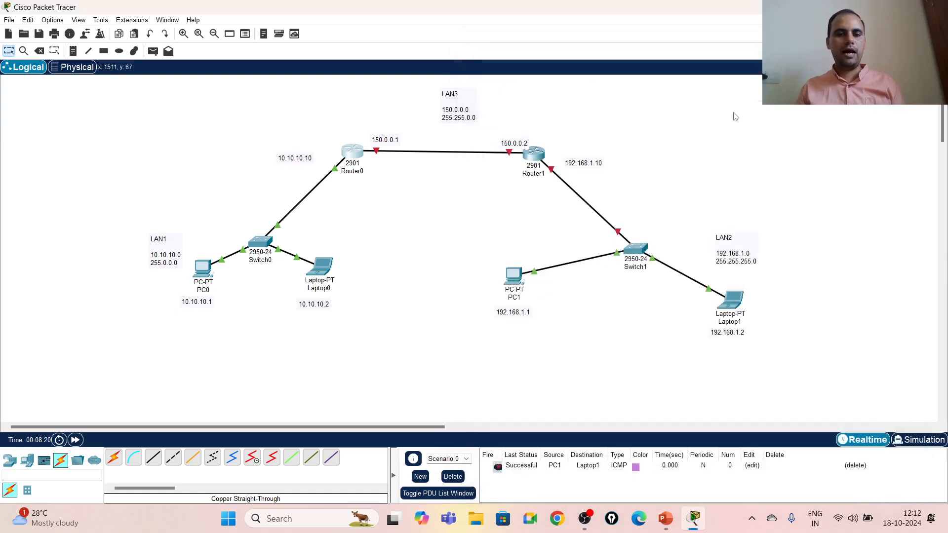
# - Look at Router1's GigabitEthernet0/0 settings and check in the topology which Router1 port links to Router0
pyautogui.click(532, 155)
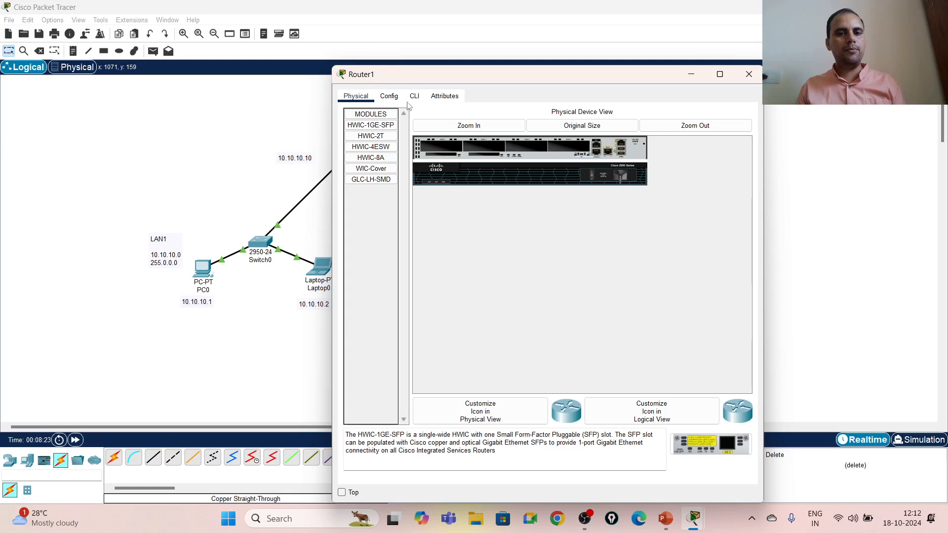
pyautogui.click(389, 97)
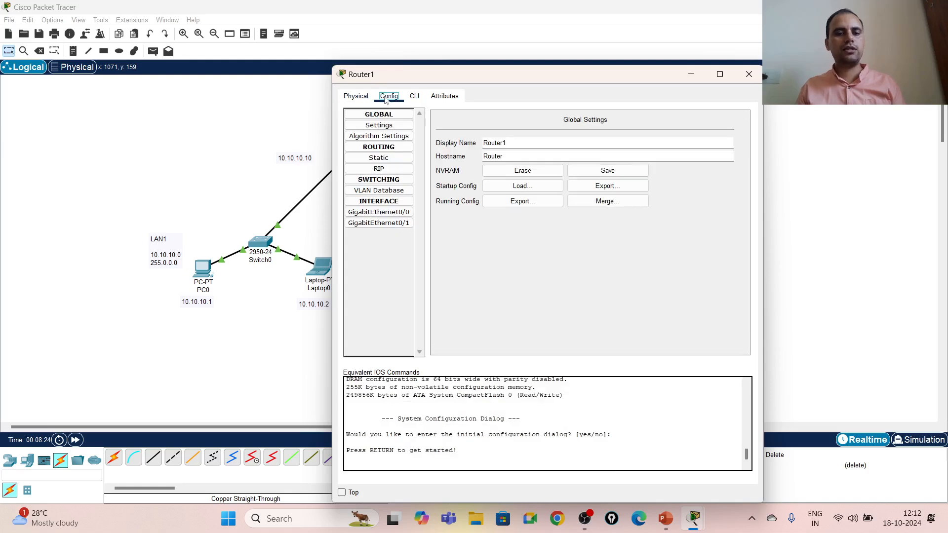
pyautogui.click(375, 213)
pyautogui.moveTo(592, 76); pyautogui.dragTo(663, 88)
pyautogui.click(820, 85)
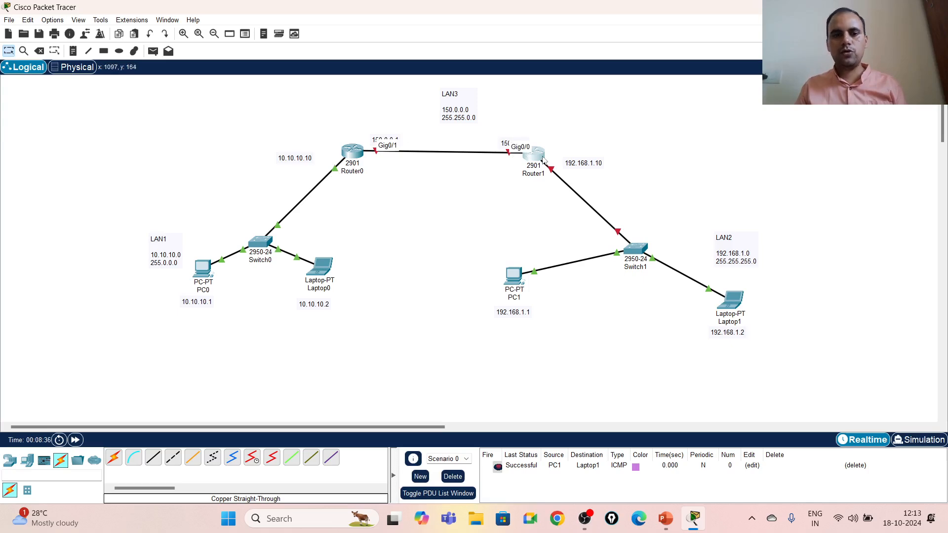
pyautogui.moveTo(543, 157)
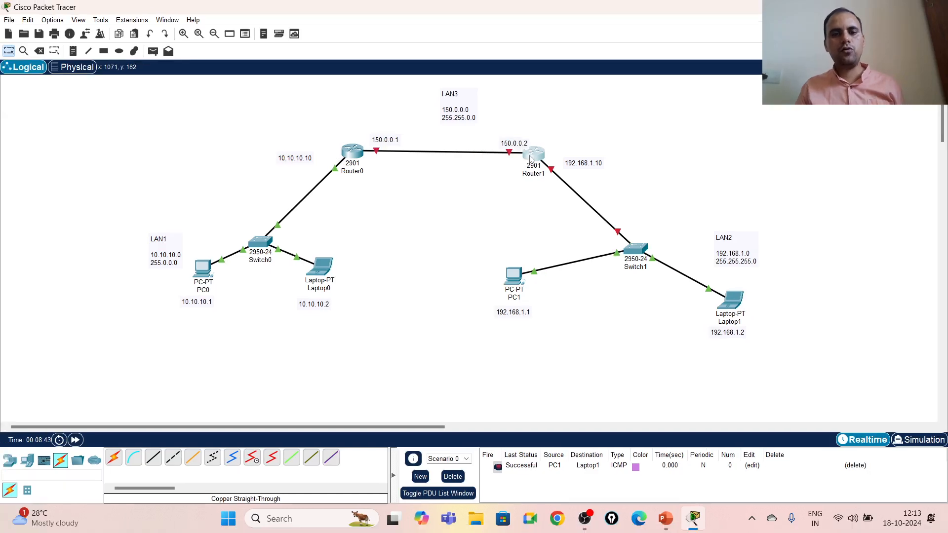
# - Configure Router1's GigabitEthernet0/0 with IP address 150.0.0.2 and subnet mask 255.255.0.0, turn the port on, and close the window
pyautogui.click(531, 158)
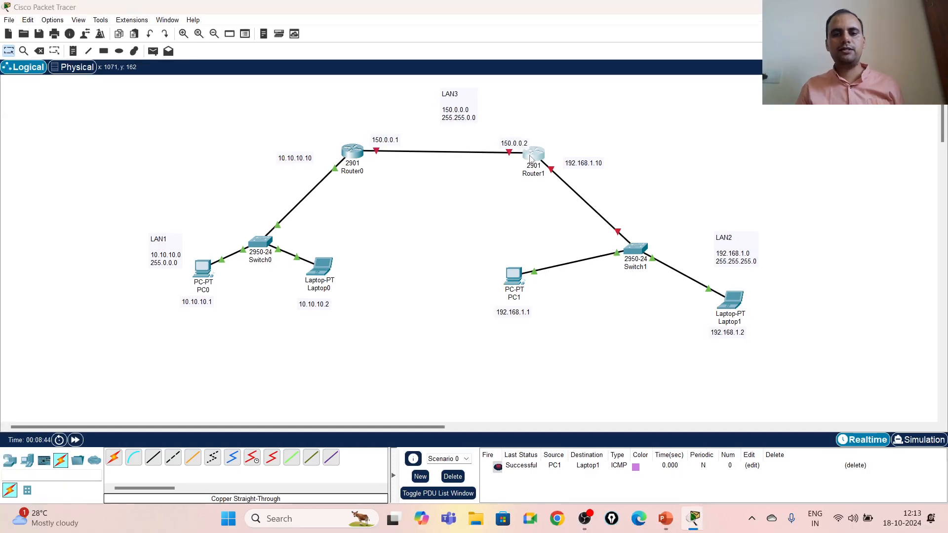
pyautogui.moveTo(482, 77); pyautogui.dragTo(174, 59)
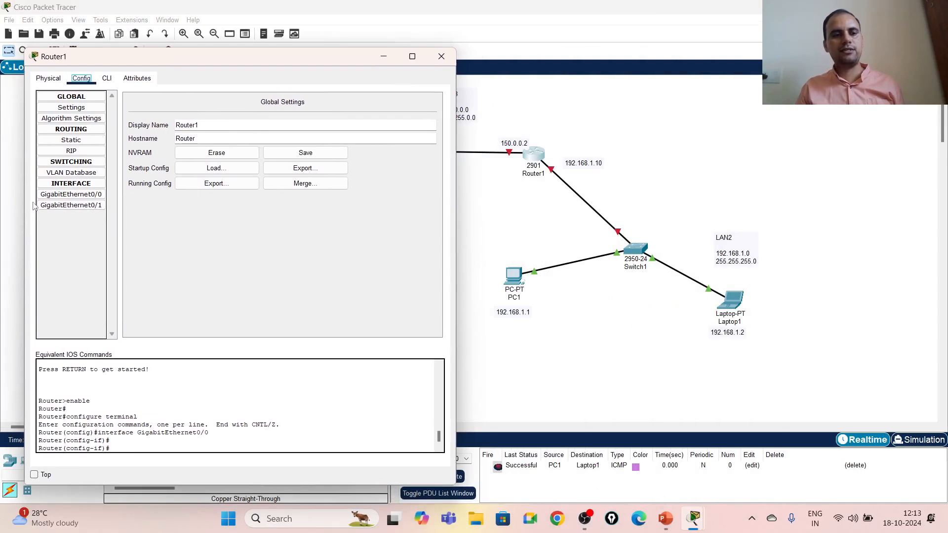
pyautogui.click(71, 194)
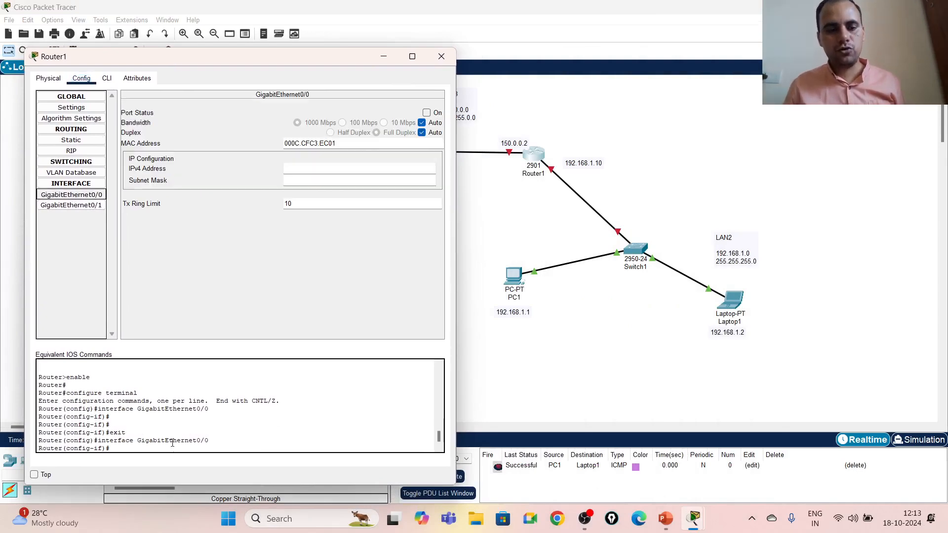
pyautogui.click(309, 171)
pyautogui.write('150.0.0.2')
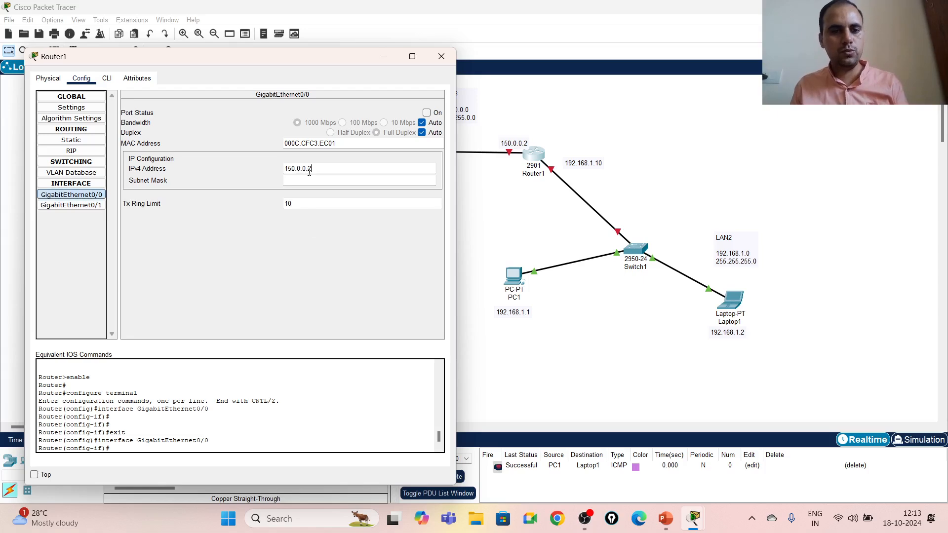
pyautogui.click(297, 181)
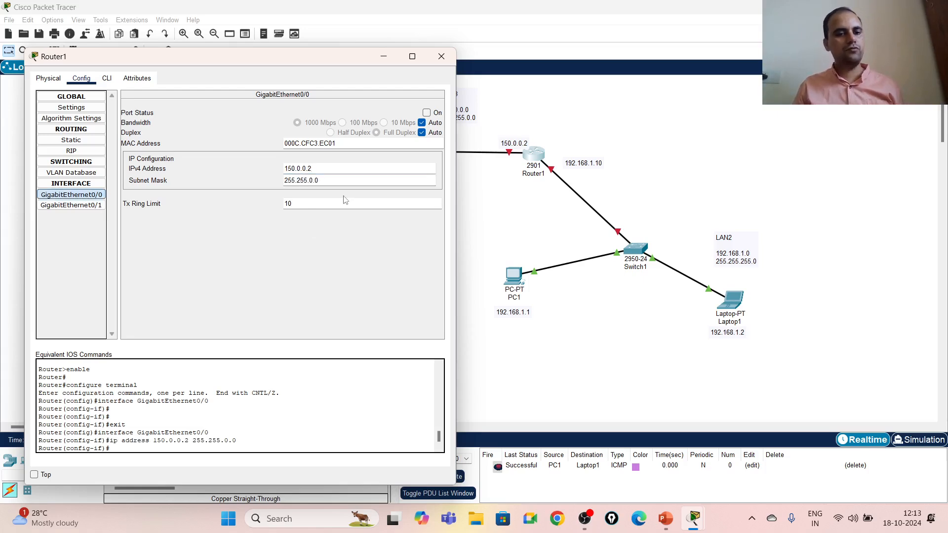
pyautogui.click(427, 112)
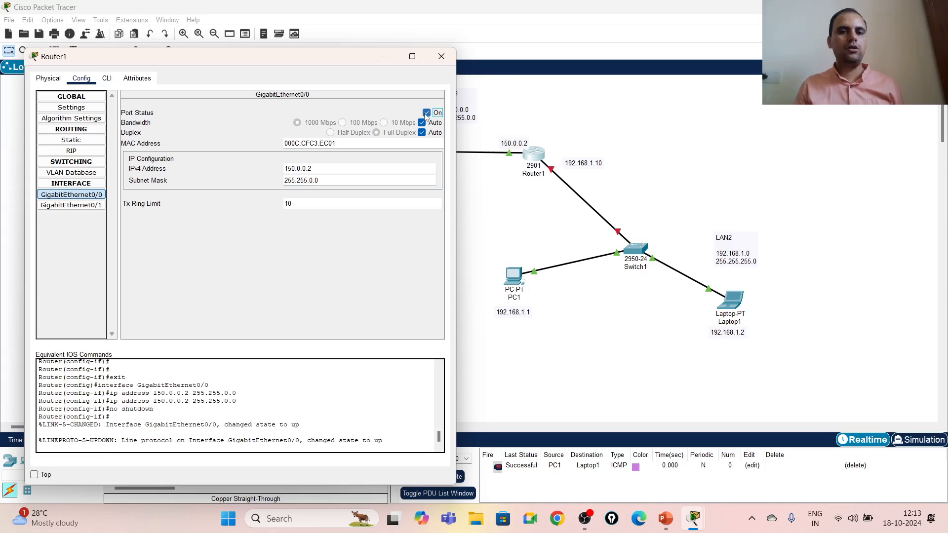
pyautogui.click(442, 56)
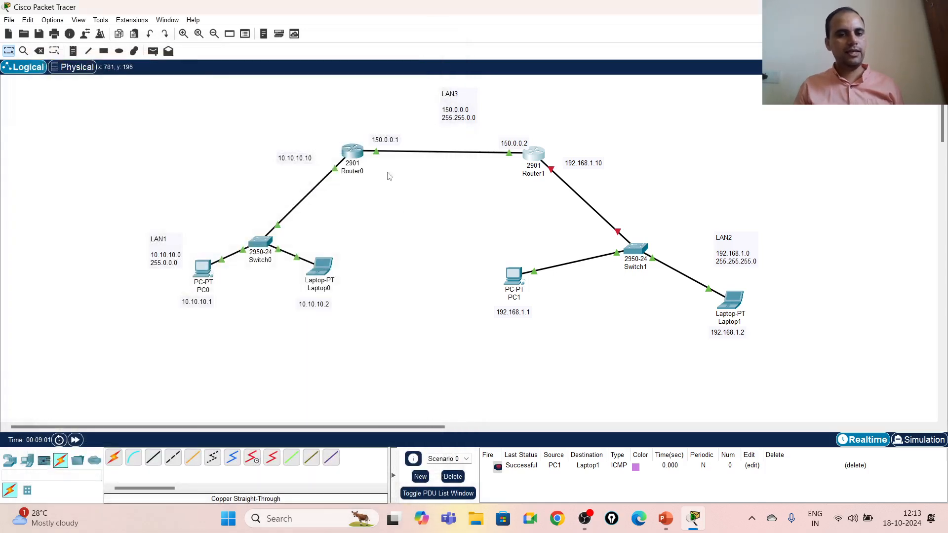
# - Assign IP address 192.168.1.10 with subnet mask 255.255.255.0 to Router1's GigabitEthernet0/1 interface
pyautogui.click(534, 154)
pyautogui.click(379, 224)
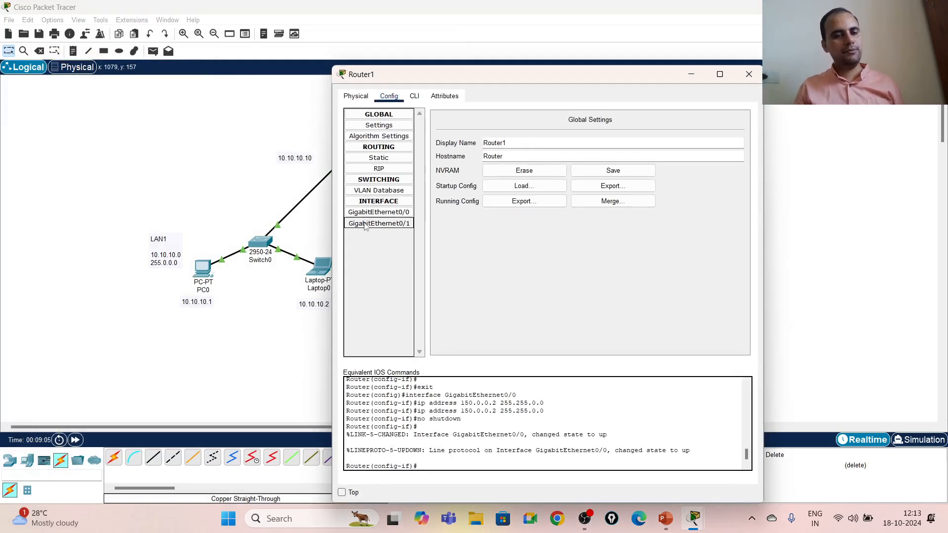
pyautogui.moveTo(564, 74); pyautogui.dragTo(270, 67)
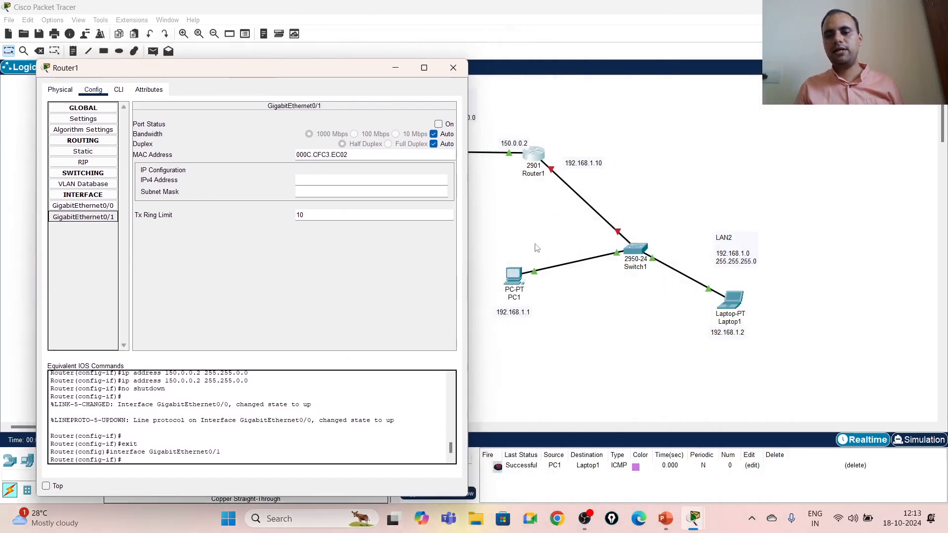
pyautogui.click(349, 181)
pyautogui.write('192.')
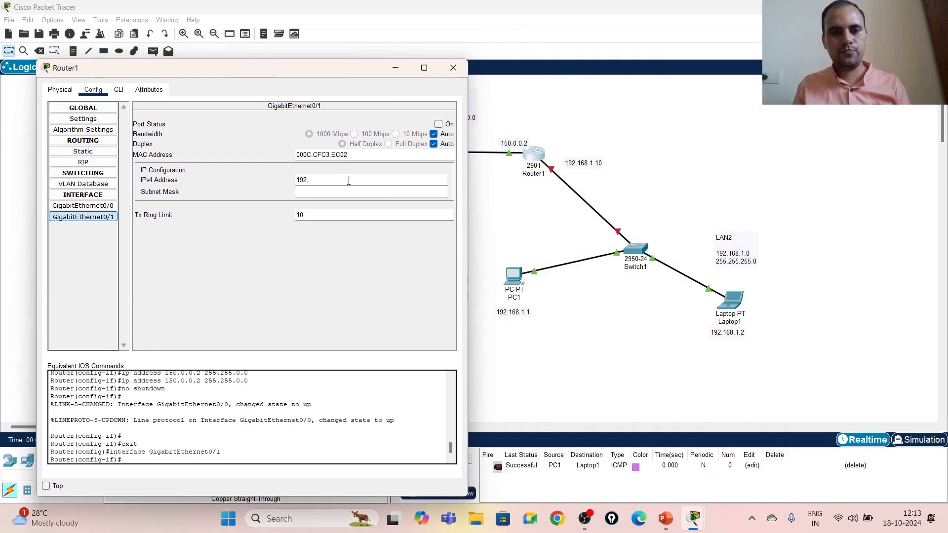
pyautogui.write('168')
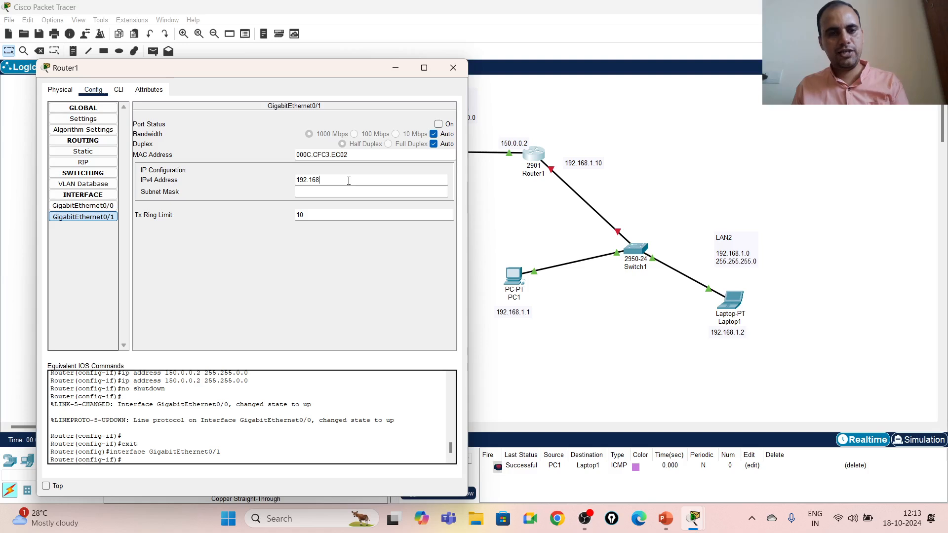
pyautogui.write('.1.10')
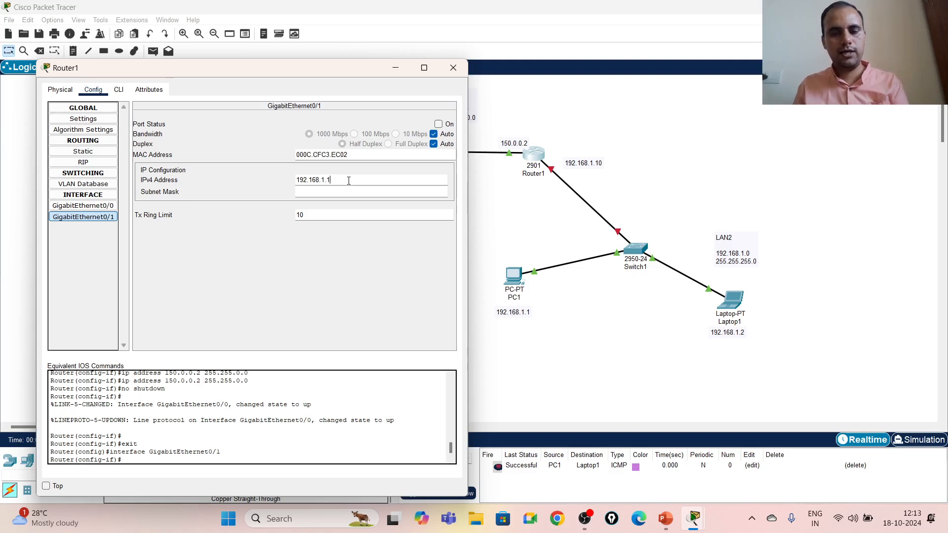
pyautogui.click(320, 193)
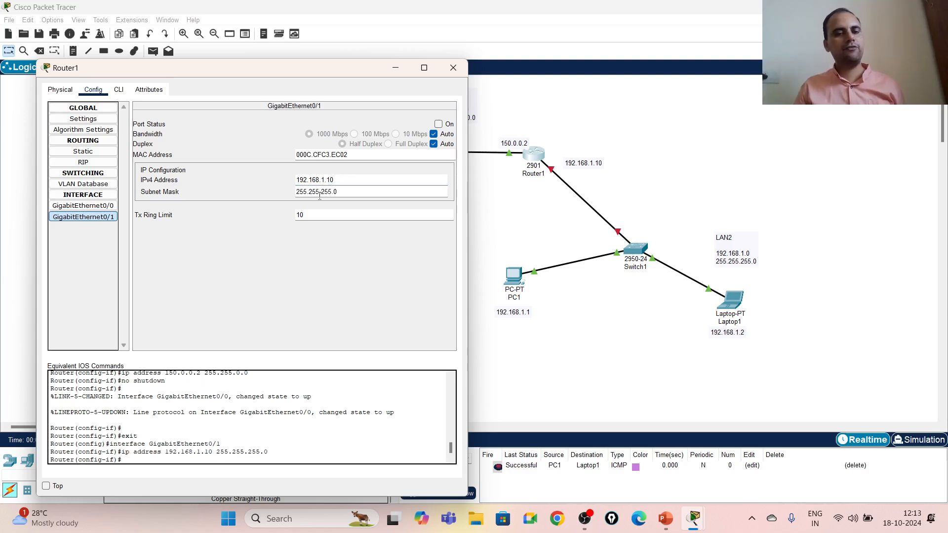
# - Turn on Router1's GigabitEthernet0/1 port, highlight the equivalent IOS commands, and close the Router1 window
pyautogui.click(438, 124)
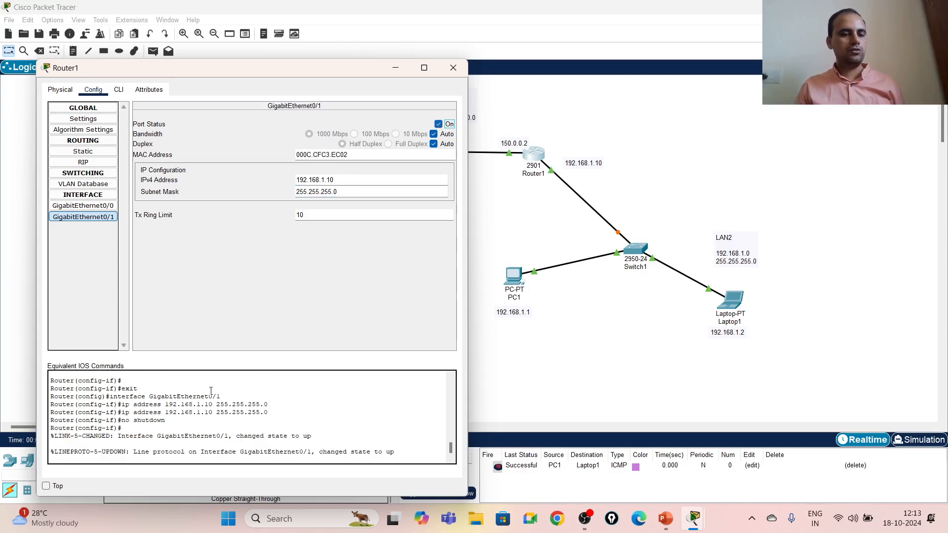
pyautogui.moveTo(116, 388); pyautogui.dragTo(212, 452)
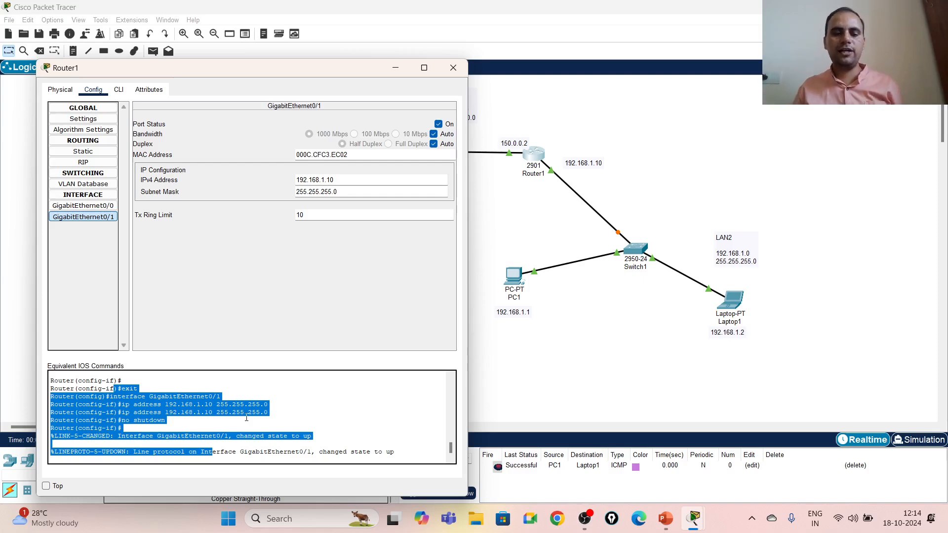
pyautogui.click(453, 68)
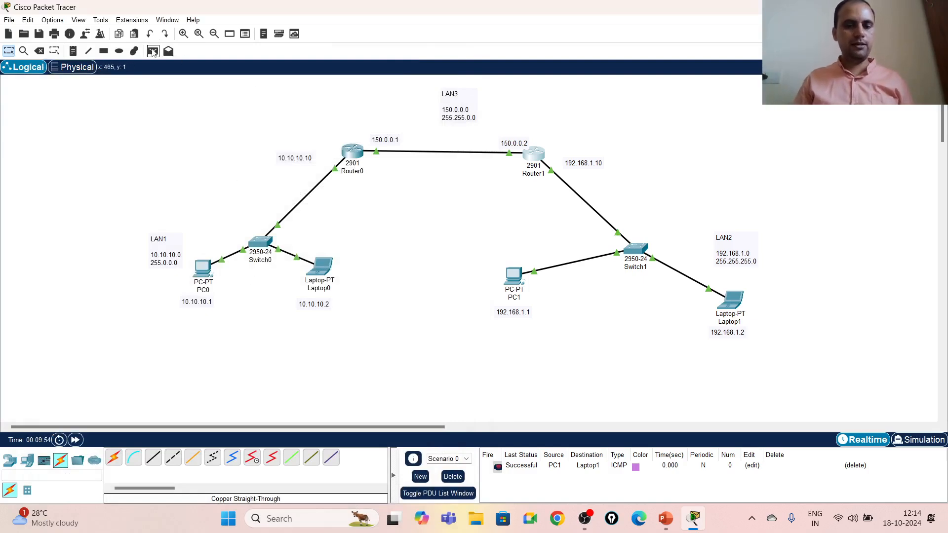
# - Clear the PDU list and send simple PDUs from PC0 to Router0 and from Laptop1 to Router1
pyautogui.click(452, 476)
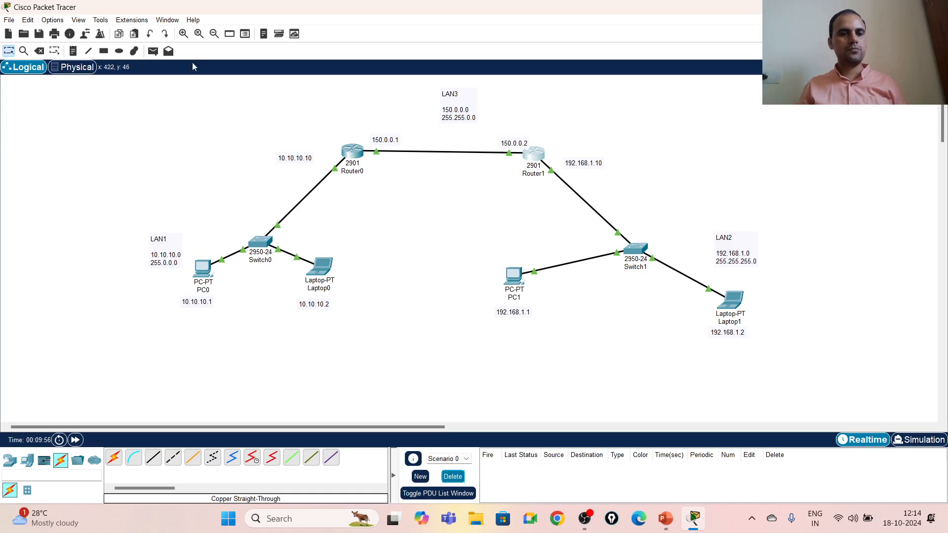
pyautogui.click(153, 51)
pyautogui.click(202, 268)
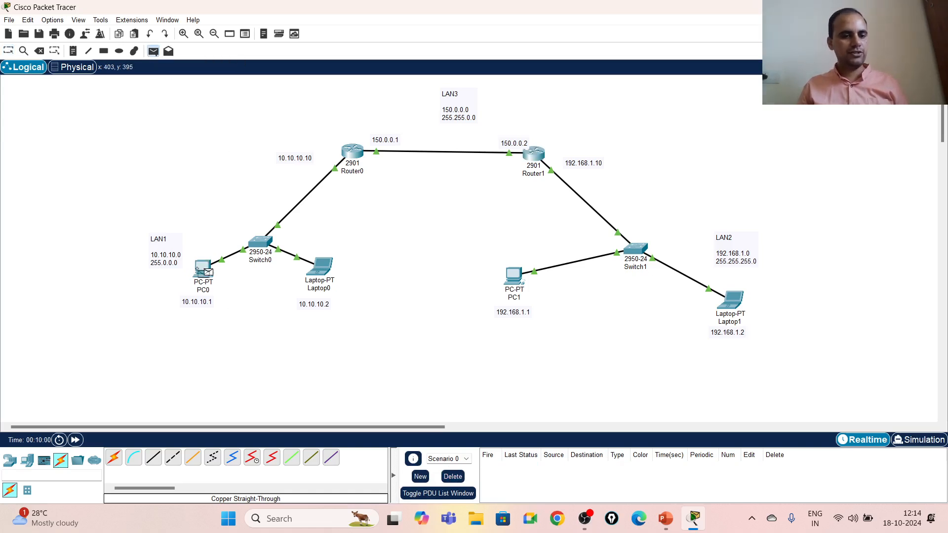
pyautogui.click(348, 150)
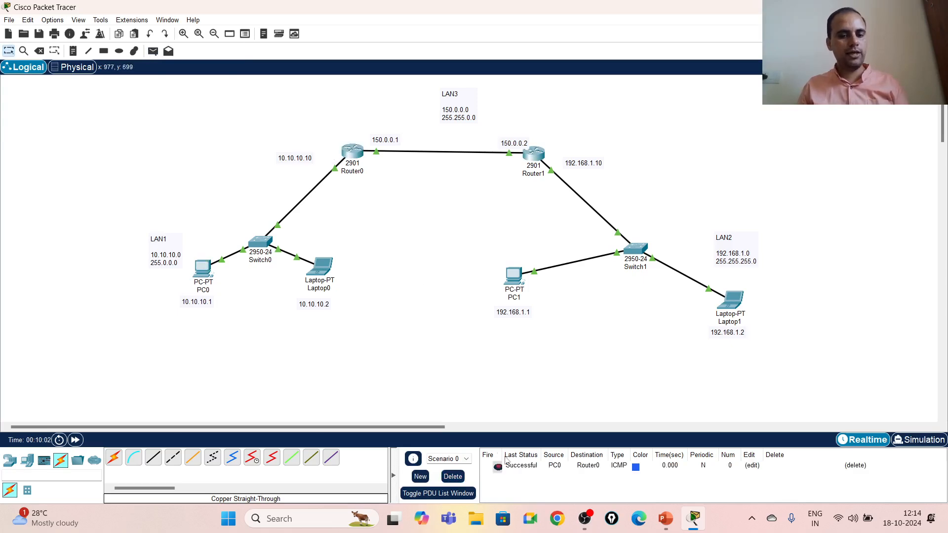
pyautogui.click(153, 50)
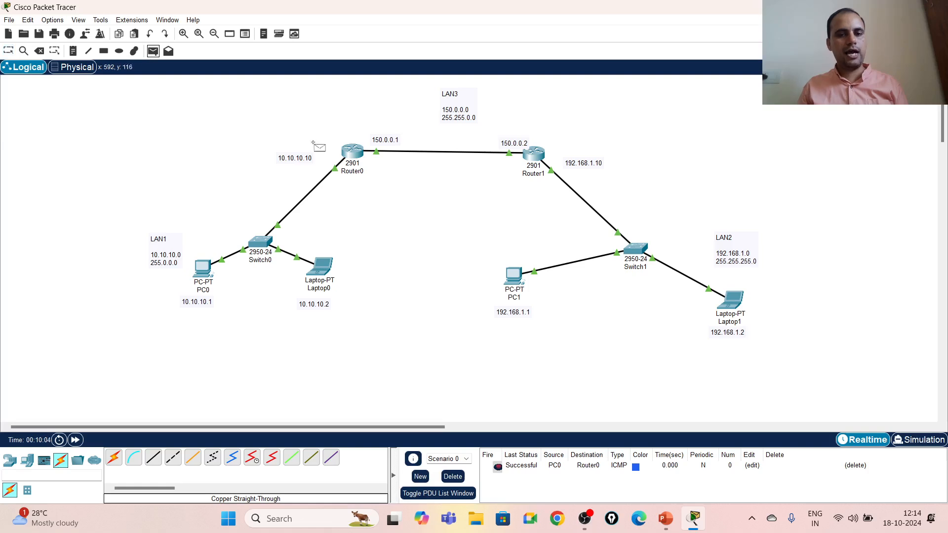
pyautogui.click(730, 300)
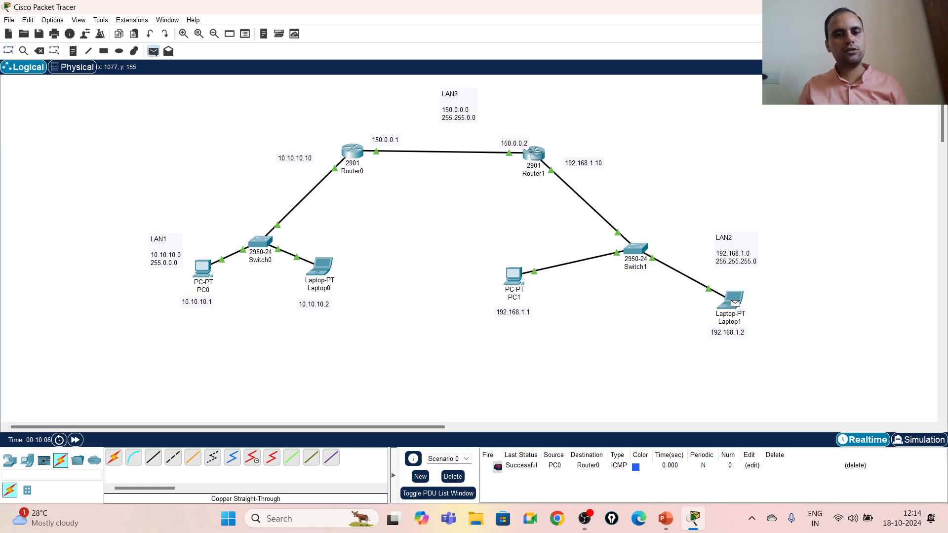
pyautogui.click(533, 155)
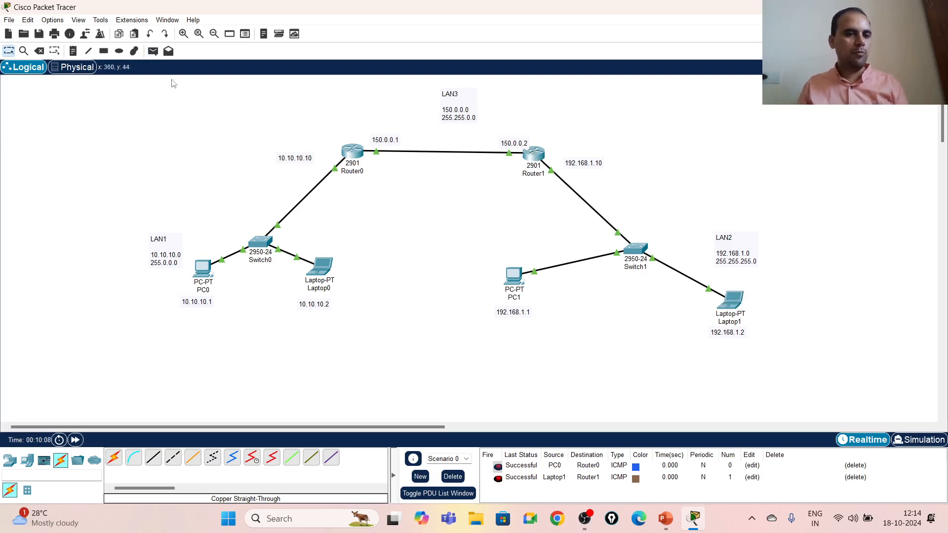
# - Test connectivity between LAN1 and LAN2 with simple PDUs from PC0 to PC1 and from Laptop1 to PC0
pyautogui.click(153, 50)
pyautogui.click(202, 269)
pyautogui.click(509, 275)
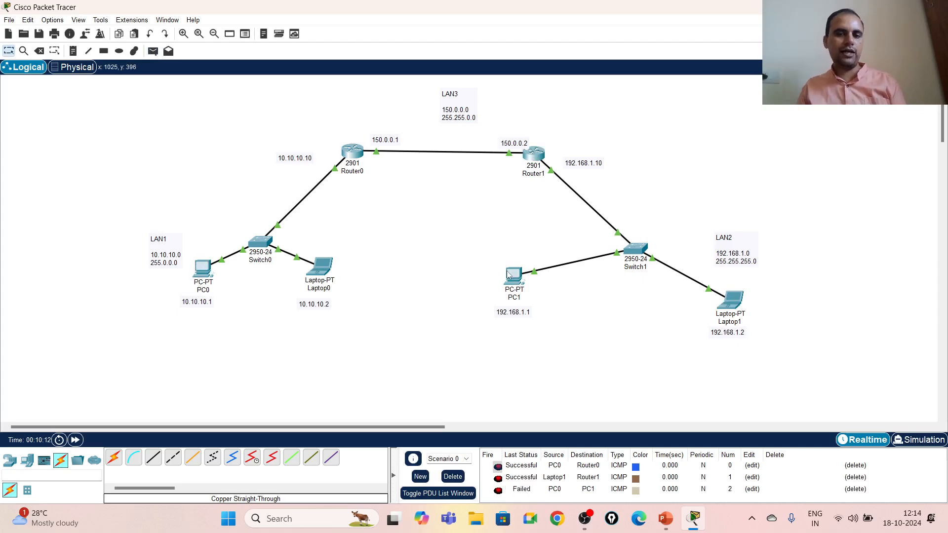
pyautogui.click(153, 50)
pyautogui.click(722, 297)
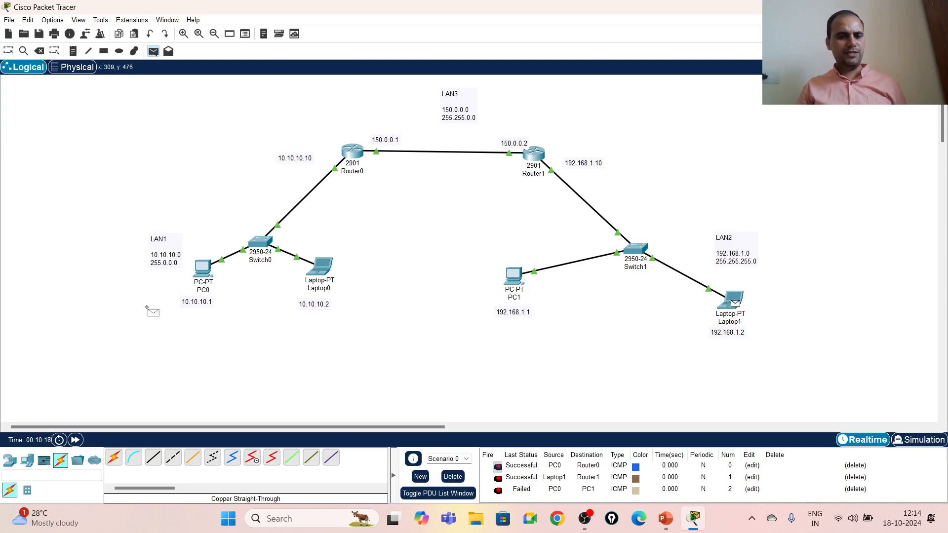
pyautogui.click(202, 267)
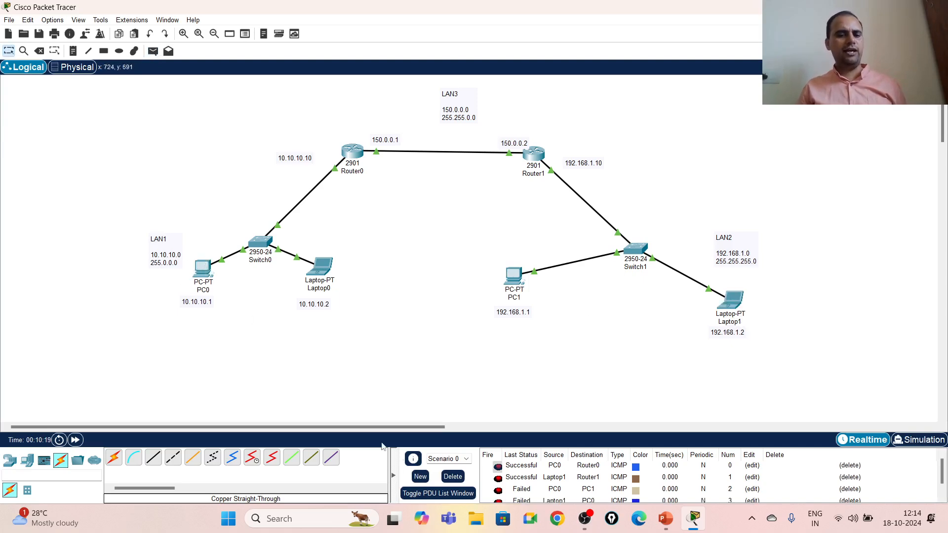
# - Delete the scenario's existing PDUs and send one new simple PDU from Laptop1 to PC0
pyautogui.click(452, 477)
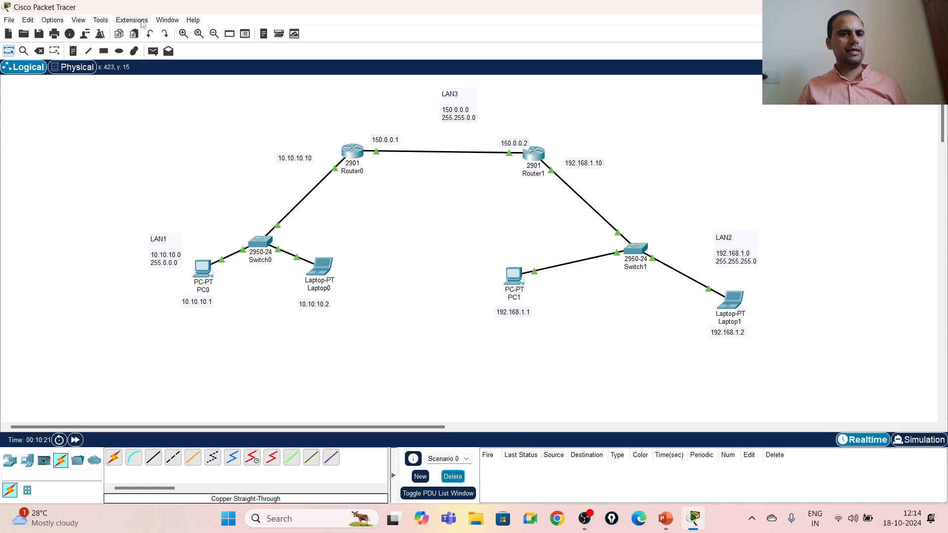
pyautogui.click(153, 51)
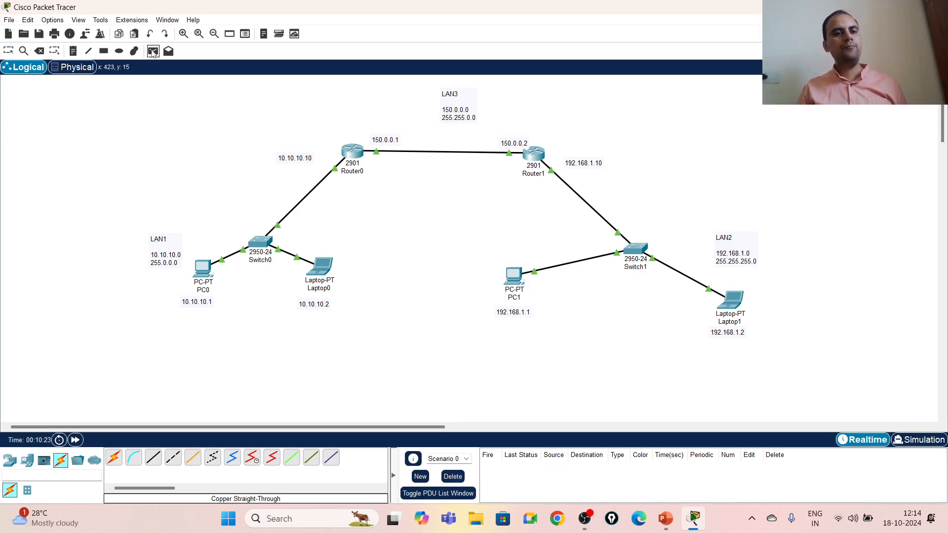
pyautogui.click(732, 300)
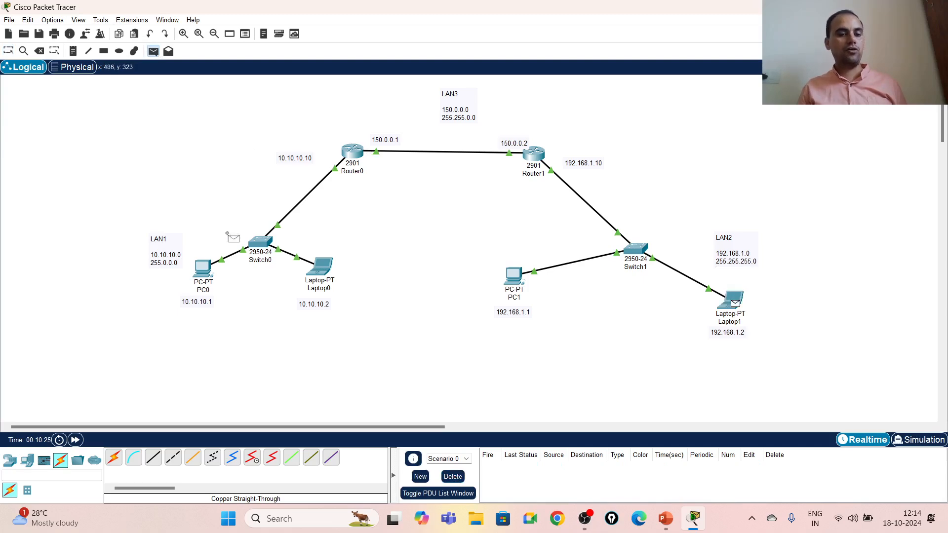
pyautogui.click(201, 268)
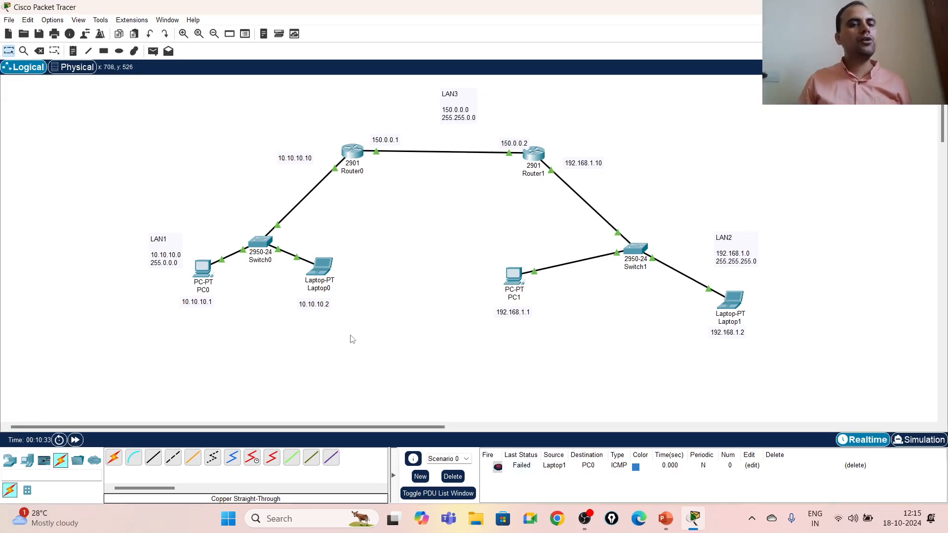
pyautogui.click(353, 154)
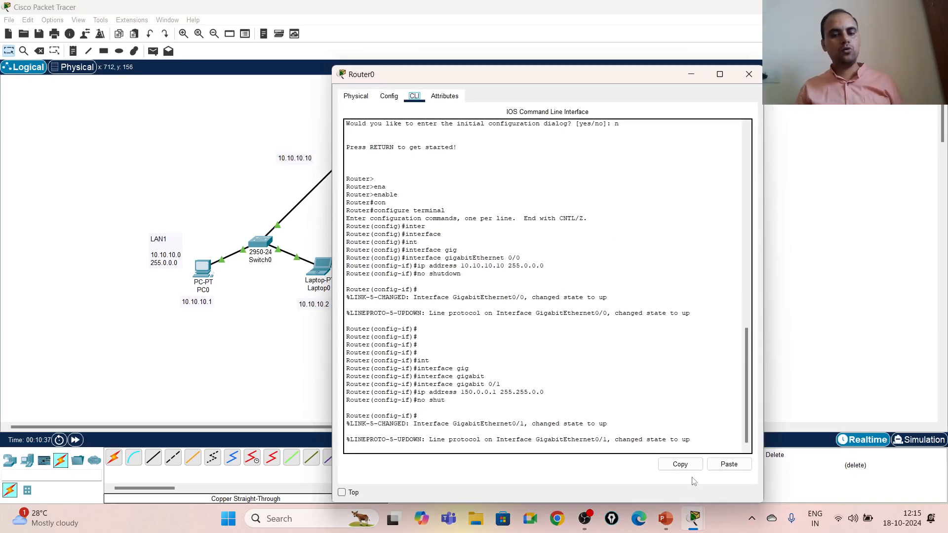
pyautogui.press('Return')
pyautogui.press('Return')
pyautogui.press('Return')
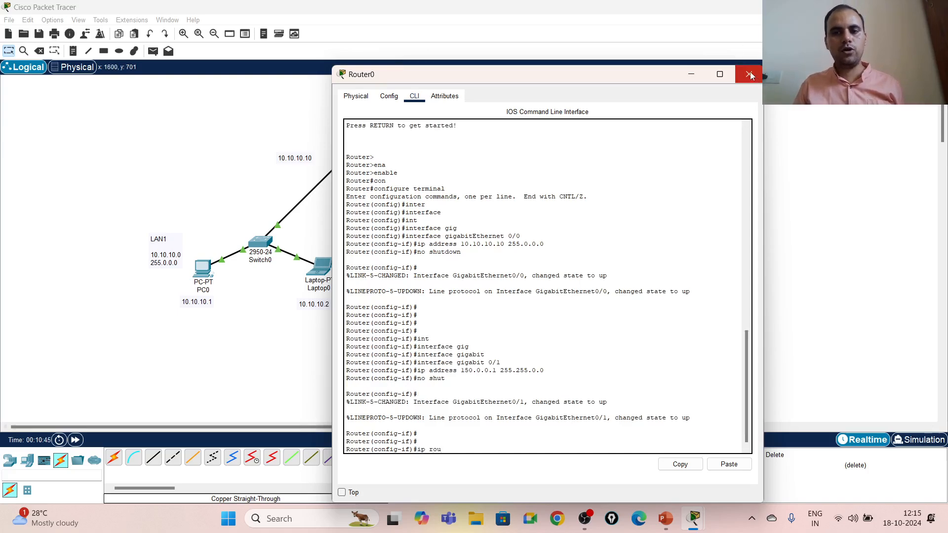
pyautogui.click(749, 74)
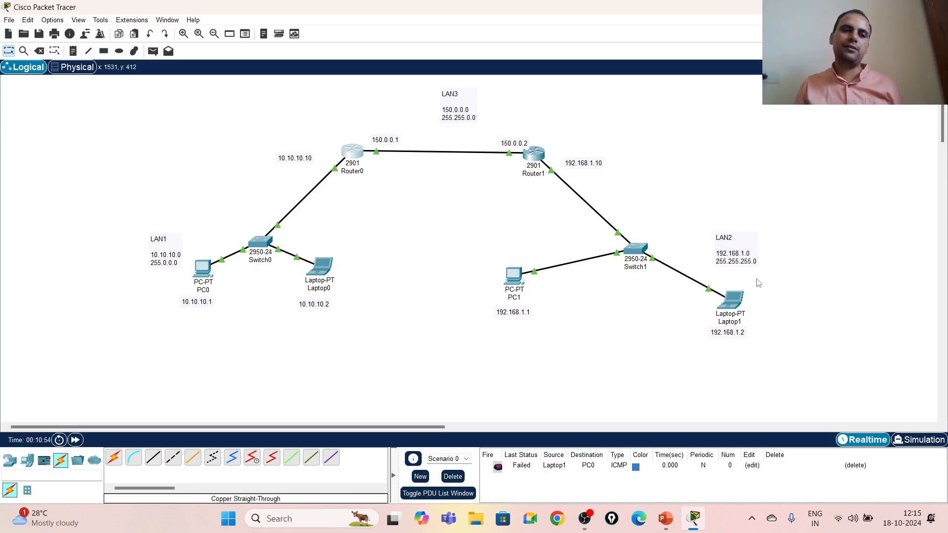
# - Check the ports linking the two routers, reopen Router0's command line and submit the partial ip rou line to reach a fresh configuration prompt
pyautogui.moveTo(391, 154)
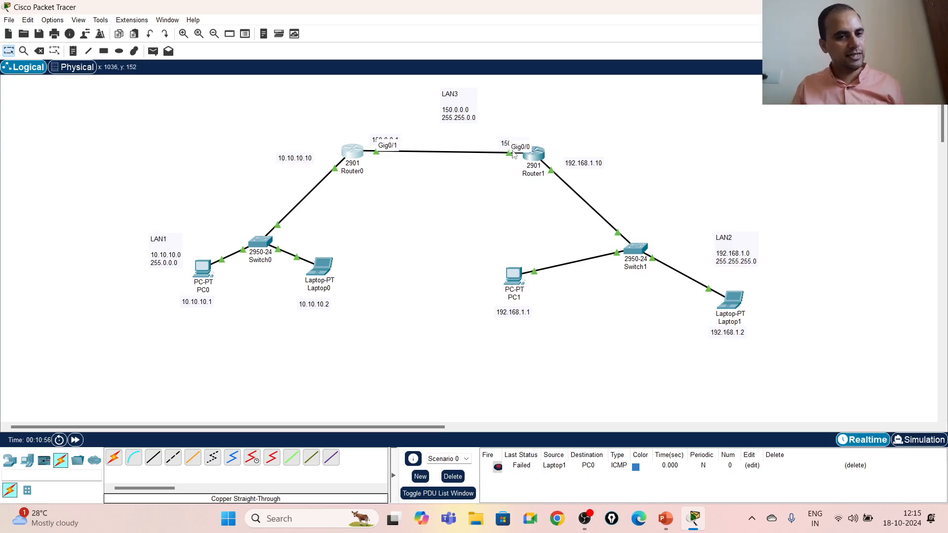
pyautogui.click(353, 152)
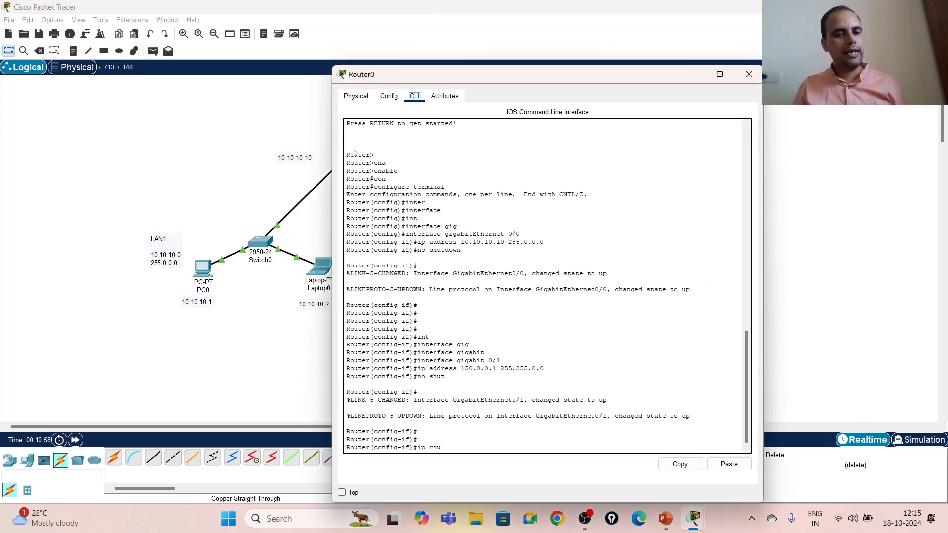
pyautogui.click(451, 449)
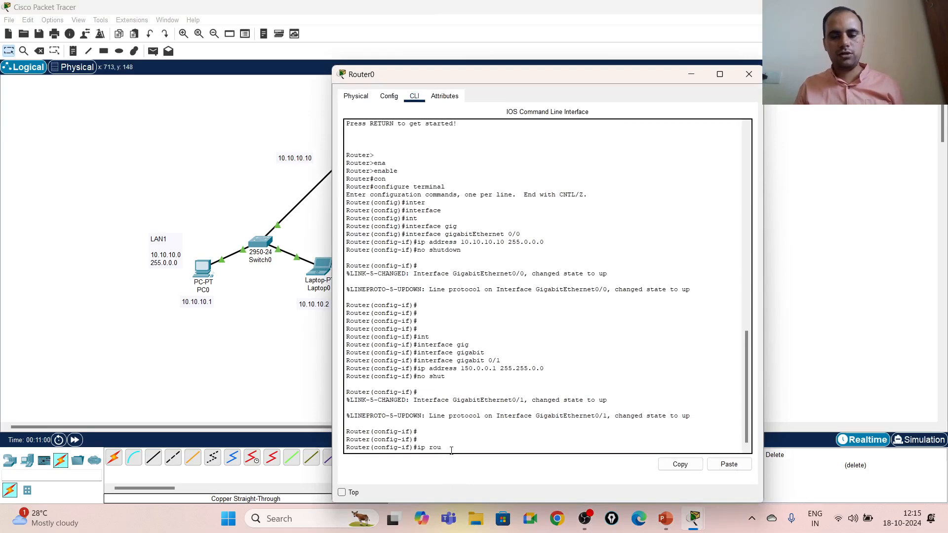
pyautogui.press('Return')
pyautogui.press('Return')
pyautogui.press('Return')
pyautogui.press('Return')
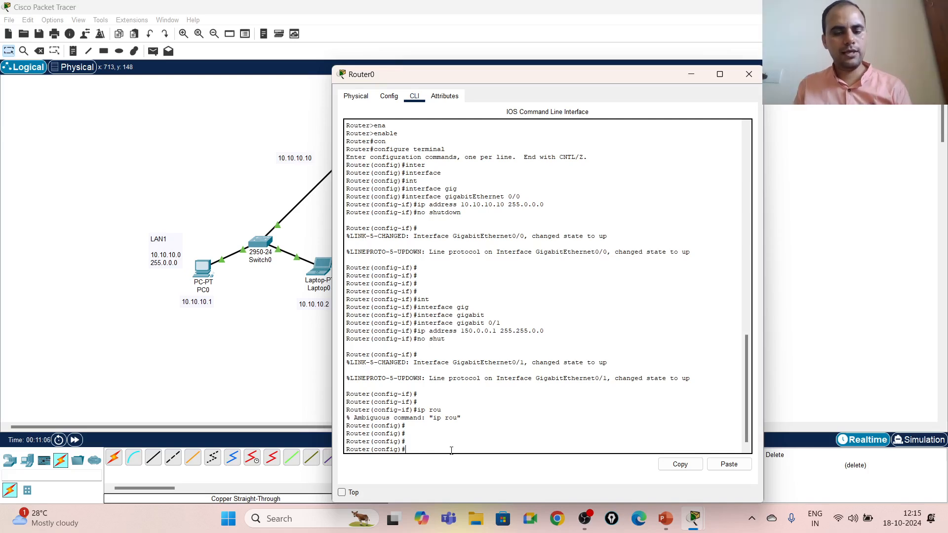
# - Configure a default route on Router0 with the command ip route 0.0.0.0 0.0.0.0 150.0.0.2
pyautogui.write('p route 0')
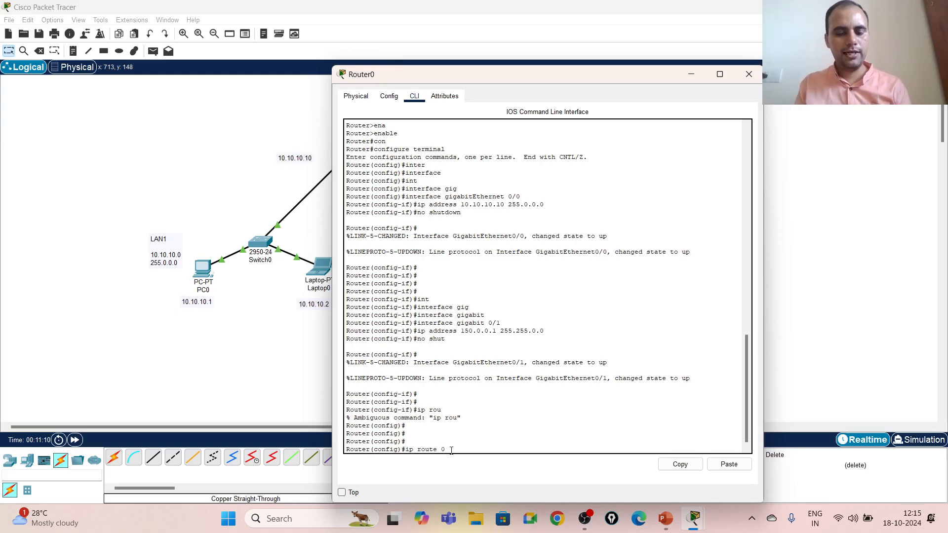
pyautogui.write('.0.0.')
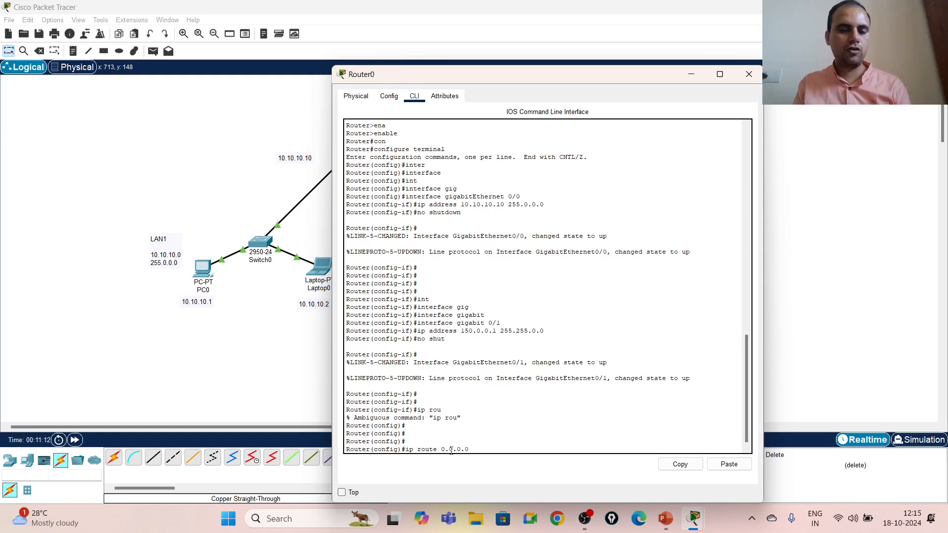
pyautogui.write('0 0.')
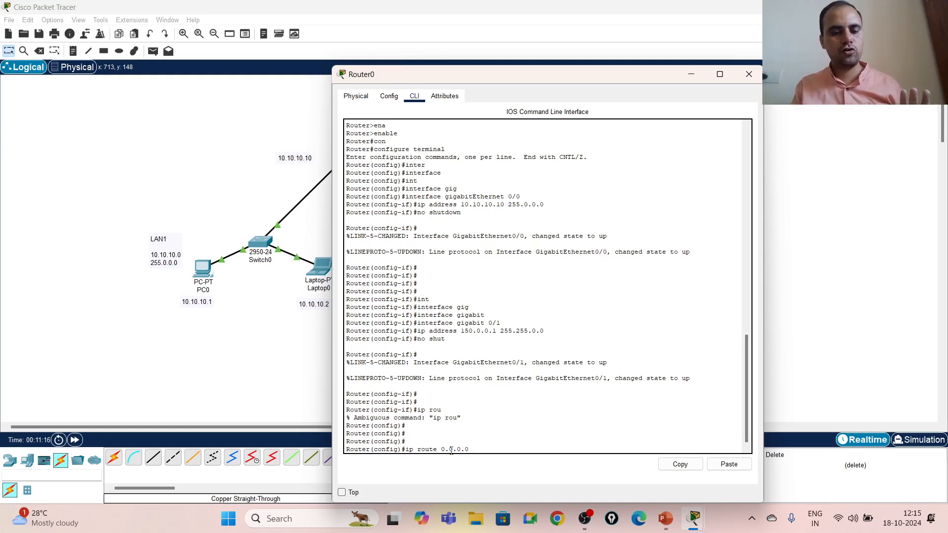
pyautogui.write('0.0.0')
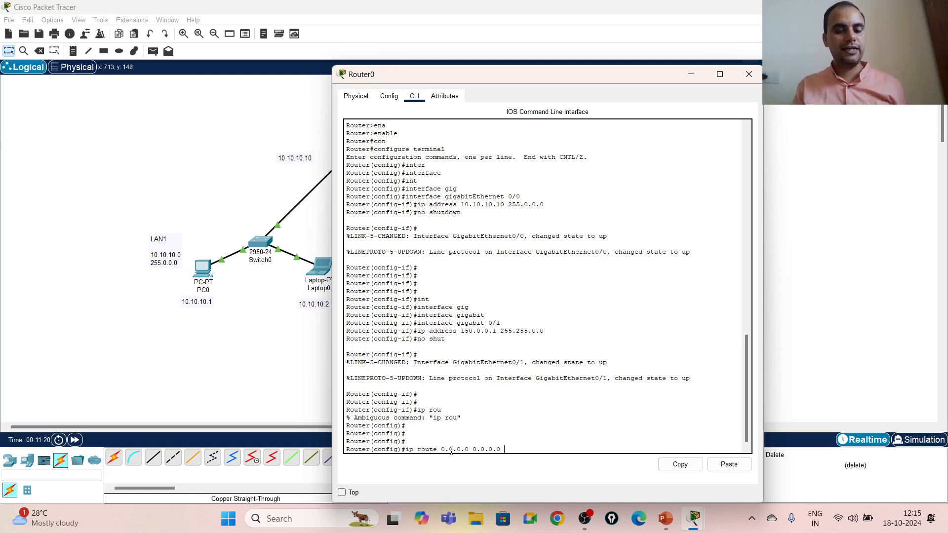
pyautogui.moveTo(522, 75); pyautogui.dragTo(223, 51)
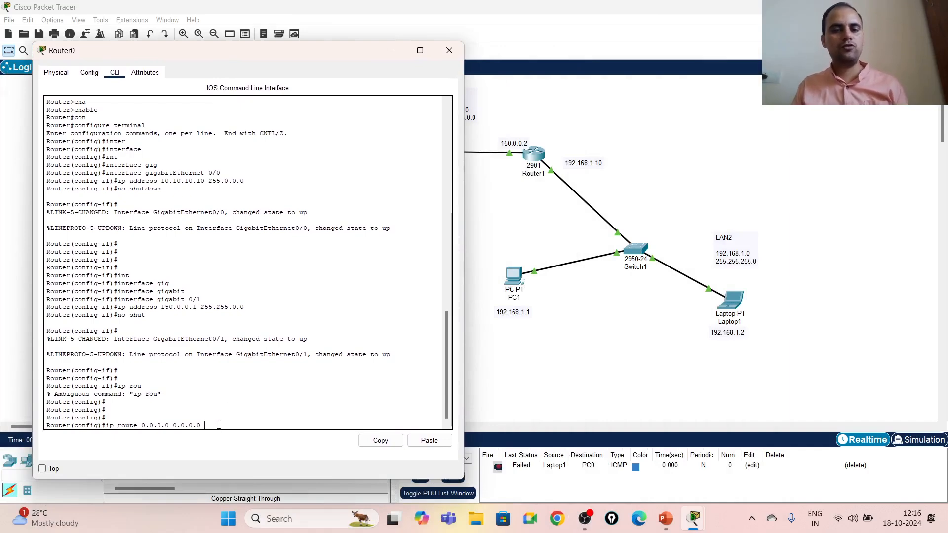
pyautogui.write('0.0.0.2')
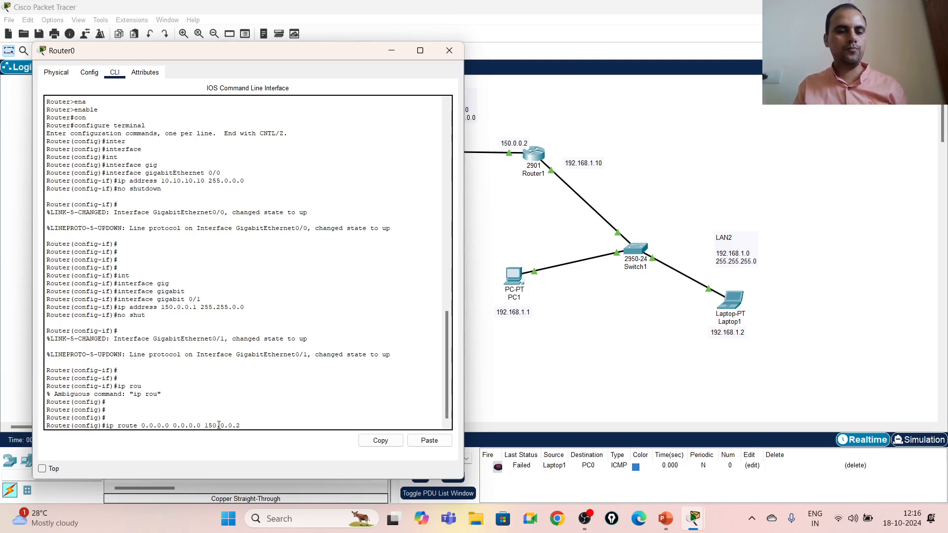
pyautogui.press('Return')
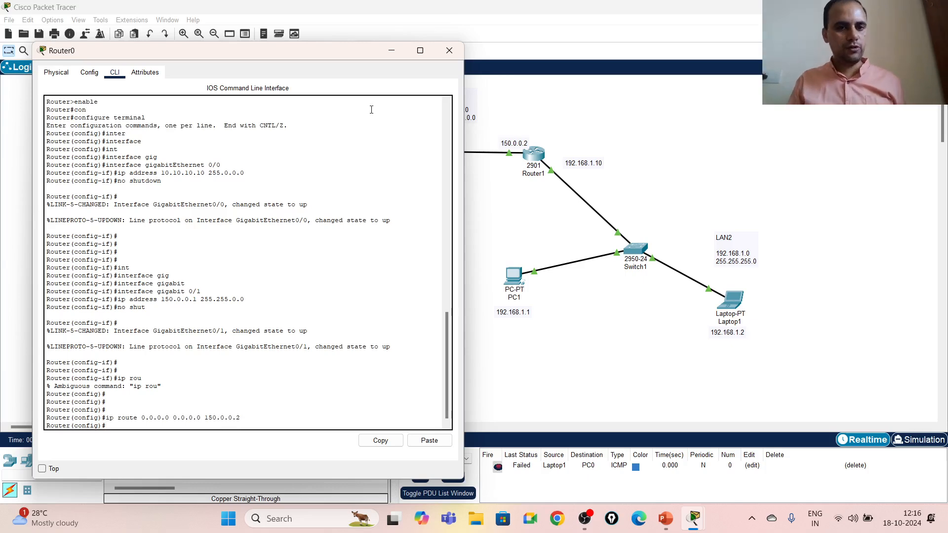
# - Review Router0's static route settings against the entered ip route command, then close the router's window
pyautogui.click(56, 73)
pyautogui.click(90, 72)
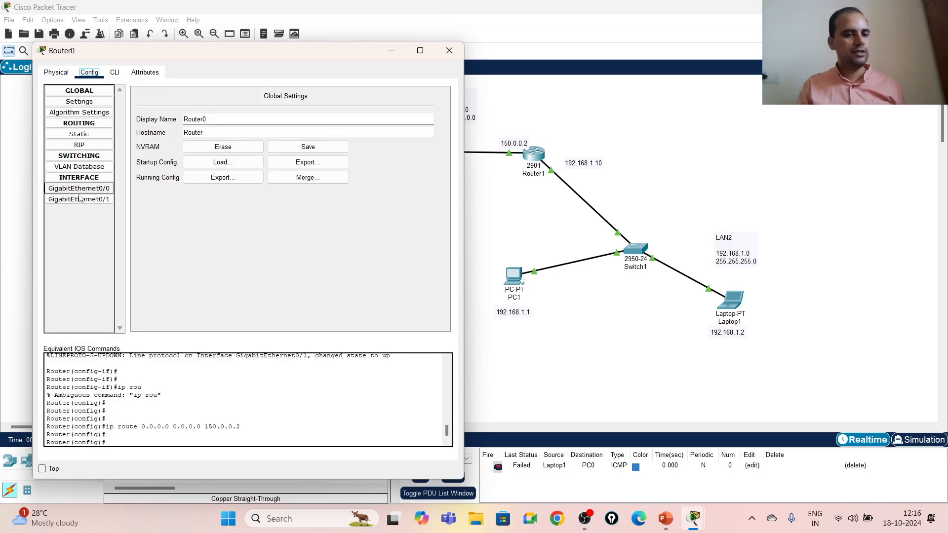
pyautogui.click(80, 134)
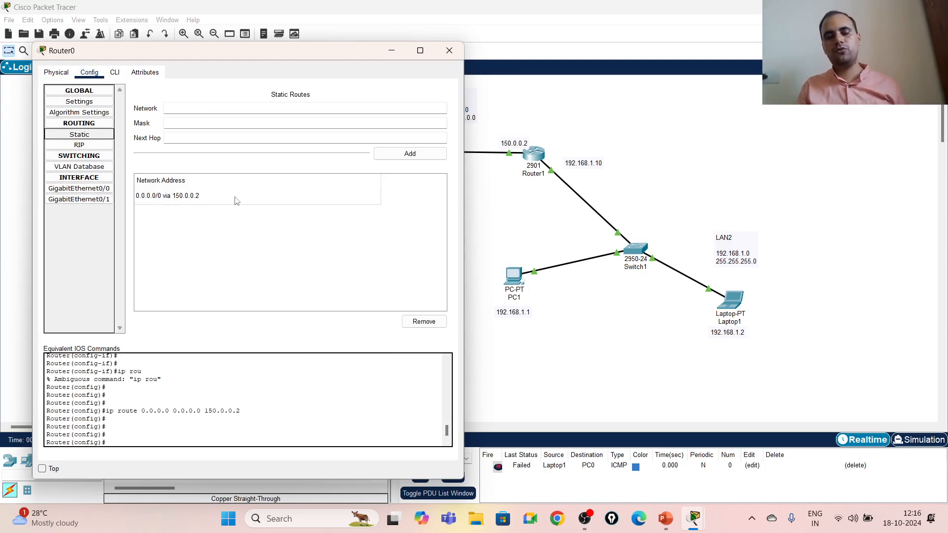
pyautogui.moveTo(102, 411); pyautogui.dragTo(240, 411)
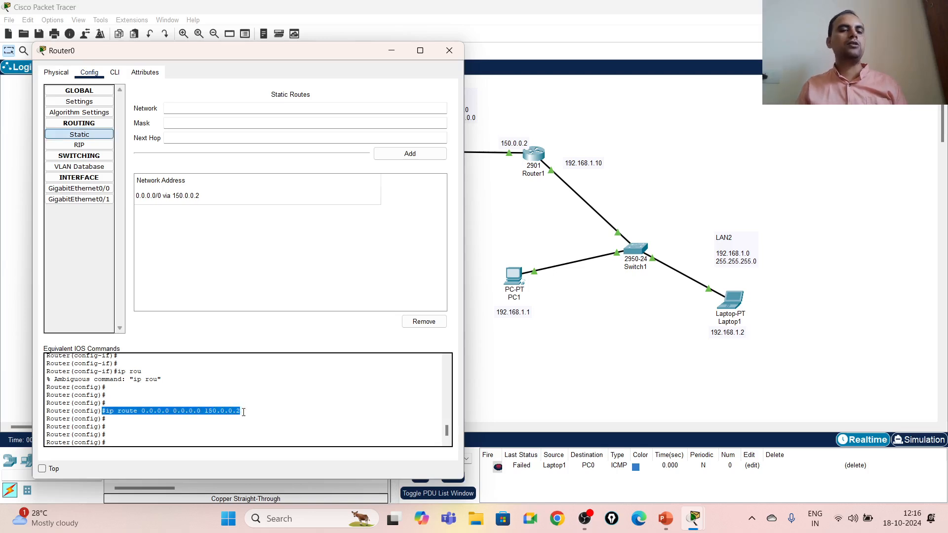
pyautogui.click(179, 107)
pyautogui.click(169, 123)
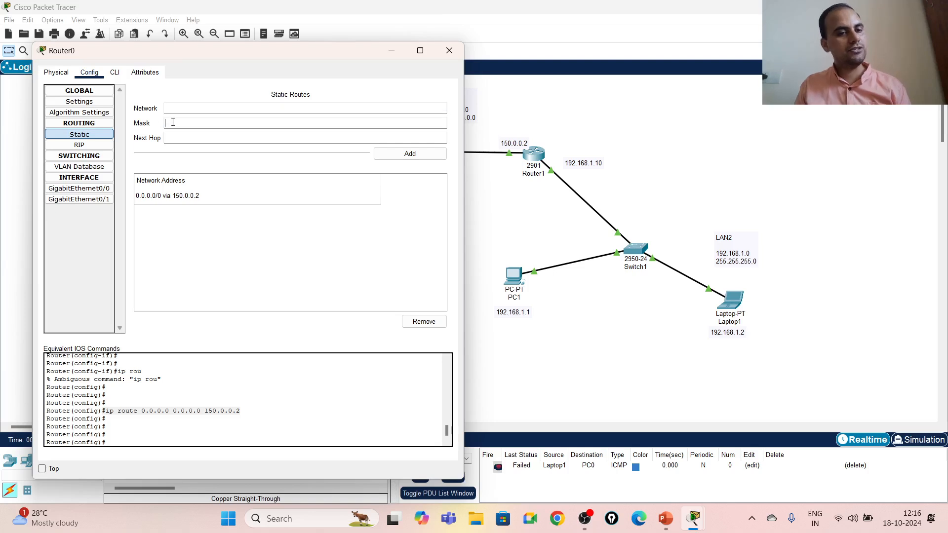
pyautogui.click(179, 137)
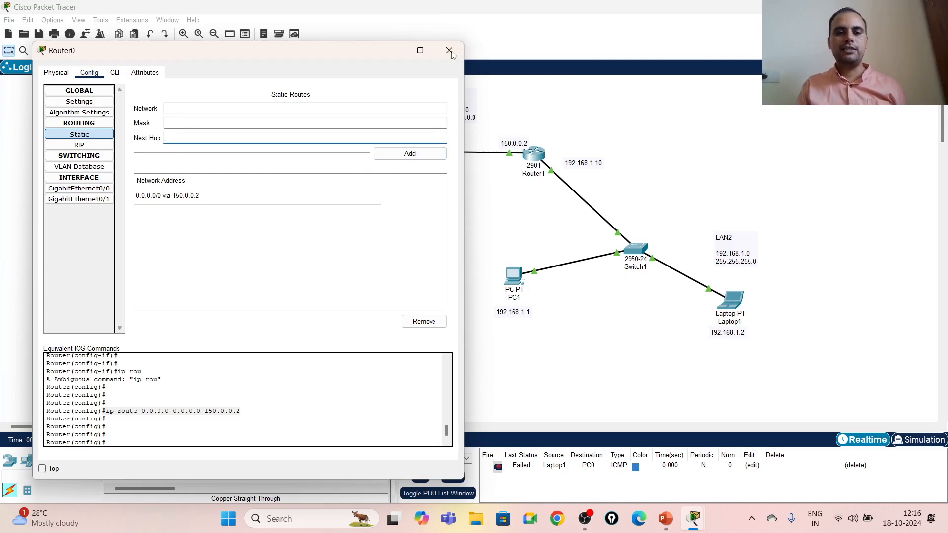
pyautogui.click(450, 52)
# - Open Router1's static routing settings and enter network 0.0.0.0 with mask 0.0.0.0
pyautogui.click(541, 160)
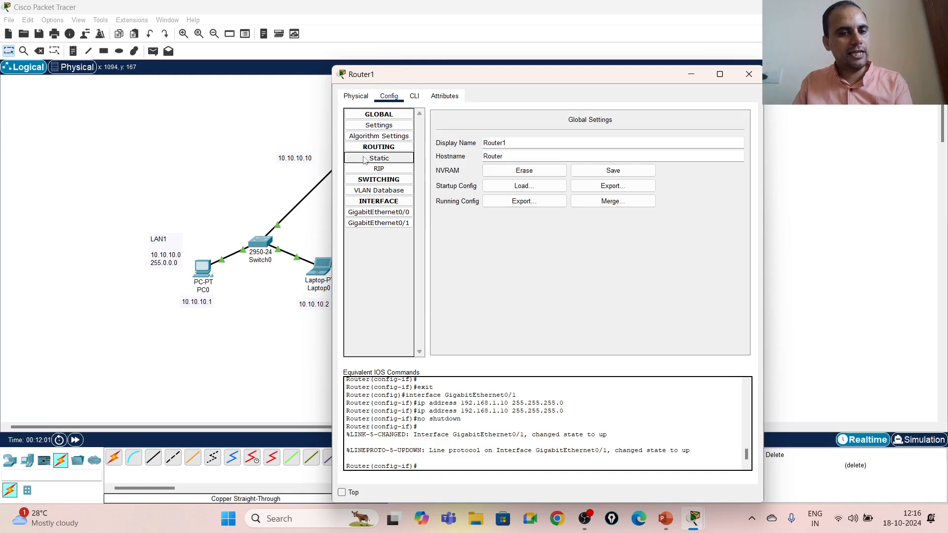
pyautogui.click(404, 160)
pyautogui.click(500, 133)
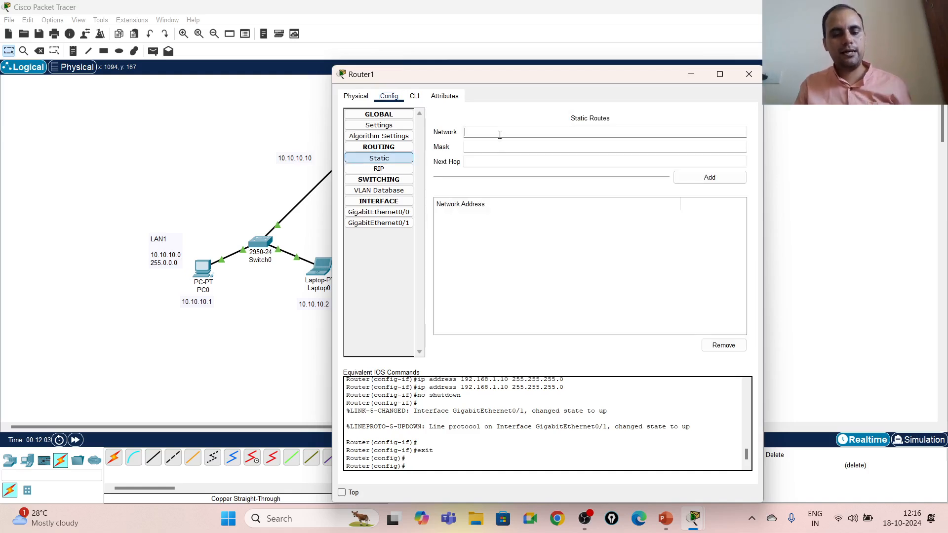
pyautogui.write('0.0.0.0')
pyautogui.click(472, 145)
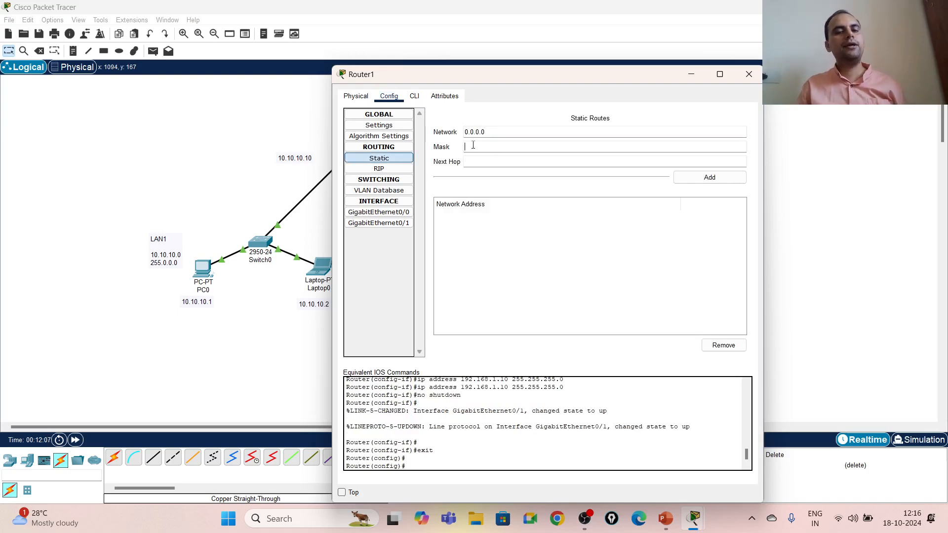
pyautogui.write('0.0.0.0')
# - Set the route's next hop to Router0's address 150.0.0.1, add the route to Router1 and close its window
pyautogui.click(491, 161)
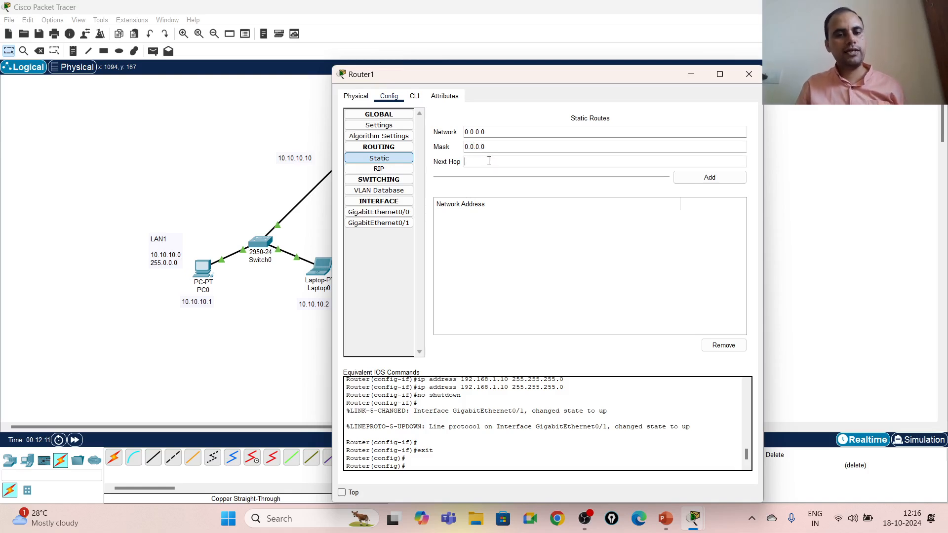
pyautogui.moveTo(548, 67); pyautogui.dragTo(725, 132)
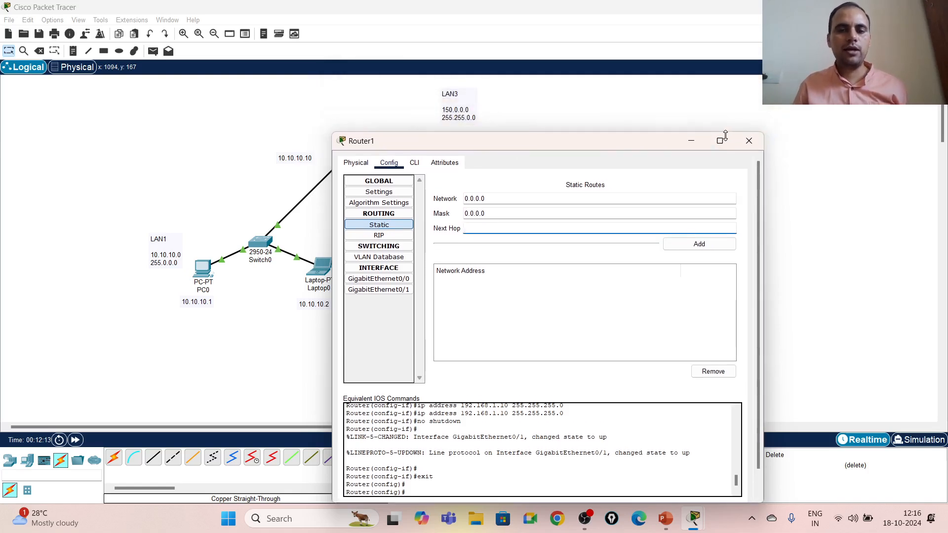
pyautogui.moveTo(612, 141); pyautogui.dragTo(717, 92)
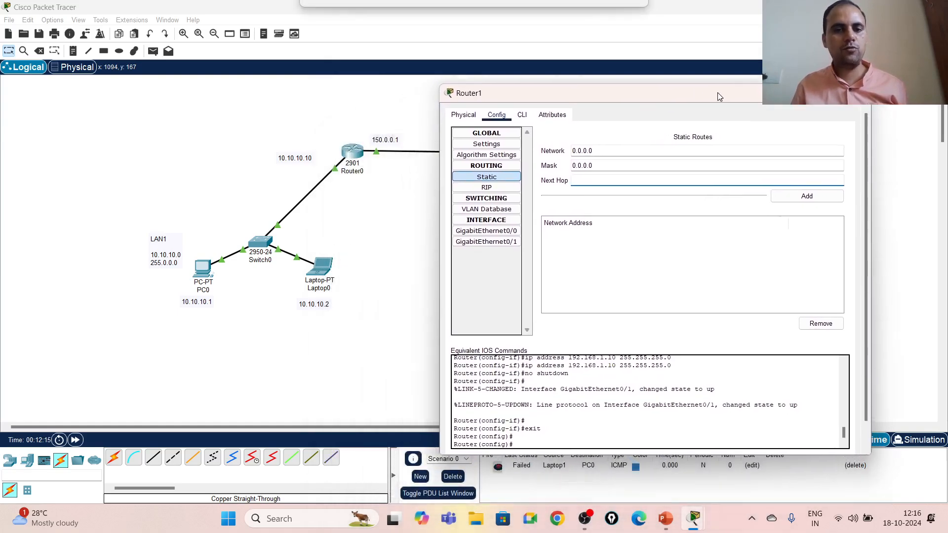
pyautogui.write('1')
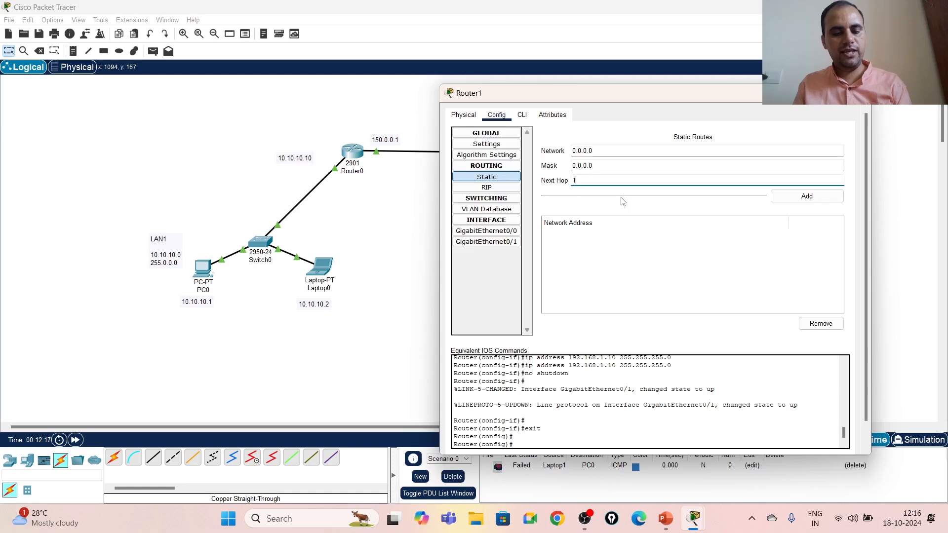
pyautogui.write('50.0.0.1')
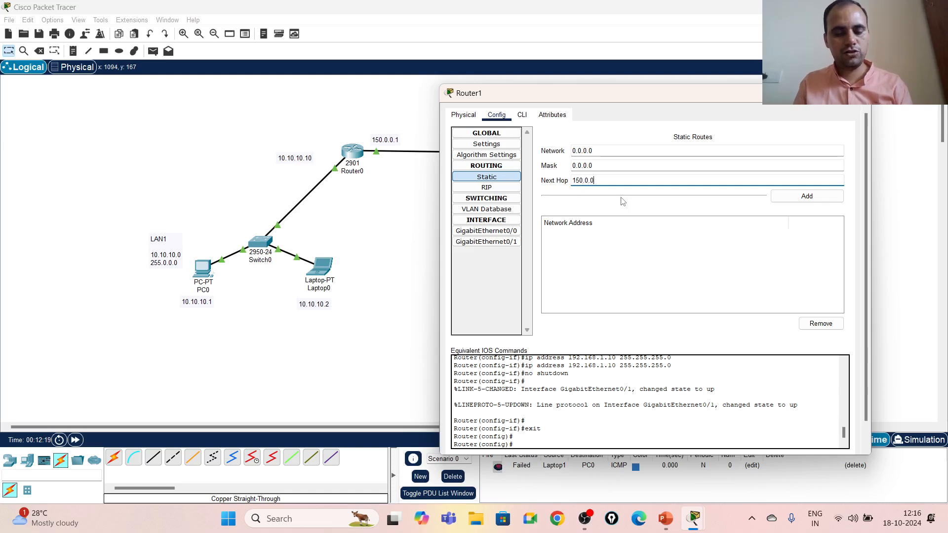
pyautogui.click(390, 137)
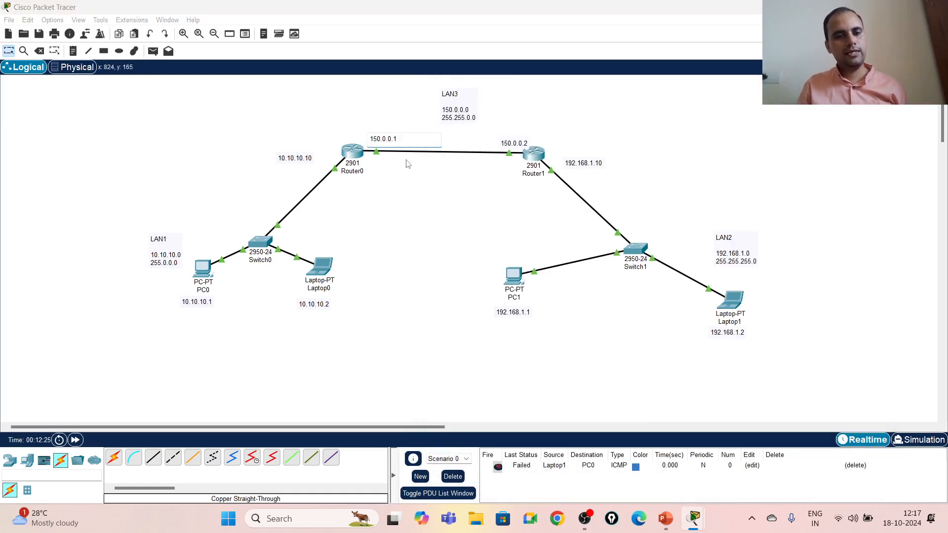
pyautogui.moveTo(696, 520)
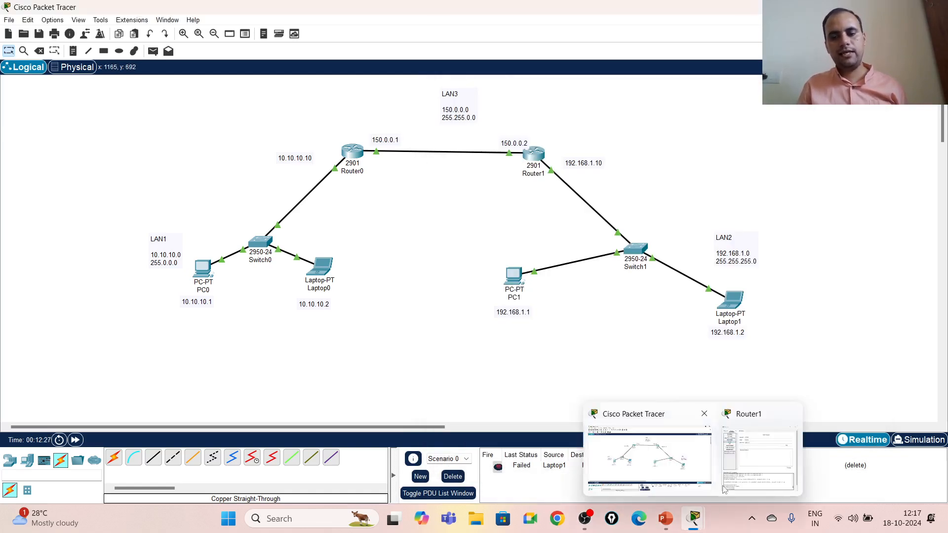
pyautogui.click(754, 462)
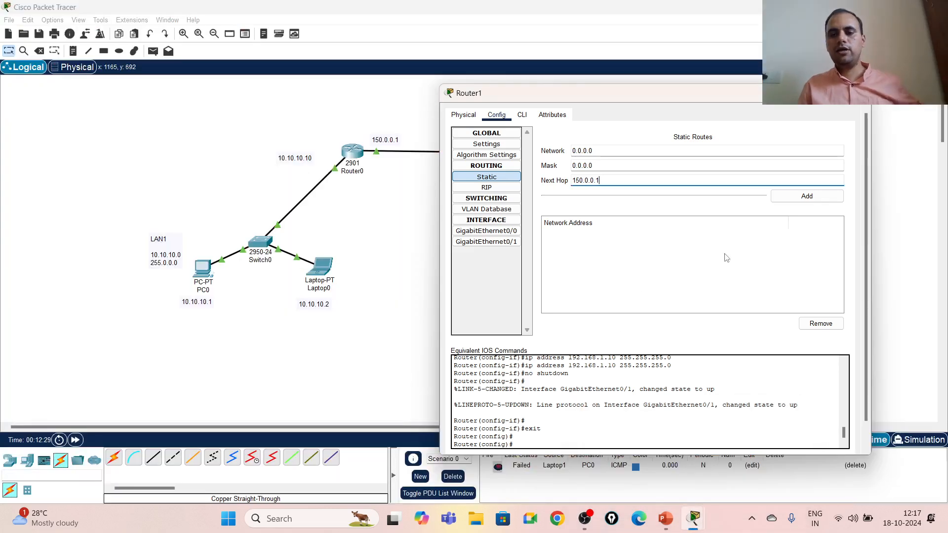
pyautogui.click(790, 194)
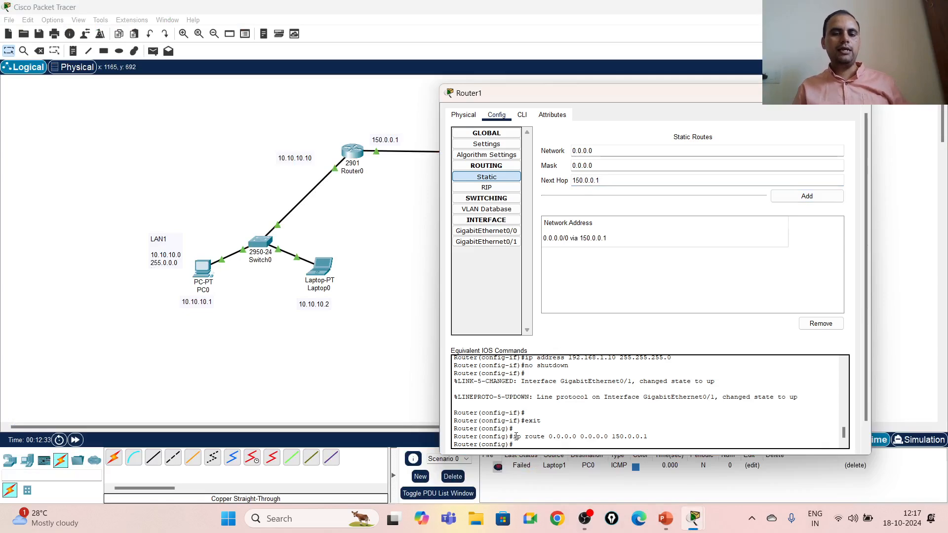
pyautogui.moveTo(516, 436); pyautogui.dragTo(602, 437)
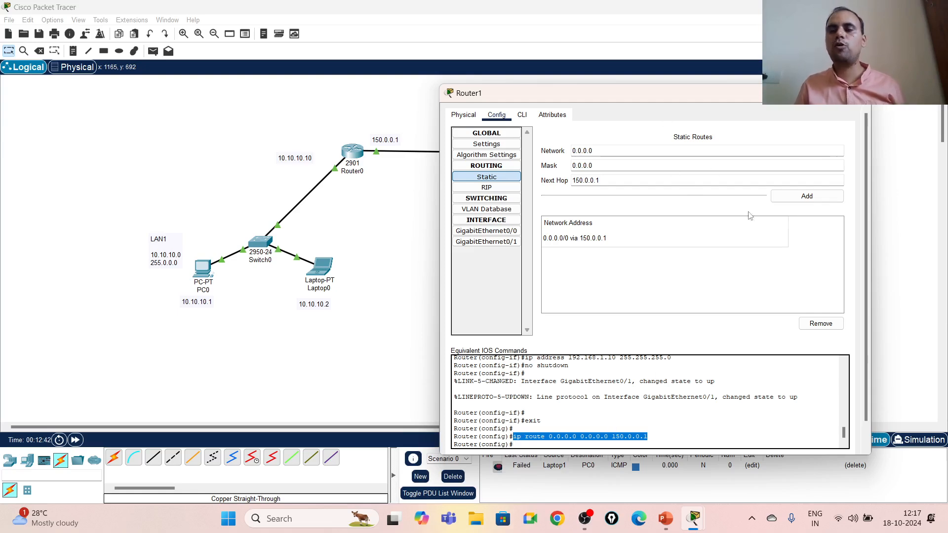
pyautogui.click(857, 93)
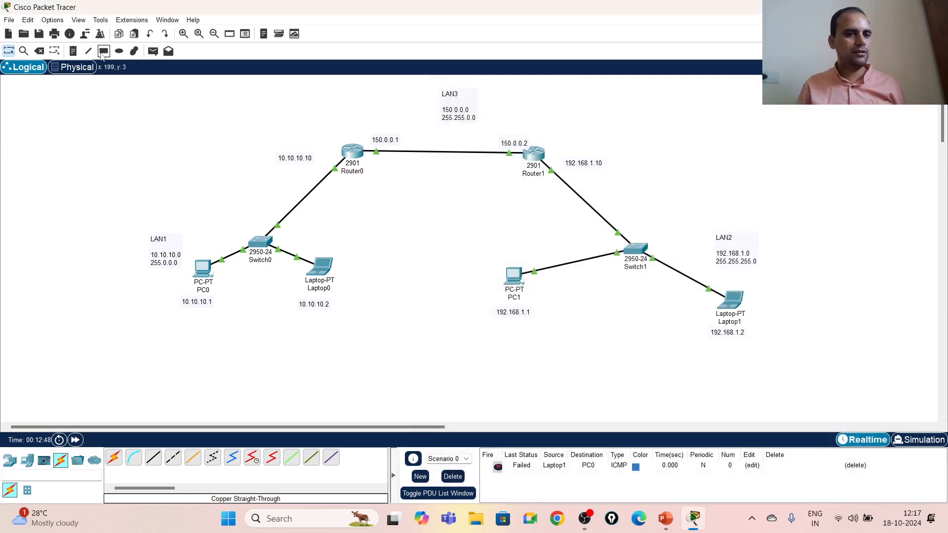
# - Place a note reading DEFAULT ROUTING in the workspace below the link between the two routers
pyautogui.click(73, 51)
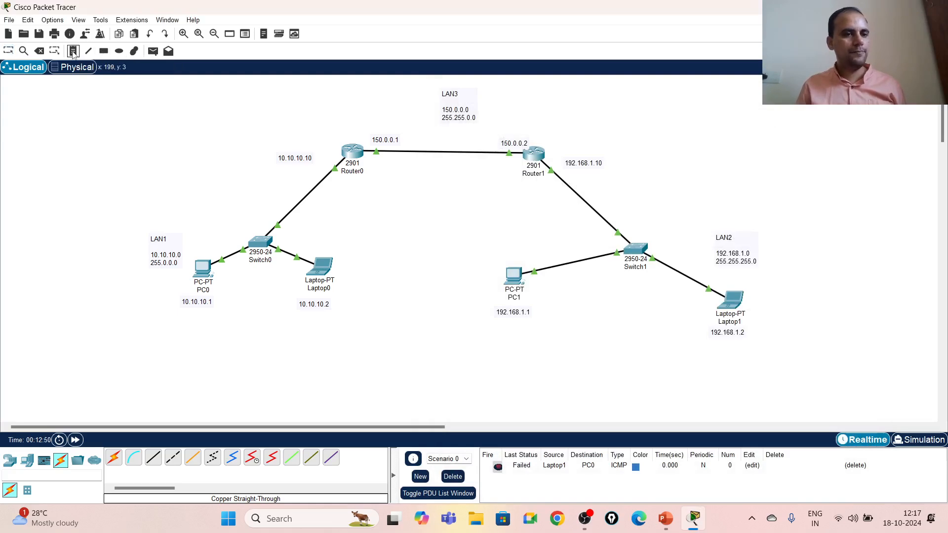
pyautogui.click(373, 200)
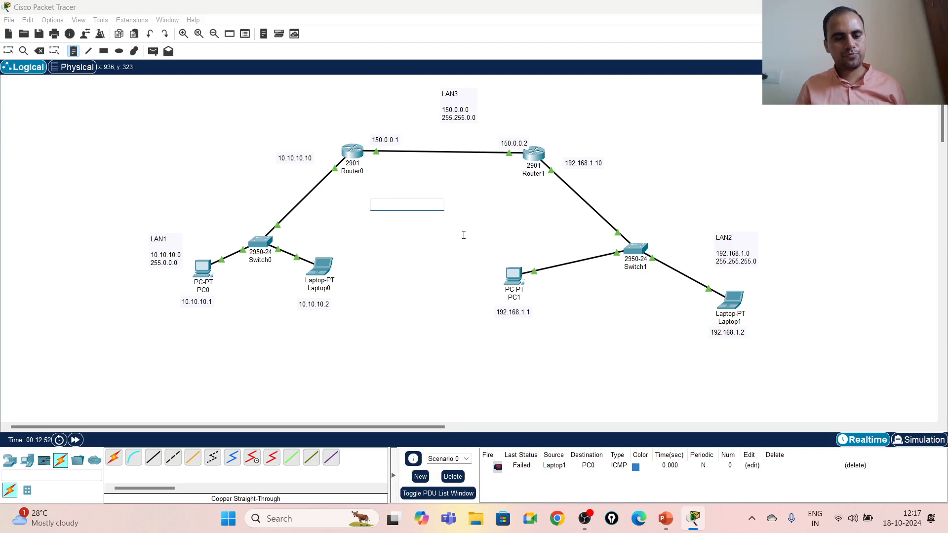
pyautogui.press('capslock')
pyautogui.write('D')
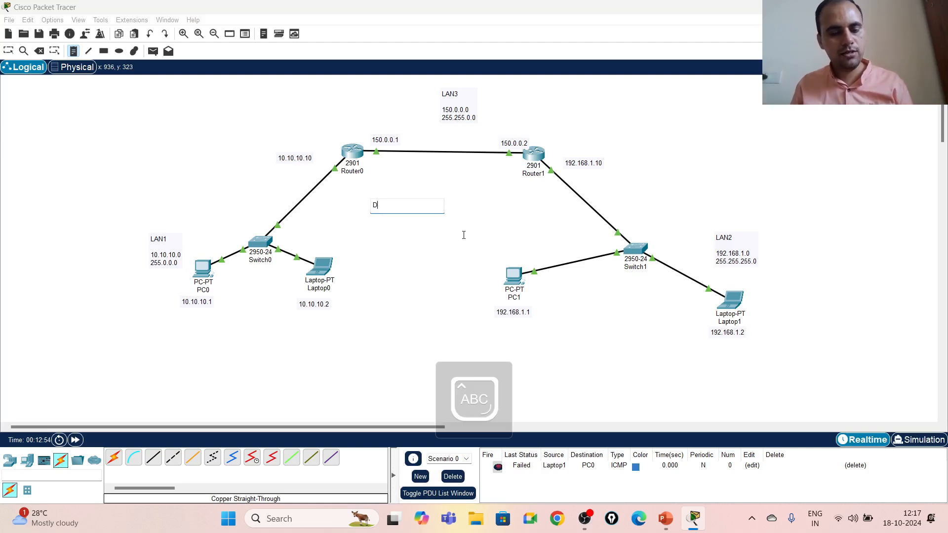
pyautogui.write('EFAULT ROUTING')
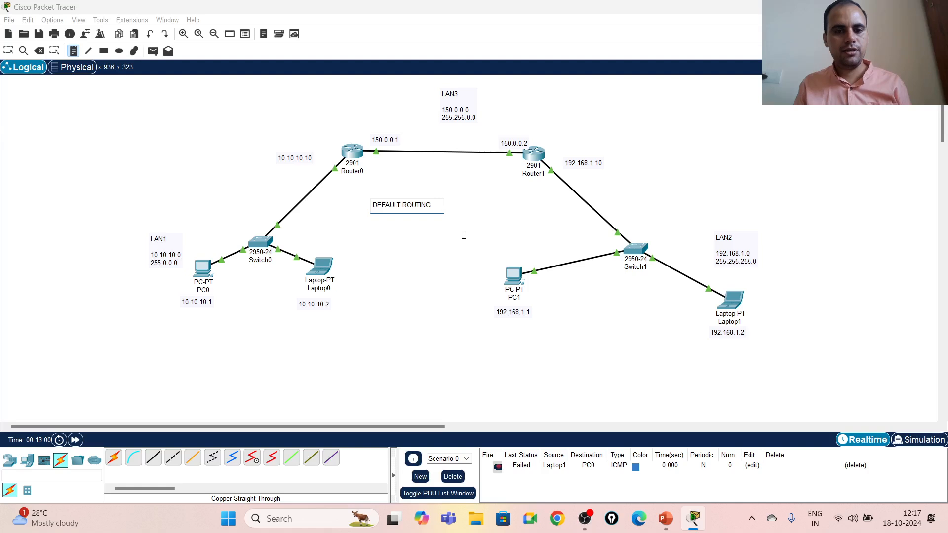
pyautogui.click(384, 310)
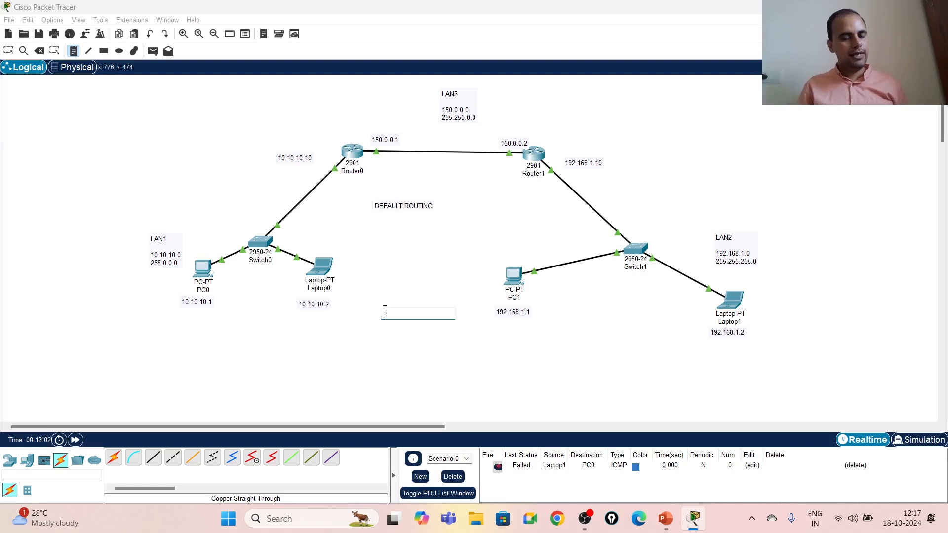
pyautogui.click(9, 51)
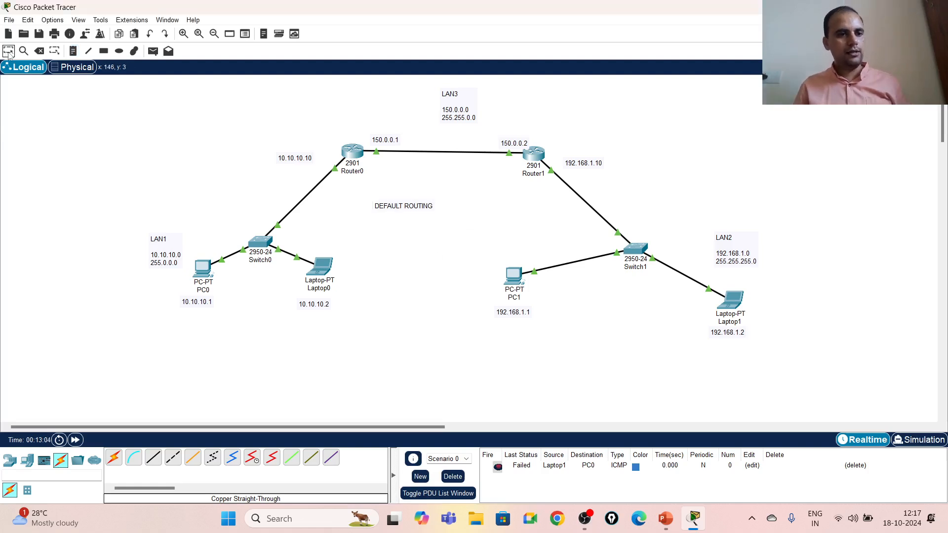
# - Delete the scenario's existing PDU and send a new simple PDU from PC0 to Laptop1
pyautogui.click(454, 476)
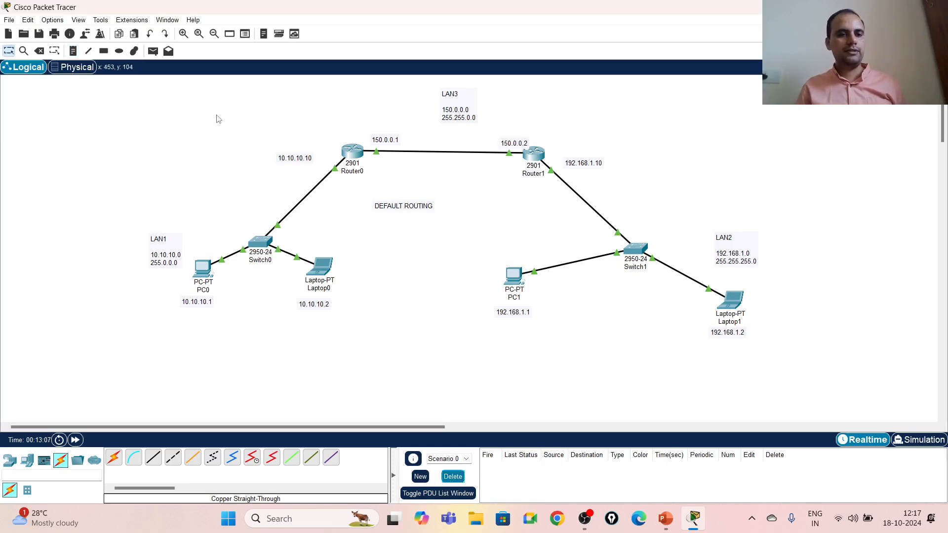
pyautogui.click(153, 51)
pyautogui.click(203, 269)
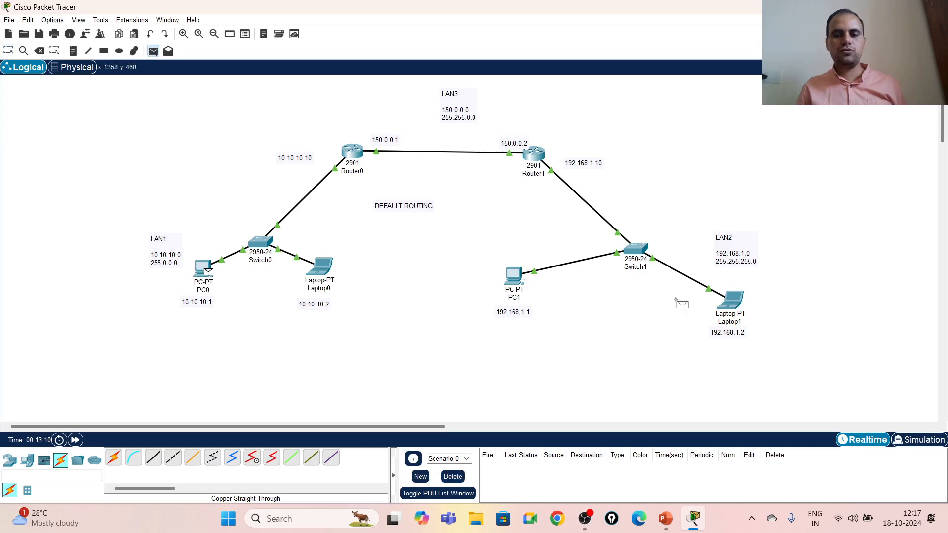
pyautogui.click(730, 299)
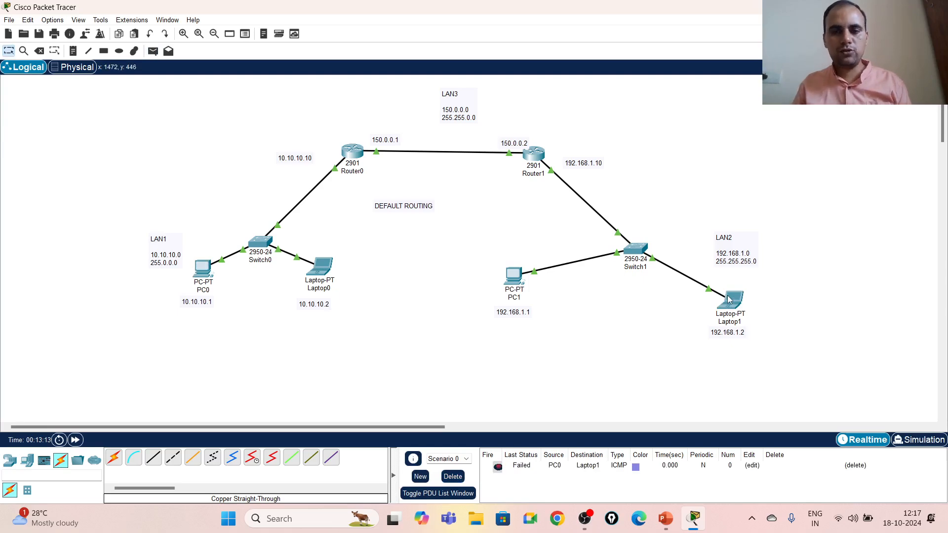
# - Delete the scenario's existing PDU and send a new simple PDU from Laptop1 to Laptop0
pyautogui.click(453, 478)
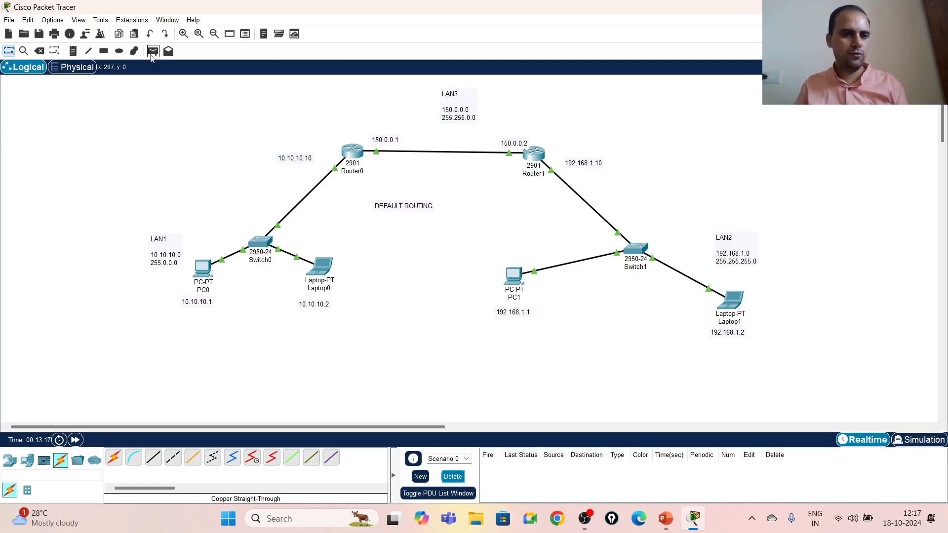
pyautogui.click(152, 53)
pyautogui.click(731, 299)
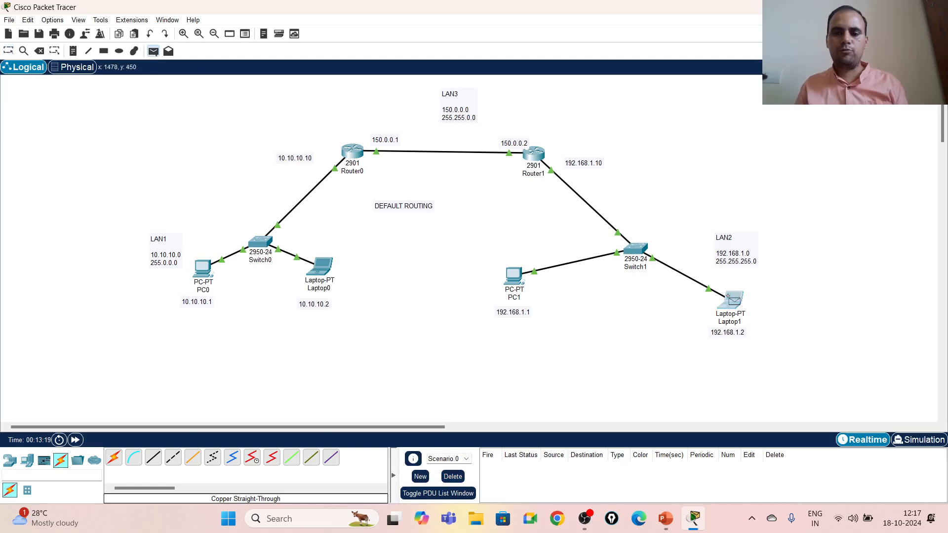
pyautogui.click(318, 268)
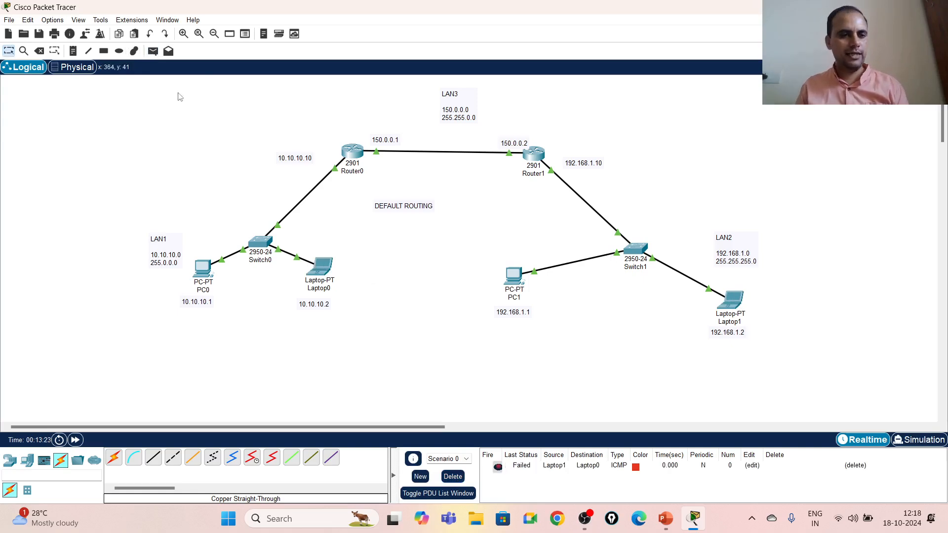
# - Clear the scenario's PDU list and send two simple PDUs, one from PC0 to PC1 and one from Laptop0 to Laptop1
pyautogui.click(453, 476)
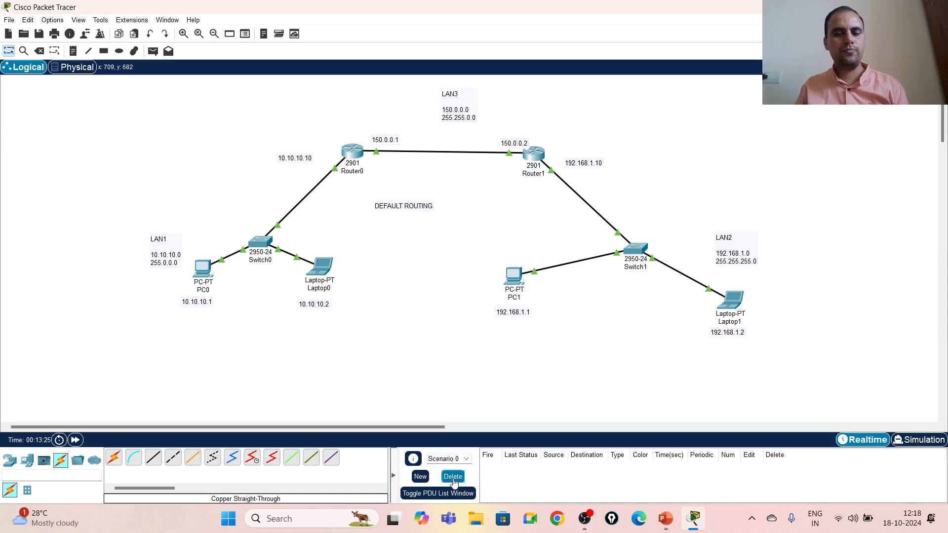
pyautogui.click(152, 51)
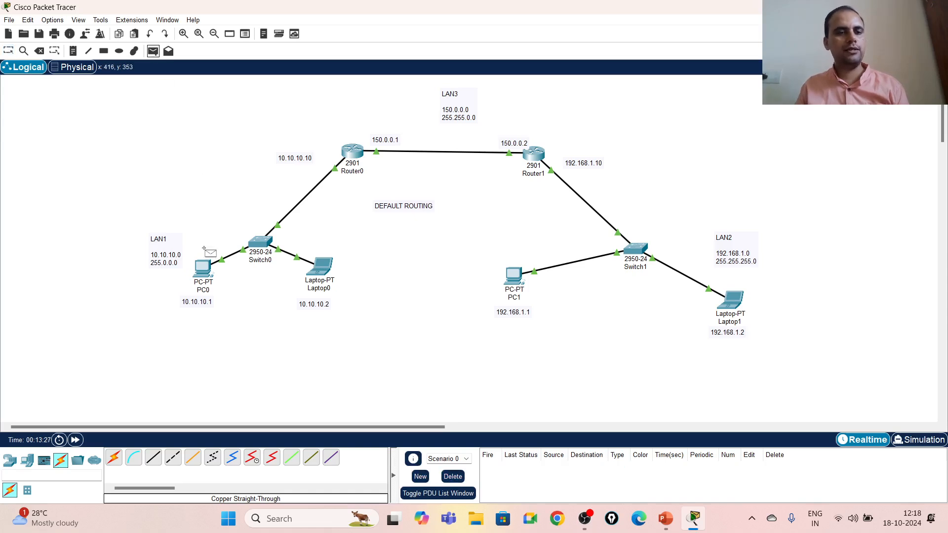
pyautogui.click(201, 267)
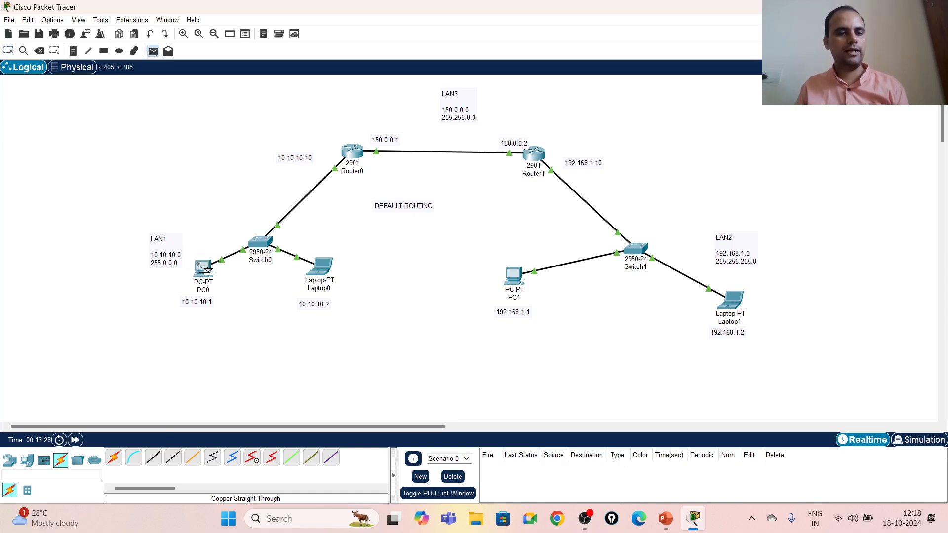
pyautogui.click(513, 276)
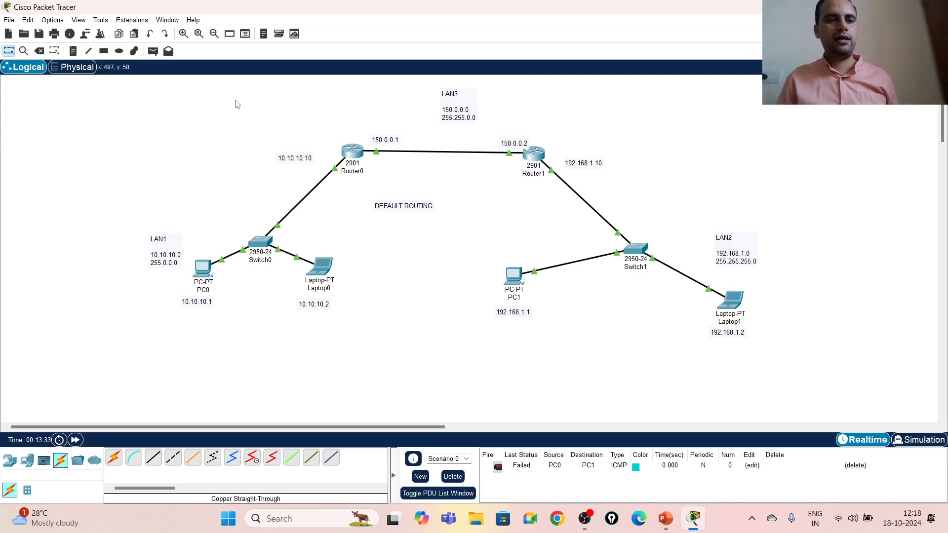
pyautogui.click(153, 51)
pyautogui.click(318, 267)
pyautogui.click(727, 301)
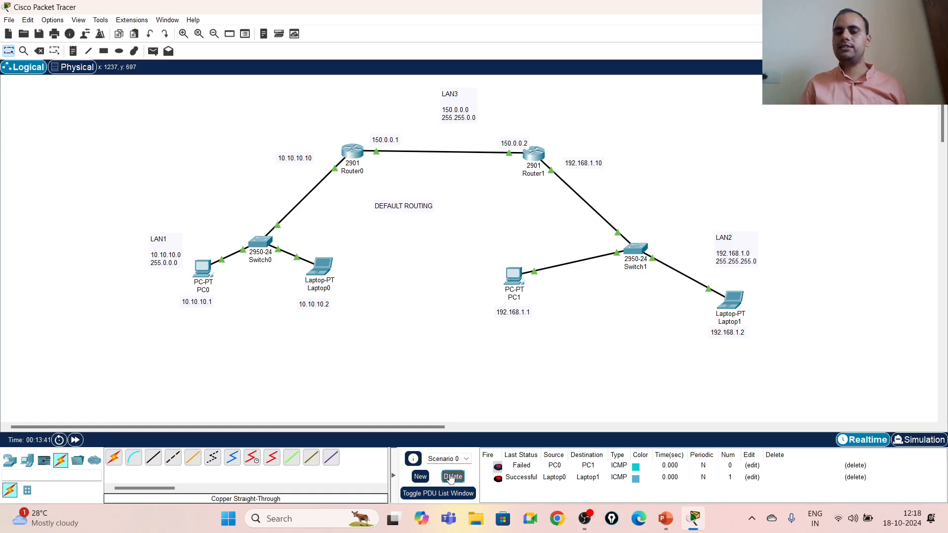
# - Clear the scenario's PDU list and send two simple PDUs, one from Laptop1 to PC0 and one from Laptop0 to Laptop1
pyautogui.click(451, 477)
pyautogui.click(152, 52)
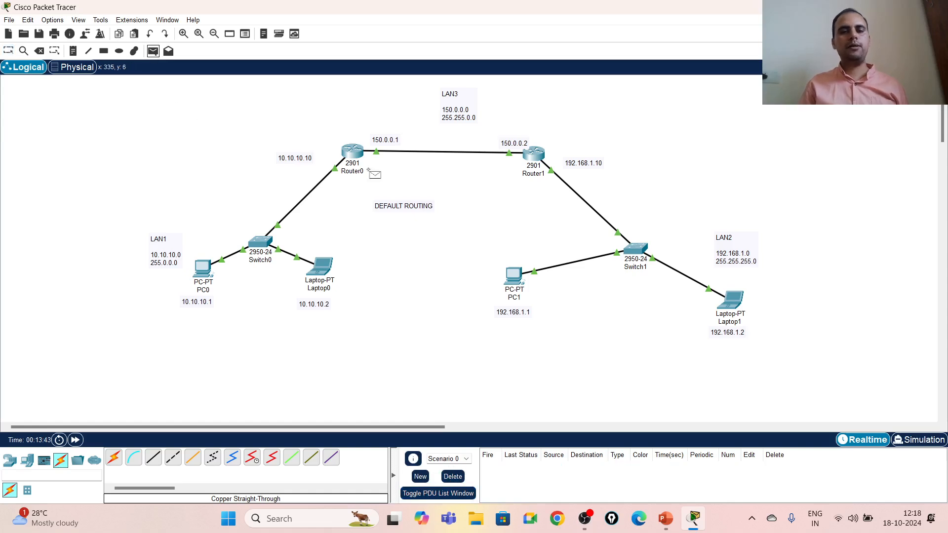
pyautogui.click(733, 301)
pyautogui.click(206, 267)
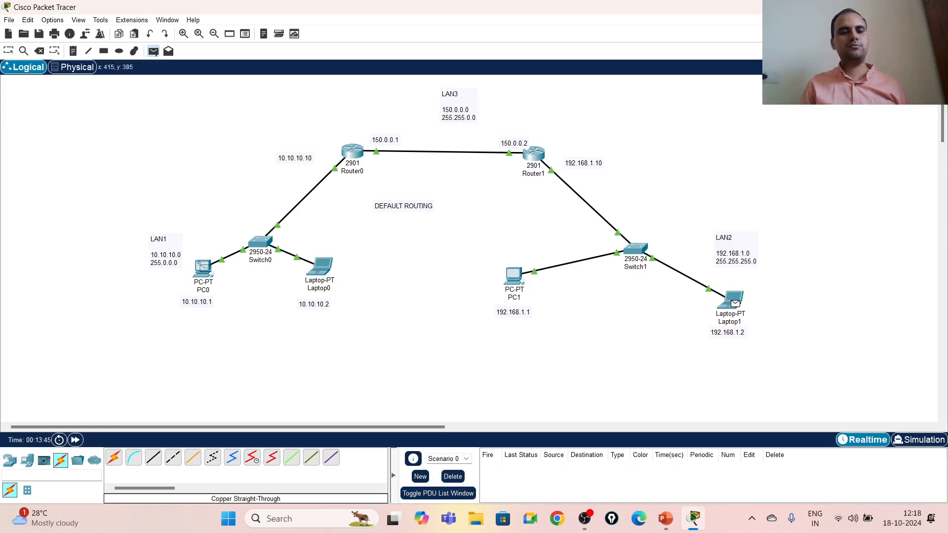
pyautogui.click(203, 268)
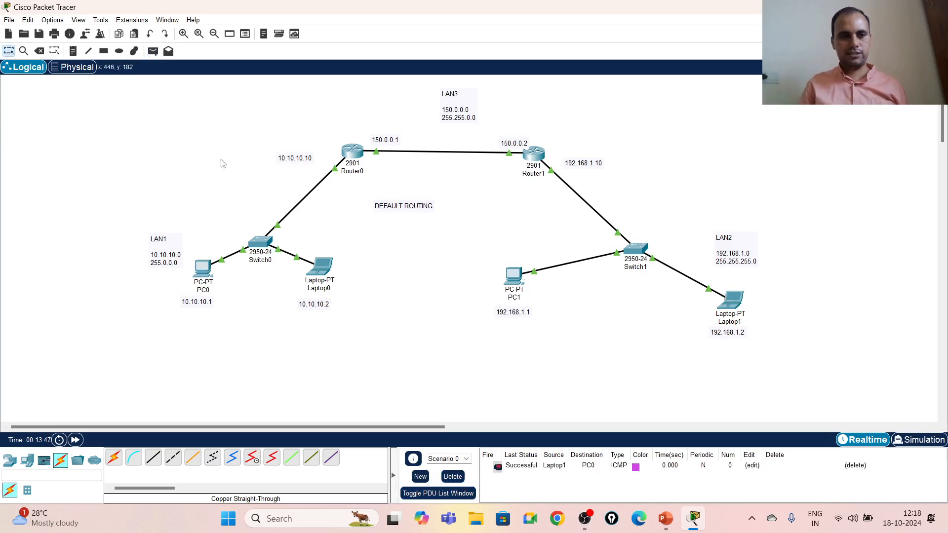
pyautogui.click(152, 52)
pyautogui.click(323, 266)
pyautogui.click(731, 302)
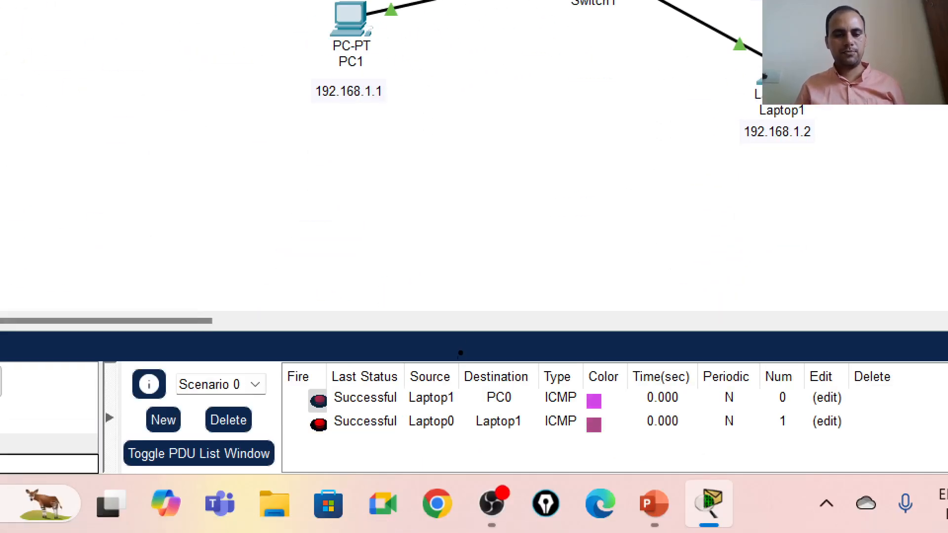
pyautogui.moveTo(409, 383); pyautogui.dragTo(521, 385)
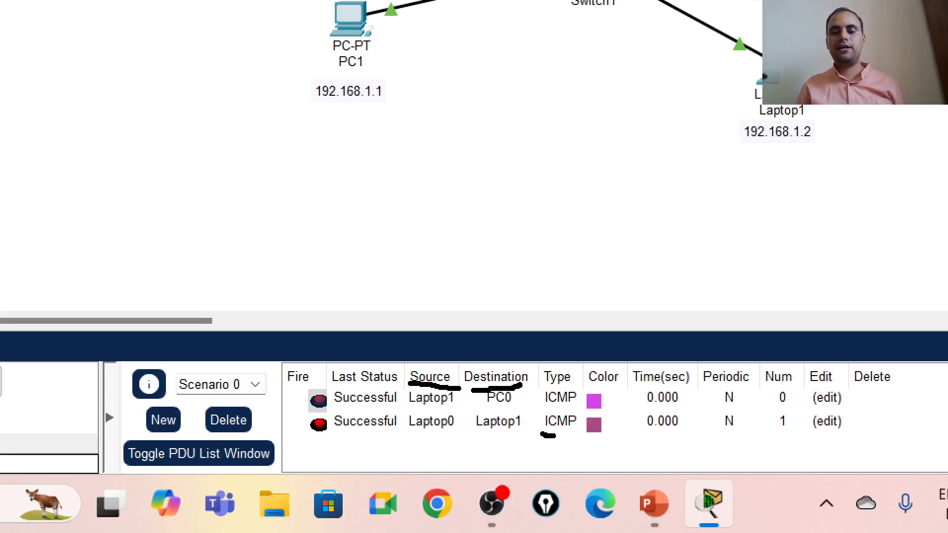
pyautogui.moveTo(551, 435); pyautogui.dragTo(586, 434)
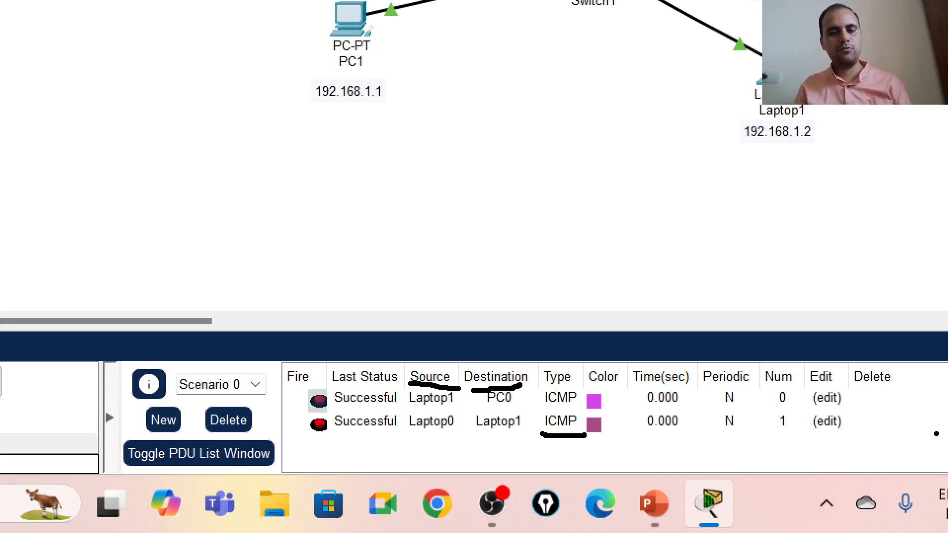
pyautogui.press('Escape')
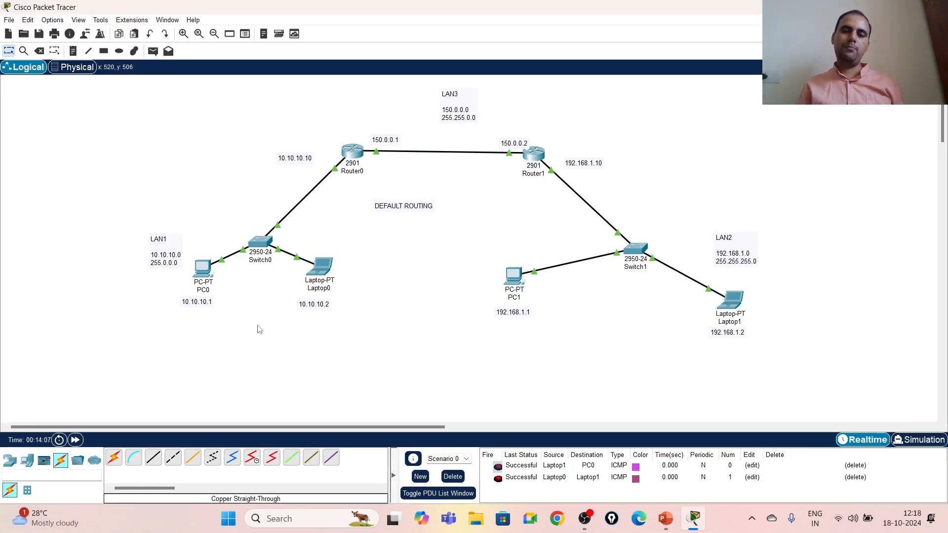
# - In PC0's Command Prompt, run IPCONFIG and ping PC0's own address 10.10.10.1
pyautogui.click(206, 271)
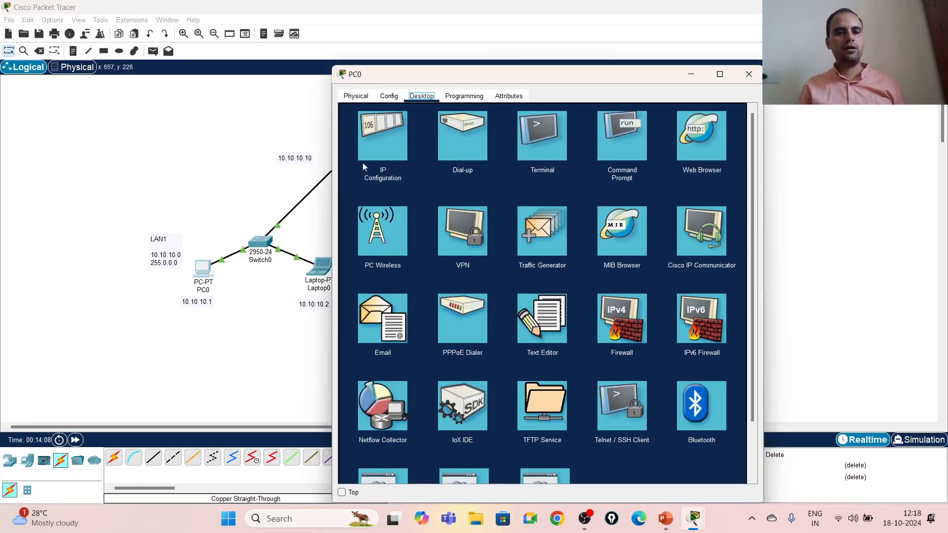
pyautogui.moveTo(502, 74); pyautogui.dragTo(252, 46)
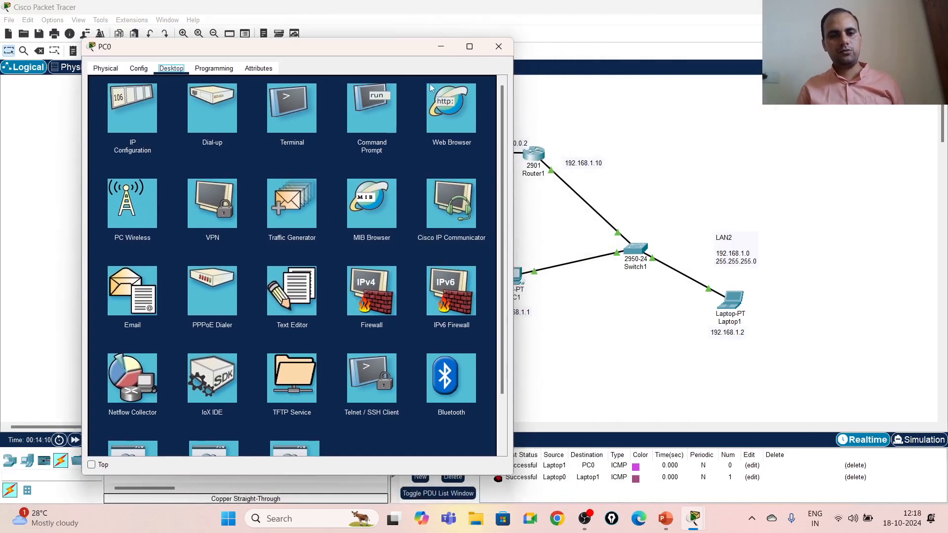
pyautogui.click(375, 109)
pyautogui.write('IPCONFIG')
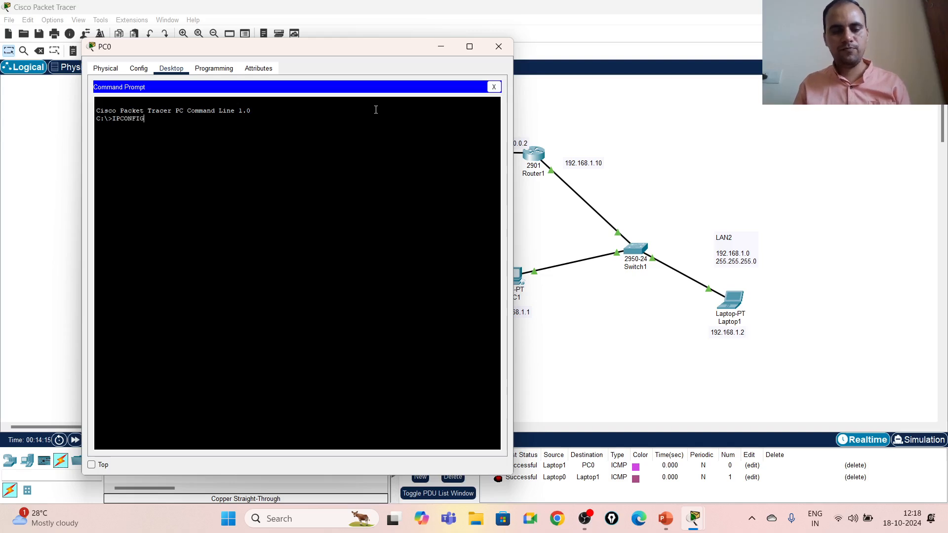
pyautogui.press('Return')
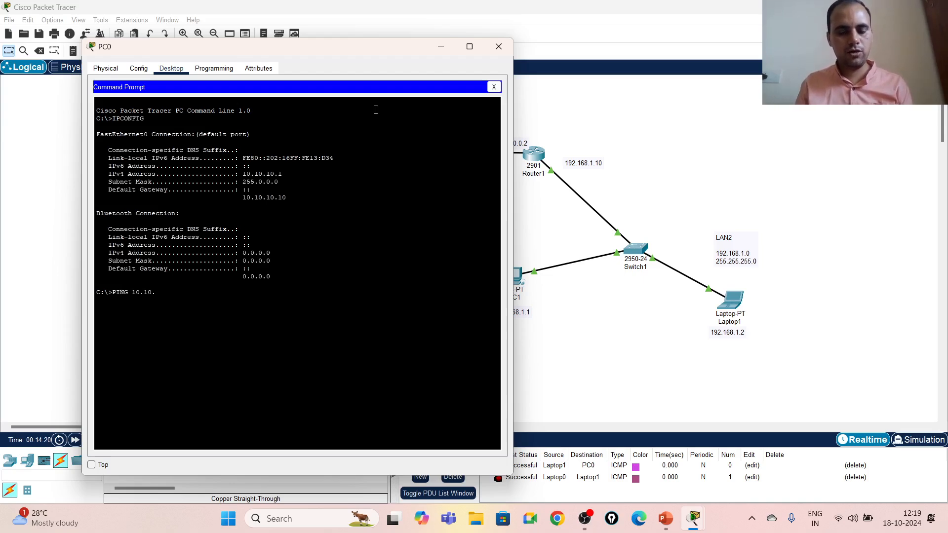
pyautogui.write('PING 10.10.10.1')
pyautogui.press('Return')
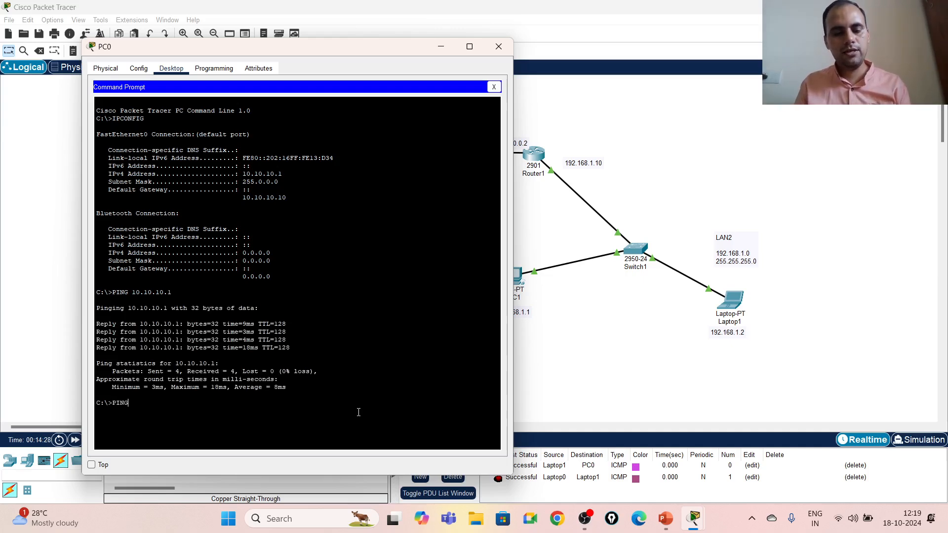
# - Ping Laptop1 at 192.168.1.2 from PC0 and close PC0's window
pyautogui.write('PING 192.168.1.2')
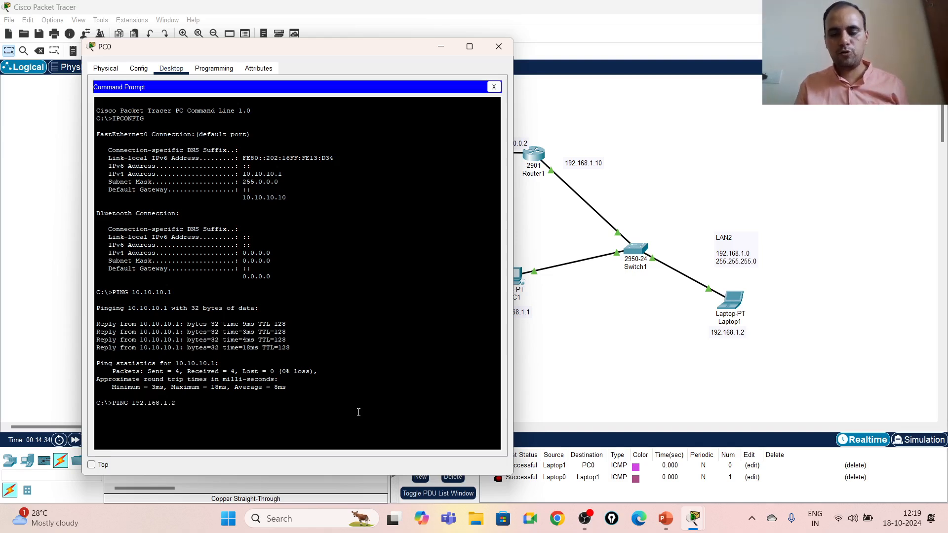
pyautogui.press('Return')
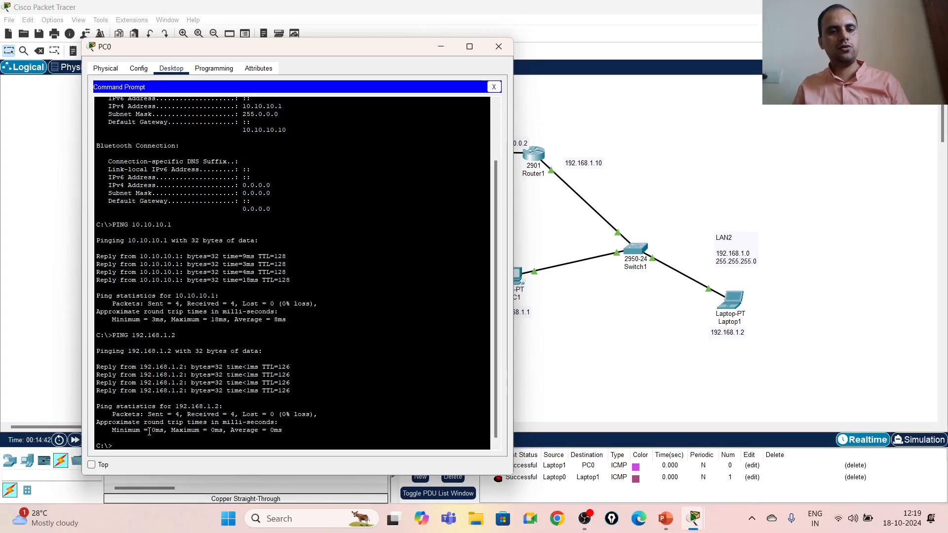
pyautogui.click(494, 47)
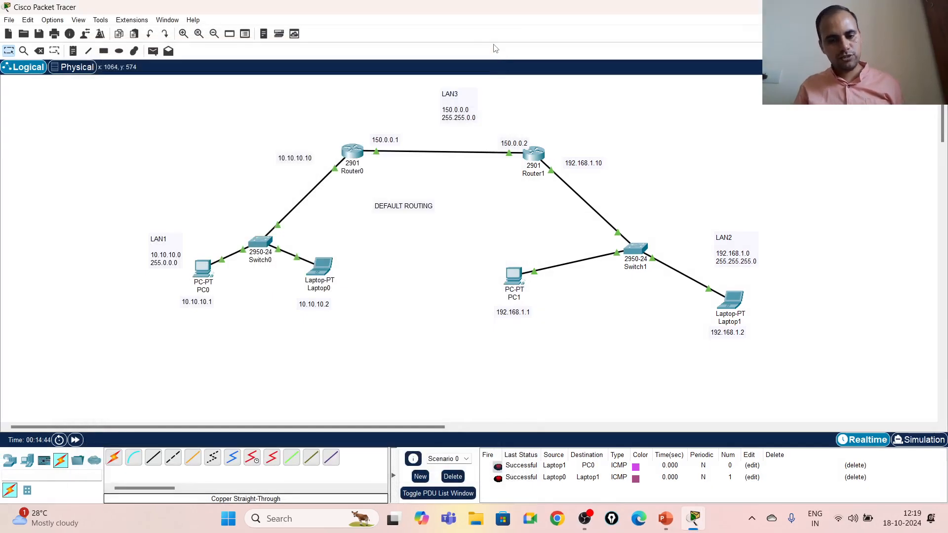
# - Switch to Simulation mode with an emptied PDU list and filter the visible events to ICMP only
pyautogui.click(450, 476)
pyautogui.click(920, 439)
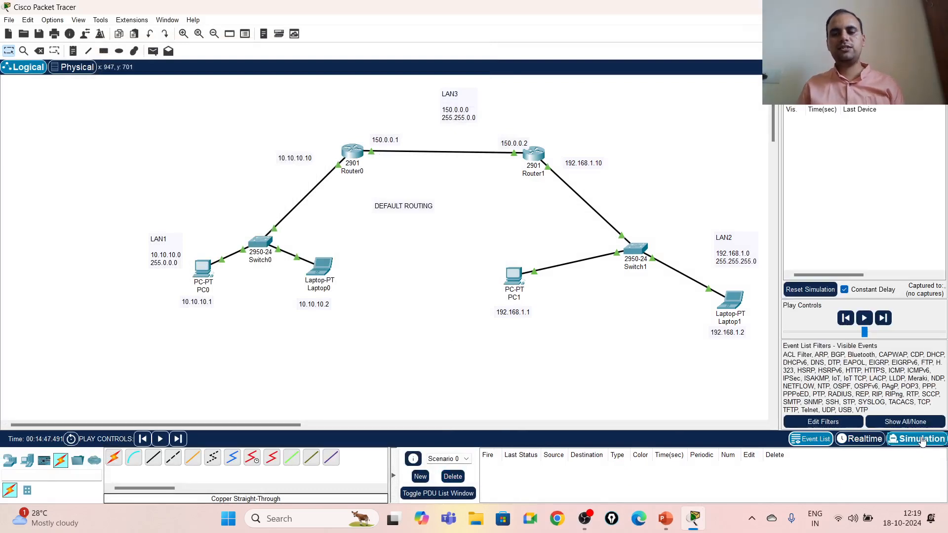
pyautogui.click(900, 423)
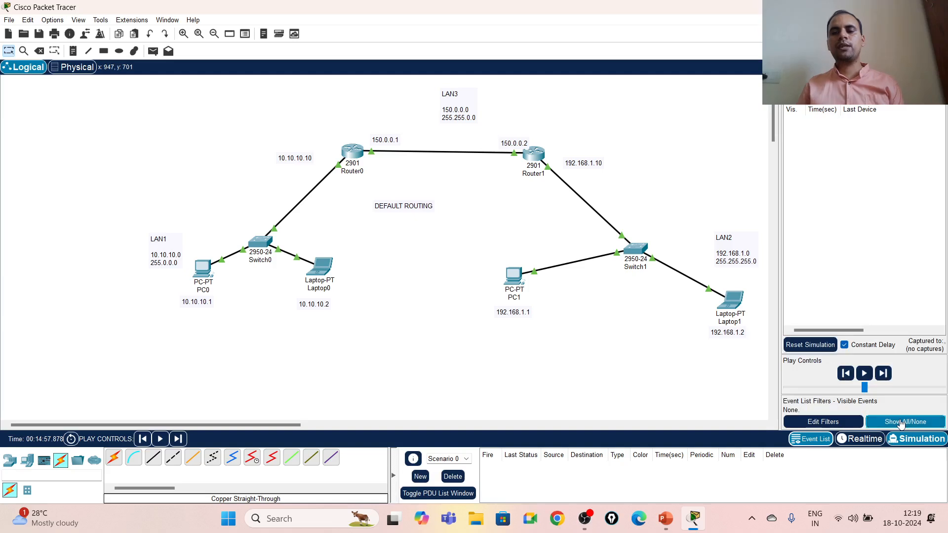
pyautogui.click(823, 423)
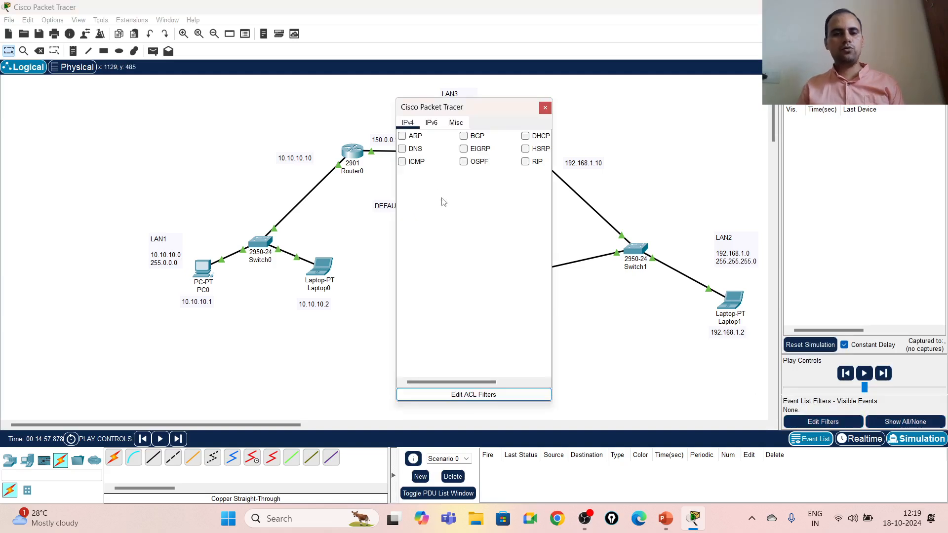
pyautogui.click(402, 162)
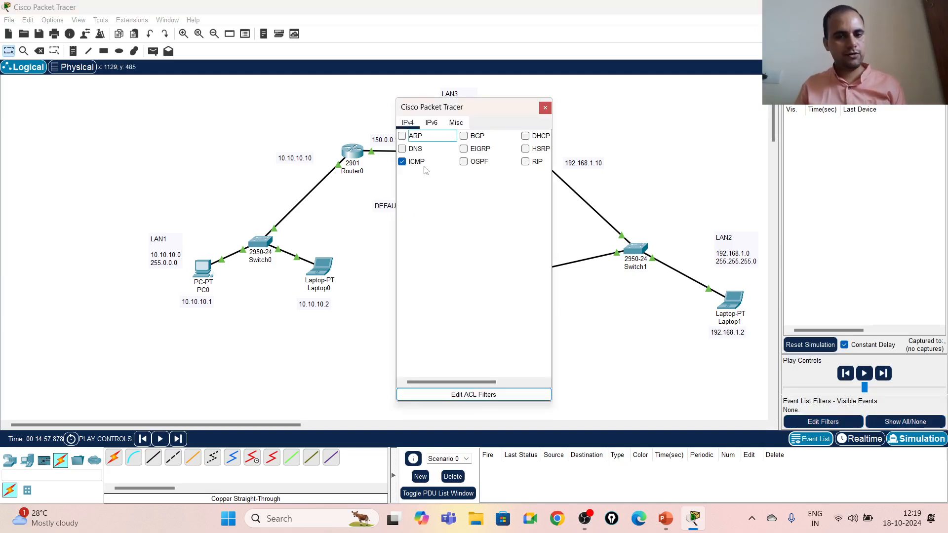
pyautogui.click(545, 107)
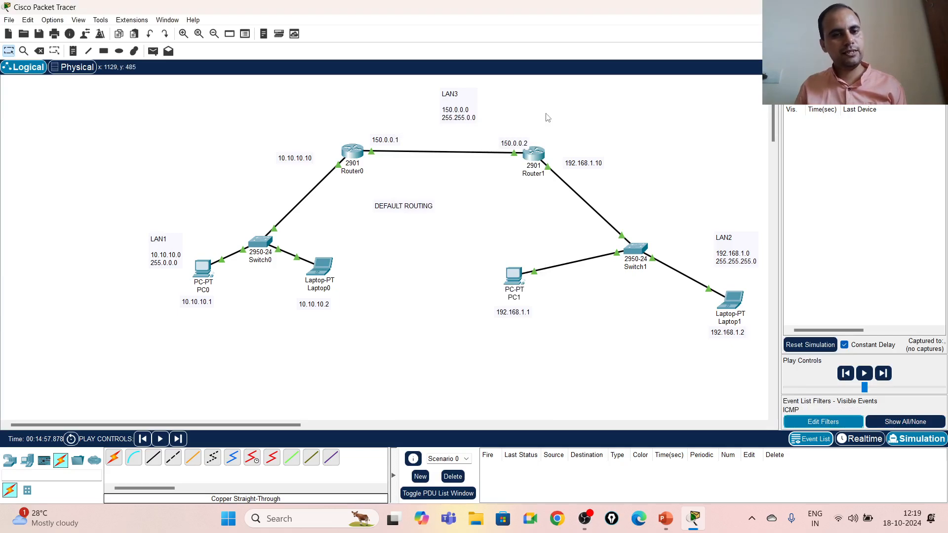
# - Send a simple PDU from PC0 to Laptop1 and play the simulation
pyautogui.click(154, 51)
pyautogui.click(202, 268)
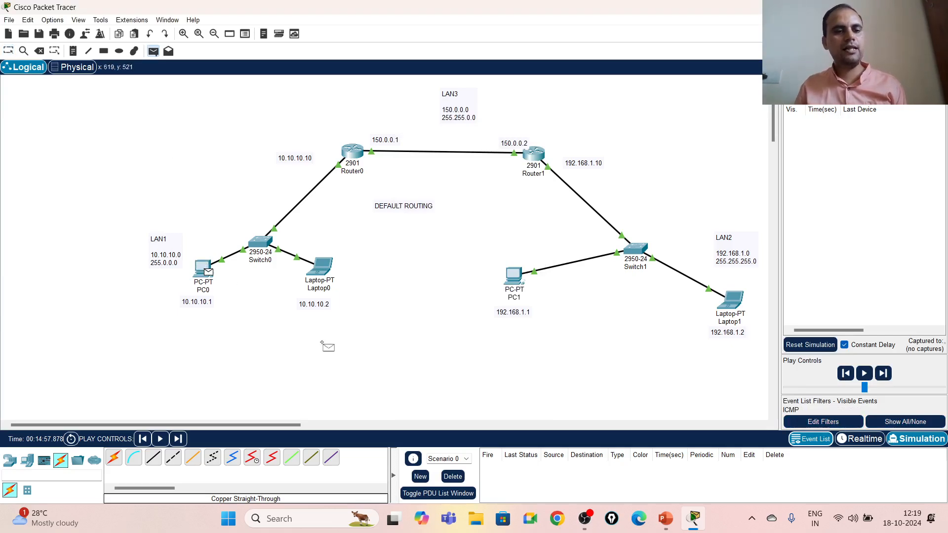
pyautogui.click(731, 303)
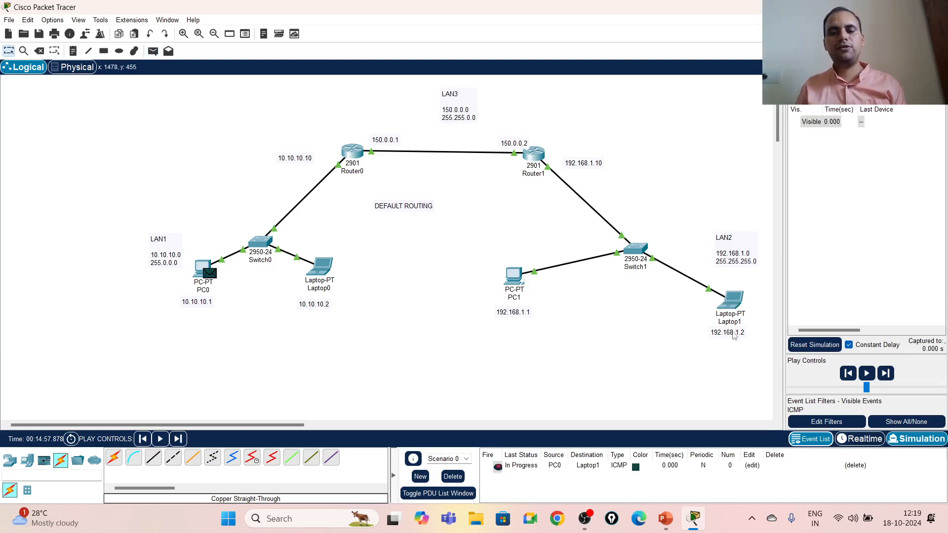
pyautogui.click(867, 374)
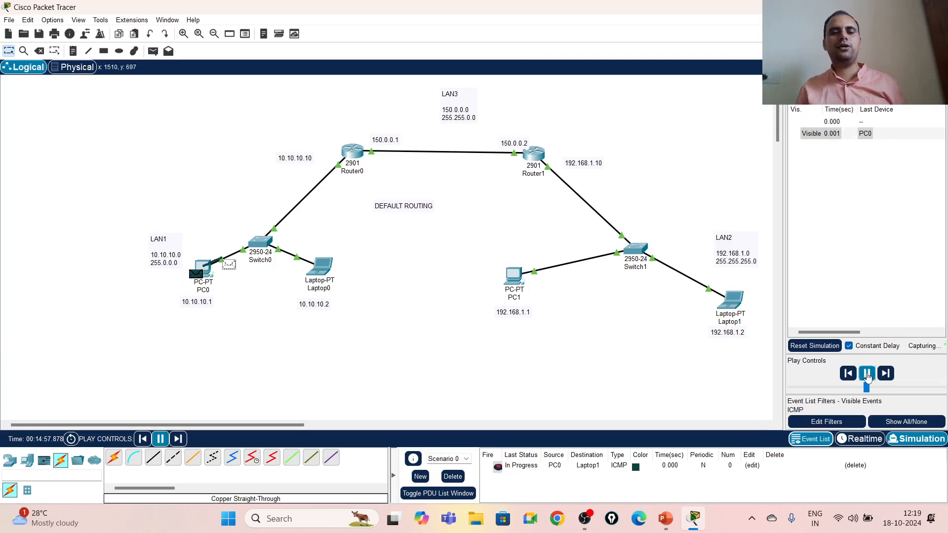
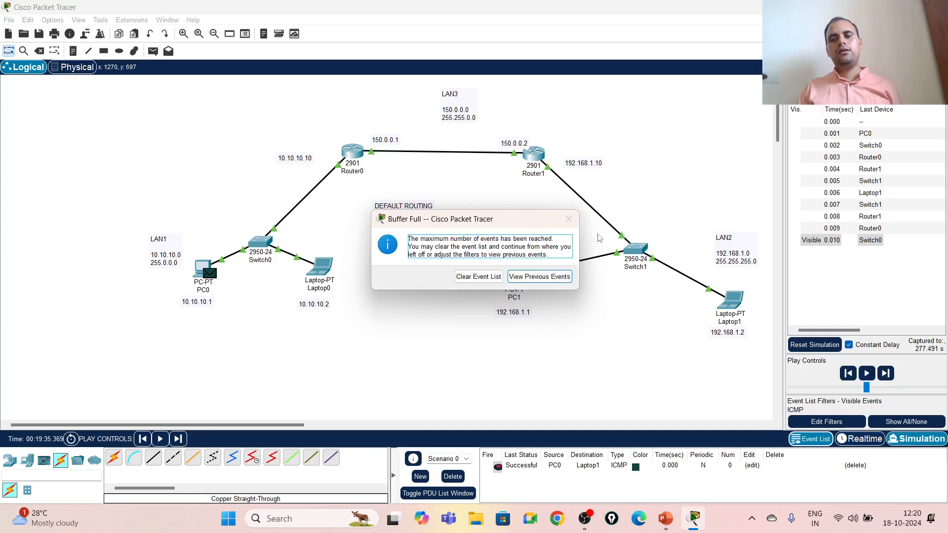
# - Clear the simulation's event list and return to Realtime mode with the scenario's PDU deleted
pyautogui.click(478, 276)
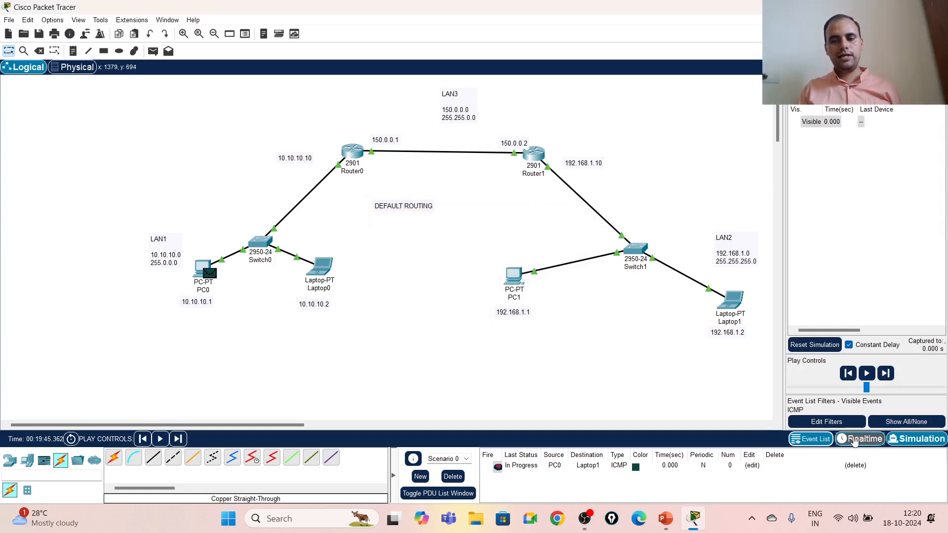
pyautogui.click(854, 440)
pyautogui.click(463, 479)
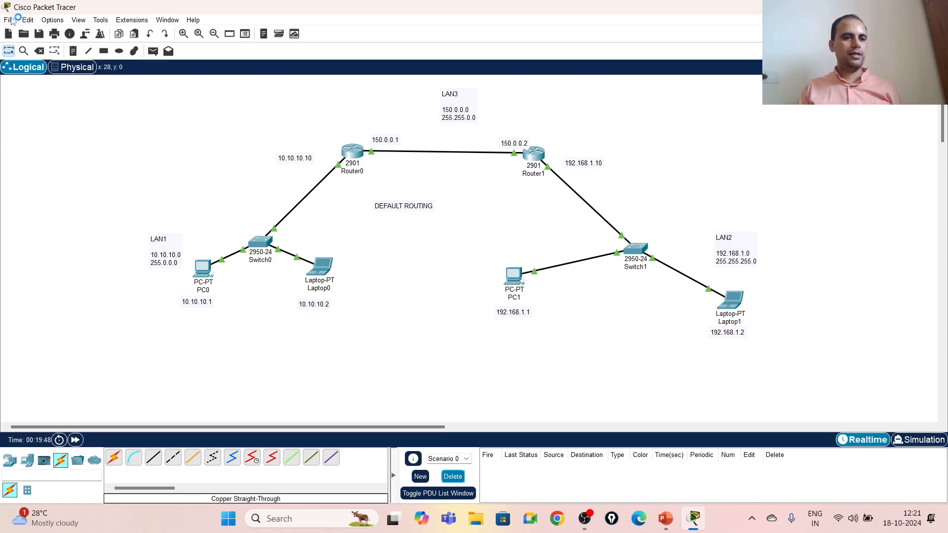
# - Save the topology as DEFAULT_ROUTING_TEST in the CN folder, then close Packet Tracer with its changes saved
pyautogui.click(10, 20)
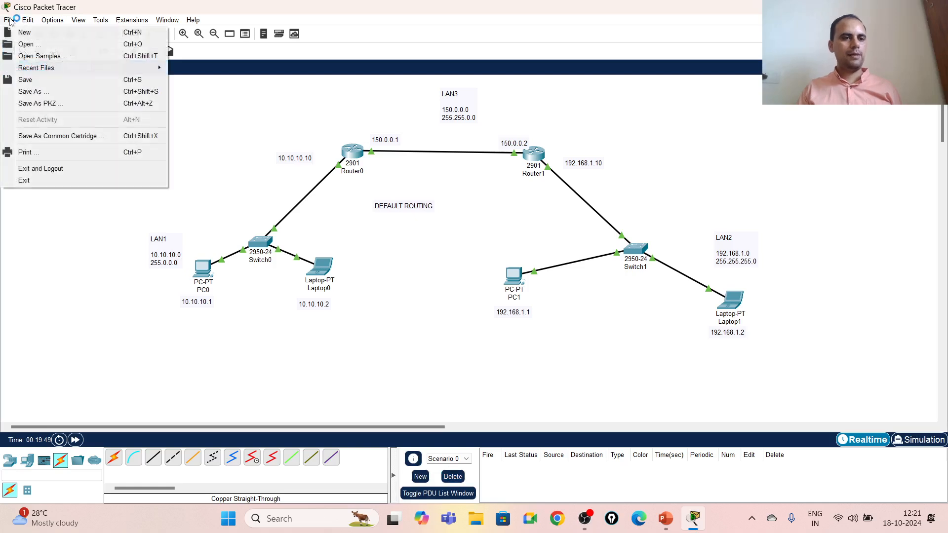
pyautogui.click(31, 93)
pyautogui.moveTo(96, 120); pyautogui.dragTo(96, 155)
pyautogui.click(47, 154)
pyautogui.click(162, 242)
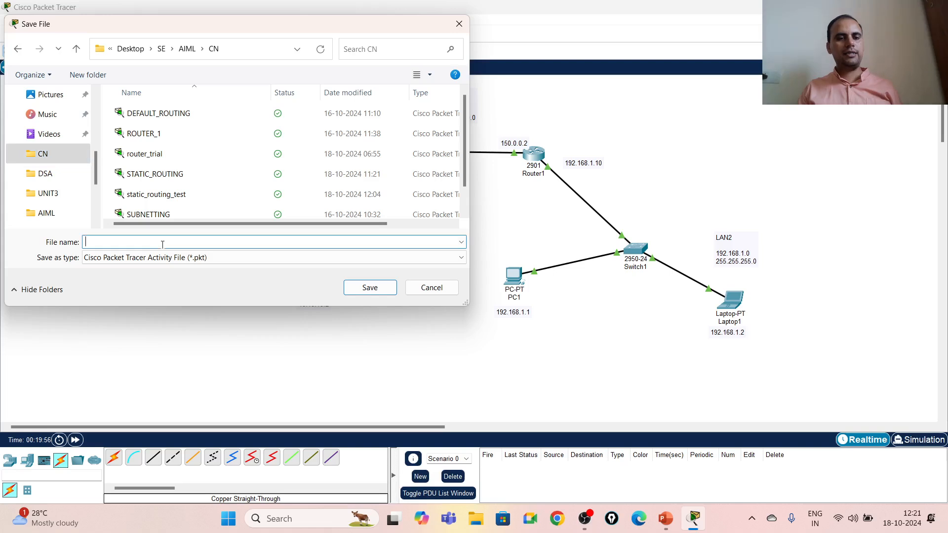
pyautogui.write('DEFAULT_ROUTI')
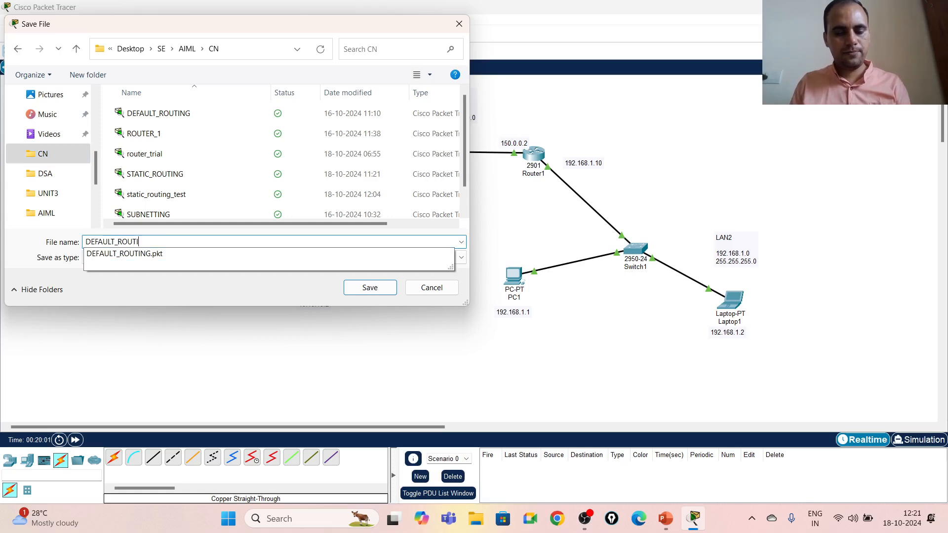
pyautogui.write('NG_TEST')
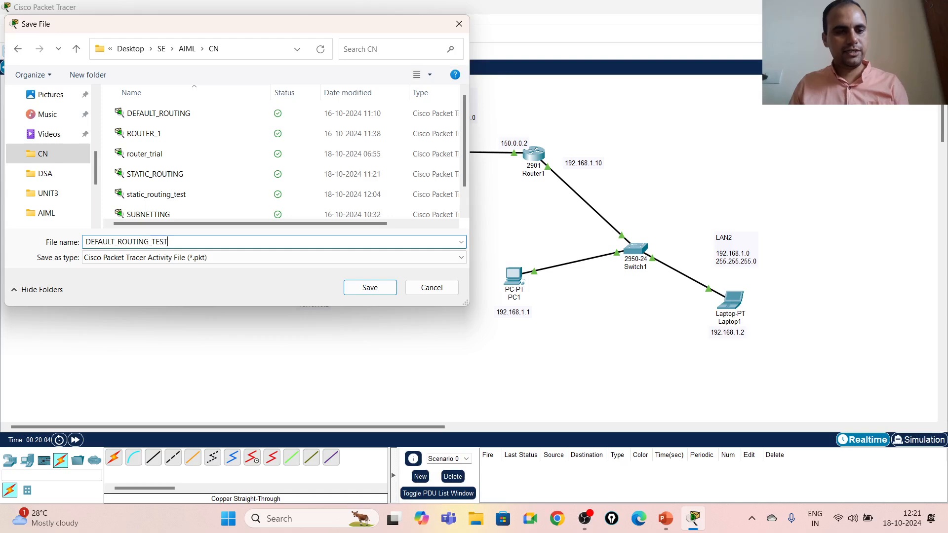
pyautogui.click(359, 289)
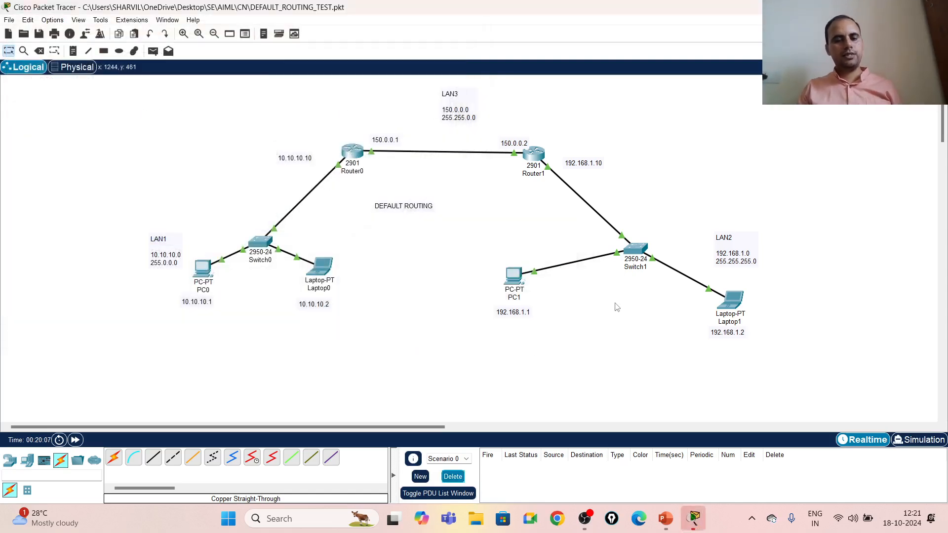
pyautogui.click(936, 7)
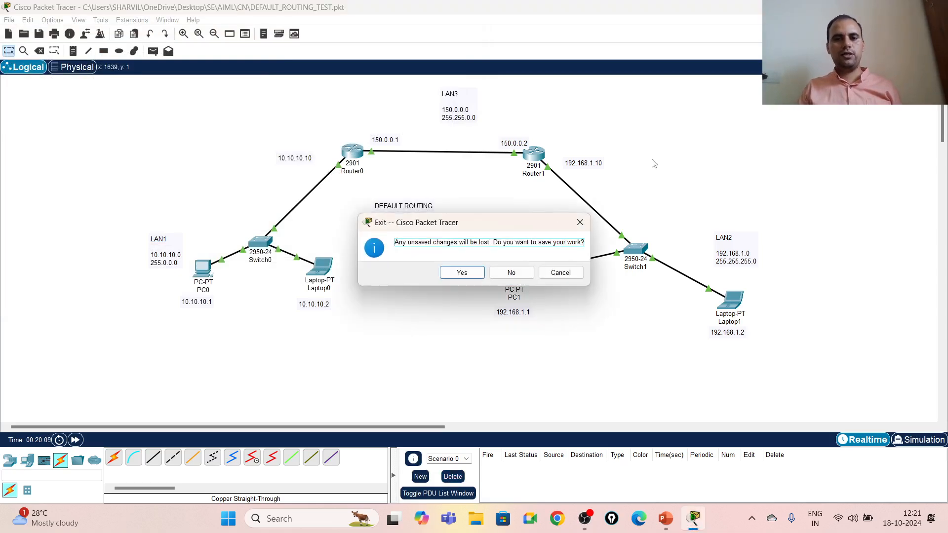
pyautogui.click(455, 275)
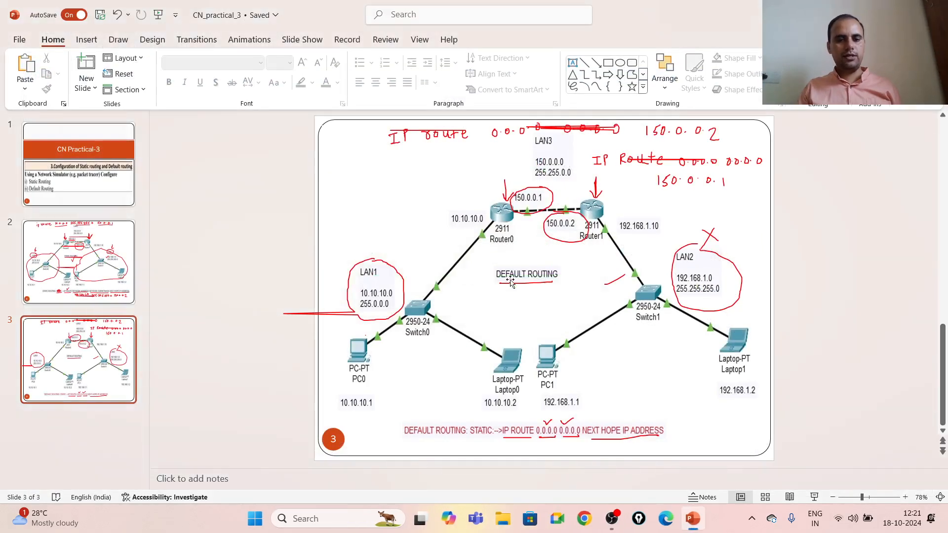
# - In the CN_practical_3 presentation in PowerPoint, delete the handwritten ink annotations from the static routing diagram on slide 2
pyautogui.click(89, 257)
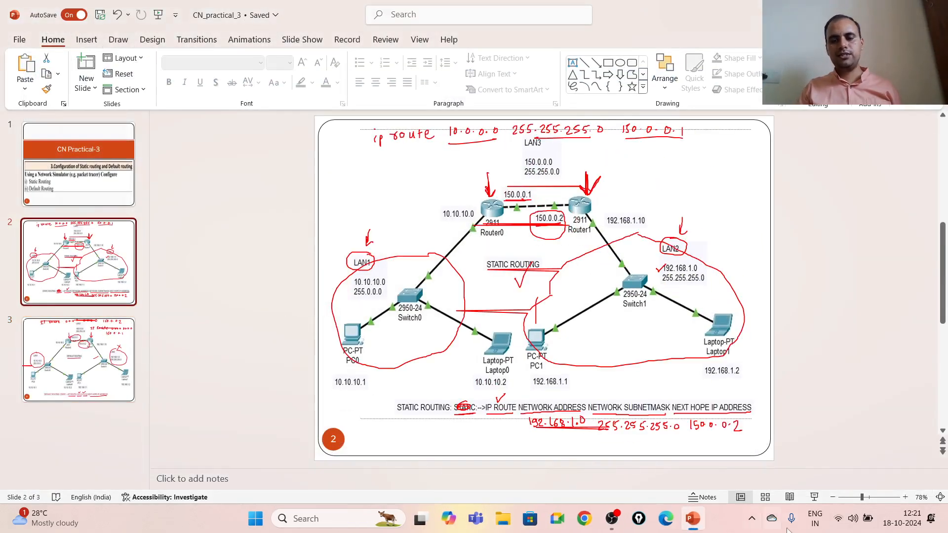
pyautogui.click(814, 497)
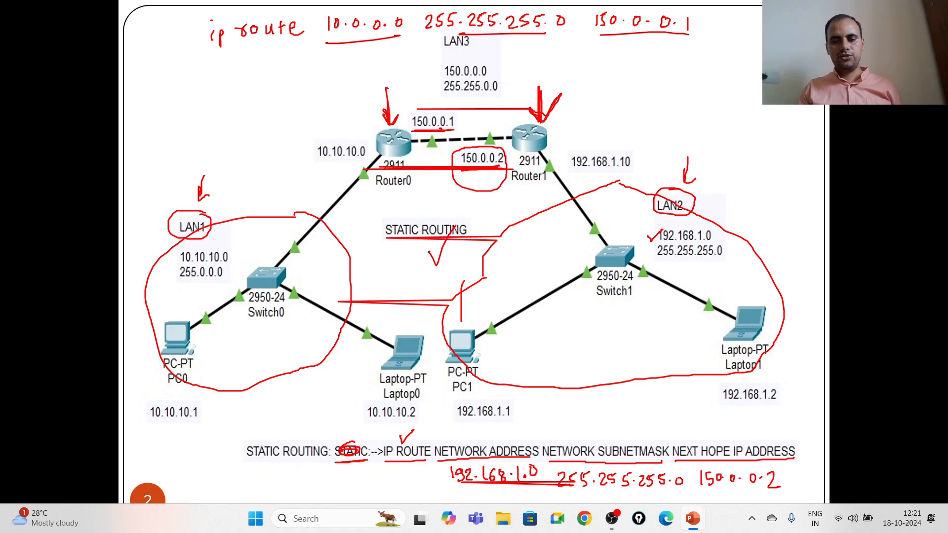
pyautogui.press('Escape')
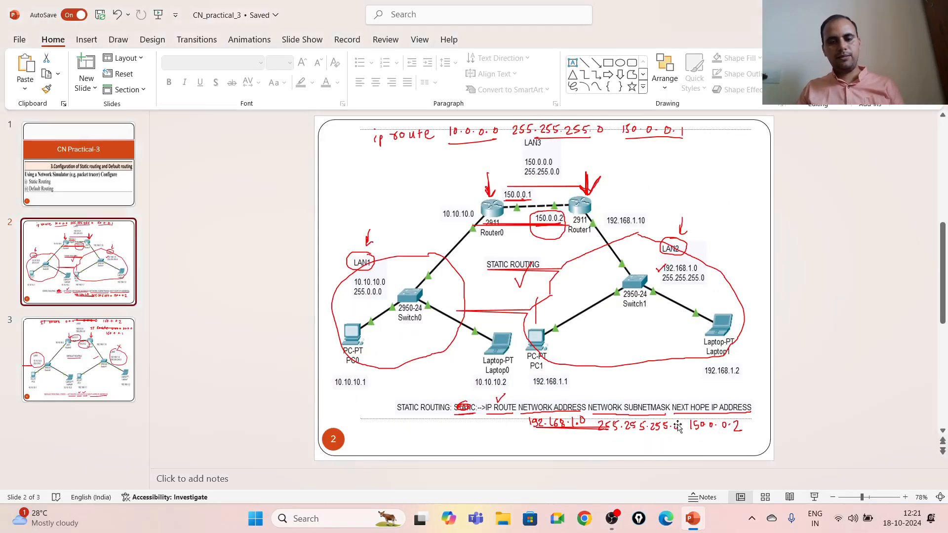
pyautogui.rightClick(624, 365)
pyautogui.click(623, 366)
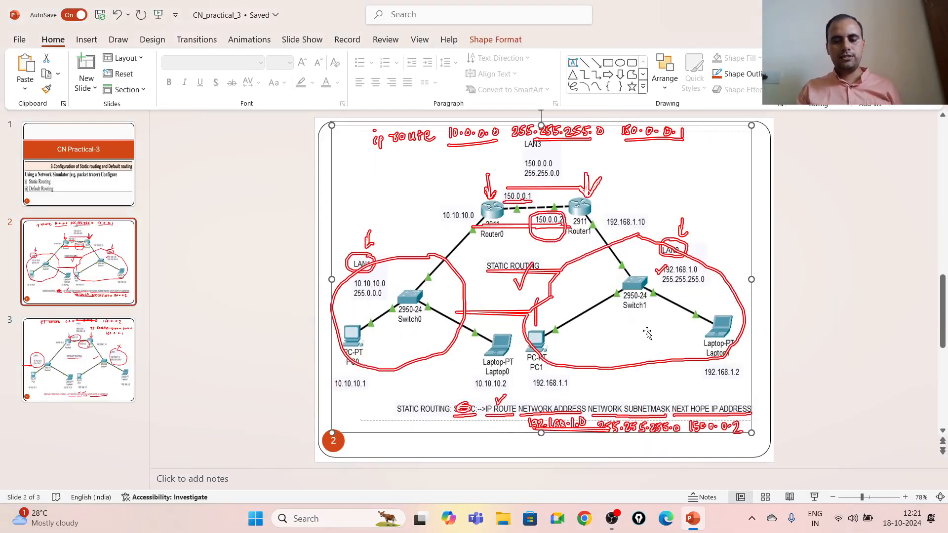
pyautogui.press('Delete')
# - Delete the handwritten ink annotations from the default routing diagram on slide 3
pyautogui.click(79, 361)
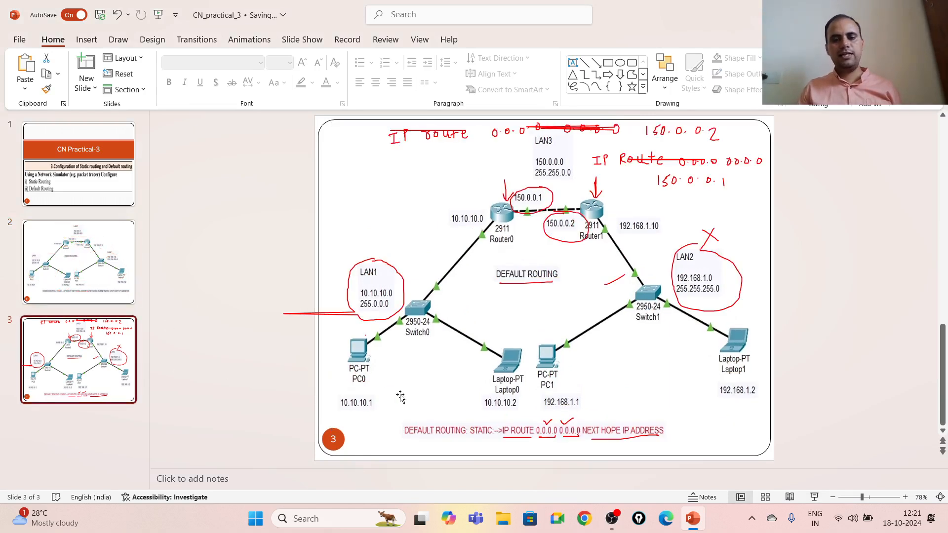
pyautogui.moveTo(528, 441); pyautogui.dragTo(527, 443)
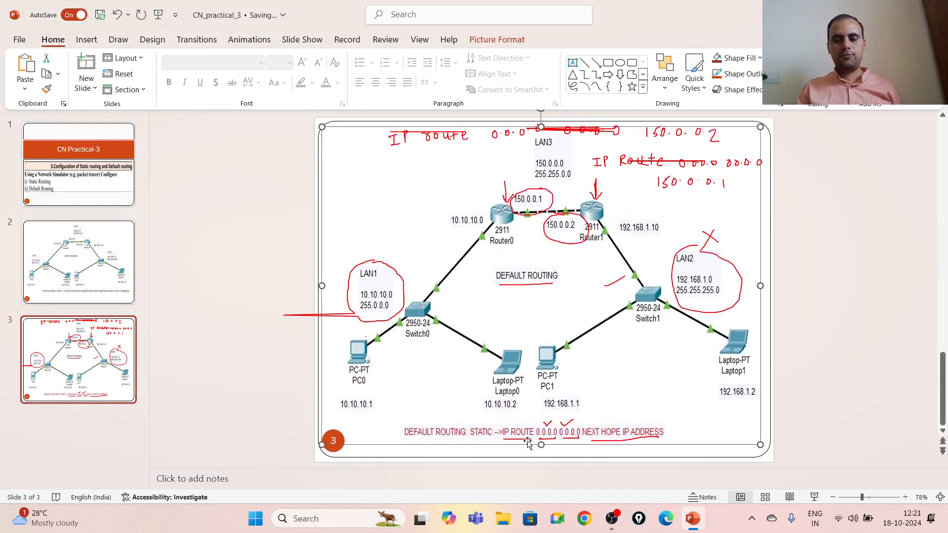
pyautogui.click(527, 443)
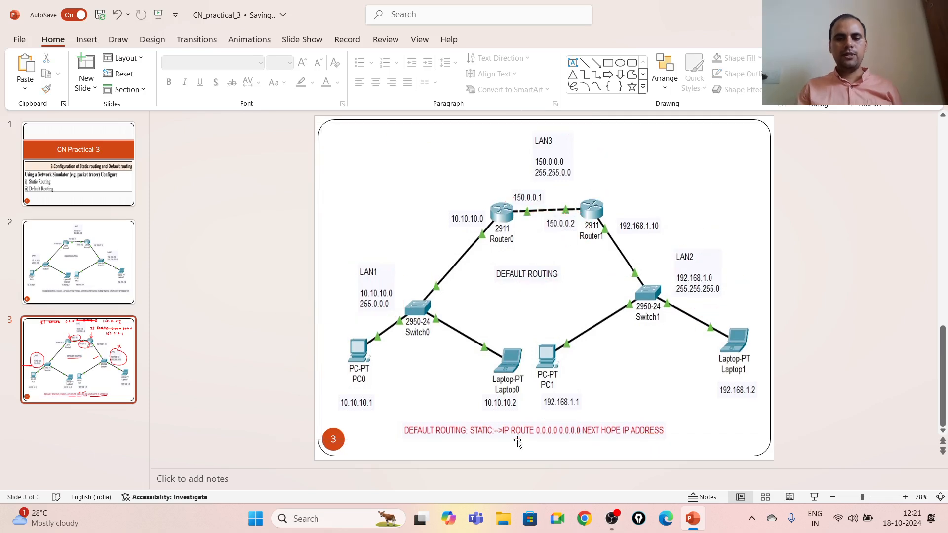
pyautogui.press('Delete')
# - Start the slide show at slide 2 and switch the pointer to the Pen
pyautogui.click(79, 262)
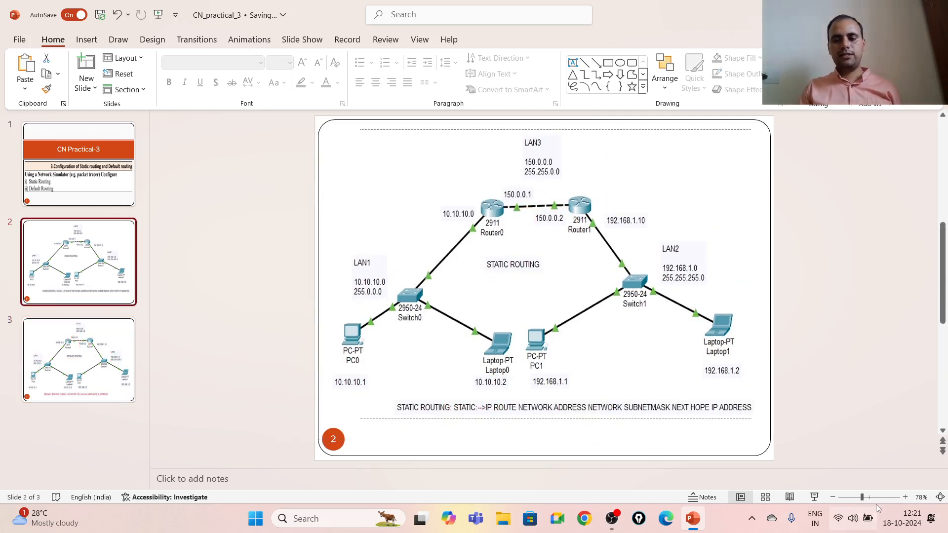
pyautogui.click(814, 497)
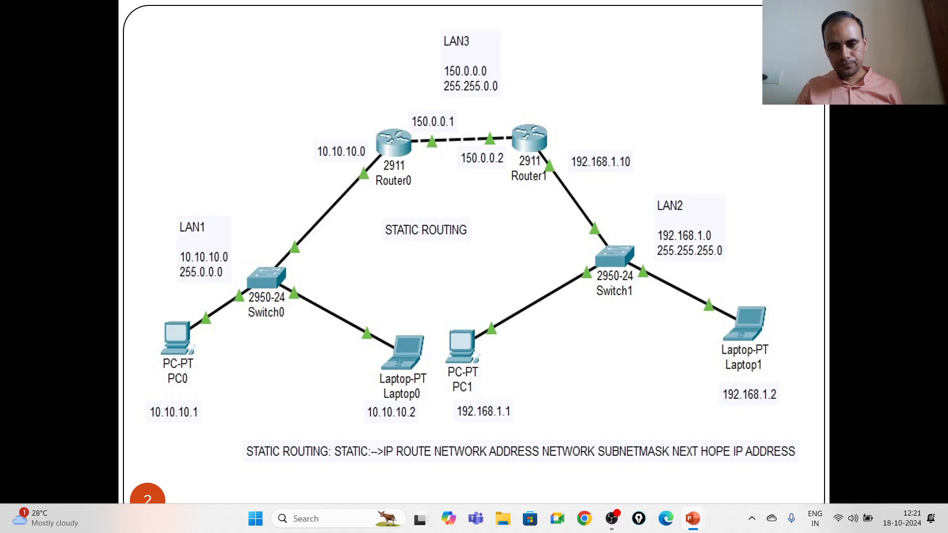
pyautogui.rightClick(530, 339)
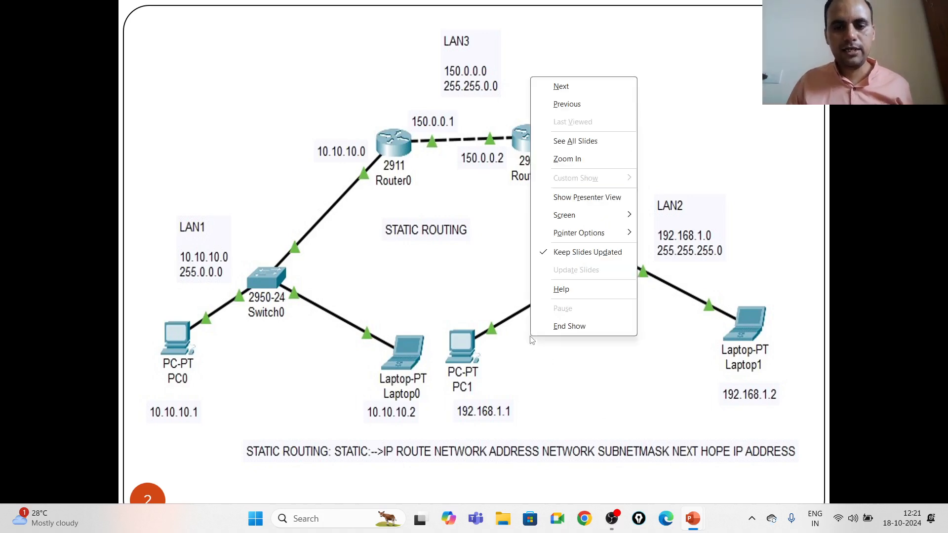
pyautogui.moveTo(621, 236)
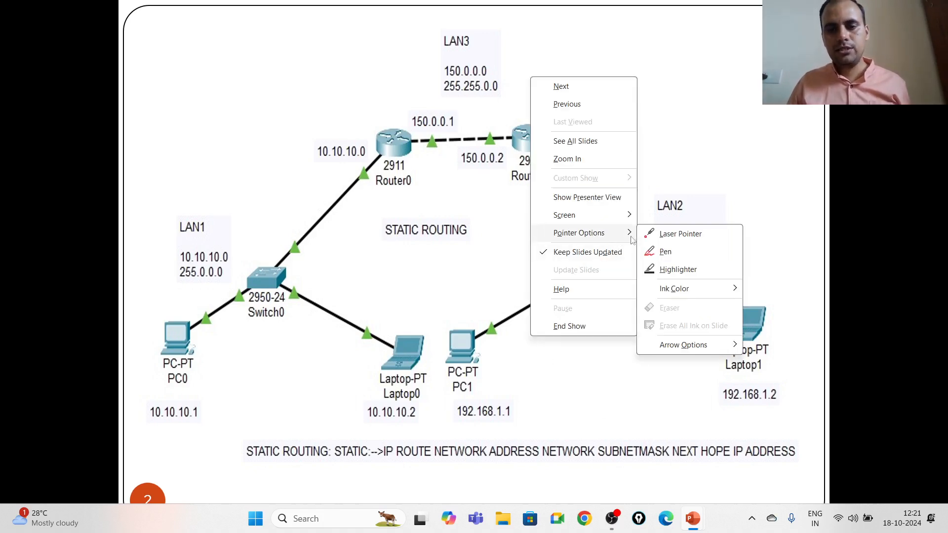
pyautogui.click(683, 250)
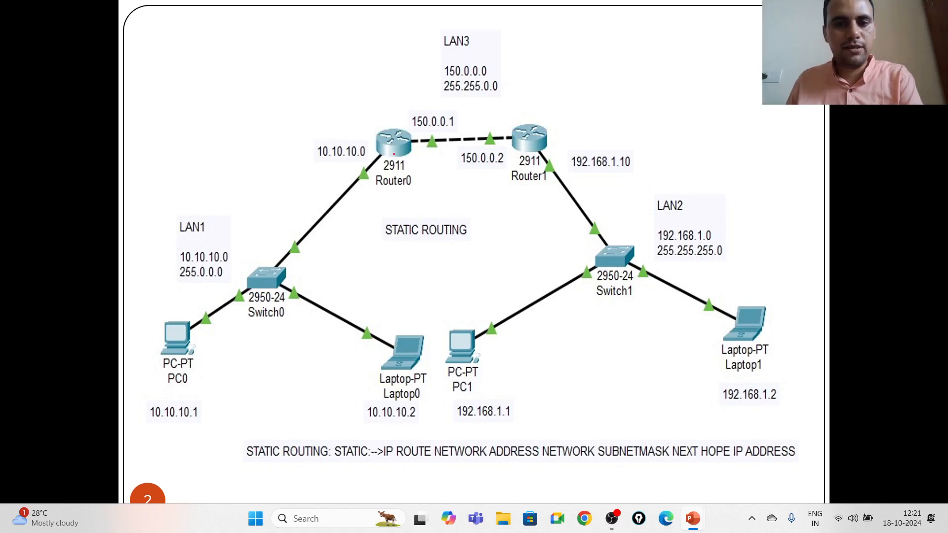
# - Handwrite "LAN1 → LAN2" with "ip route" below it, underline LAN2 and draw an arrow pointing to Router0
pyautogui.moveTo(144, 21)
pyautogui.mouseDown()
pyautogui.moveTo(143, 34)
pyautogui.moveTo(156, 22)
pyautogui.moveTo(160, 32)
pyautogui.moveTo(120, 31)
pyautogui.moveTo(177, 19)
pyautogui.moveTo(185, 33)
pyautogui.moveTo(221, 25)
pyautogui.mouseUp()
pyautogui.moveTo(212, 20)
pyautogui.mouseDown()
pyautogui.moveTo(214, 33)
pyautogui.moveTo(256, 31)
pyautogui.moveTo(269, 19)
pyautogui.moveTo(285, 31)
pyautogui.mouseUp()
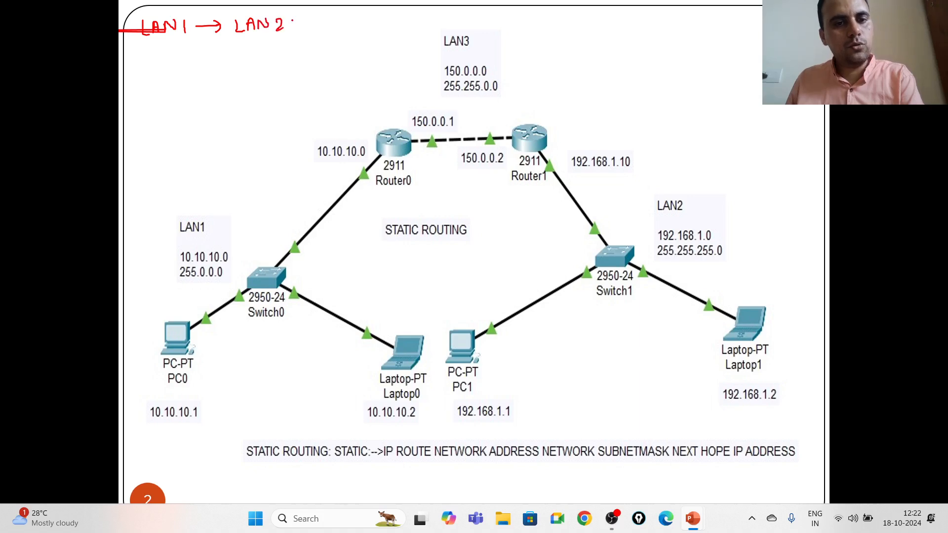
pyautogui.moveTo(388, 106)
pyautogui.mouseDown()
pyautogui.moveTo(389, 121)
pyautogui.moveTo(403, 114)
pyautogui.mouseUp()
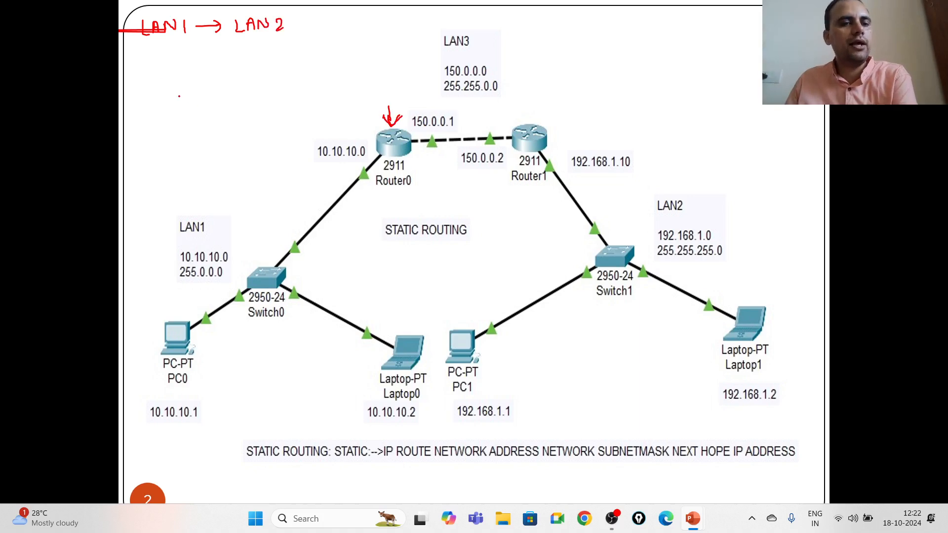
pyautogui.moveTo(142, 63)
pyautogui.mouseDown()
pyautogui.moveTo(143, 78)
pyautogui.moveTo(201, 72)
pyautogui.mouseUp()
pyautogui.moveTo(195, 64); pyautogui.dragTo(215, 69)
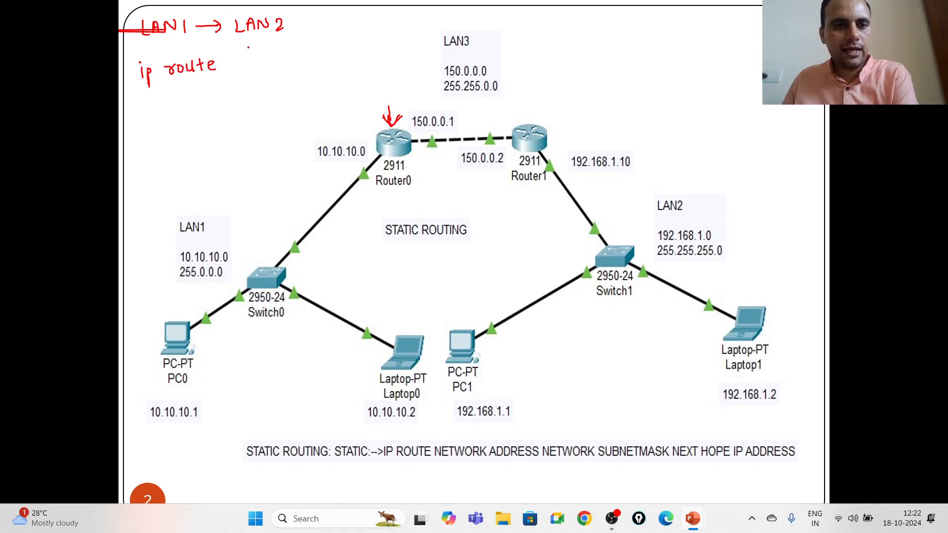
pyautogui.moveTo(241, 38); pyautogui.dragTo(289, 36)
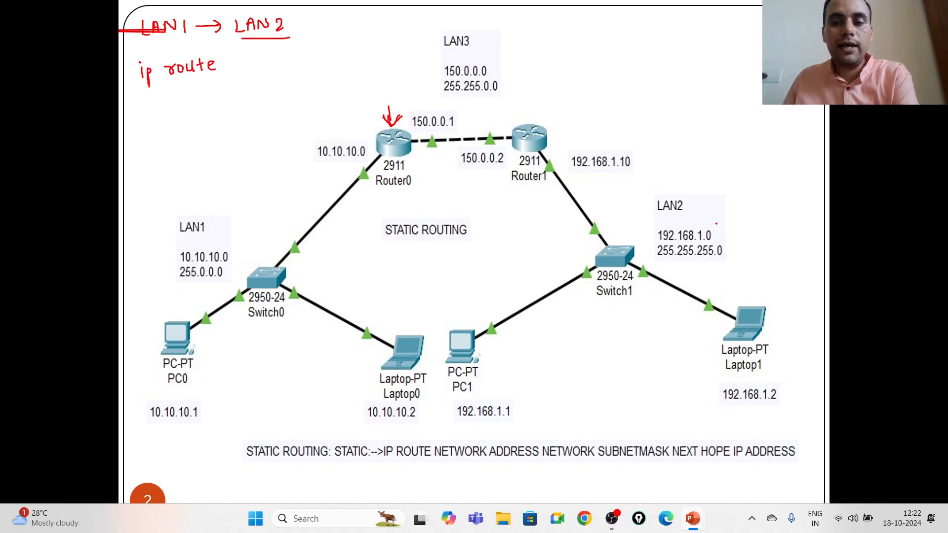
# - Mark LAN2's network address on the diagram and write 192.168.1.0 after the handwritten "ip route"
pyautogui.moveTo(604, 238); pyautogui.dragTo(718, 238)
pyautogui.moveTo(715, 232); pyautogui.dragTo(730, 226)
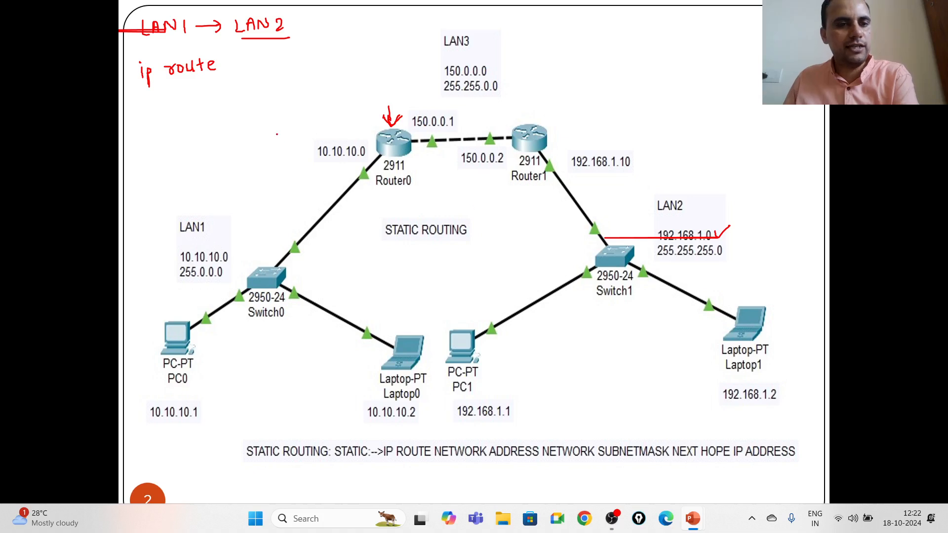
pyautogui.moveTo(235, 59); pyautogui.dragTo(235, 73)
pyautogui.moveTo(127, 64)
pyautogui.mouseDown()
pyautogui.moveTo(246, 66)
pyautogui.moveTo(241, 76)
pyautogui.mouseUp()
pyautogui.moveTo(252, 62); pyautogui.dragTo(272, 73)
pyautogui.moveTo(164, 62)
pyautogui.mouseDown()
pyautogui.moveTo(287, 63)
pyautogui.moveTo(279, 71)
pyautogui.mouseUp()
pyautogui.moveTo(300, 54)
pyautogui.mouseDown()
pyautogui.moveTo(302, 70)
pyautogui.moveTo(322, 69)
pyautogui.moveTo(341, 52)
pyautogui.mouseUp()
pyautogui.click(311, 65)
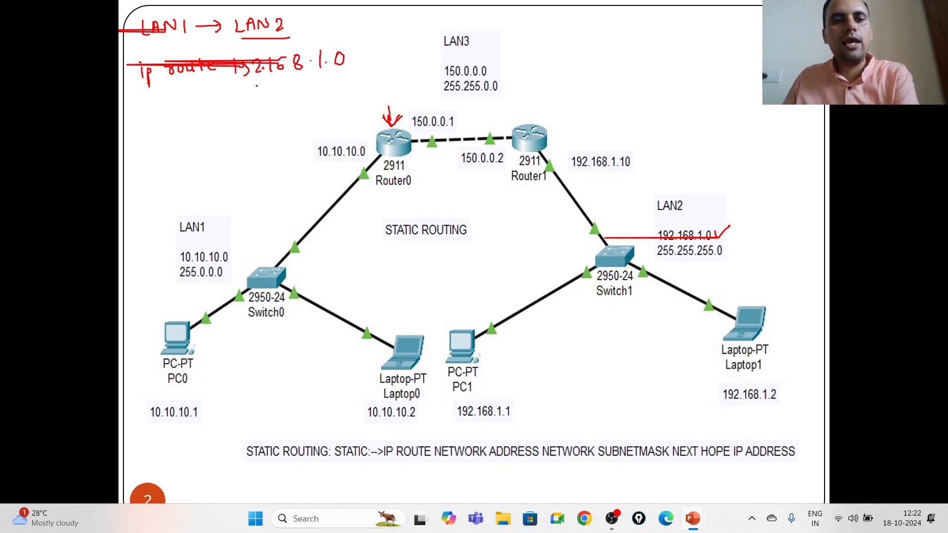
# - Write the subnet mask 255.255.255.0 below the handwritten network address and circle LAN2 on the diagram
pyautogui.moveTo(233, 94)
pyautogui.mouseDown()
pyautogui.moveTo(242, 105)
pyautogui.moveTo(296, 97)
pyautogui.moveTo(303, 82)
pyautogui.mouseUp()
pyautogui.moveTo(310, 84)
pyautogui.mouseDown()
pyautogui.moveTo(308, 94)
pyautogui.moveTo(351, 92)
pyautogui.moveTo(379, 79)
pyautogui.mouseUp()
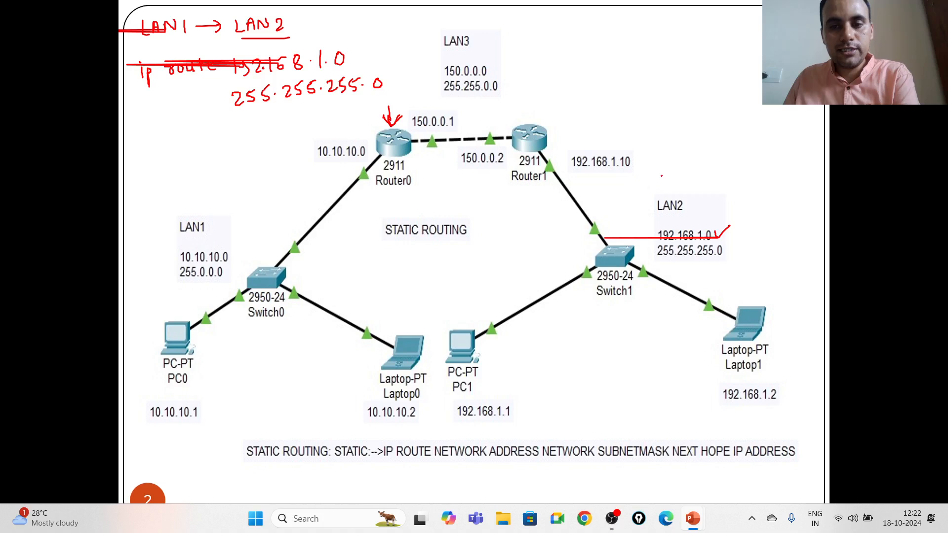
pyautogui.moveTo(676, 194)
pyautogui.mouseDown()
pyautogui.moveTo(693, 349)
pyautogui.moveTo(683, 208)
pyautogui.mouseUp()
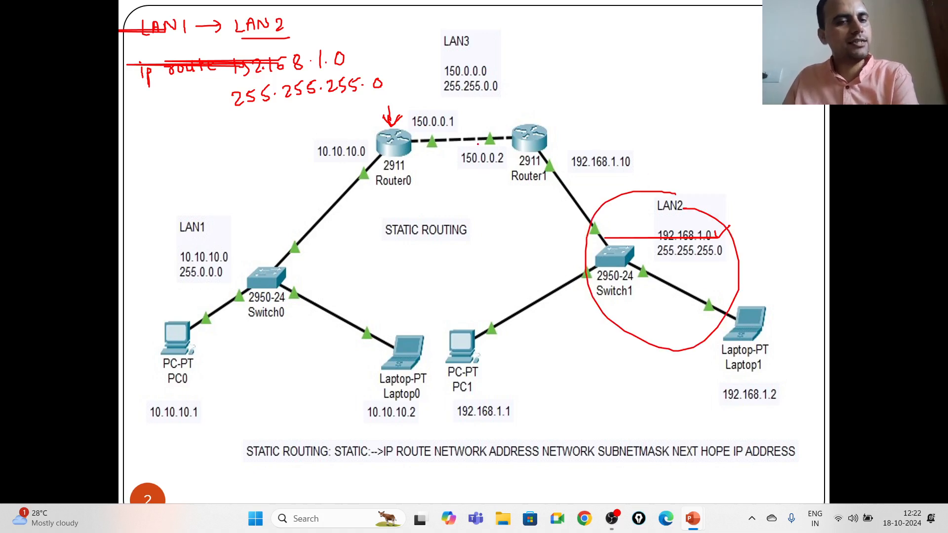
# - Underline Router1's address 150.0.0.2 and write 150.0.0.2 as the next hop below the handwritten subnet mask
pyautogui.moveTo(464, 169); pyautogui.dragTo(508, 170)
pyautogui.moveTo(252, 119); pyautogui.dragTo(251, 132)
pyautogui.moveTo(142, 128); pyautogui.dragTo(262, 127)
pyautogui.moveTo(260, 128)
pyautogui.mouseDown()
pyautogui.moveTo(258, 137)
pyautogui.moveTo(270, 123)
pyautogui.moveTo(313, 115)
pyautogui.moveTo(344, 125)
pyautogui.mouseUp()
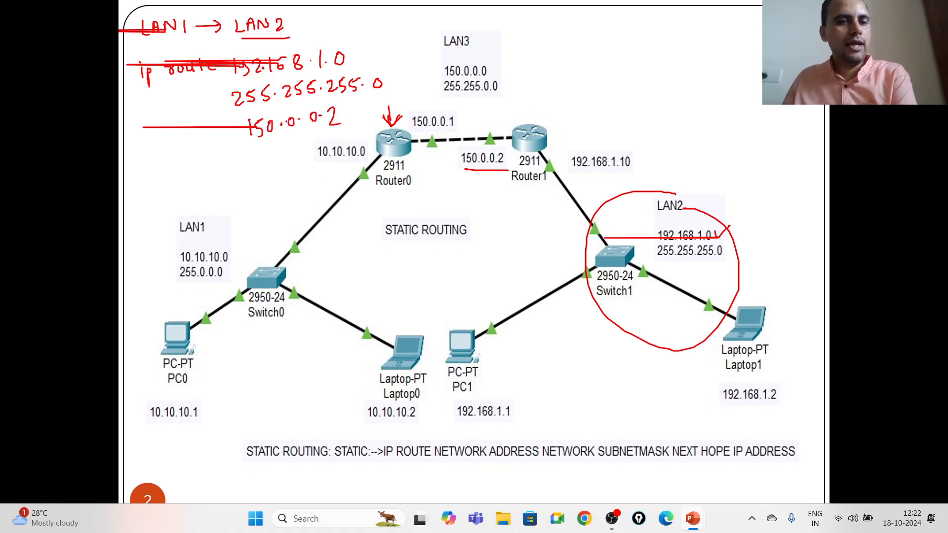
# - Handwrite the heading "LAN2 → LAN1" above Router1's side of the diagram
pyautogui.moveTo(561, 26); pyautogui.dragTo(574, 34)
pyautogui.moveTo(576, 32)
pyautogui.mouseDown()
pyautogui.moveTo(583, 18)
pyautogui.moveTo(589, 31)
pyautogui.moveTo(609, 17)
pyautogui.mouseUp()
pyautogui.moveTo(614, 20)
pyautogui.mouseDown()
pyautogui.moveTo(625, 33)
pyautogui.moveTo(662, 23)
pyautogui.mouseUp()
pyautogui.moveTo(654, 15)
pyautogui.mouseDown()
pyautogui.moveTo(655, 31)
pyautogui.moveTo(714, 29)
pyautogui.mouseUp()
pyautogui.moveTo(714, 27)
pyautogui.mouseDown()
pyautogui.moveTo(716, 12)
pyautogui.moveTo(726, 37)
pyautogui.mouseUp()
# - Change the slide show pen's ink color to dark blue
pyautogui.rightClick(725, 33)
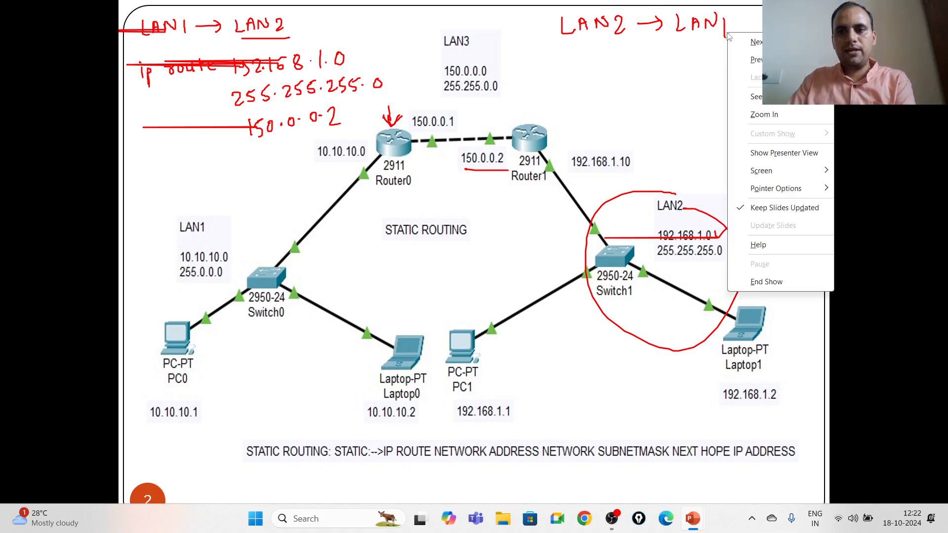
pyautogui.moveTo(816, 191)
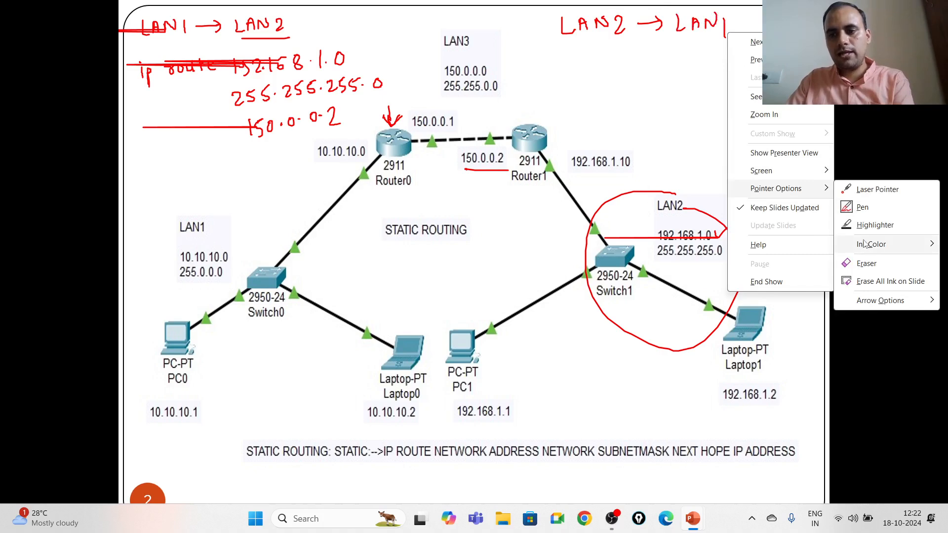
pyautogui.moveTo(868, 247)
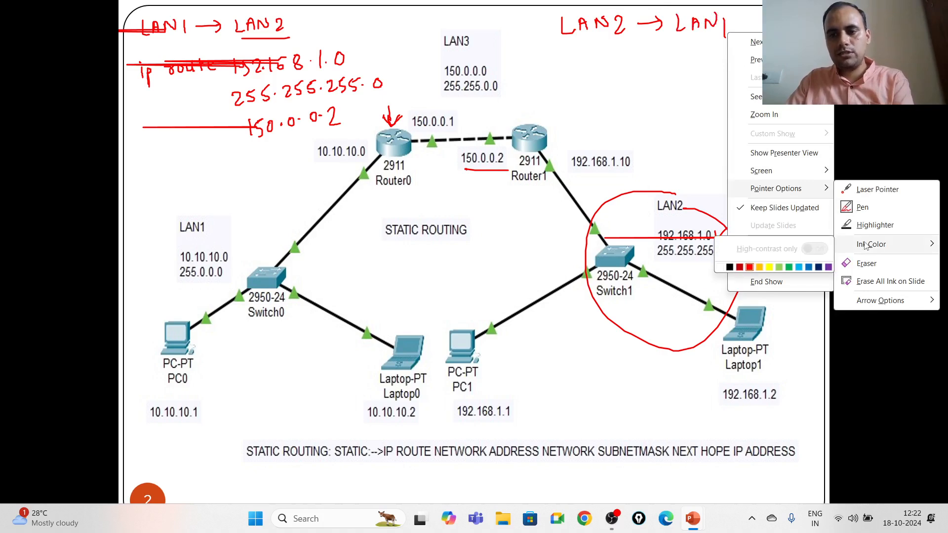
pyautogui.click(817, 267)
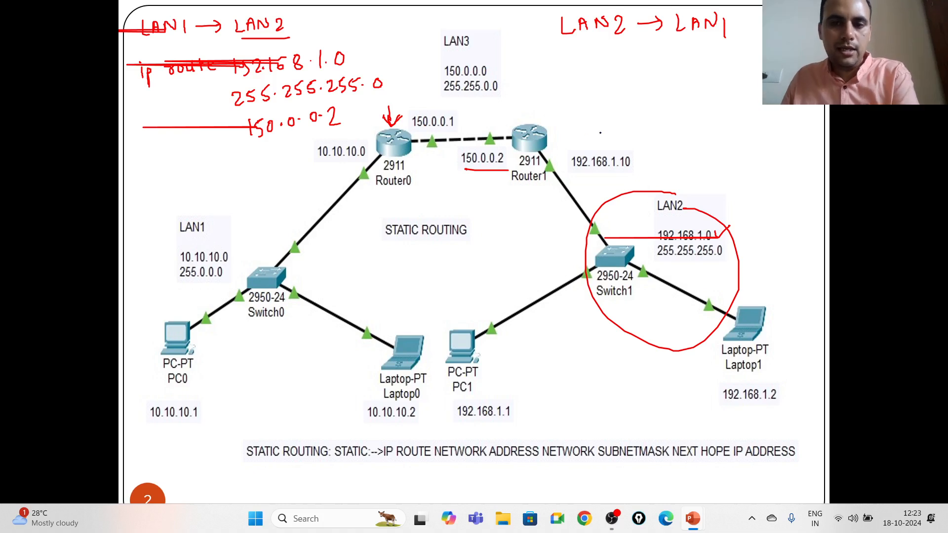
# - Write "ip route" under the "LAN2 → LAN1" heading and draw an arrow pointing to Router1
pyautogui.moveTo(550, 55); pyautogui.dragTo(555, 65)
pyautogui.moveTo(534, 97); pyautogui.dragTo(534, 119)
pyautogui.moveTo(531, 110); pyautogui.dragTo(538, 119)
pyautogui.moveTo(578, 58)
pyautogui.mouseDown()
pyautogui.moveTo(581, 68)
pyautogui.moveTo(586, 57)
pyautogui.mouseUp()
pyautogui.moveTo(593, 58)
pyautogui.mouseDown()
pyautogui.moveTo(590, 67)
pyautogui.moveTo(594, 59)
pyautogui.mouseUp()
pyautogui.moveTo(598, 56); pyautogui.dragTo(607, 68)
pyautogui.moveTo(616, 50)
pyautogui.mouseDown()
pyautogui.moveTo(616, 64)
pyautogui.moveTo(638, 71)
pyautogui.mouseUp()
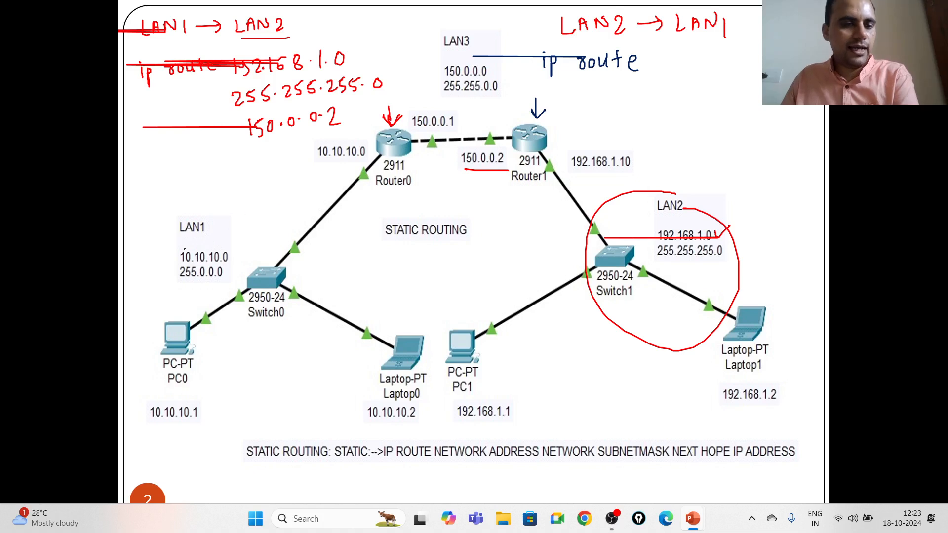
# - Tick LAN1's network address on the diagram and write 10.0.0.0 after the blue "ip route"
pyautogui.moveTo(169, 262); pyautogui.dragTo(194, 246)
pyautogui.moveTo(665, 57)
pyautogui.mouseDown()
pyautogui.moveTo(666, 74)
pyautogui.moveTo(677, 63)
pyautogui.mouseUp()
pyautogui.moveTo(682, 67); pyautogui.dragTo(740, 57)
pyautogui.click(706, 69)
pyautogui.click(730, 65)
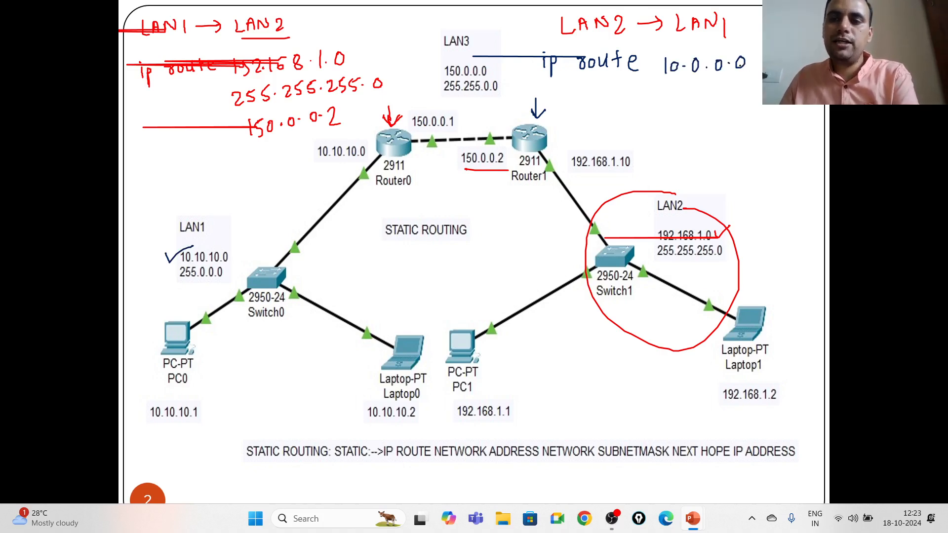
# - Write LAN1's subnet mask 255.0.0.0 below the handwritten 10.0.0.0
pyautogui.moveTo(656, 92); pyautogui.dragTo(666, 106)
pyautogui.moveTo(667, 92)
pyautogui.mouseDown()
pyautogui.moveTo(673, 104)
pyautogui.moveTo(701, 91)
pyautogui.moveTo(742, 99)
pyautogui.mouseUp()
pyautogui.click(713, 98)
pyautogui.click(734, 98)
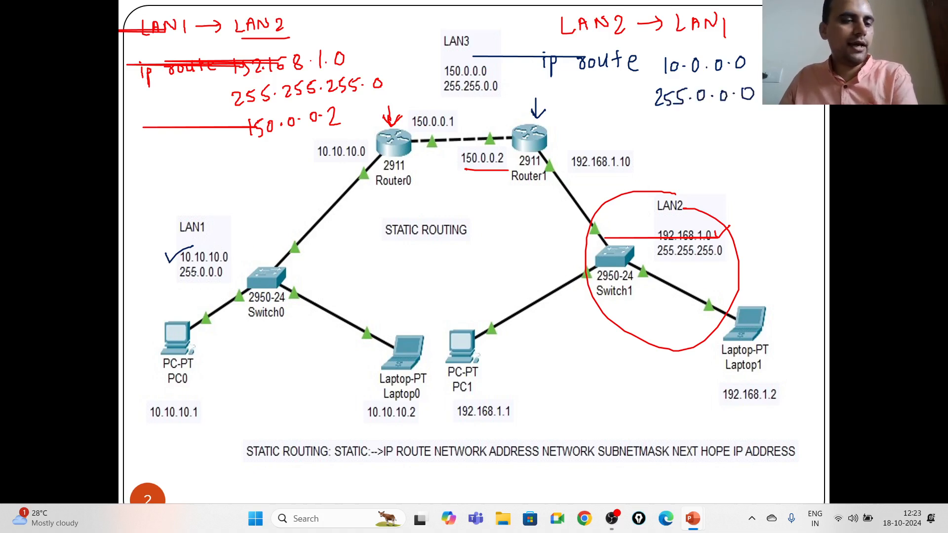
# - Underline Router0's 150.0.0.1 address and write 150.0.0.1 as the next hop below the handwritten 255.0.0.0
pyautogui.moveTo(413, 131); pyautogui.dragTo(460, 129)
pyautogui.moveTo(659, 120)
pyautogui.mouseDown()
pyautogui.moveTo(659, 135)
pyautogui.moveTo(670, 130)
pyautogui.moveTo(661, 135)
pyautogui.mouseUp()
pyautogui.moveTo(664, 122); pyautogui.dragTo(711, 121)
pyautogui.click(694, 126)
pyautogui.moveTo(620, 129); pyautogui.dragTo(754, 134)
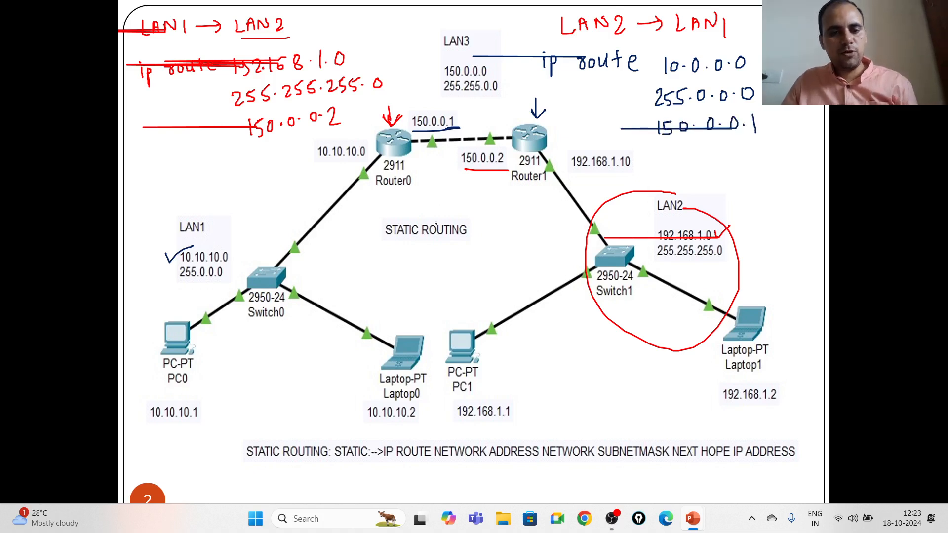
# - Circle the "STATIC ROUTING" label and mark crosses beside the handwritten network addresses and subnet masks of both routes
pyautogui.moveTo(442, 216)
pyautogui.mouseDown()
pyautogui.moveTo(396, 270)
pyautogui.moveTo(422, 213)
pyautogui.mouseUp()
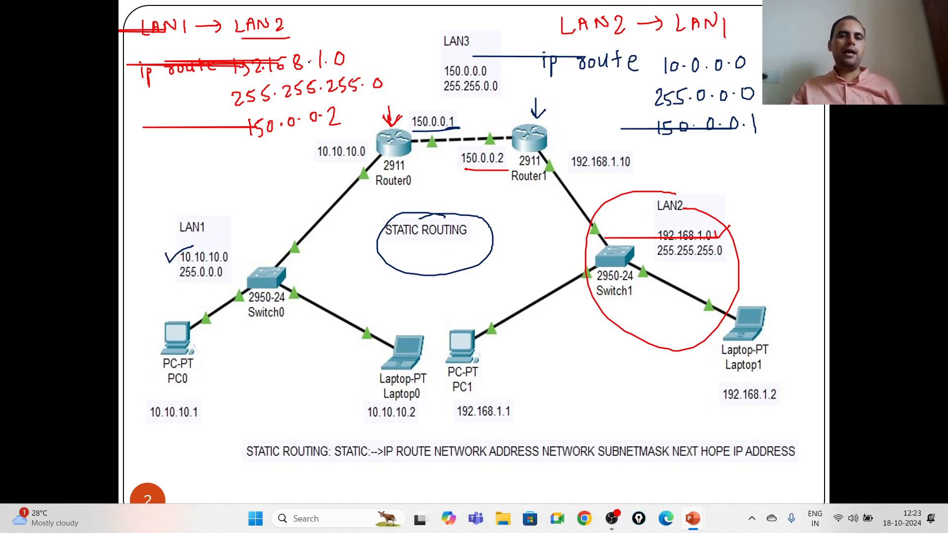
pyautogui.moveTo(356, 49); pyautogui.dragTo(367, 67)
pyautogui.moveTo(368, 49)
pyautogui.mouseDown()
pyautogui.moveTo(355, 67)
pyautogui.moveTo(403, 84)
pyautogui.moveTo(391, 91)
pyautogui.mouseUp()
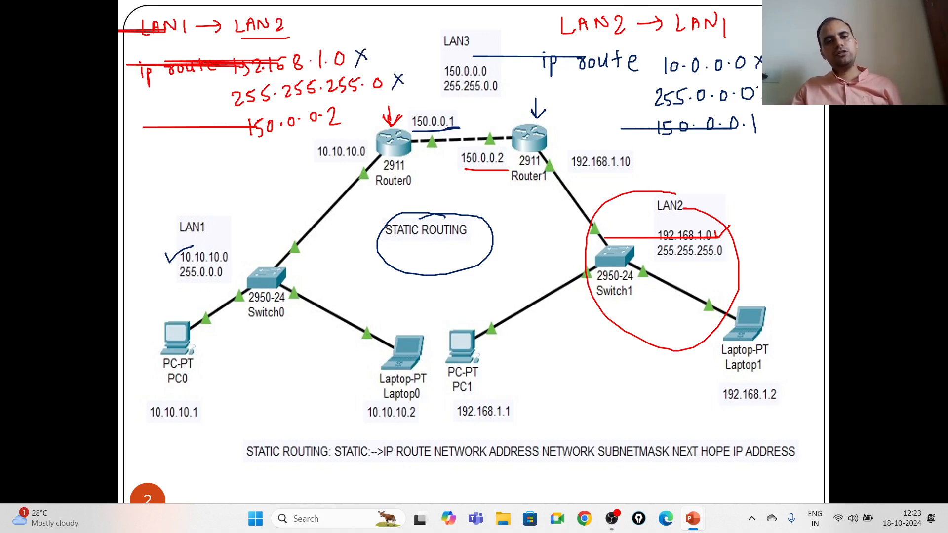
# - Advance to the default routing slide and write the heading "LAN1 → LAN2" with "ip route" beneath it
pyautogui.press('Right')
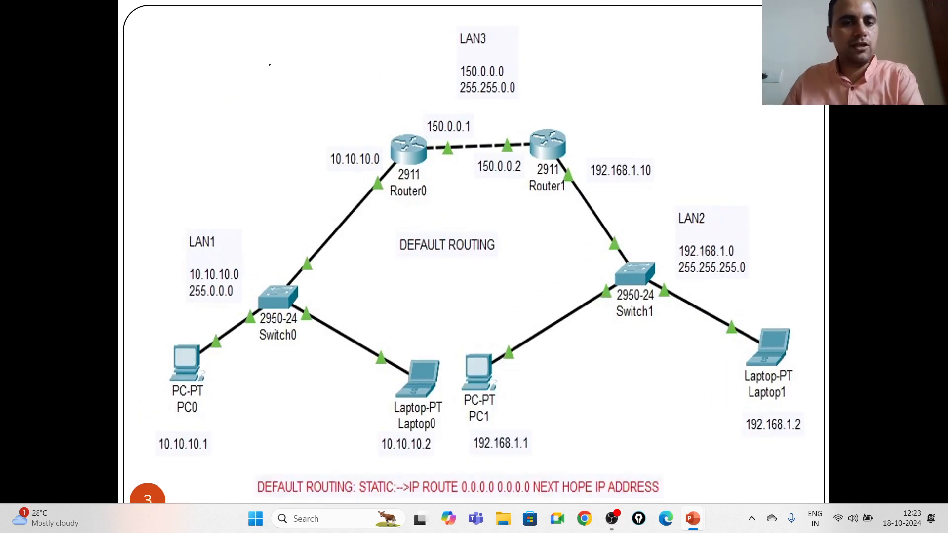
pyautogui.moveTo(145, 13)
pyautogui.mouseDown()
pyautogui.moveTo(155, 33)
pyautogui.moveTo(182, 18)
pyautogui.mouseUp()
pyautogui.moveTo(191, 21)
pyautogui.mouseDown()
pyautogui.moveTo(191, 31)
pyautogui.moveTo(240, 34)
pyautogui.moveTo(279, 18)
pyautogui.moveTo(179, 28)
pyautogui.moveTo(299, 30)
pyautogui.mouseUp()
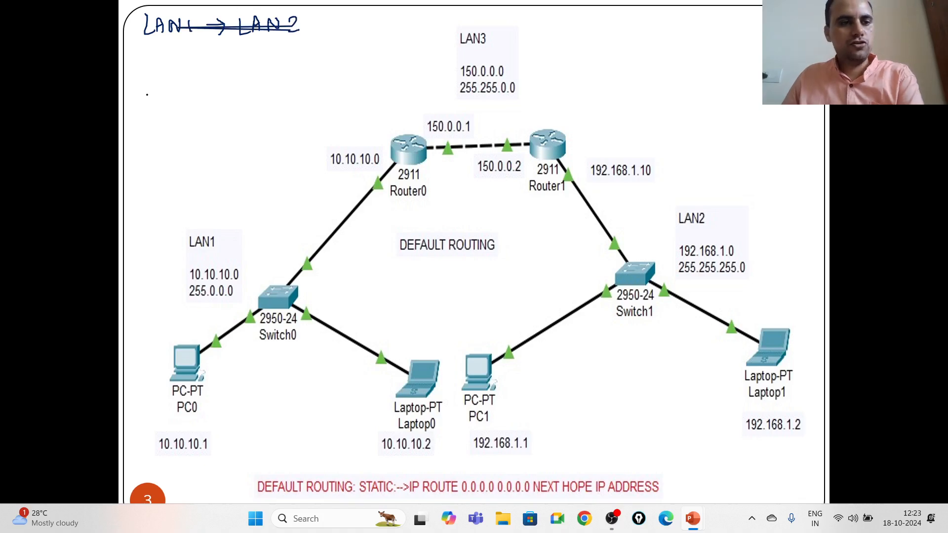
pyautogui.moveTo(142, 69)
pyautogui.mouseDown()
pyautogui.moveTo(206, 69)
pyautogui.moveTo(212, 60)
pyautogui.mouseUp()
pyautogui.moveTo(215, 63)
pyautogui.mouseDown()
pyautogui.moveTo(222, 57)
pyautogui.moveTo(223, 68)
pyautogui.mouseUp()
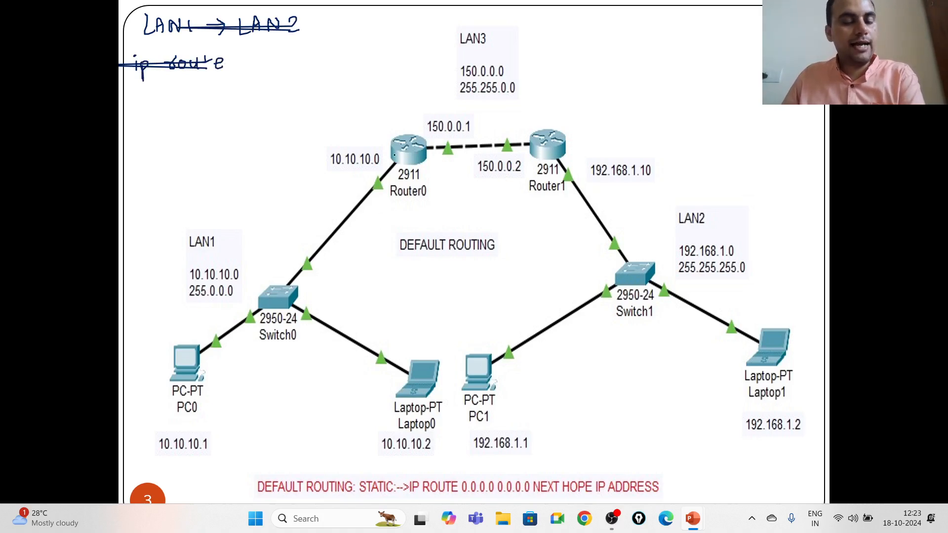
# - Write "0.0.0.0 0.0.0.0" after "ip route" under the LAN1 → LAN2 heading
pyautogui.moveTo(249, 57); pyautogui.dragTo(405, 51)
pyautogui.click(277, 61)
pyautogui.click(299, 61)
pyautogui.click(351, 62)
pyautogui.click(373, 62)
pyautogui.click(389, 59)
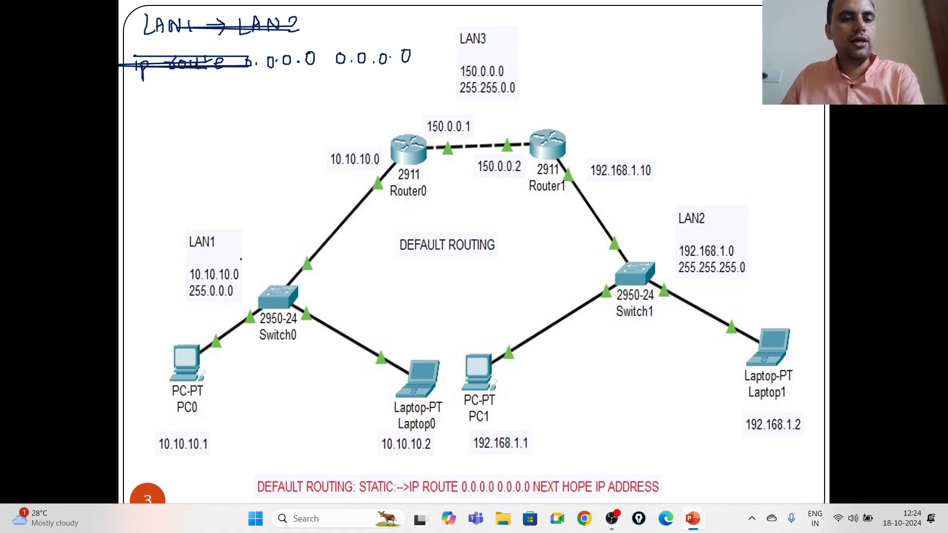
# - Underline LAN1, LAN2 and Router1's 150.0.0.2 on the diagram, and write 150.0.0.2 as the LAN1 → LAN2 next hop
pyautogui.moveTo(185, 254); pyautogui.dragTo(242, 252)
pyautogui.moveTo(685, 231); pyautogui.dragTo(719, 228)
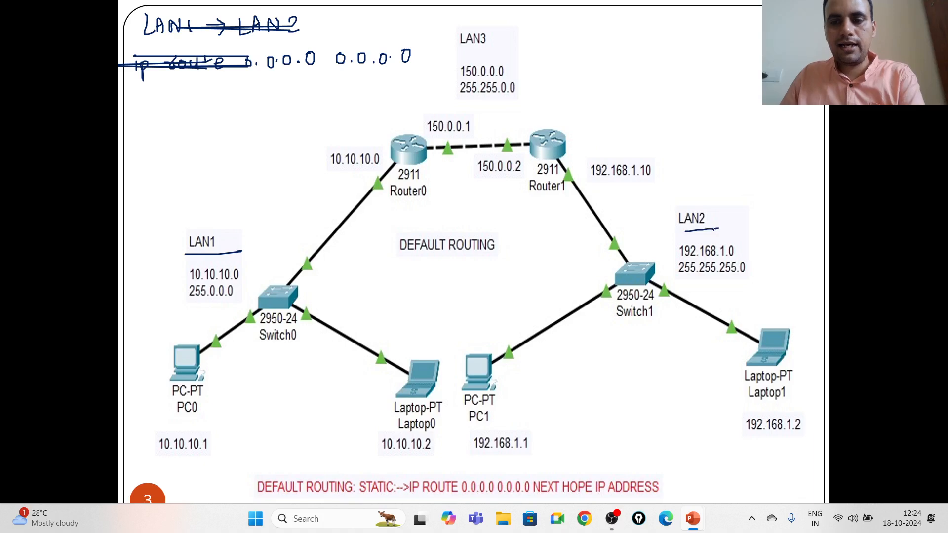
pyautogui.moveTo(482, 175); pyautogui.dragTo(533, 175)
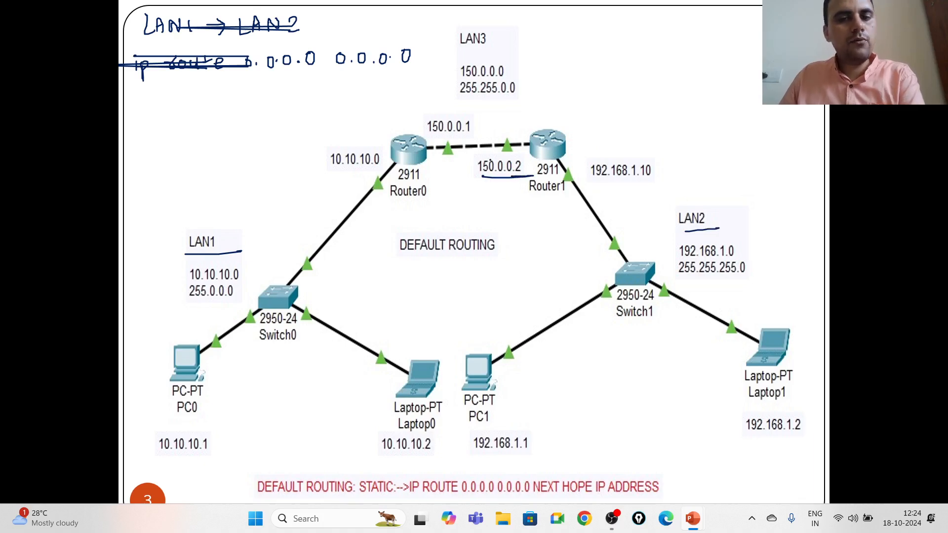
pyautogui.moveTo(295, 88); pyautogui.dragTo(384, 97)
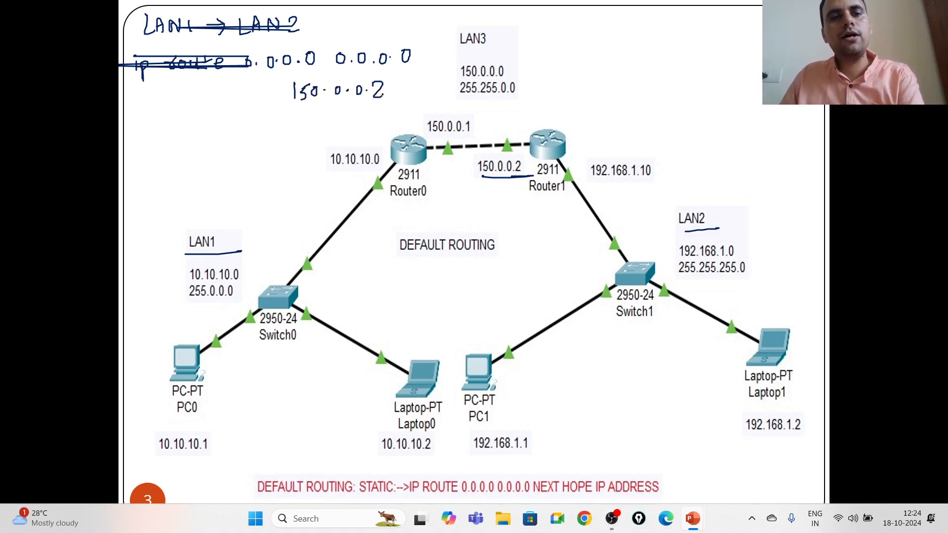
# - Write the heading "LAN2 - LAN1" above Router1's side of the diagram with "ip route" beneath it
pyautogui.moveTo(571, 15)
pyautogui.mouseDown()
pyautogui.moveTo(581, 31)
pyautogui.moveTo(607, 17)
pyautogui.moveTo(625, 31)
pyautogui.mouseUp()
pyautogui.moveTo(632, 28)
pyautogui.mouseDown()
pyautogui.moveTo(662, 31)
pyautogui.moveTo(672, 15)
pyautogui.mouseUp()
pyautogui.moveTo(667, 25)
pyautogui.mouseDown()
pyautogui.moveTo(697, 14)
pyautogui.moveTo(707, 28)
pyautogui.mouseUp()
pyautogui.moveTo(572, 59)
pyautogui.mouseDown()
pyautogui.moveTo(582, 79)
pyautogui.moveTo(586, 64)
pyautogui.moveTo(621, 64)
pyautogui.mouseUp()
pyautogui.moveTo(624, 57); pyautogui.dragTo(633, 66)
pyautogui.moveTo(639, 52)
pyautogui.mouseDown()
pyautogui.moveTo(640, 67)
pyautogui.moveTo(644, 59)
pyautogui.mouseUp()
# - Write the all-zero network address and subnet mask after "ip route" under the LAN2 - LAN1 heading
pyautogui.moveTo(647, 59); pyautogui.dragTo(756, 64)
pyautogui.click(688, 59)
pyautogui.click(703, 58)
pyautogui.click(722, 60)
pyautogui.moveTo(647, 57); pyautogui.dragTo(760, 52)
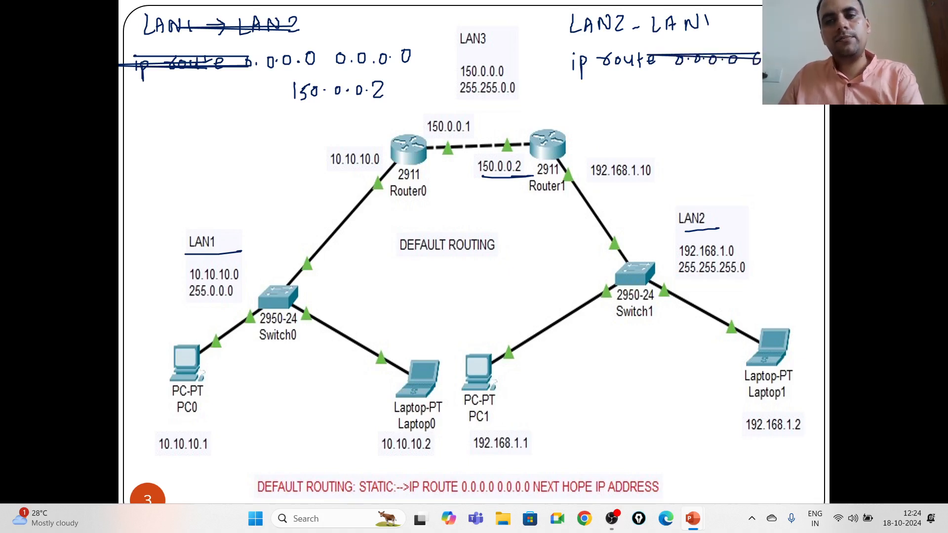
pyautogui.moveTo(676, 62); pyautogui.dragTo(762, 60)
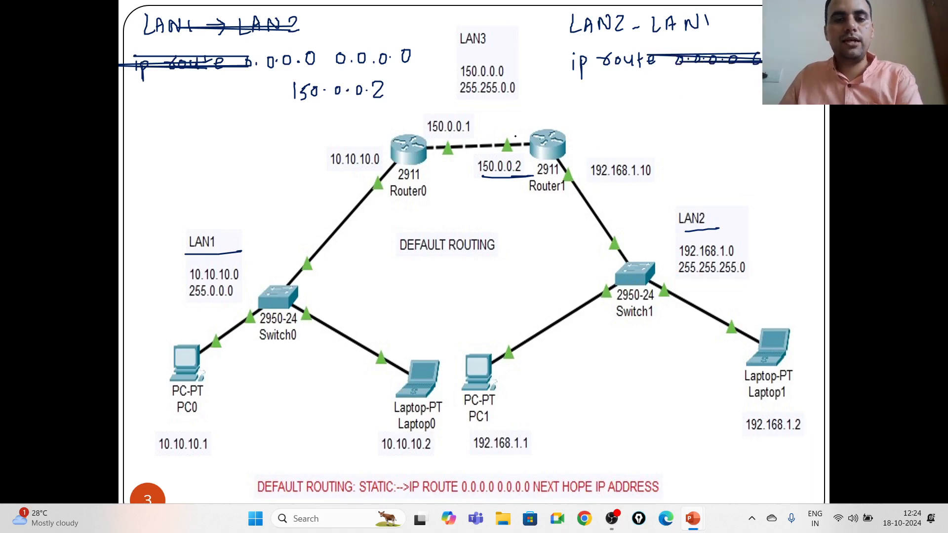
# - Circle LAN2, underline Router0's 150.0.0.1, and write 150.0.0.1 as the next hop under the LAN2 - LAN1 route
pyautogui.moveTo(708, 201); pyautogui.dragTo(721, 225)
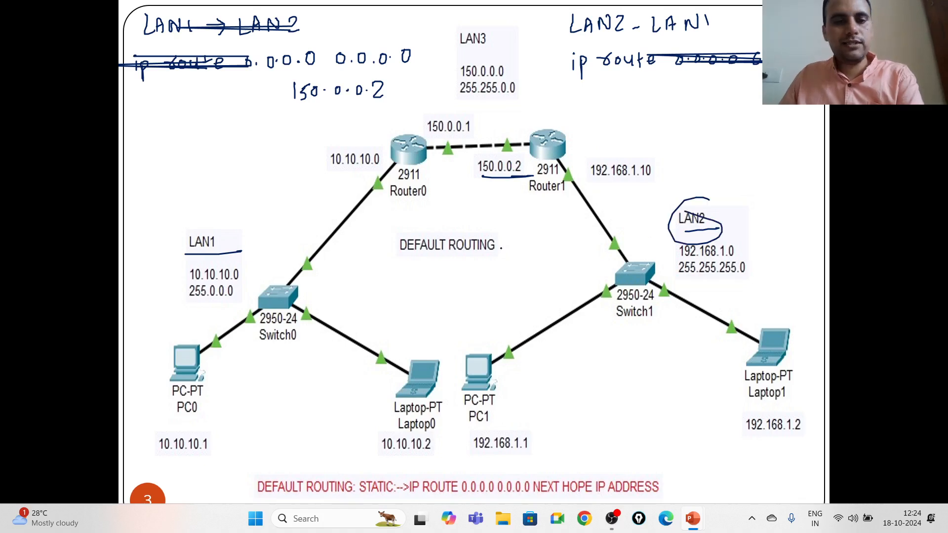
pyautogui.moveTo(431, 133); pyautogui.dragTo(476, 131)
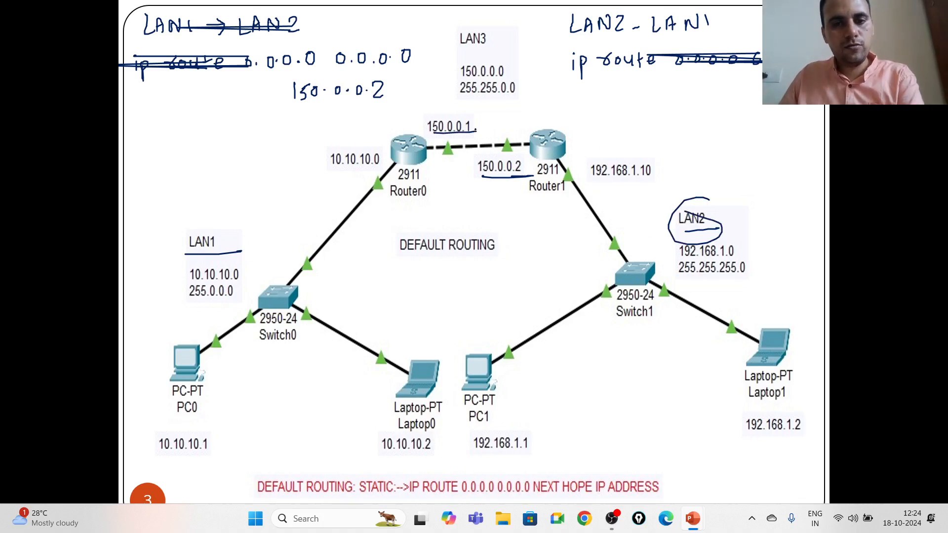
pyautogui.moveTo(658, 88); pyautogui.dragTo(663, 103)
pyautogui.moveTo(667, 88)
pyautogui.mouseDown()
pyautogui.moveTo(731, 91)
pyautogui.moveTo(742, 103)
pyautogui.mouseUp()
pyautogui.click(687, 96)
pyautogui.click(705, 92)
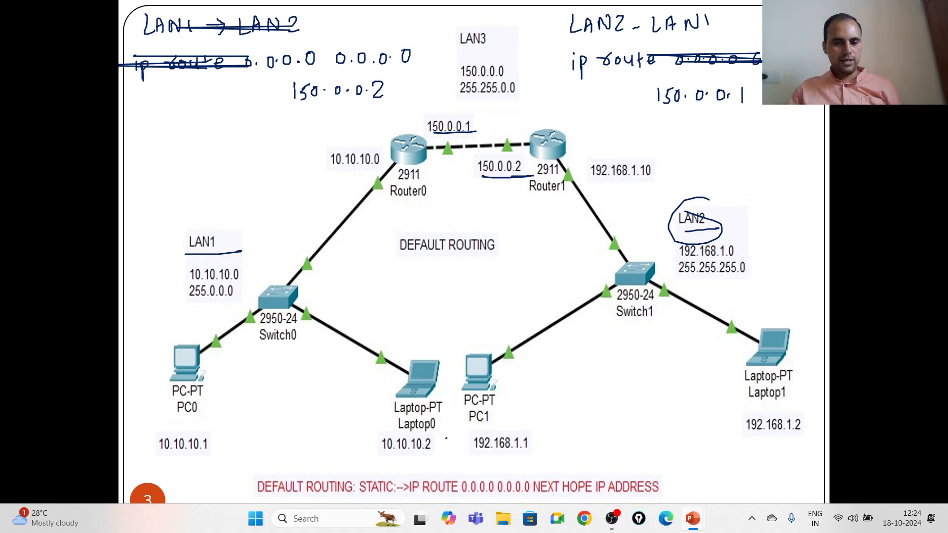
# - Underline "IP ROUTE 0.0.0.0 0.0.0.0 NEXT HOPE IP ADDRESS" in the default routing syntax line of the slide
pyautogui.moveTo(488, 493)
pyautogui.mouseDown()
pyautogui.moveTo(379, 493)
pyautogui.moveTo(665, 495)
pyautogui.mouseUp()
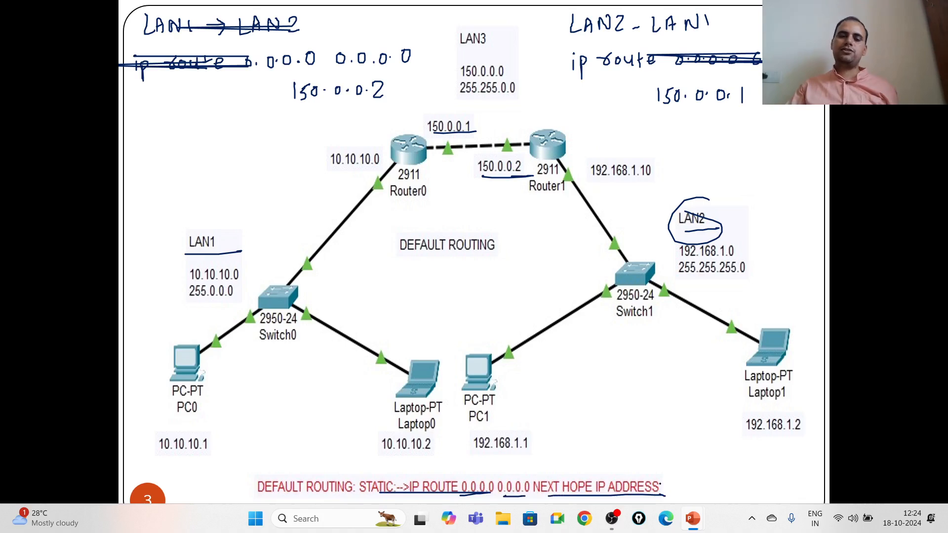